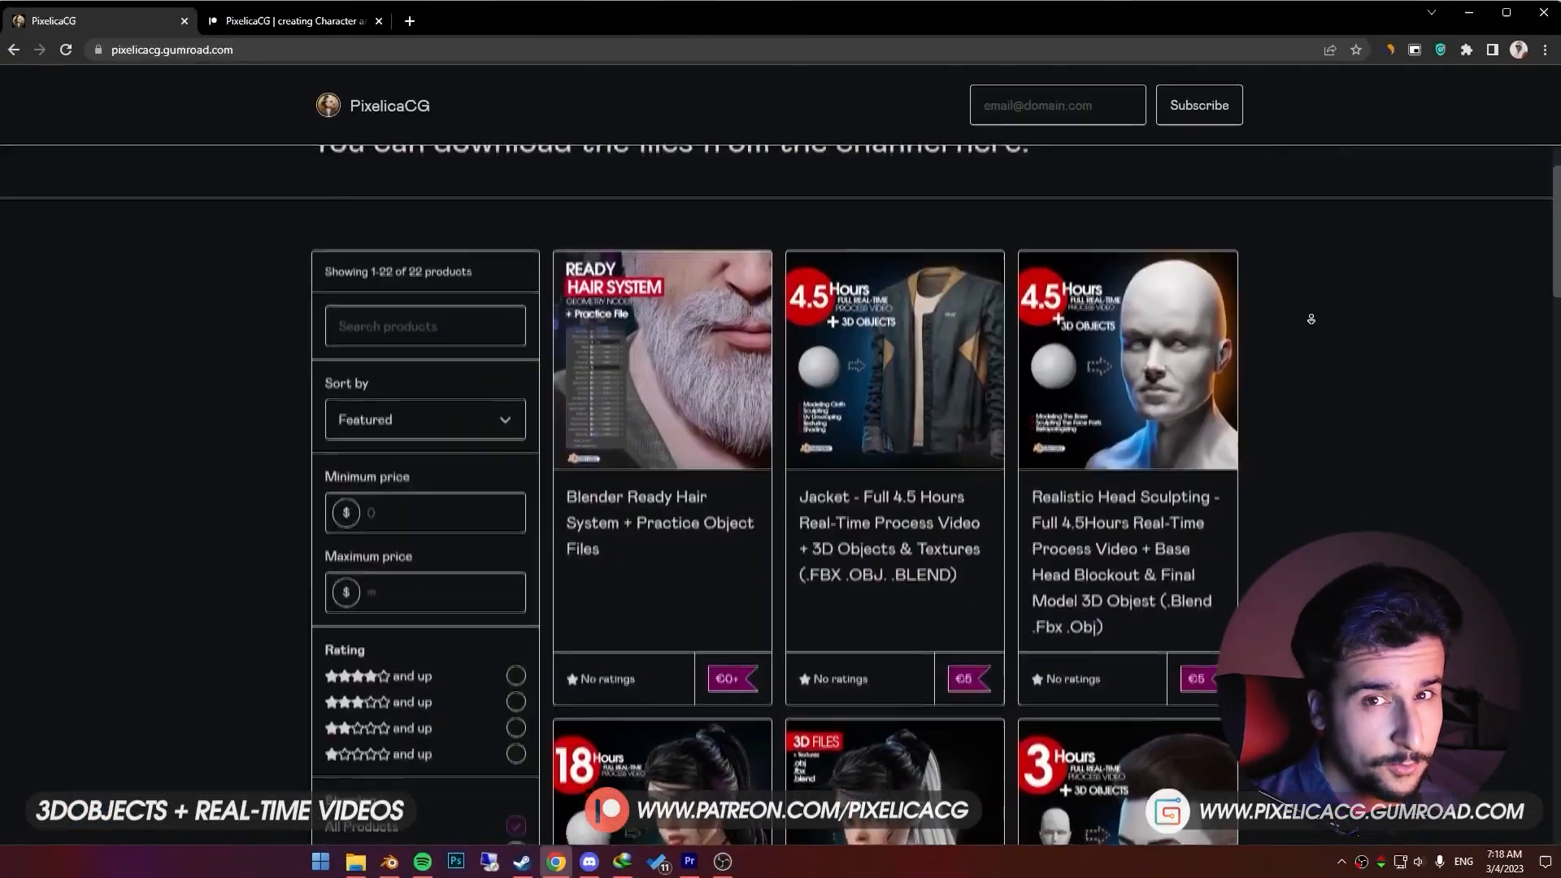
Look through the PixelicaCG product listings on Gumroad and the creator's Patreon page.
scroll(1310, 320, "down", 3)
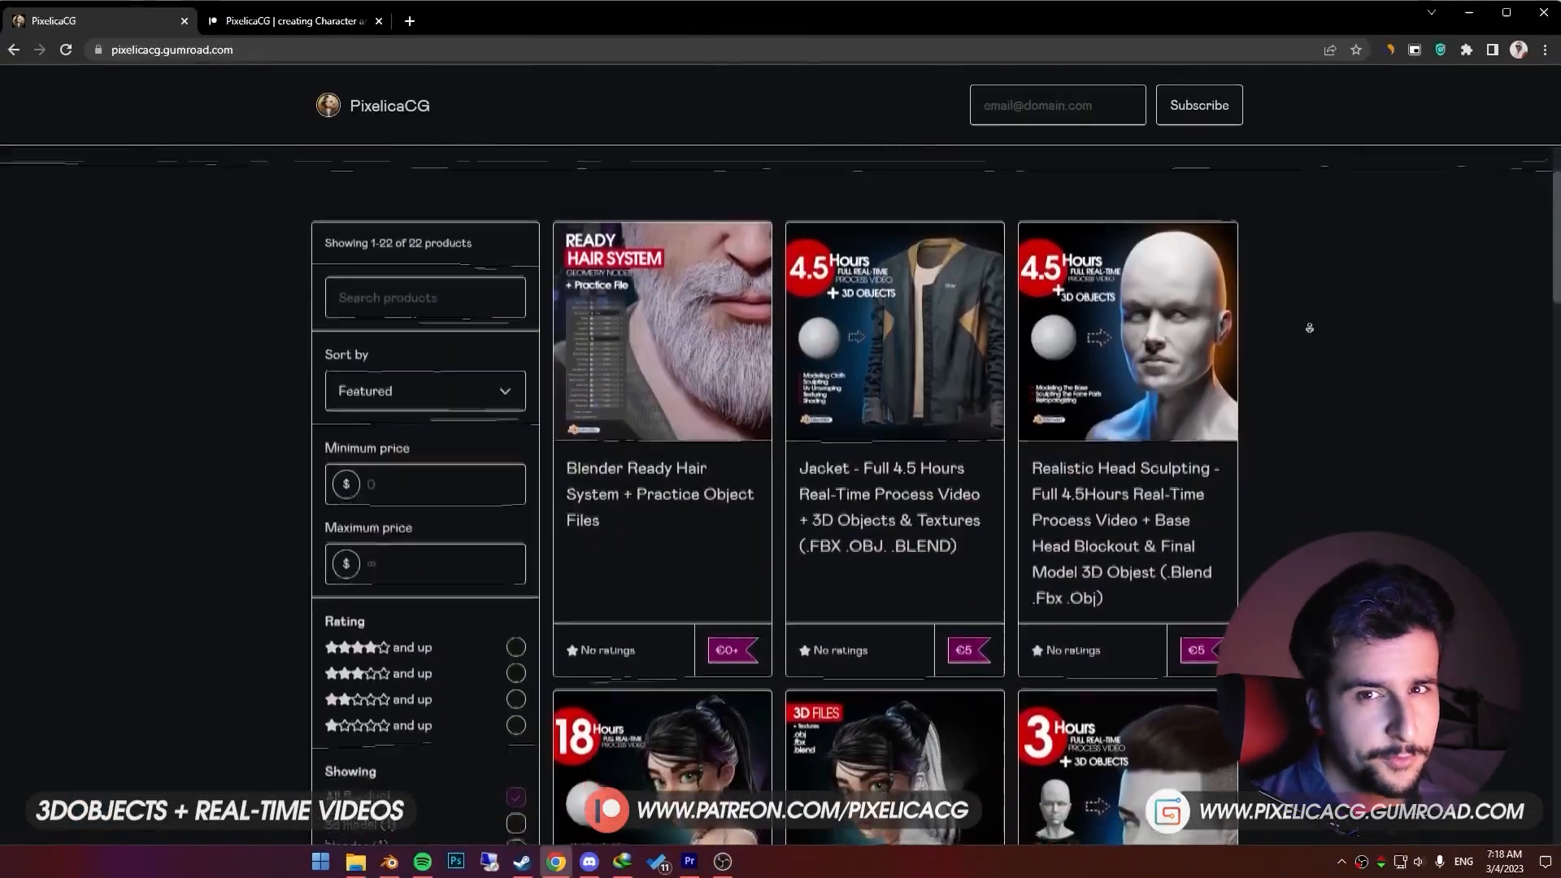
scroll(1309, 334, "down", 4)
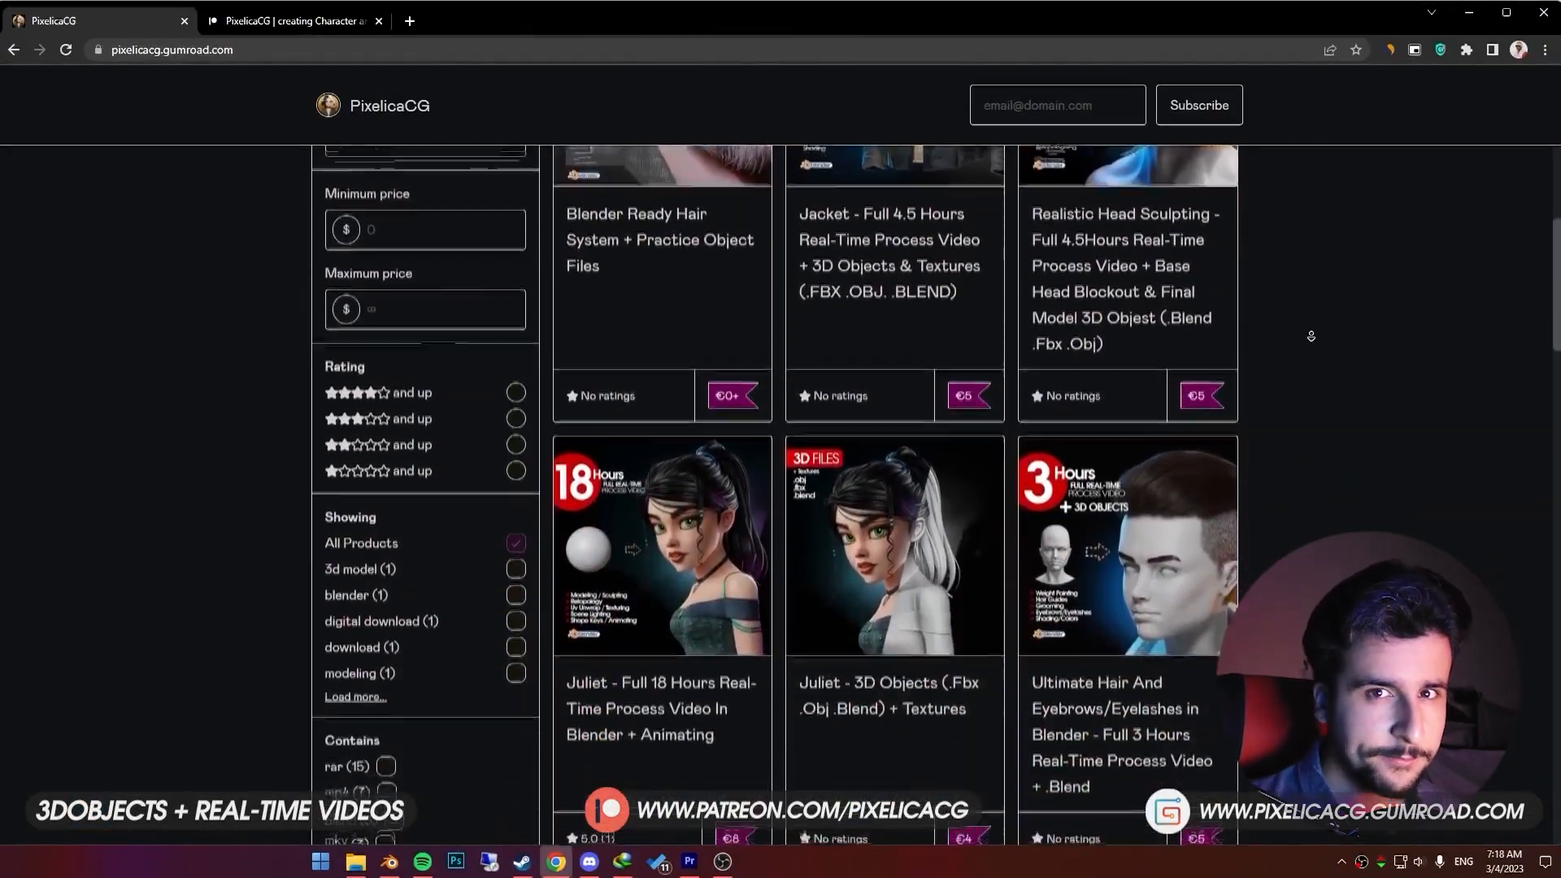
scroll(1312, 339, "down", 5)
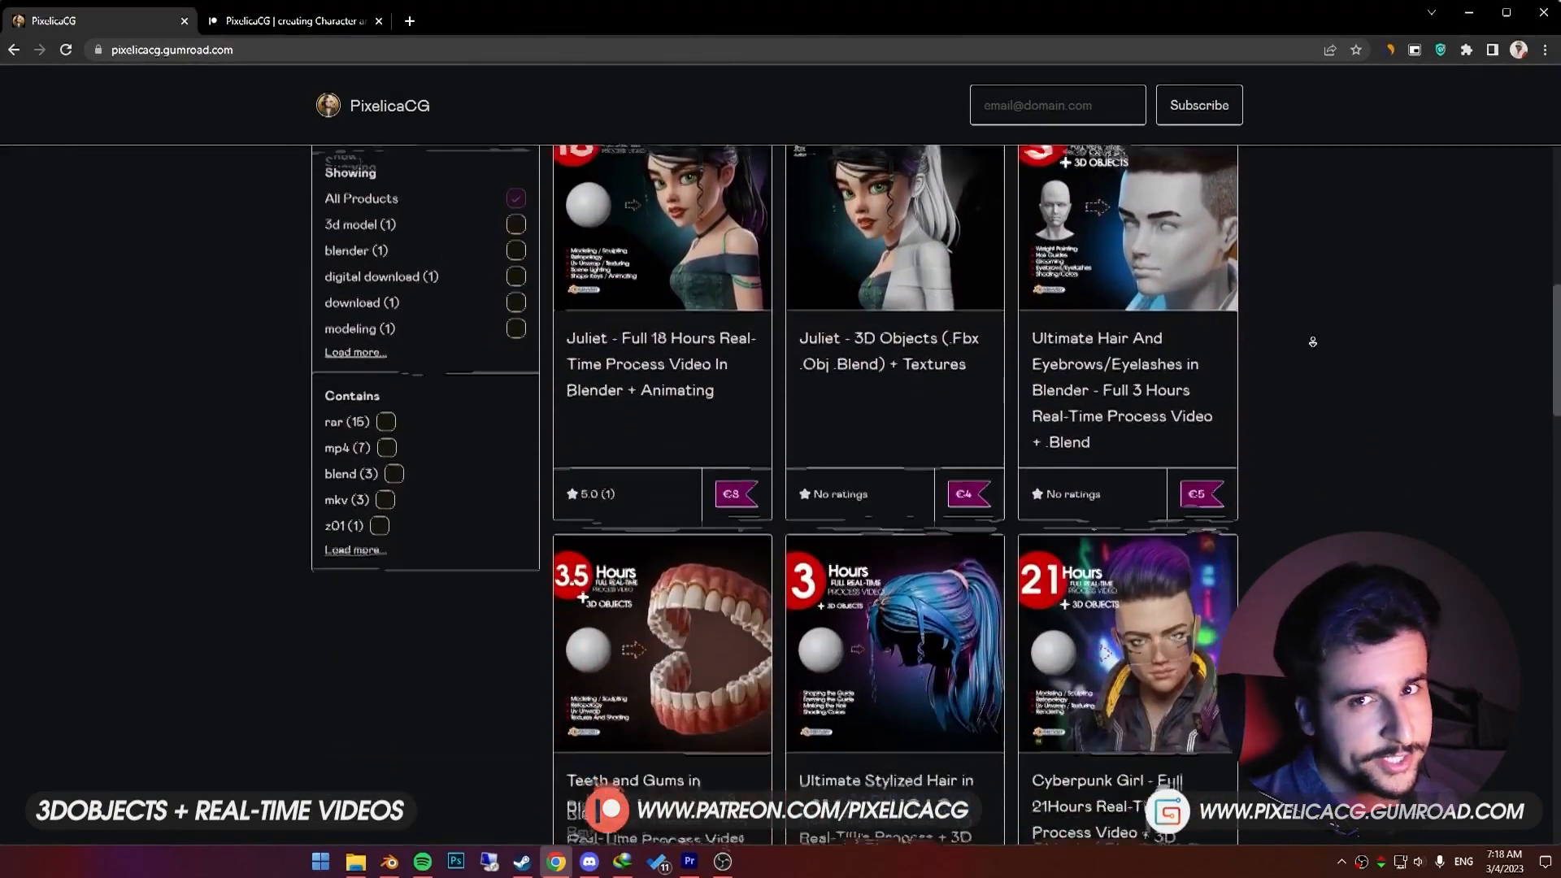
scroll(1314, 347, "down", 2)
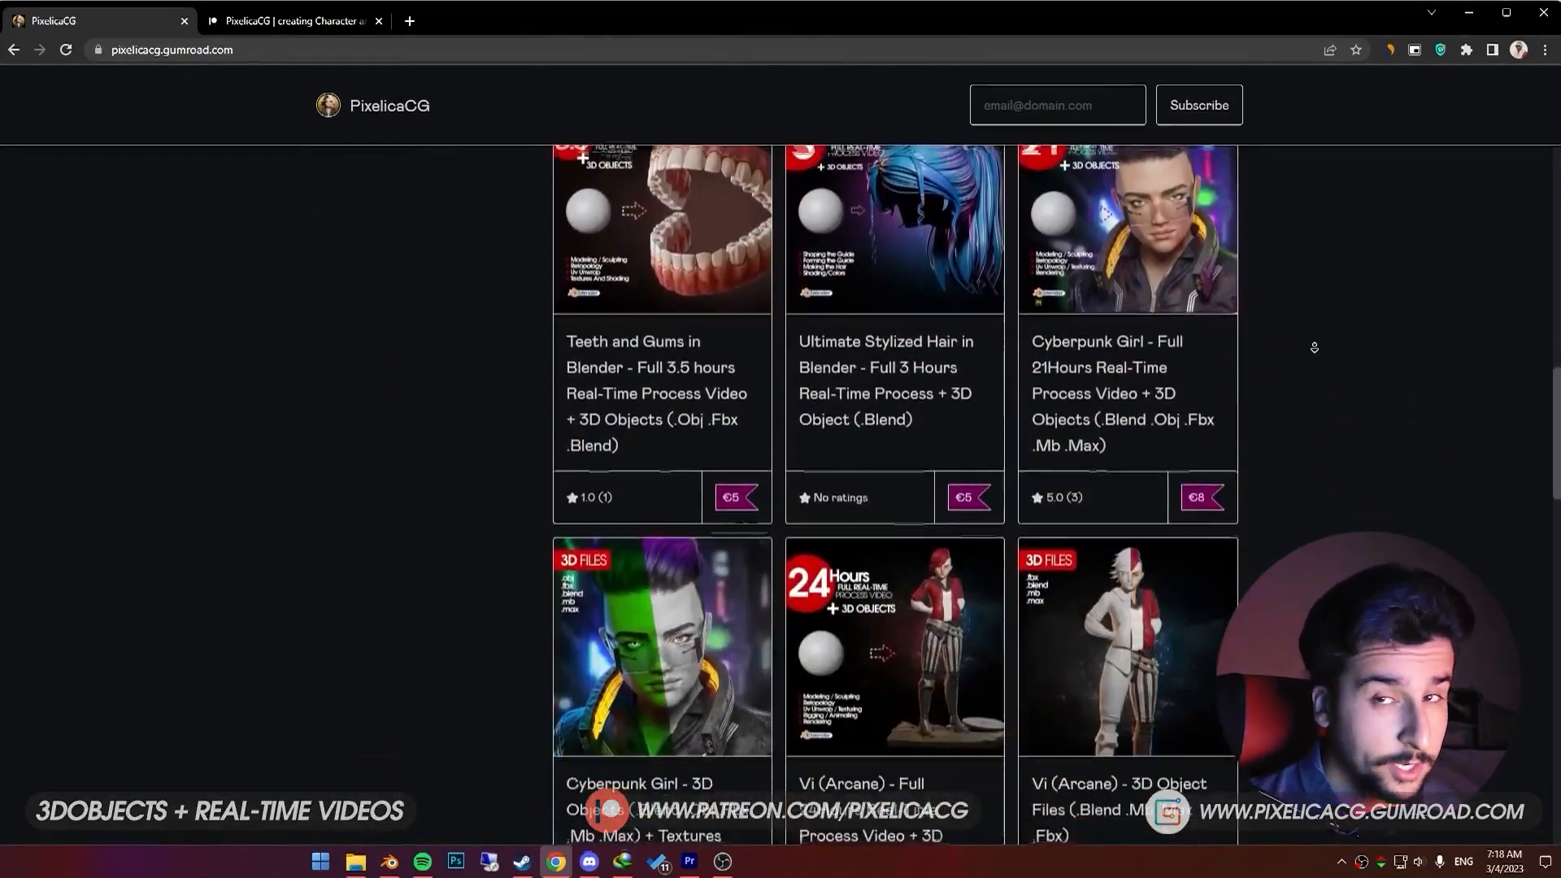
key("ctrl+Tab")
scroll(1019, 335, "down", 2)
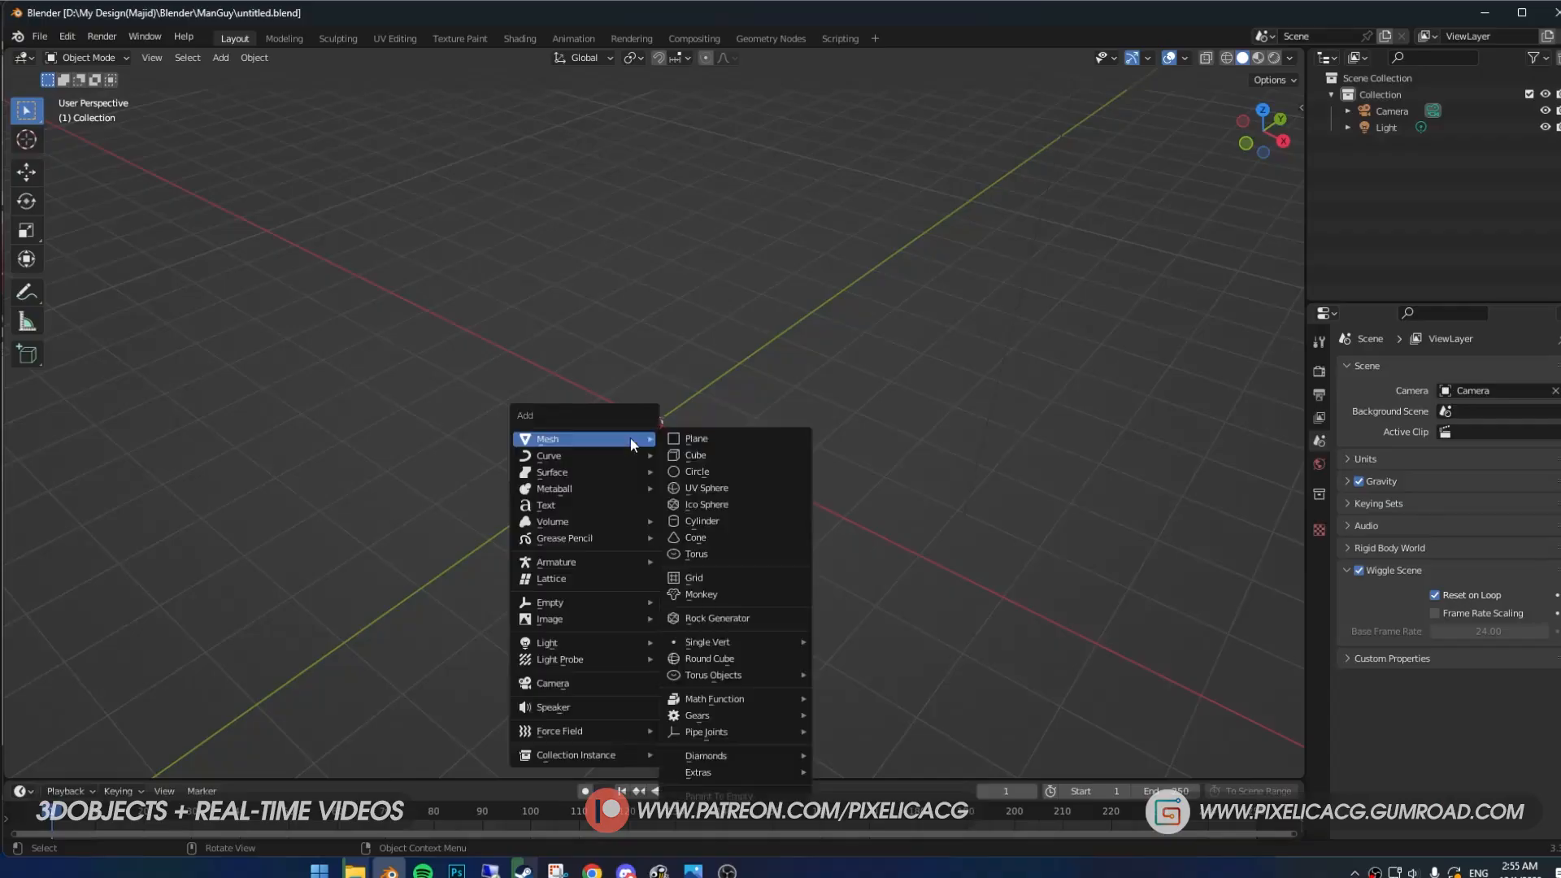
Add a cube and cut edge loops into it to start the front head block, undoing the last two edits.
left_click(653, 574)
key("ctrl+r")
key("3")
middle_click_drag(675, 606, 706, 638)
key("r")
left_click(665, 547)
left_click(549, 611)
key("ctrl+z")
key("ctrl+z")
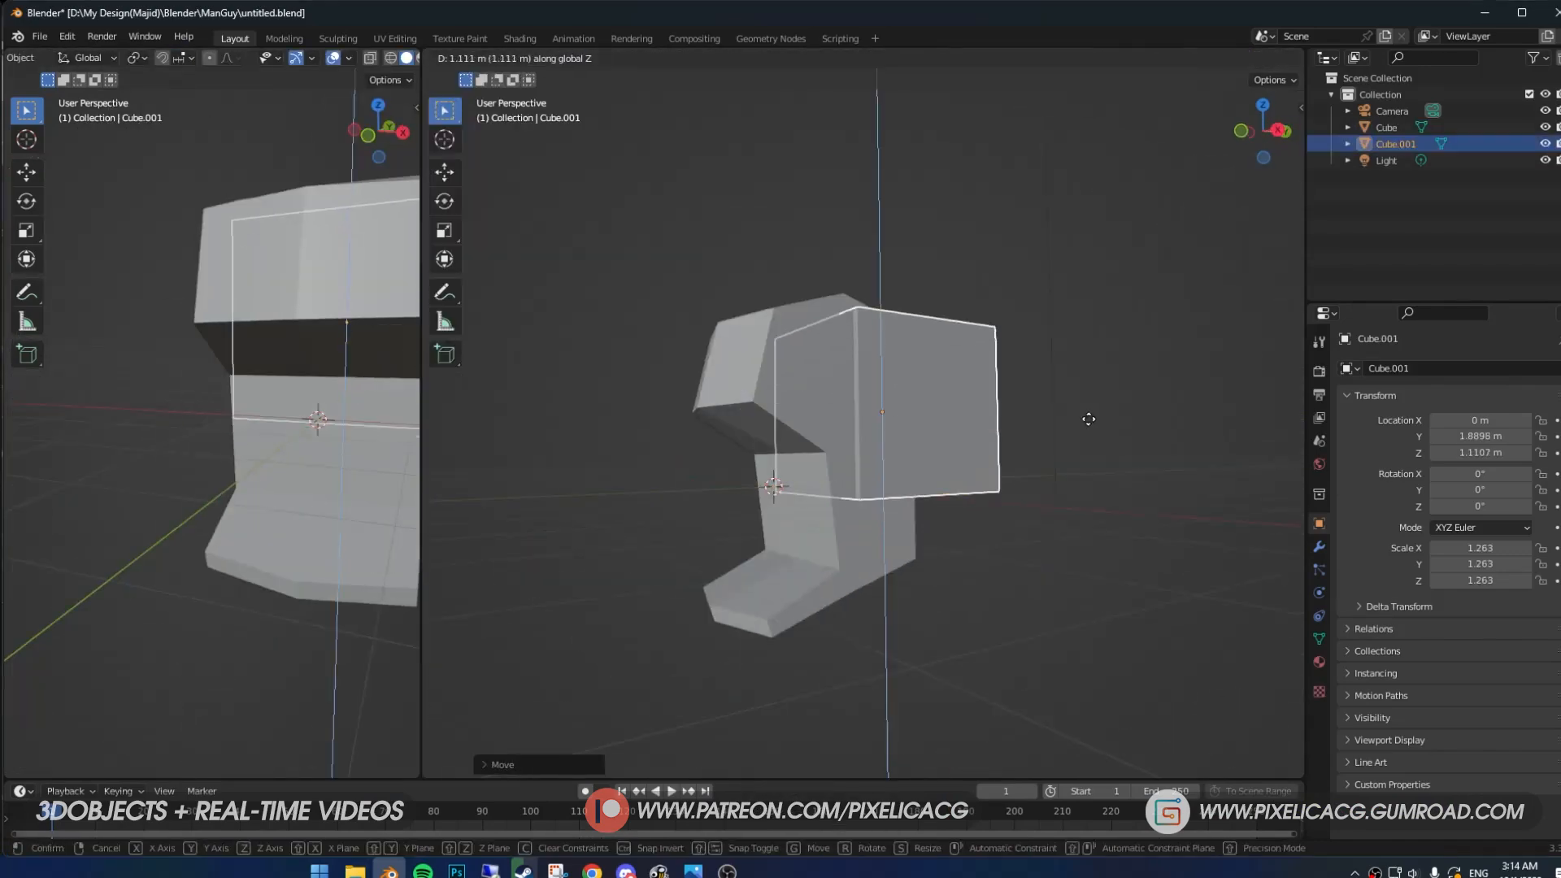
Place the second cube behind the face block as the back of the skull, scaled to fit.
key("s")
left_click(811, 472)
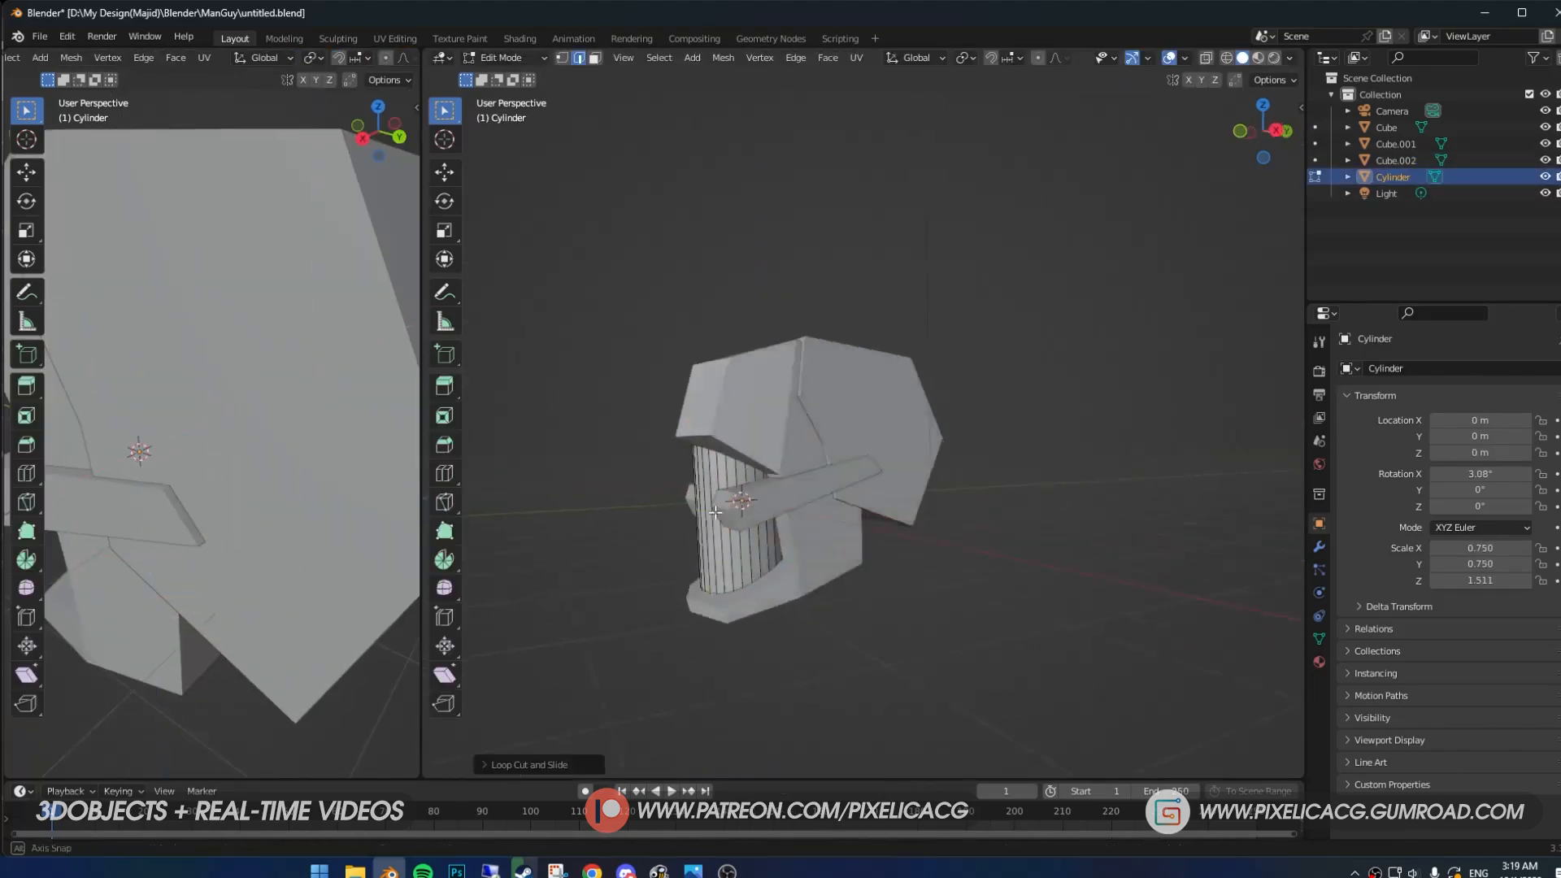
Resize the edge loops of the cylinder at the mouth area, scaling along X, and save the file.
key("s")
left_click(901, 679)
middle_click_drag(901, 680, 829, 704)
key("s")
key("x")
left_click(813, 691)
key("Tab")
left_click(766, 634)
key("ctrl+s")
Add a cube for the neck and stretch it to about 1.72 along Z.
middle_click_drag(764, 634, 655, 597)
left_click(655, 596)
key("Tab")
key("shift+a")
key("s")
key("z")
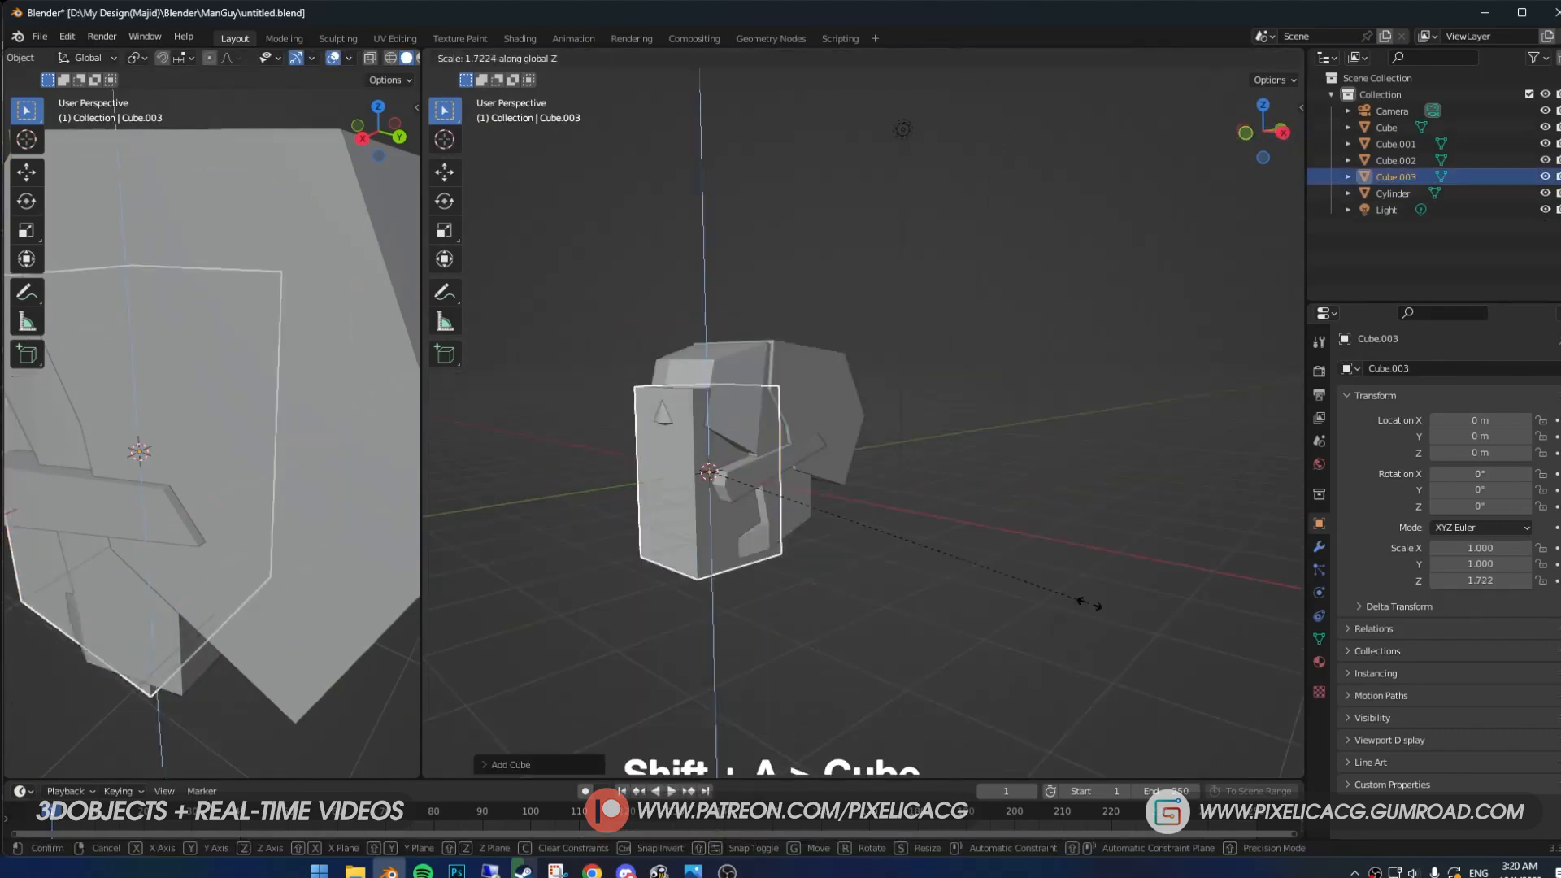
left_click(1089, 603)
Add a wide, tilted cube for the shoulders below the neck and place it at about 3.08 m along Y.
middle_click_drag(1010, 568, 975, 585)
key("shift+a")
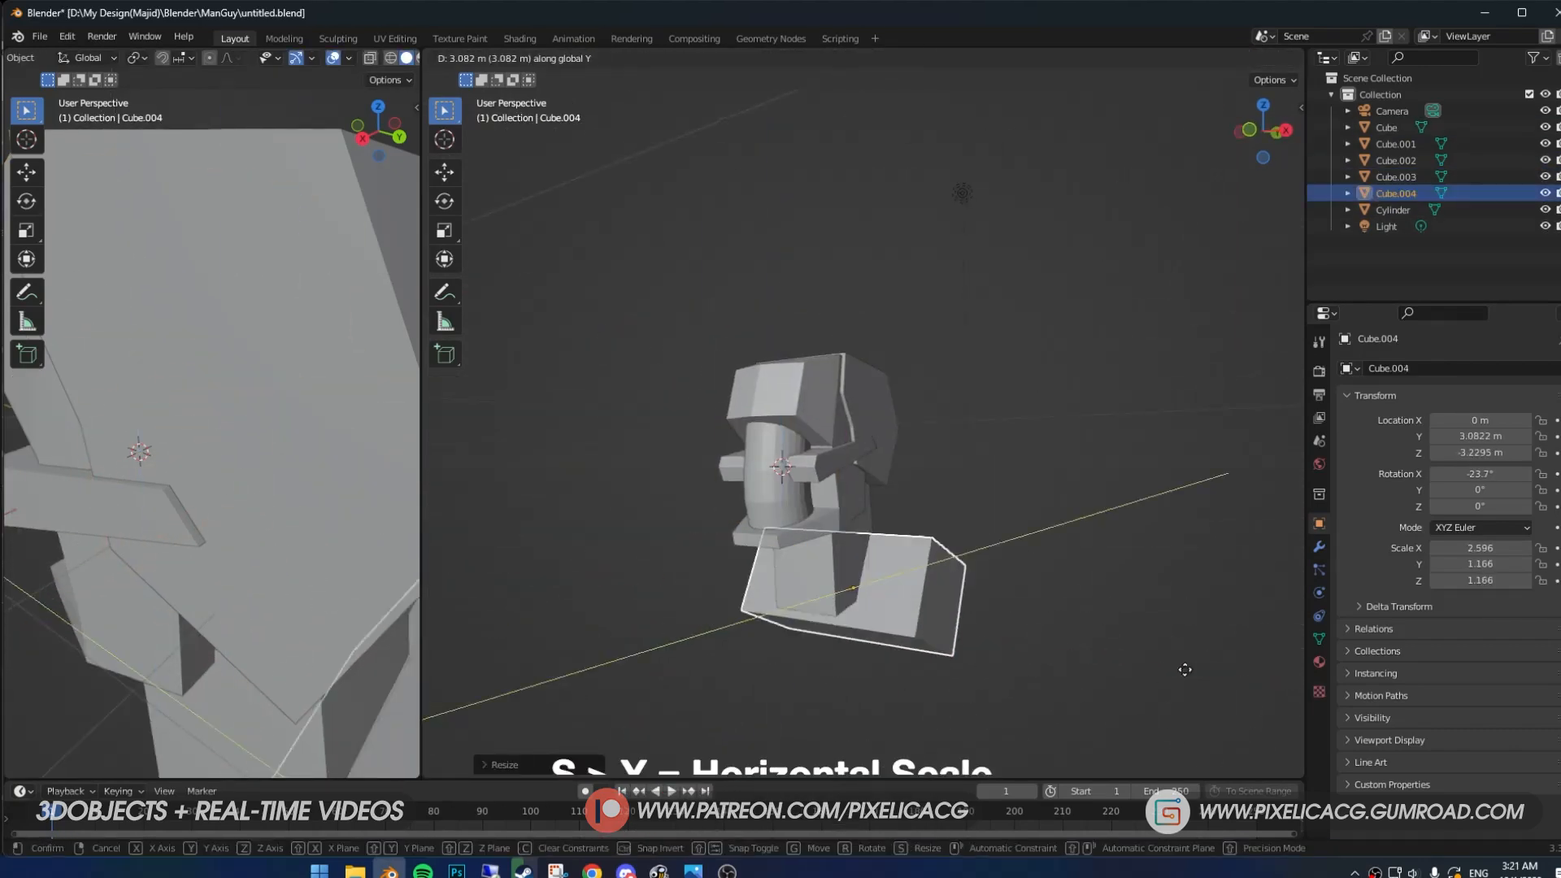
left_click(1184, 669)
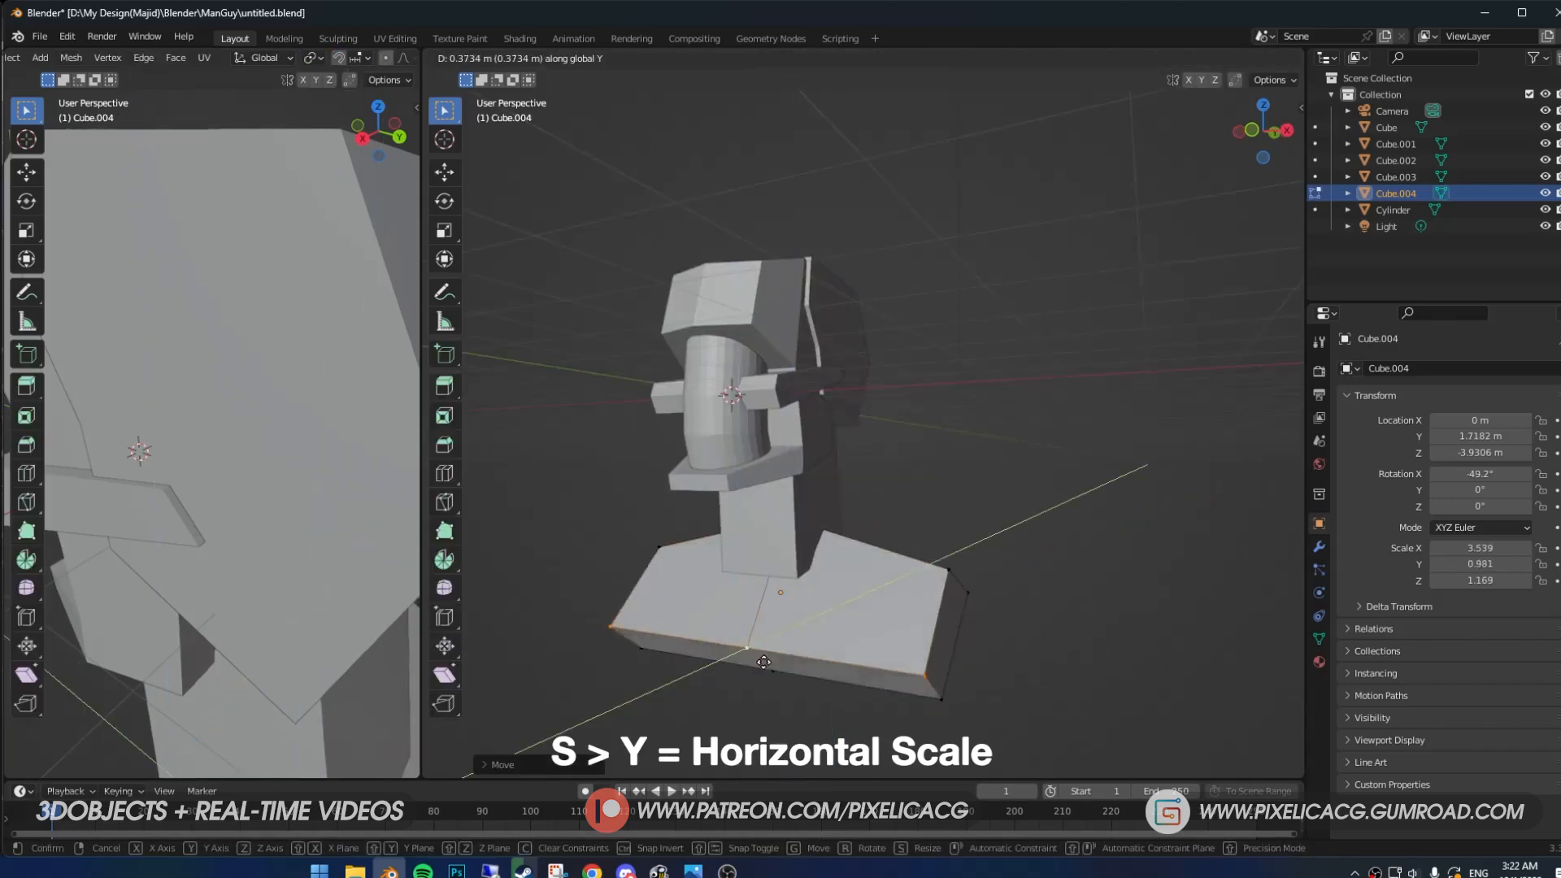
Reshape the shoulder block by moving its front edge about 0.37 m along Y and a lower side edge about 0.05 m along Z.
left_click(1065, 684)
key("Tab")
middle_click_drag(1065, 684, 935, 642)
left_click(923, 609)
key("g")
key("z")
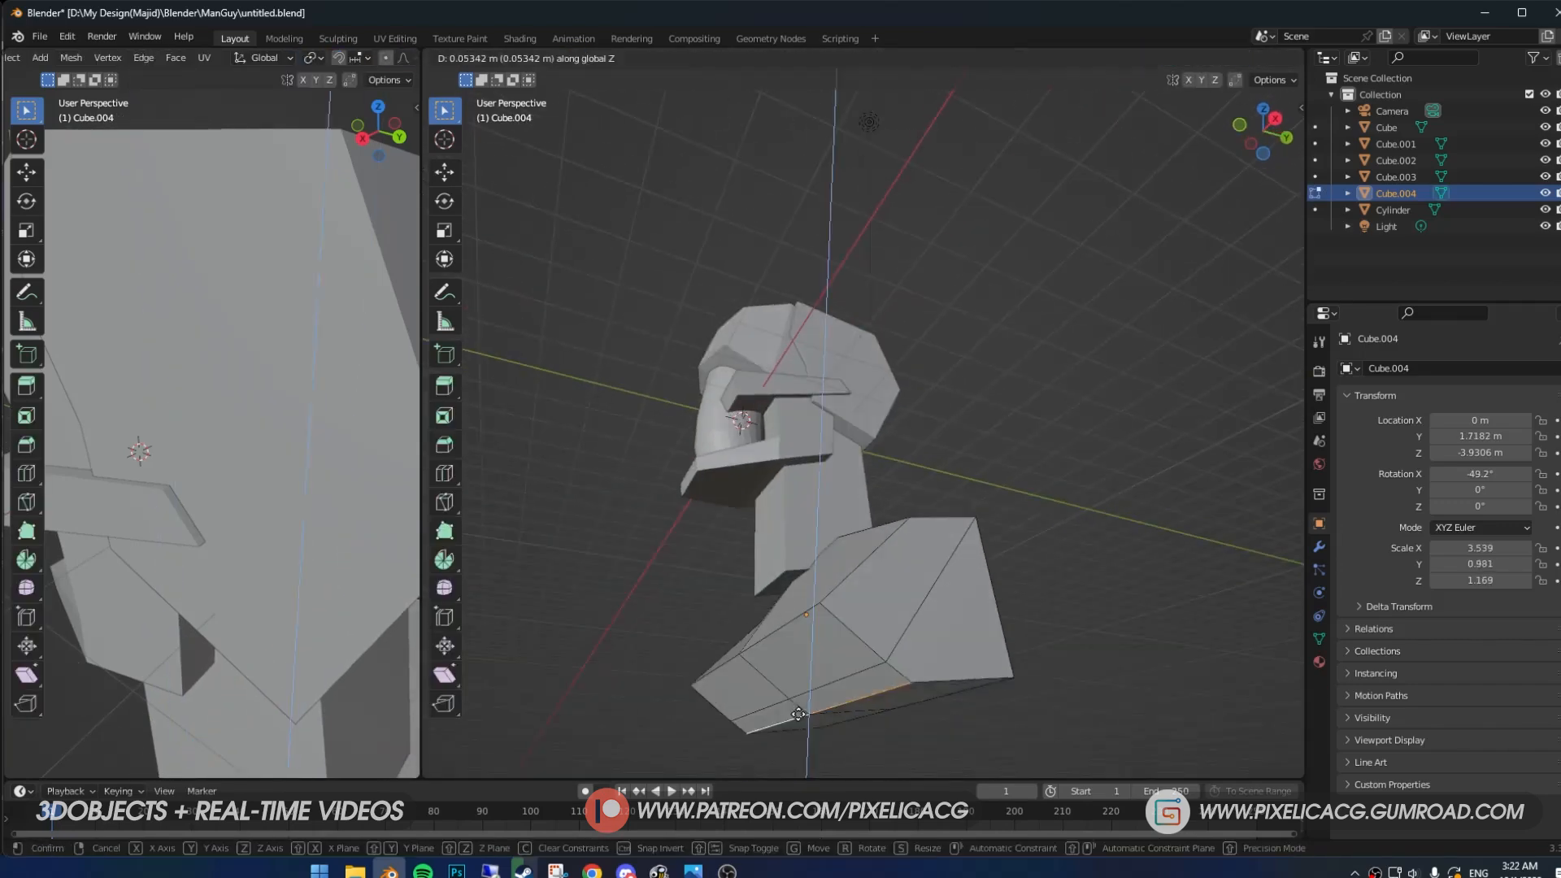
left_click(798, 714)
middle_click_drag(798, 713, 744, 513)
key("Tab")
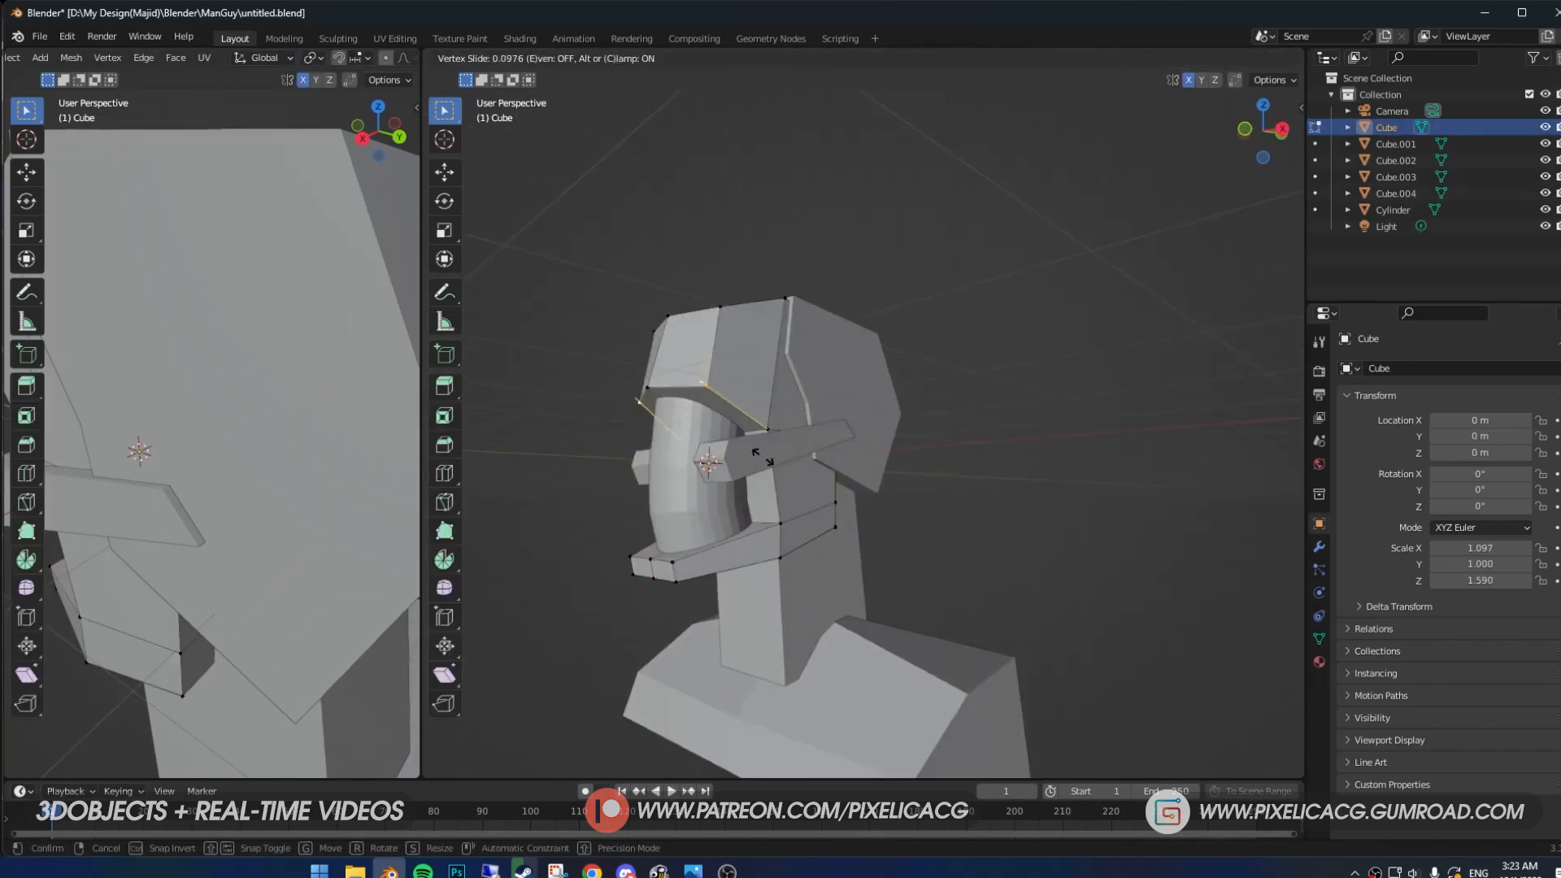
Move the mirrored ear block about 0.27 m along X, then scale it and refine its position along X.
key("g")
key("x")
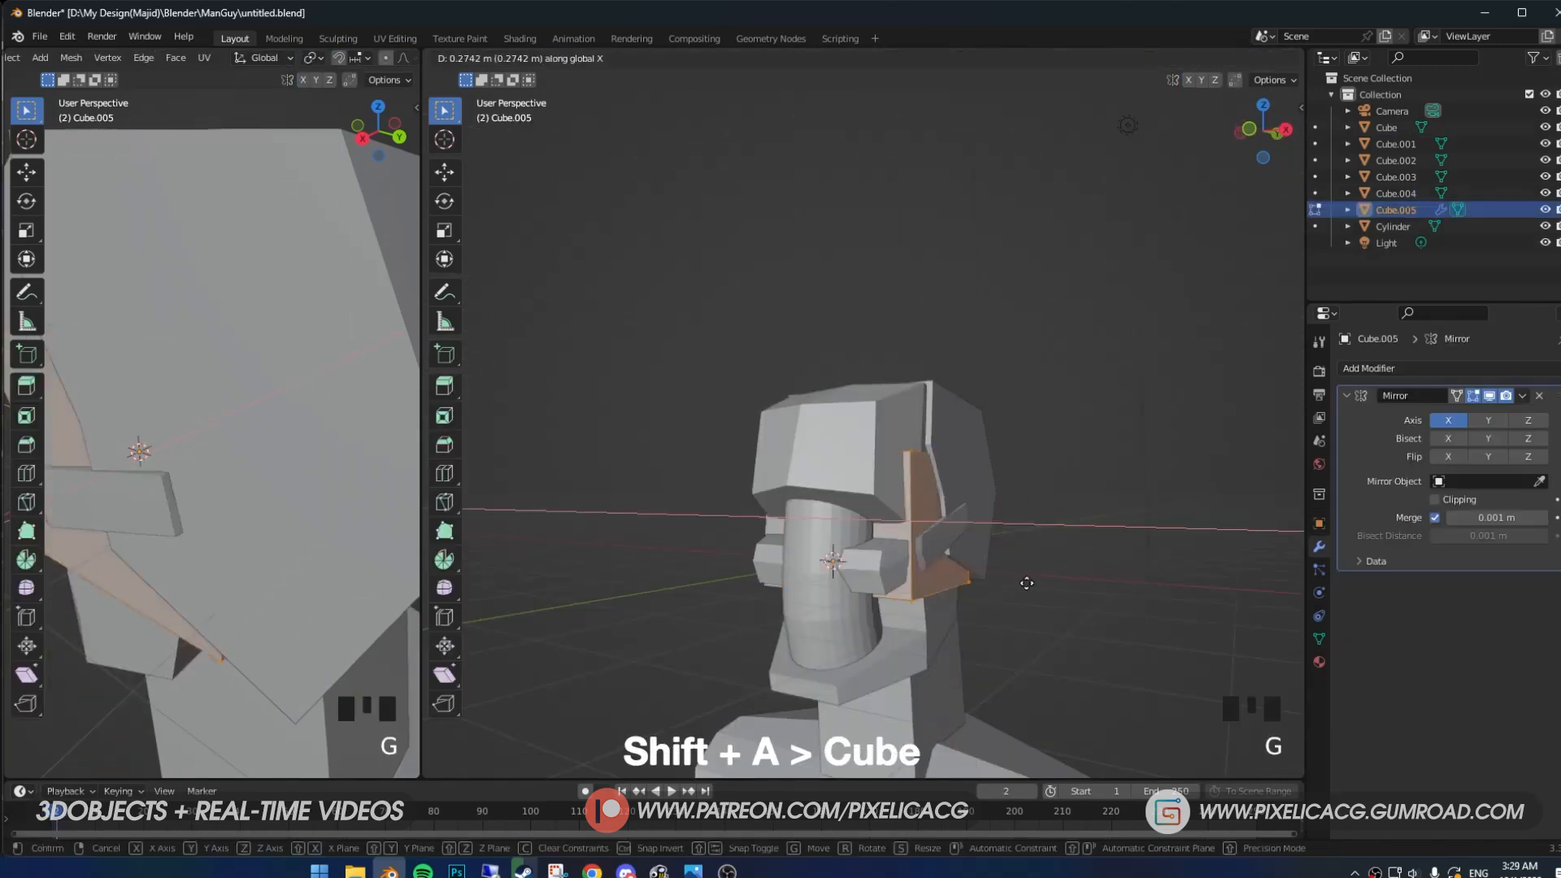
left_click(1027, 583)
key("s")
key("g")
key("x")
left_click(986, 564)
Rotate the ear block to angle it away from the head and shift it along X.
mouse_move(268, 520)
middle_mouse_down()
mouse_move(373, 533)
mouse_move(253, 546)
mouse_move(280, 545)
middle_mouse_up()
key("r")
left_click(373, 533)
key("g")
key("x")
left_click(316, 556)
Cut an edge loop into the ear block and move its points in side view to shape the ear outline.
key("g")
left_click(249, 532)
key("ctrl+r")
left_click(230, 523)
key("KP_3")
key("g")
left_click(264, 536)
key("g")
left_click(175, 582)
Cut another edge loop into the ear block.
key("ctrl+r")
left_click(293, 488)
middle_click_drag(292, 488, 343, 475)
Move the cheekbone block's lower front edge about 0.08 m along Z and the forehead's upper edge about 0.24 m along Y.
key("g")
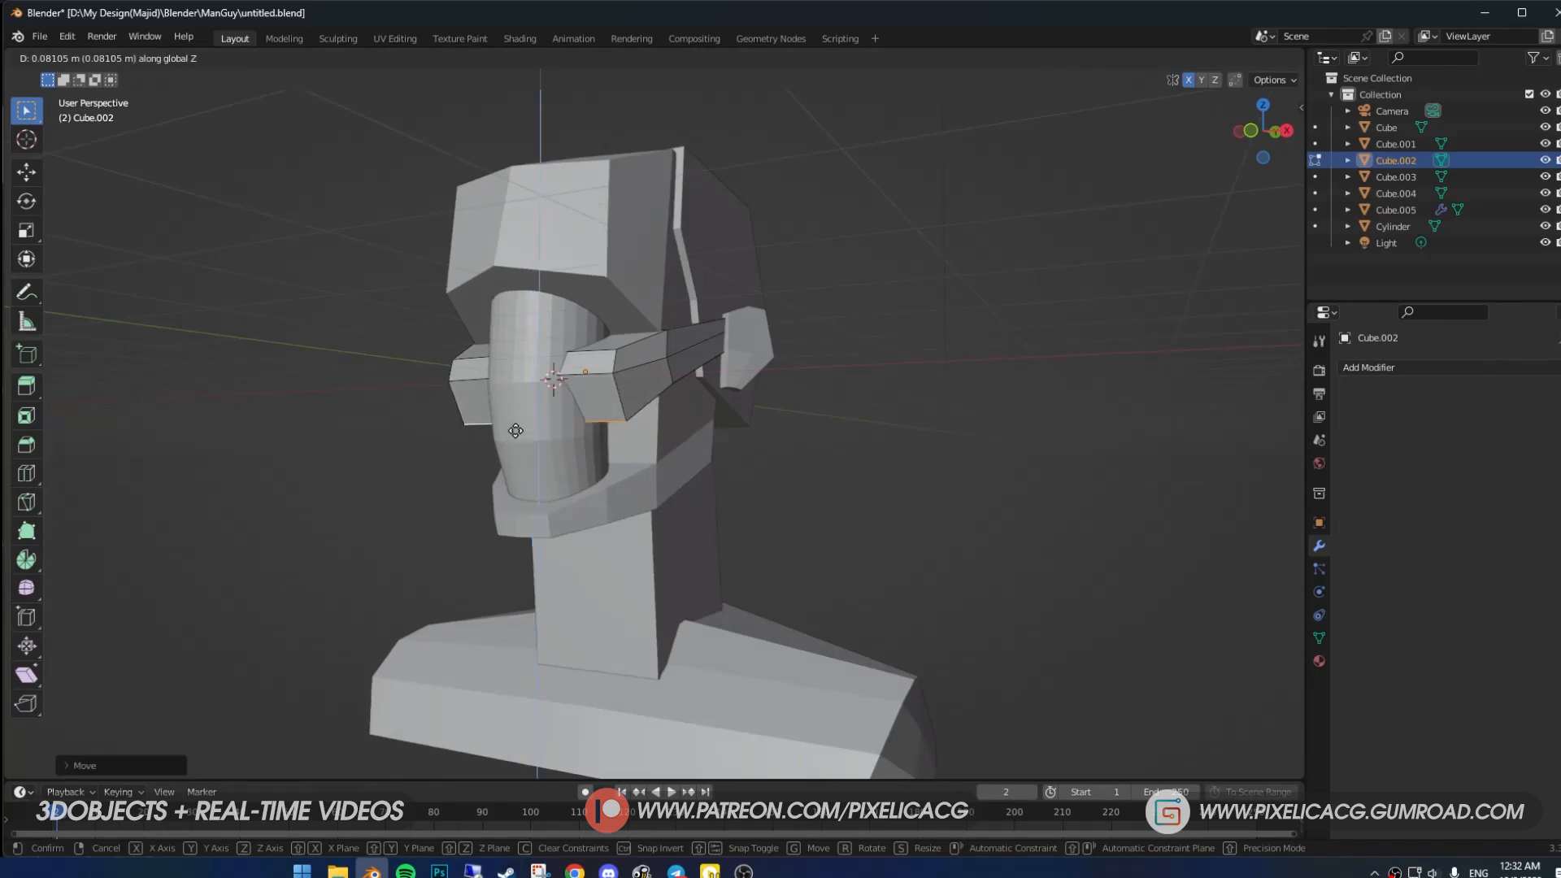
key("g")
key("y")
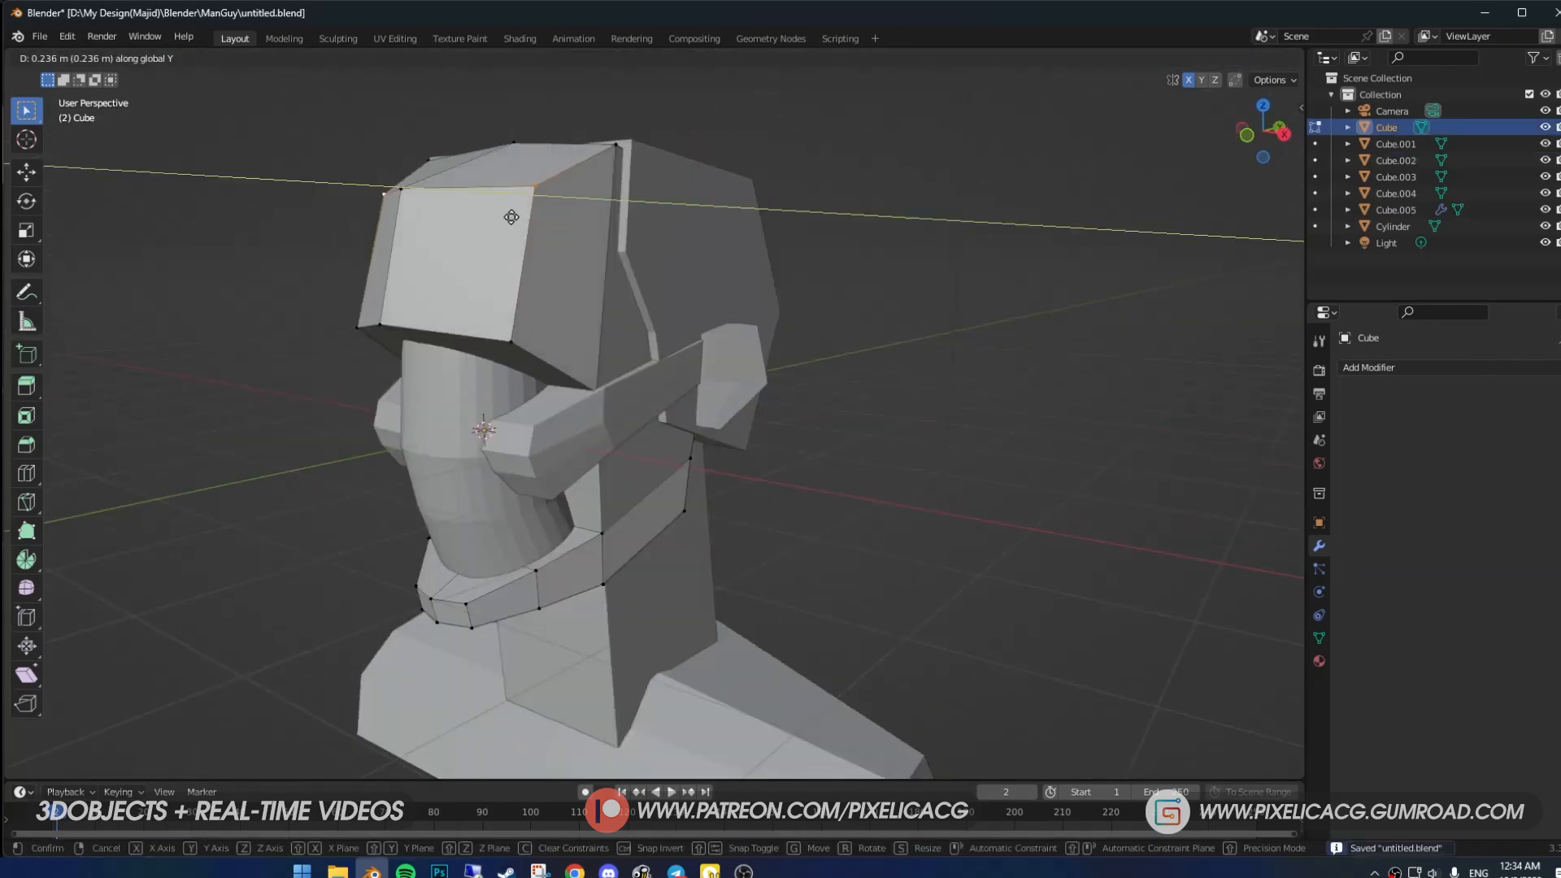
Slide the supporting edge loop beside the cheekbone into place on the merged bust and finish editing the mesh.
key("g")
key("g")
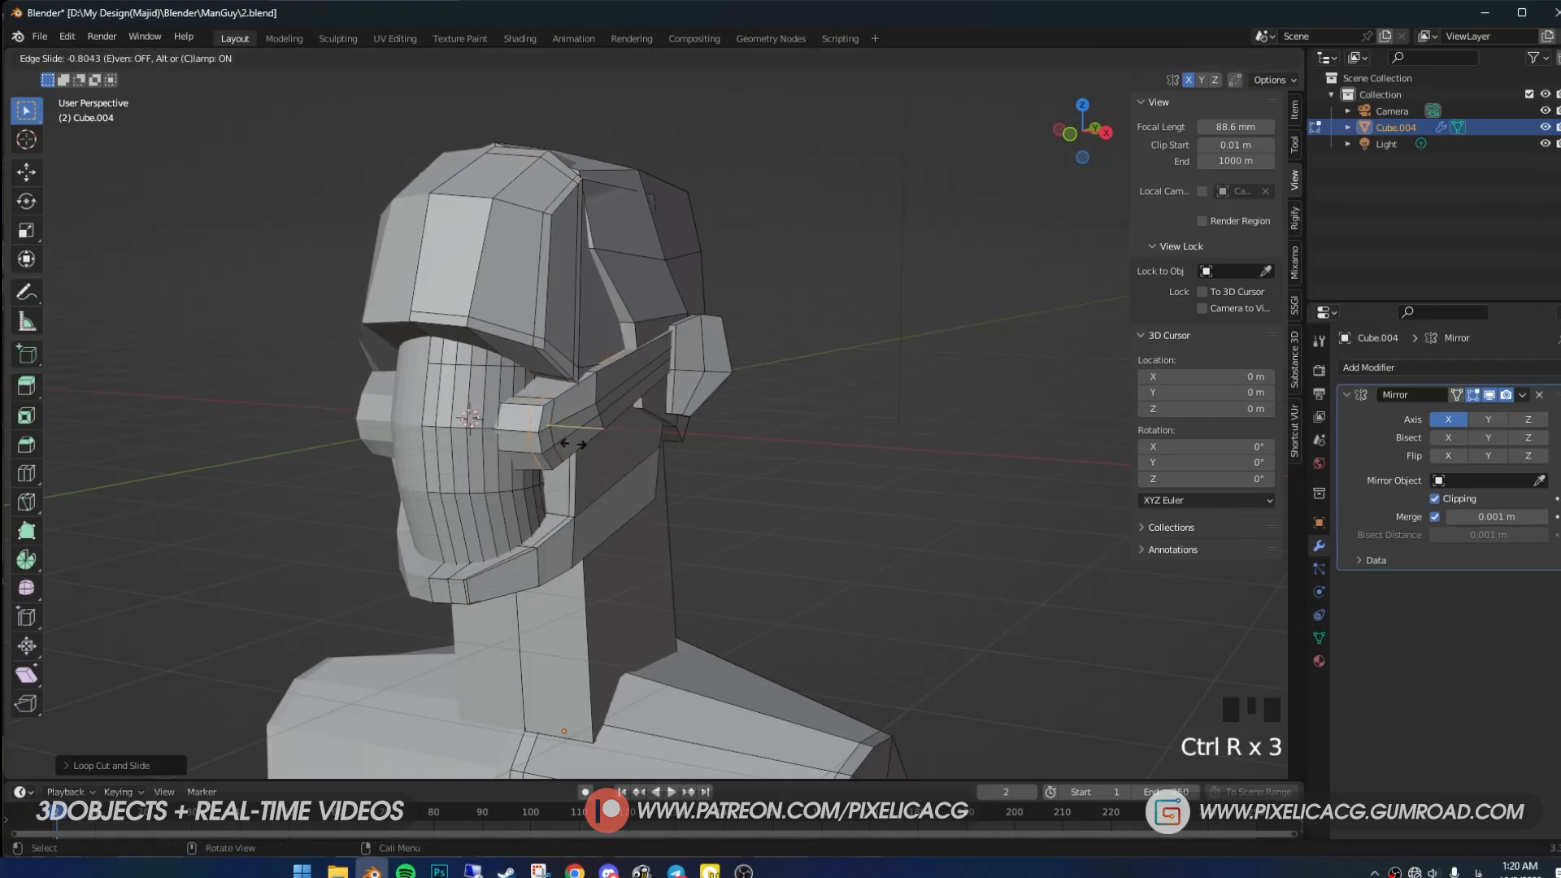
key("Tab")
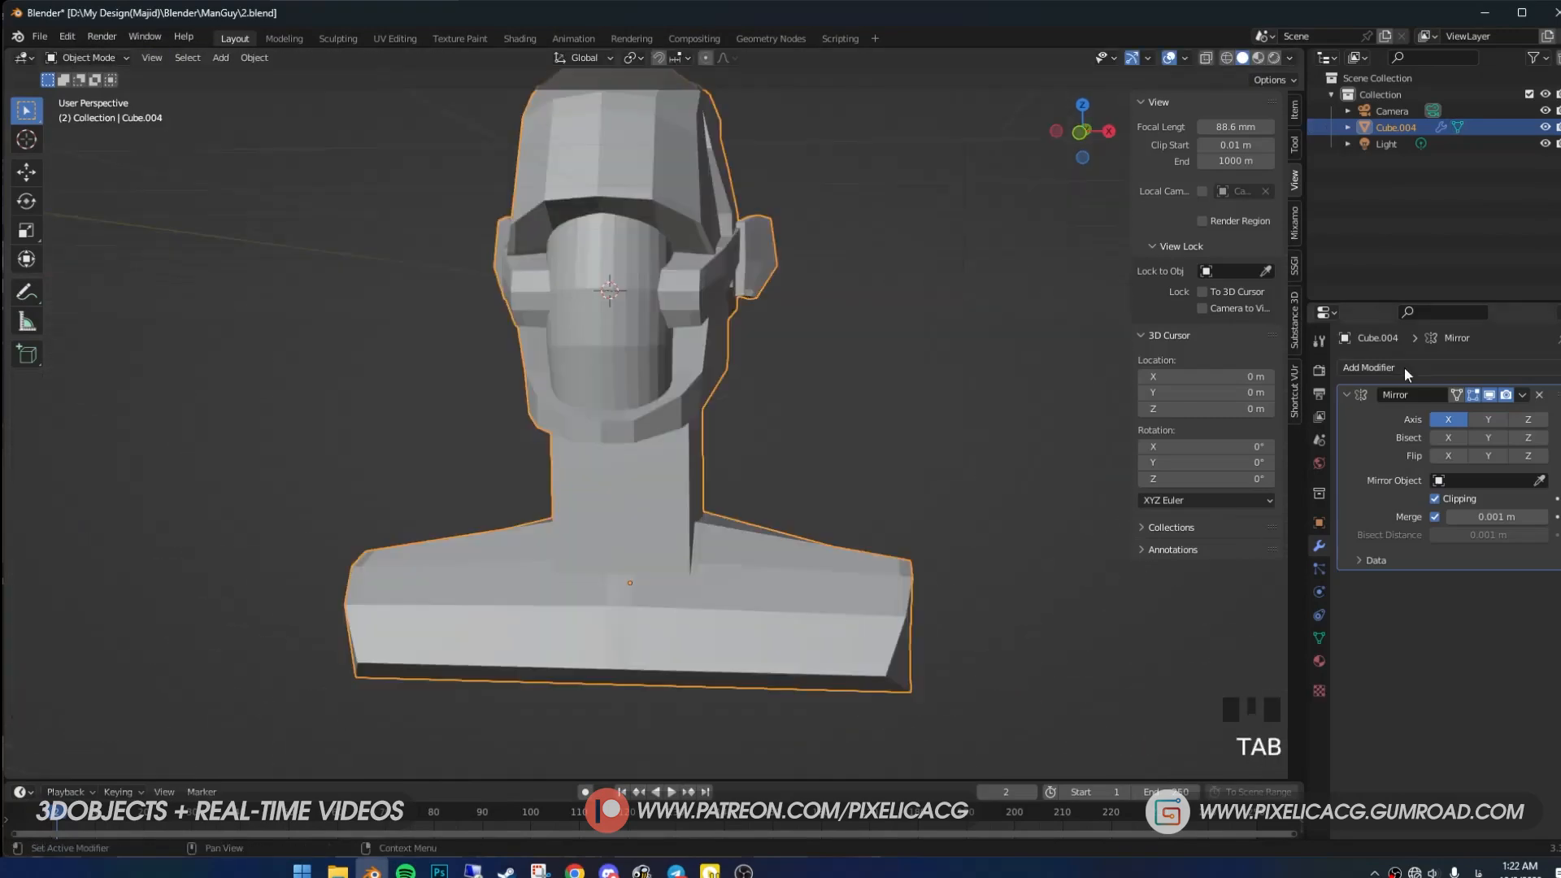
Add a Subdivision modifier with 2 viewport levels to the bust and apply it together with the Mirror modifier.
key("ctrl+1")
middle_click_drag(812, 521, 914, 561)
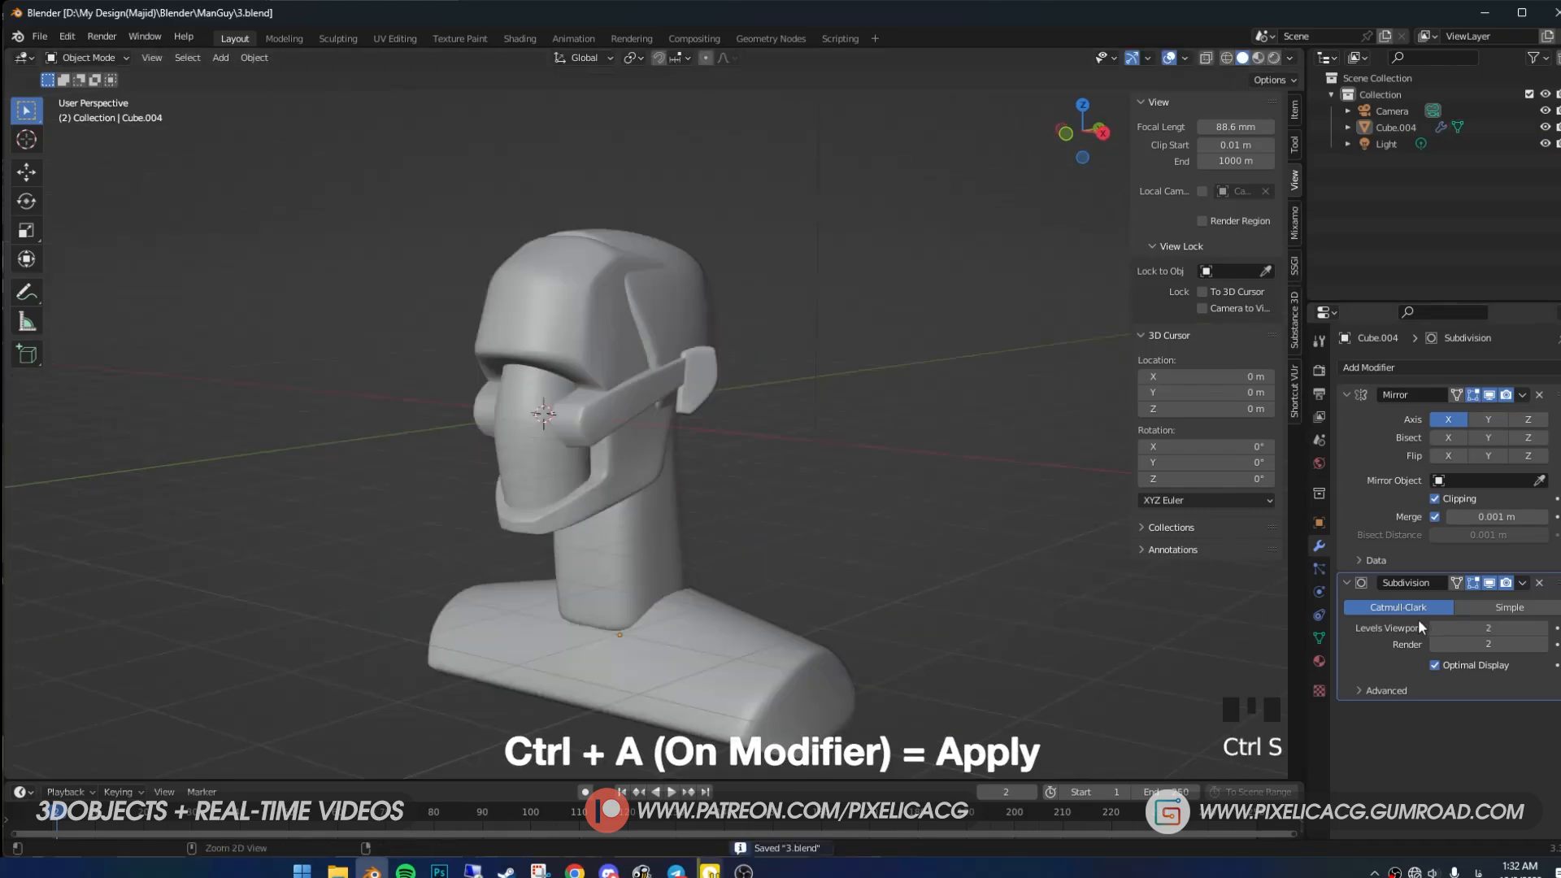
key("ctrl+a")
key("ctrl+a")
left_click(659, 537)
Add a Voxel Remesh modifier with a 0.0259 m voxel size and smooth shading, and apply it.
left_click(1369, 369)
left_click(1251, 597)
scroll(965, 585, "up", 1)
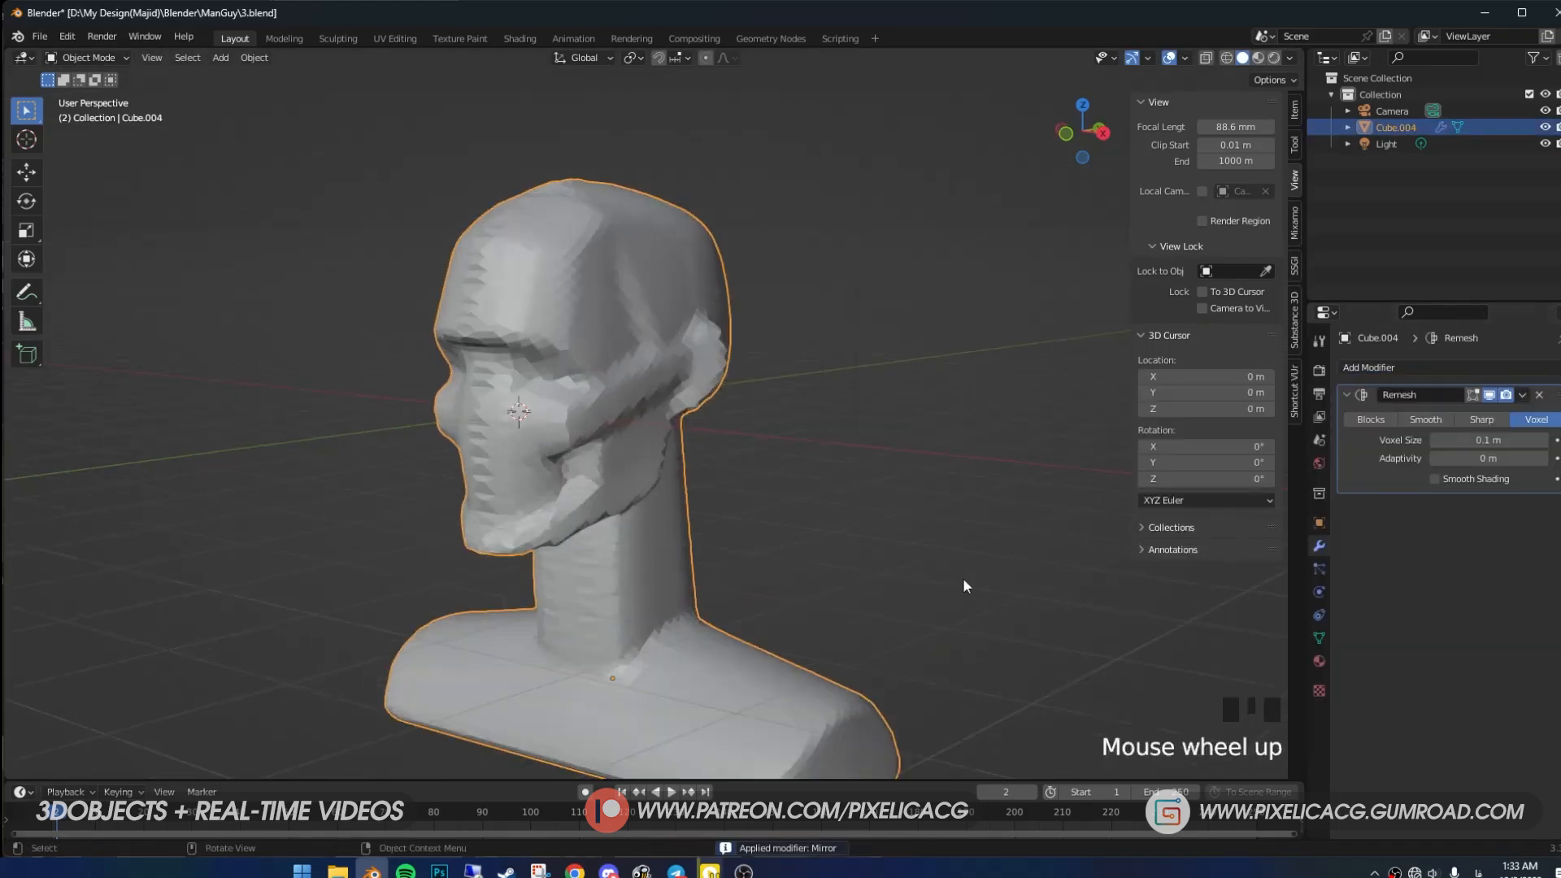
left_click_drag(1488, 439, 1455, 440)
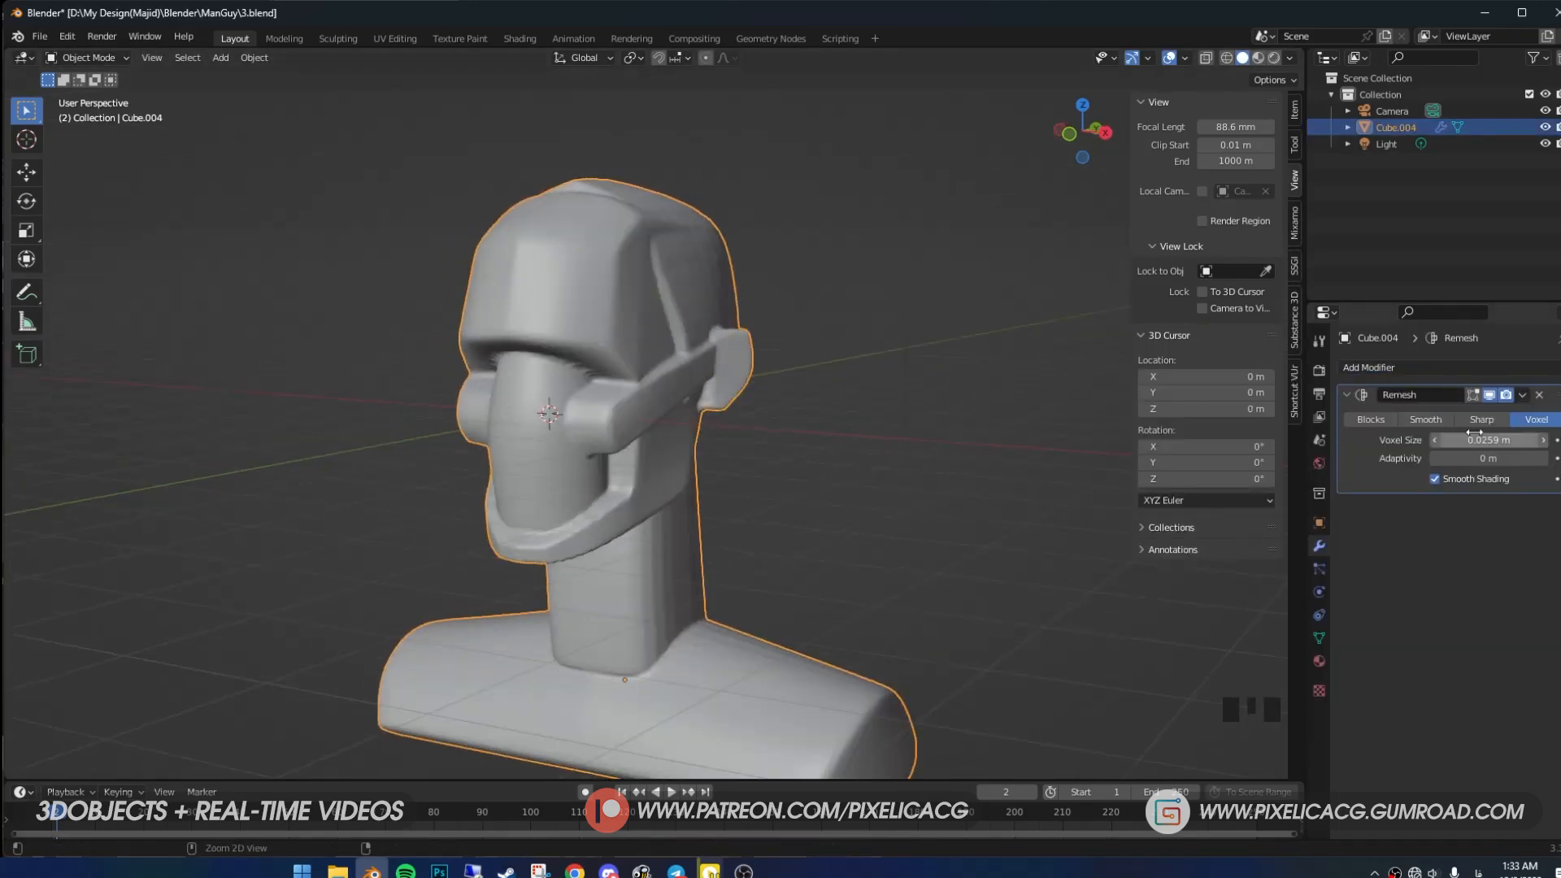
key("ctrl+a")
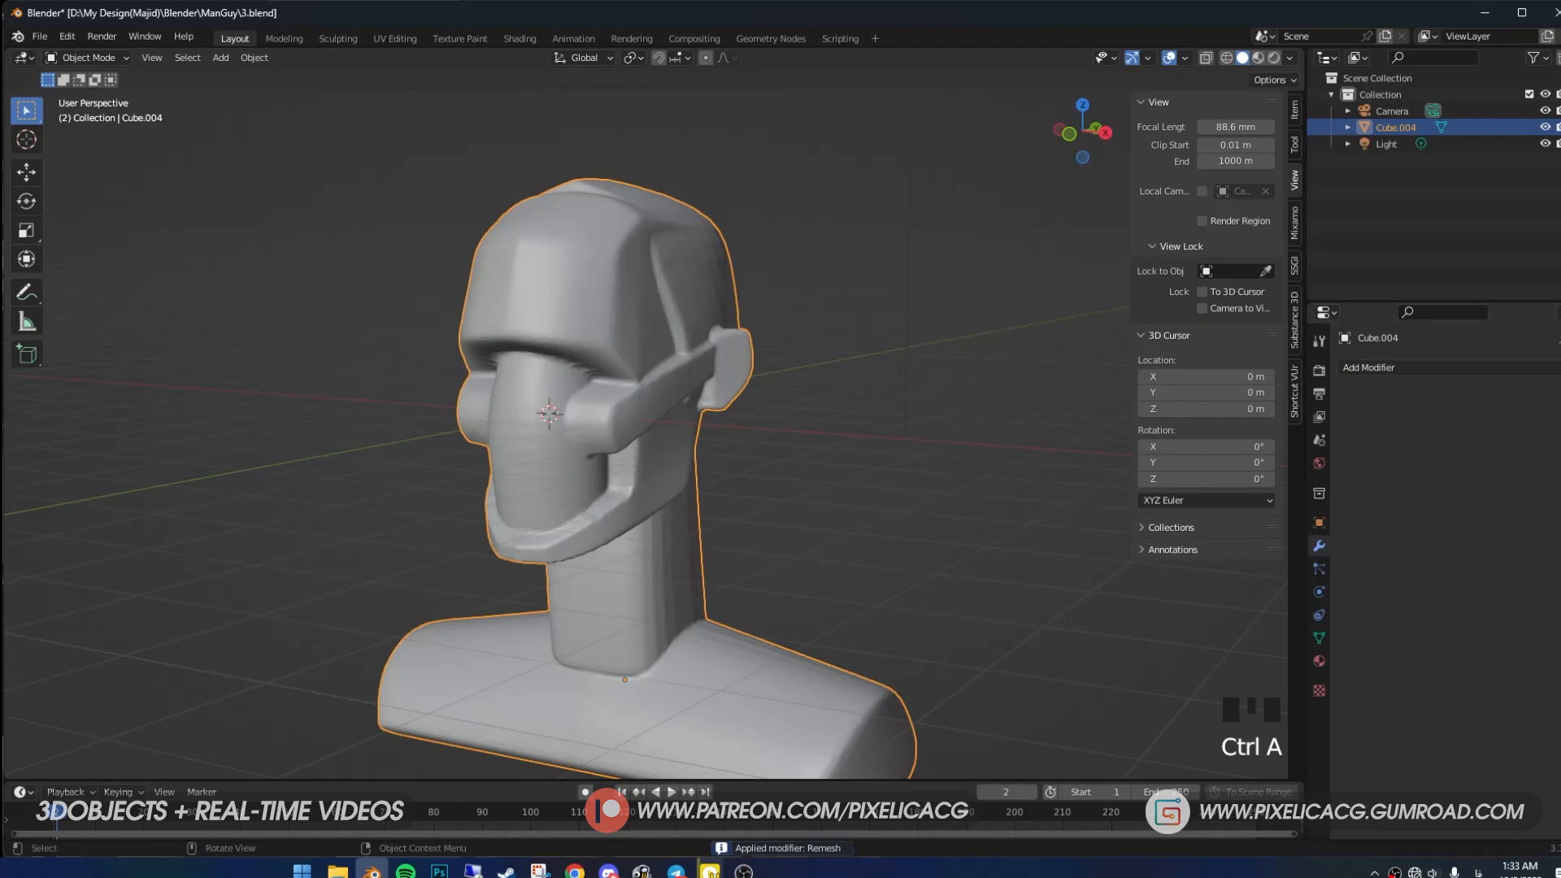
Open the Sculpting workspace and define the eye sockets and brow area with the Crease brush.
left_click(336, 38)
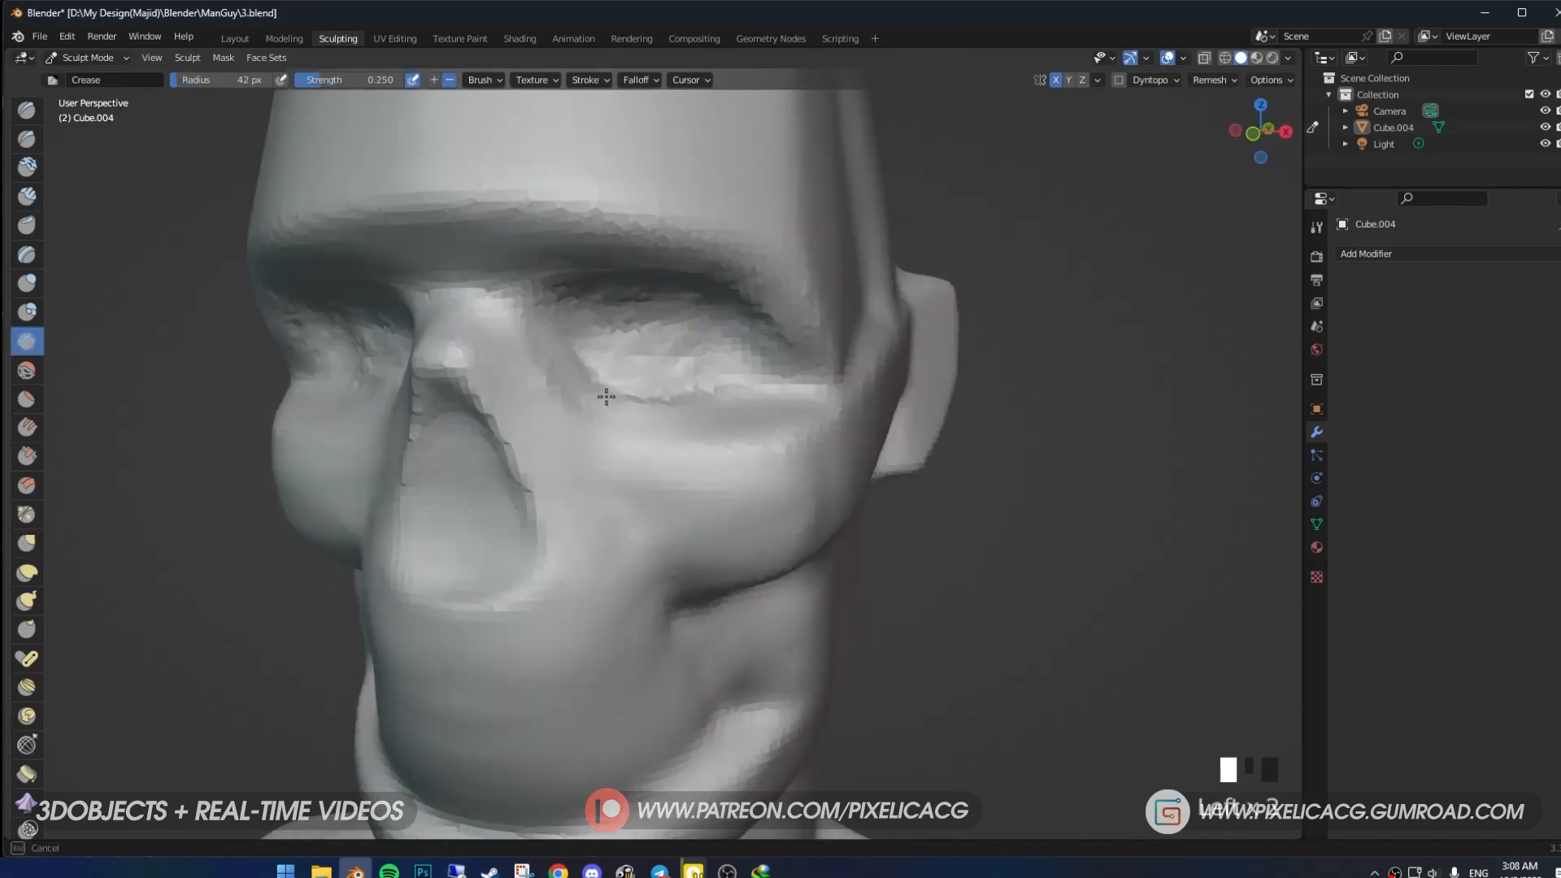
mouse_move(696, 300)
middle_mouse_down("ctrl")
mouse_move(585, 290)
mouse_move(561, 213)
middle_mouse_up("ctrl")
mouse_move(561, 213)
left_mouse_down("ctrl")
mouse_move(352, 206)
mouse_move(520, 203)
left_mouse_up("ctrl")
mouse_move(520, 204)
middle_mouse_down("ctrl")
mouse_move(568, 339)
mouse_move(390, 364)
middle_mouse_up("ctrl")
key("f")
middle_click_drag(498, 494, 512, 367, "shift")
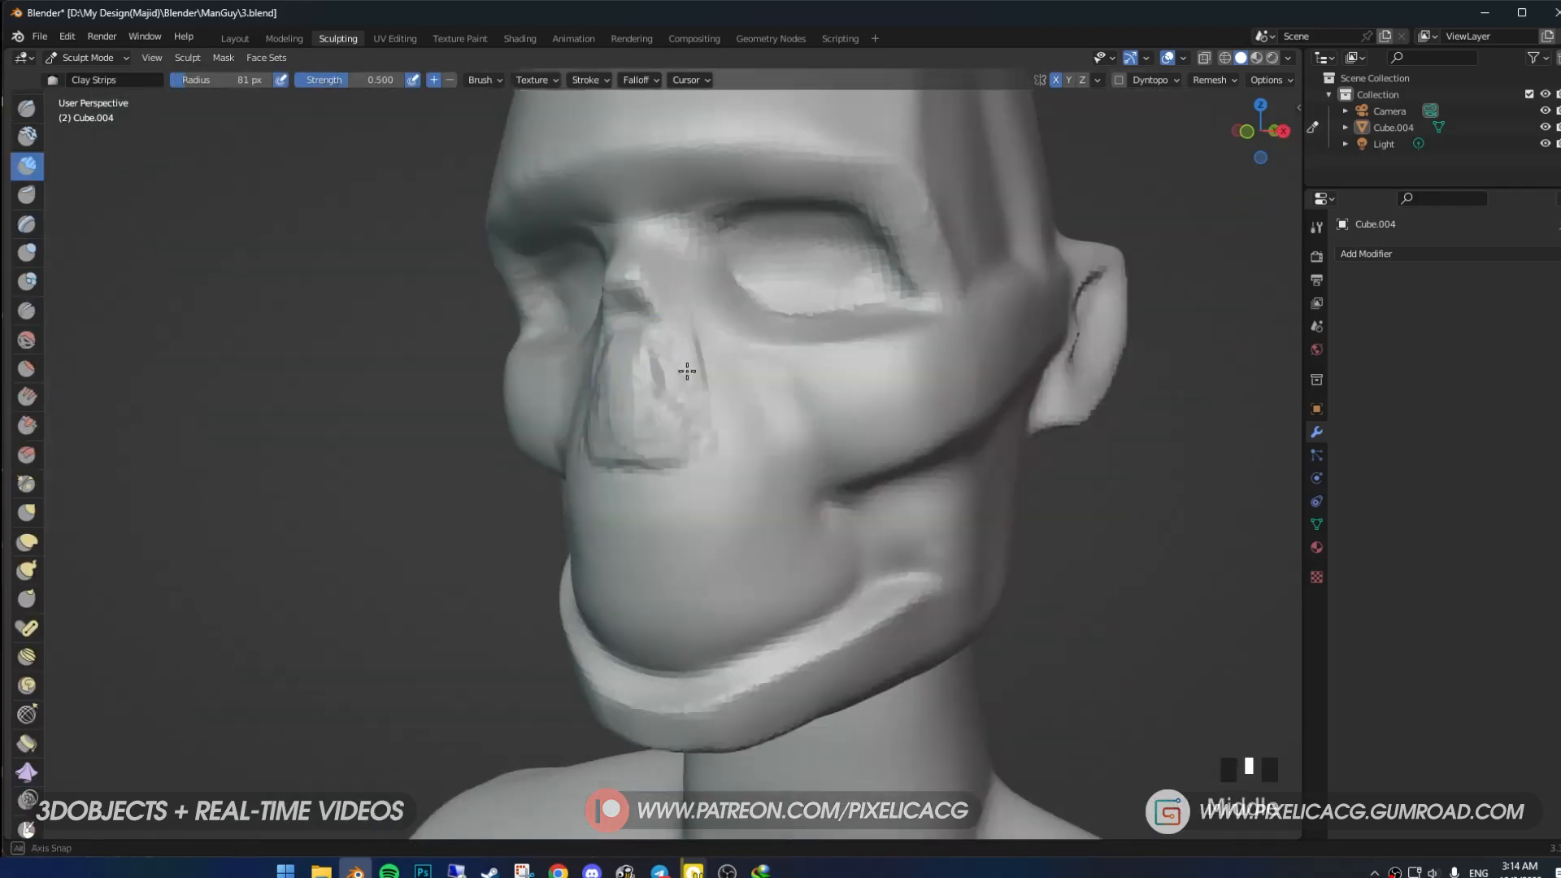
Build up the nose, the mouth area and the inner ear folds with the Clay Strips brush.
left_click_drag(687, 370, 641, 414)
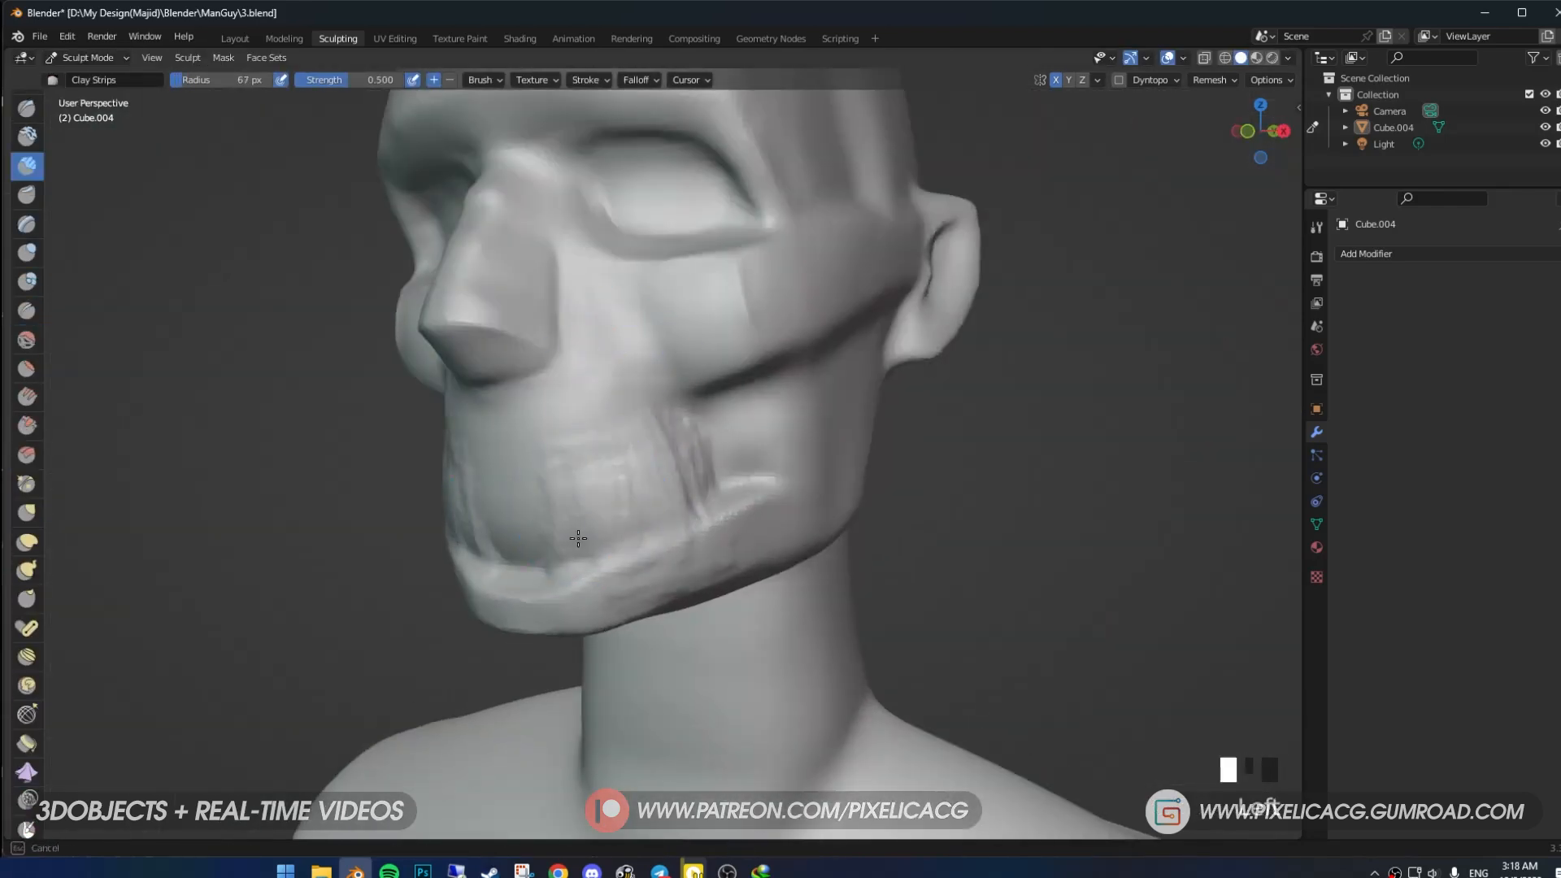
middle_click_drag(578, 538, 520, 448)
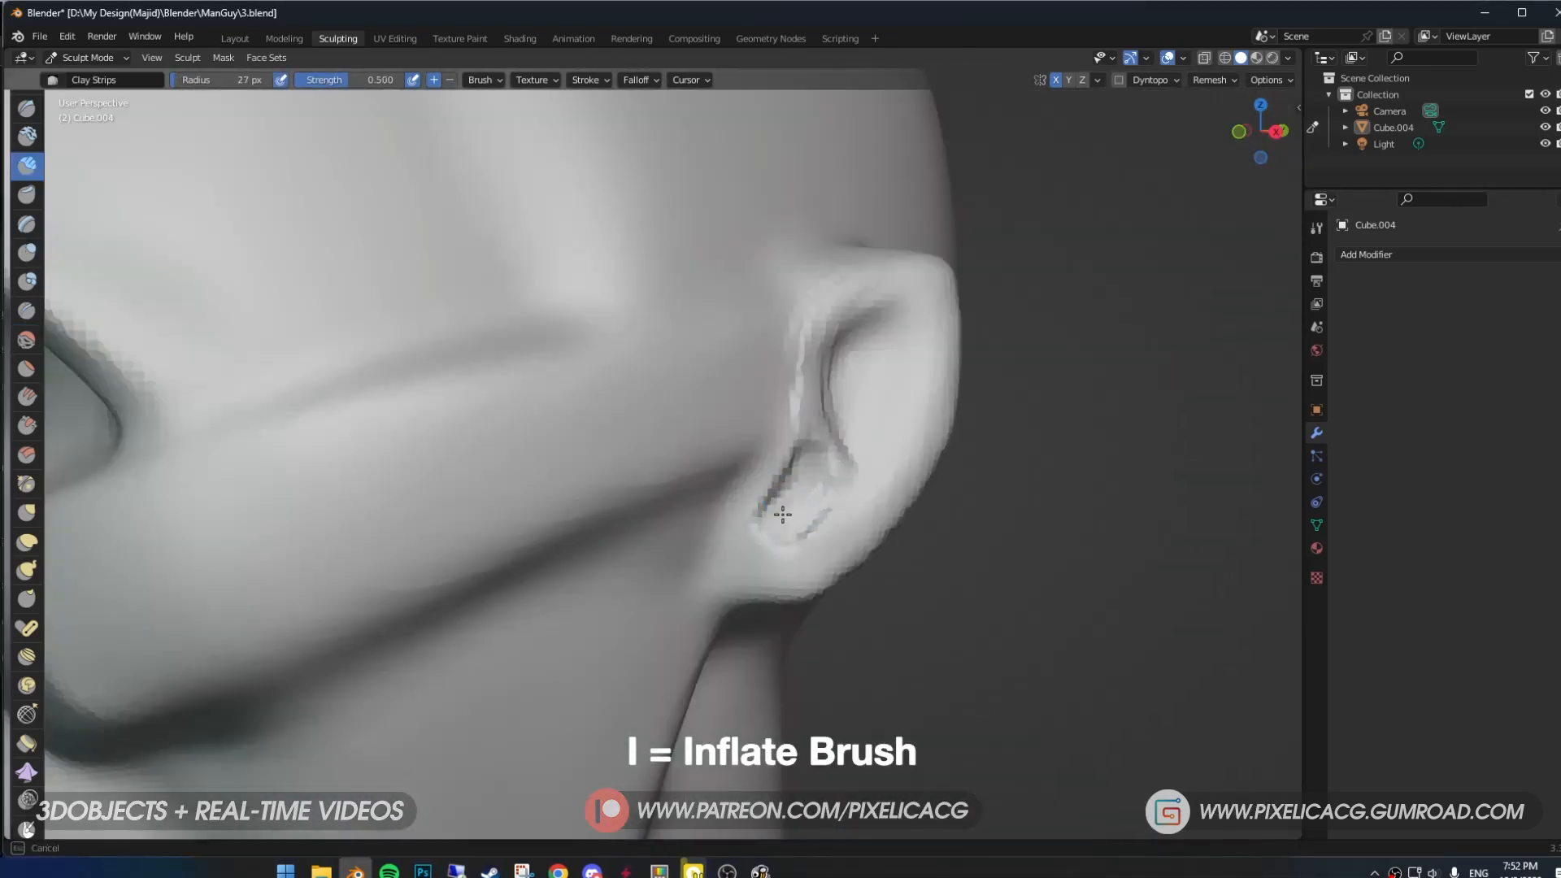
middle_click_drag(781, 517, 652, 388)
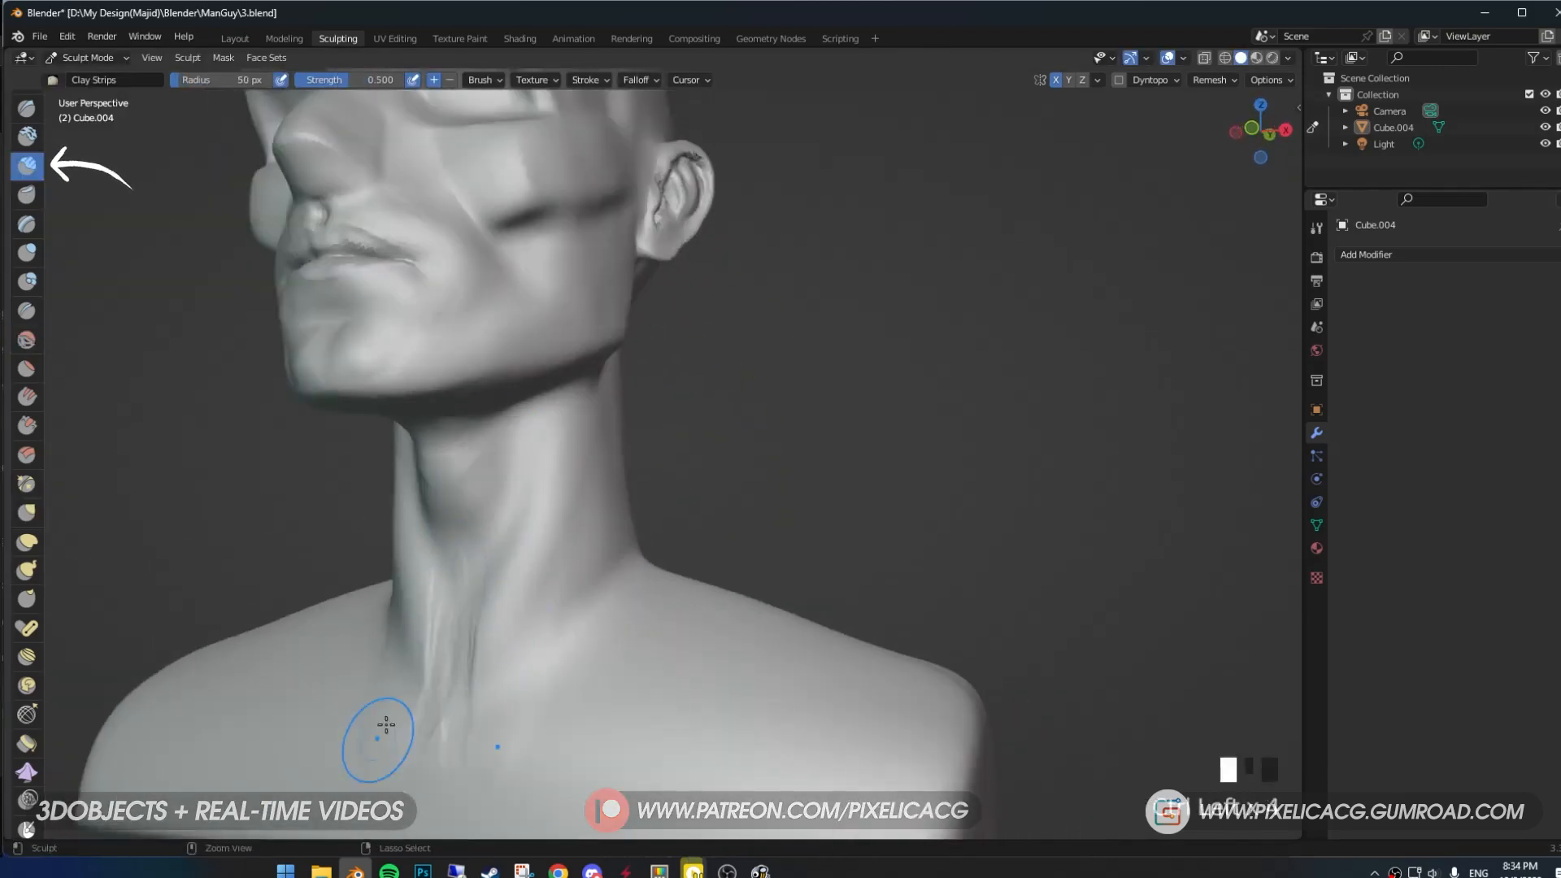
Sculpt the neck muscles running from behind the jaw to the collarbone with Clay Strips.
middle_click_drag(443, 677, 491, 609)
mouse_move(597, 455)
left_mouse_down()
mouse_move(634, 536)
mouse_move(540, 540)
mouse_move(582, 550)
left_mouse_up()
mouse_move(581, 550)
middle_mouse_down()
mouse_move(526, 469)
mouse_move(600, 307)
middle_mouse_up()
left_click_drag(598, 374, 599, 306)
middle_click_drag(599, 306, 455, 390)
left_click_drag(455, 390, 446, 449)
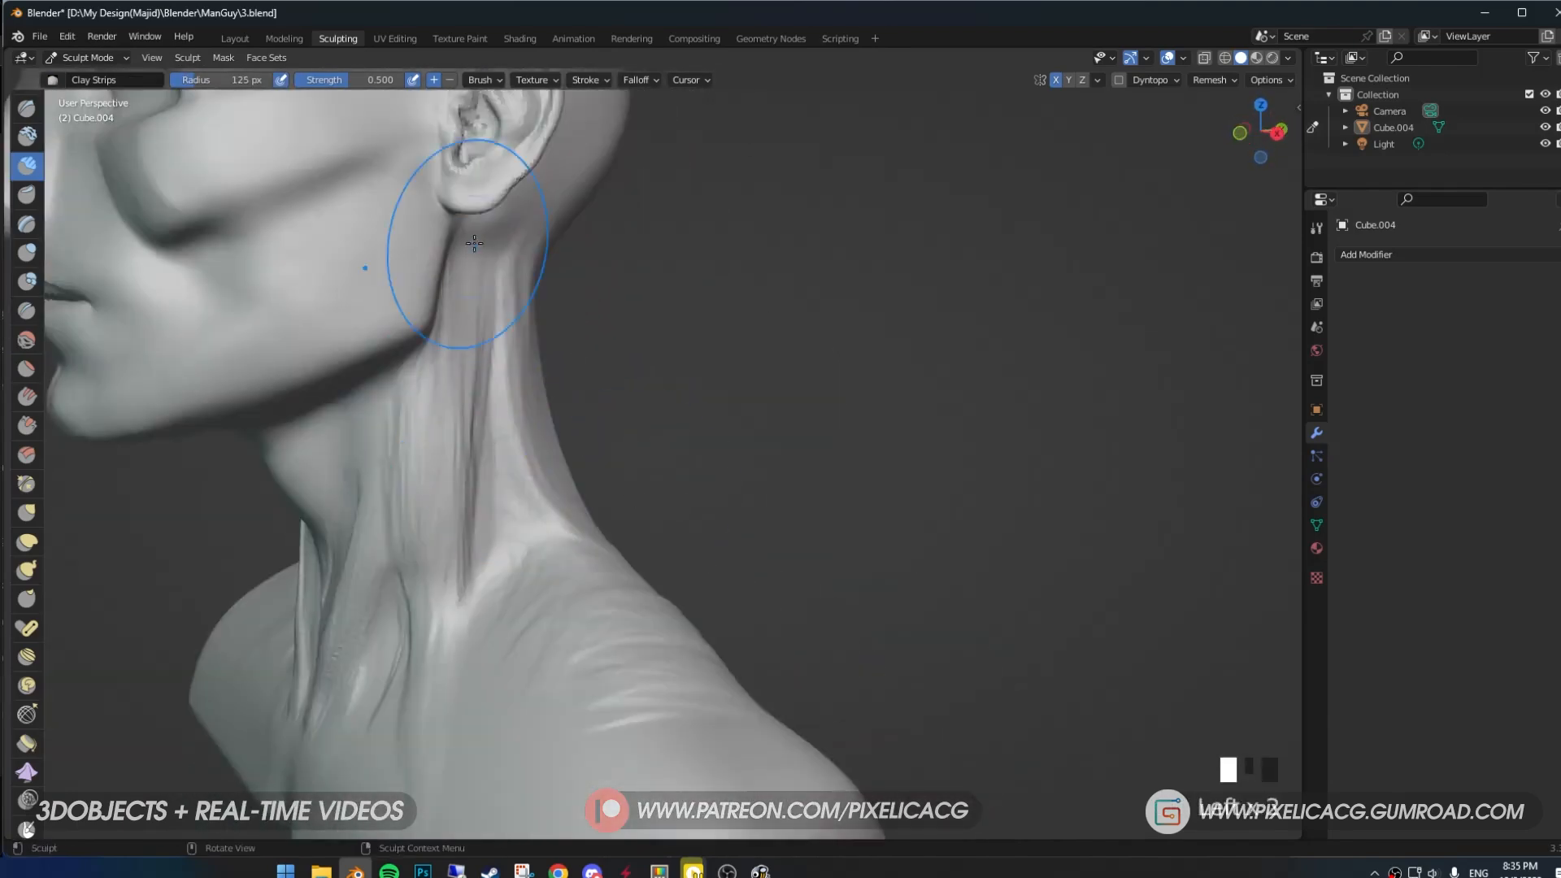
middle_click_drag(446, 450, 455, 398)
left_click_drag(455, 399, 442, 341)
middle_click_drag(442, 341, 470, 609)
key("ctrl+z")
key("ctrl+z")
key("ctrl+z")
Build up the base of the neck and carve hollows around it with Clay Strips at an adjusted brush radius.
left_click_drag(470, 610, 533, 639)
middle_click_drag(532, 638, 455, 626)
key("f")
left_click_drag(455, 625, 386, 634)
left_click_drag(560, 635, 593, 646, "ctrl")
mouse_move(594, 646)
middle_mouse_down()
mouse_move(553, 634)
mouse_move(568, 439)
mouse_move(622, 545)
middle_mouse_up()
left_click_drag(622, 544, 712, 504, "ctrl")
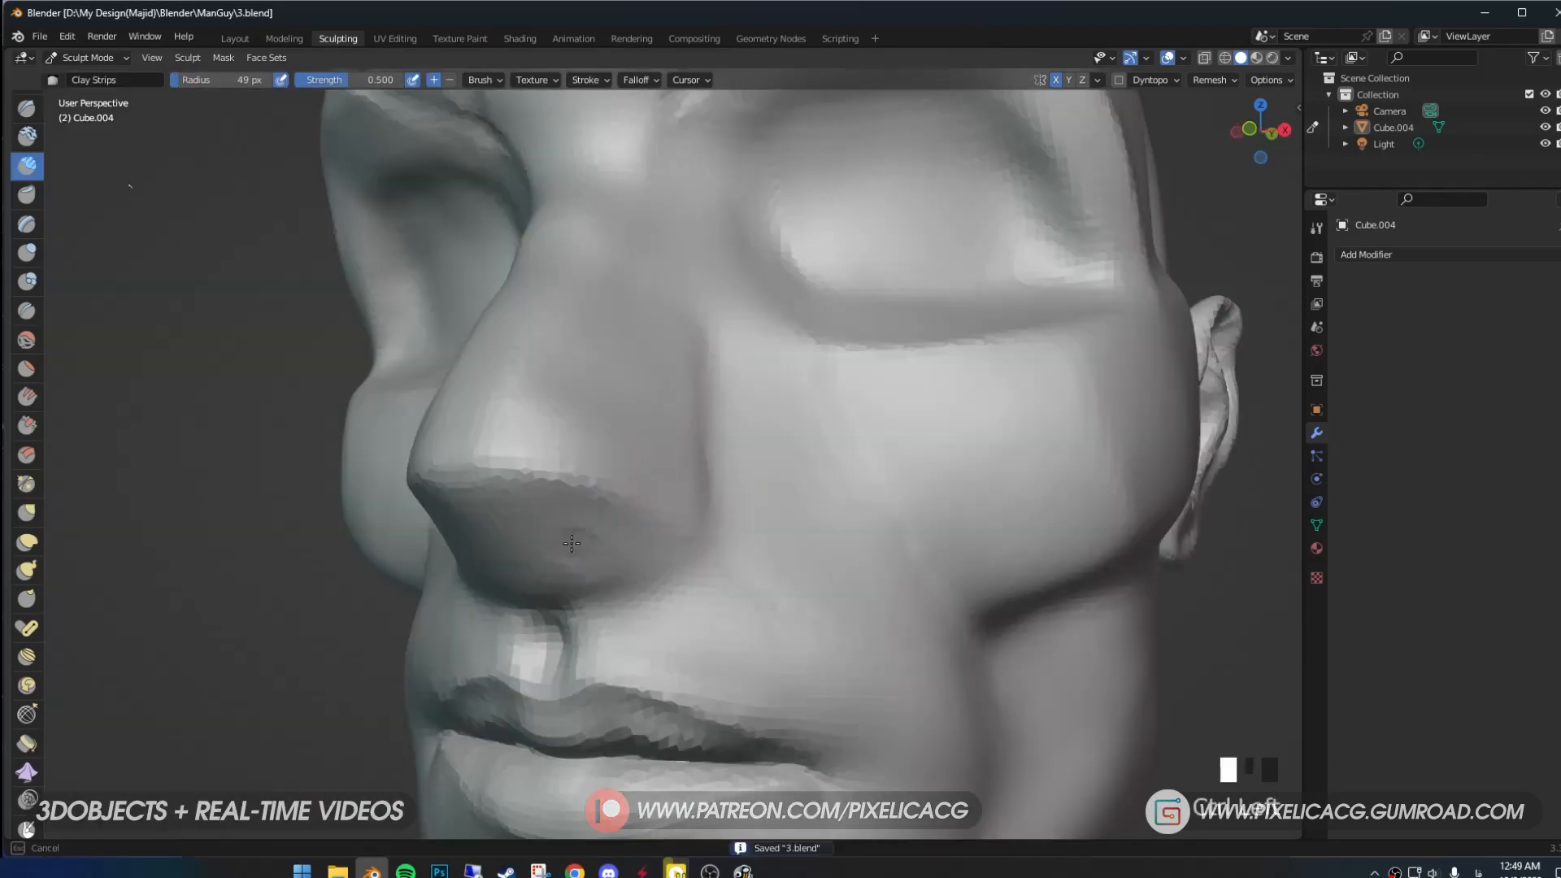
Carve the nostril under the nose and add clay at the inner corner of the eyelids with Clay Strips.
left_click_drag(573, 546, 615, 546, "ctrl")
middle_click_drag(616, 546, 641, 477, "ctrl")
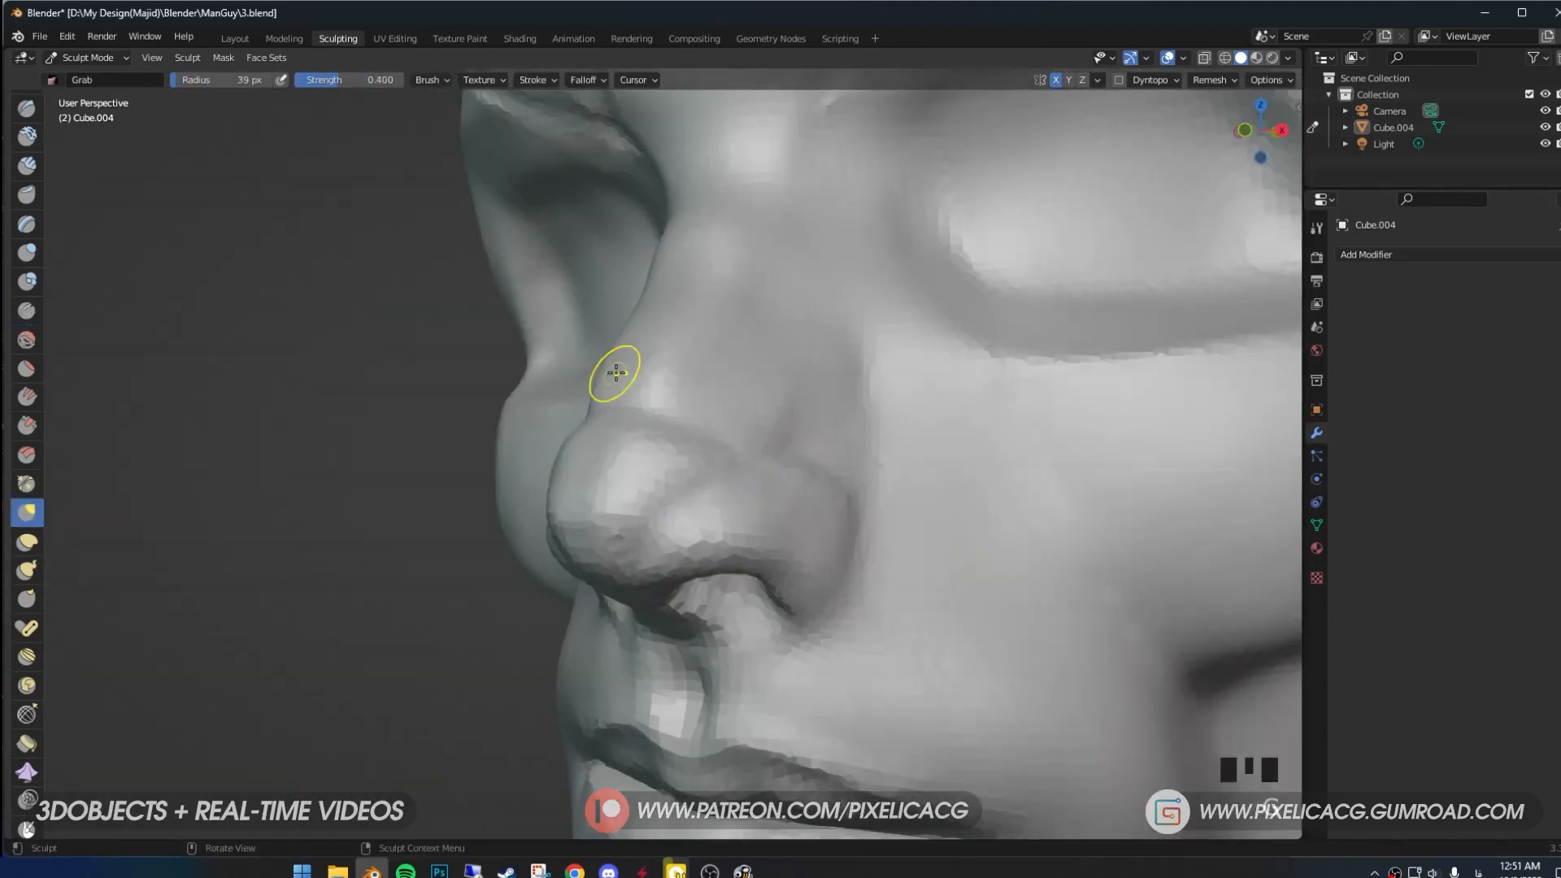
middle_click_drag(610, 366, 591, 416)
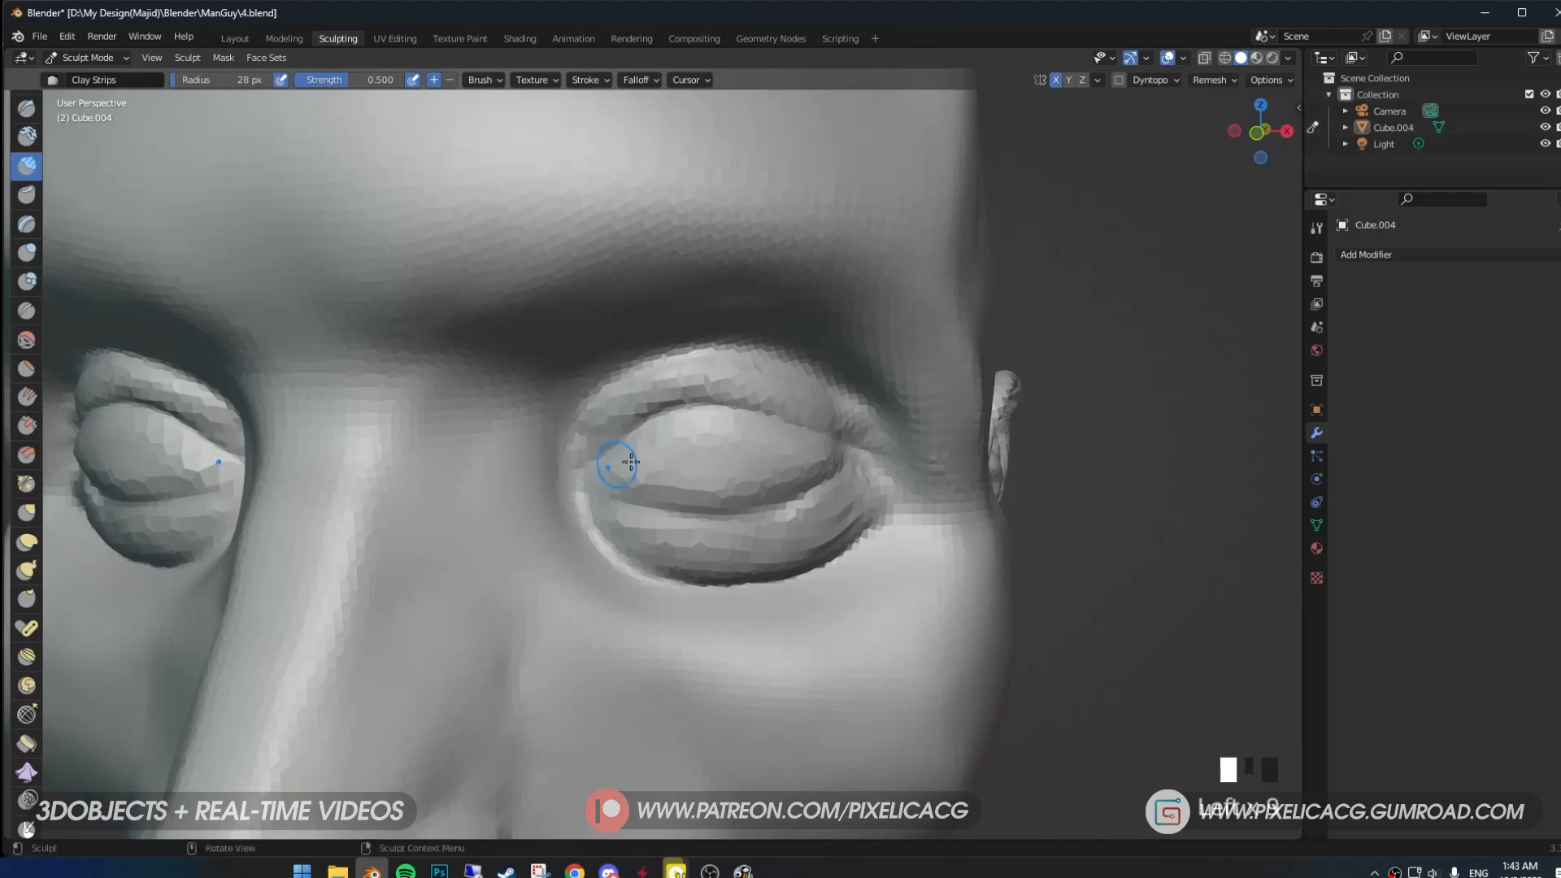
left_click_drag(620, 460, 650, 477)
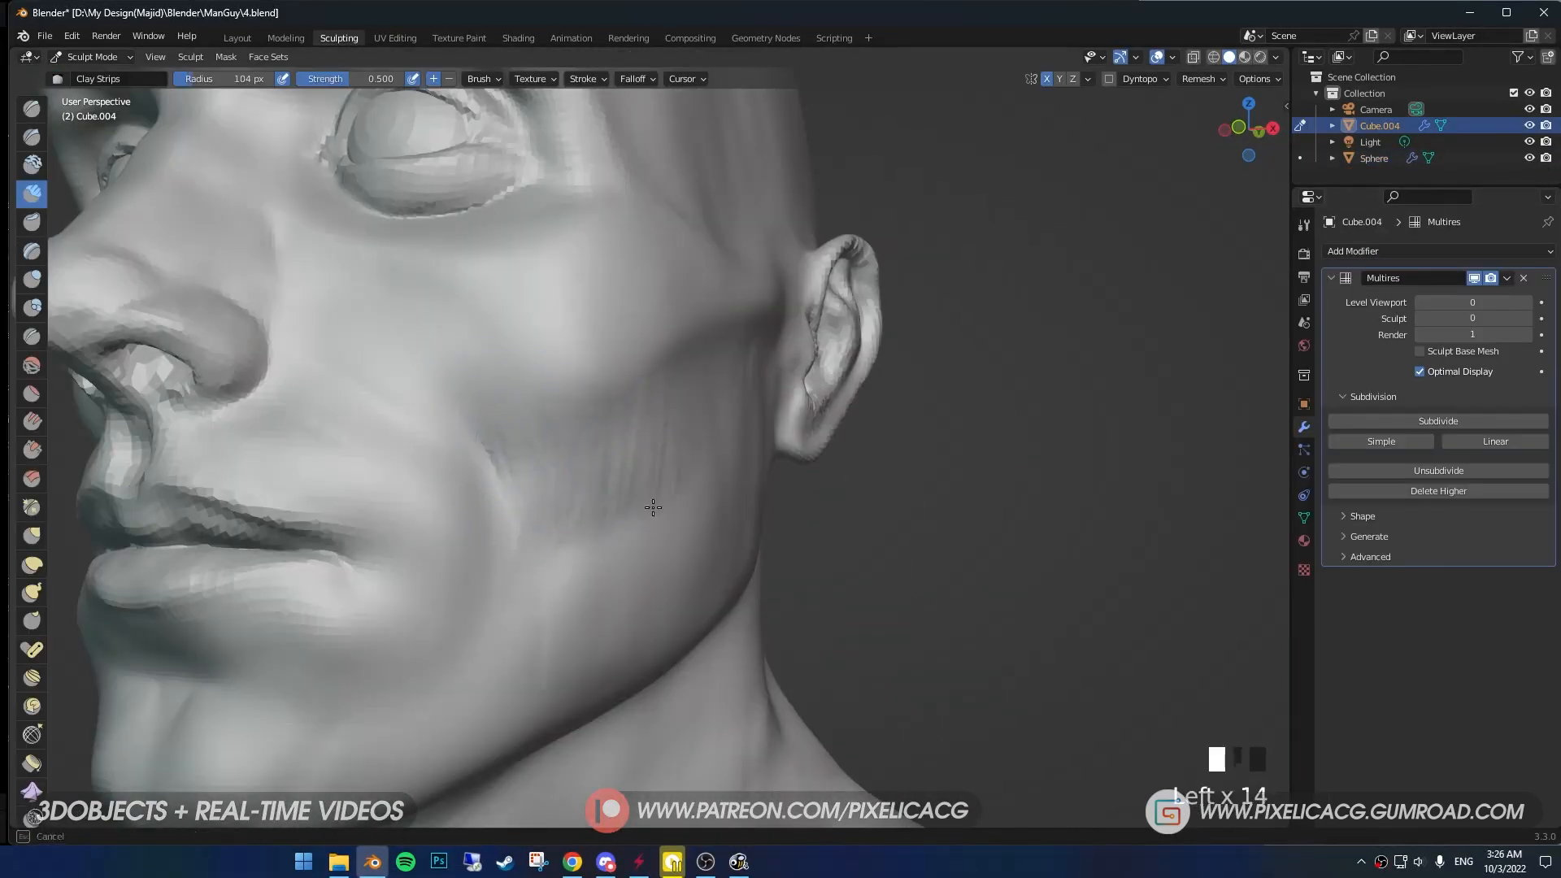
Build up the jaw muscle below the cheekbone with Clay Strips and crease the inner corner of the eye.
mouse_move(653, 507)
middle_mouse_down()
mouse_move(690, 476)
mouse_move(510, 530)
middle_mouse_up()
middle_click_drag(626, 441, 754, 317)
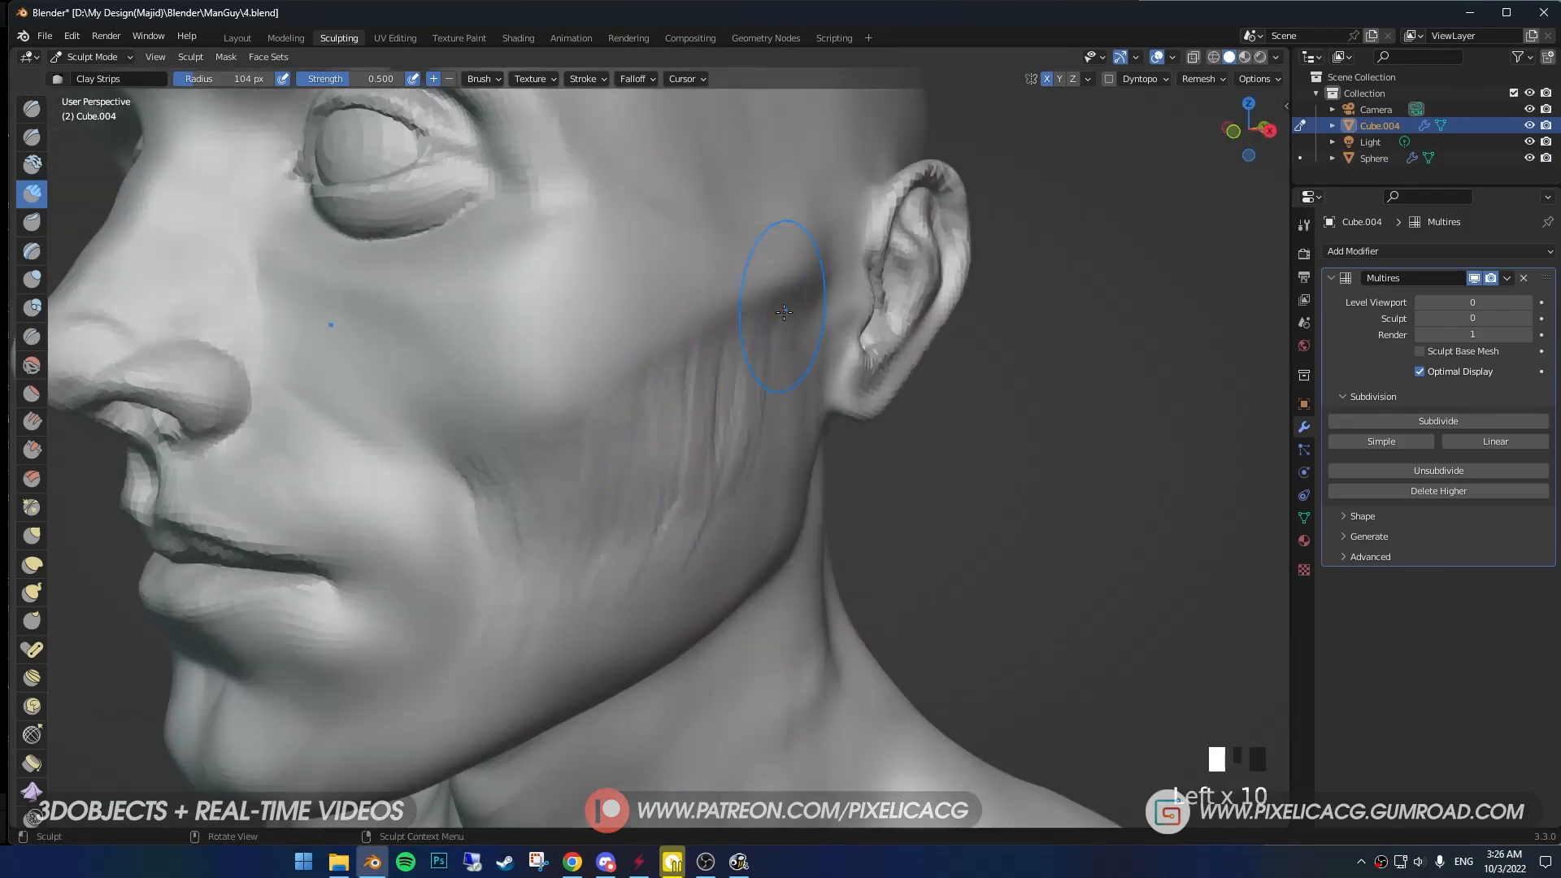
middle_click_drag(580, 464, 686, 314)
scroll(686, 314, "down", 5)
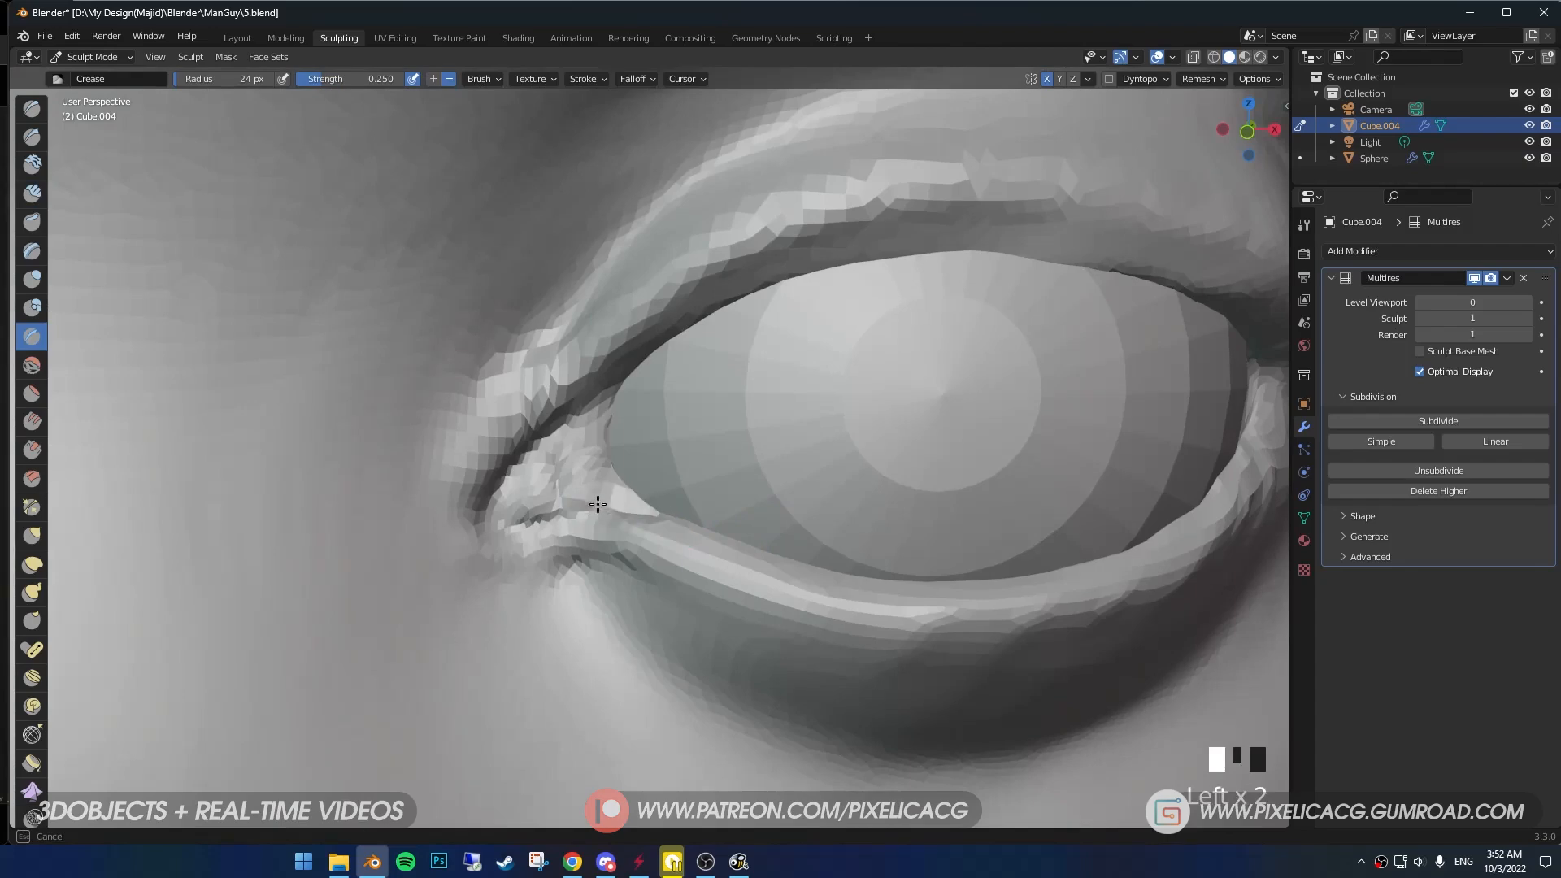
scroll(603, 501, "down", 6)
middle_click_drag(602, 516, 627, 488)
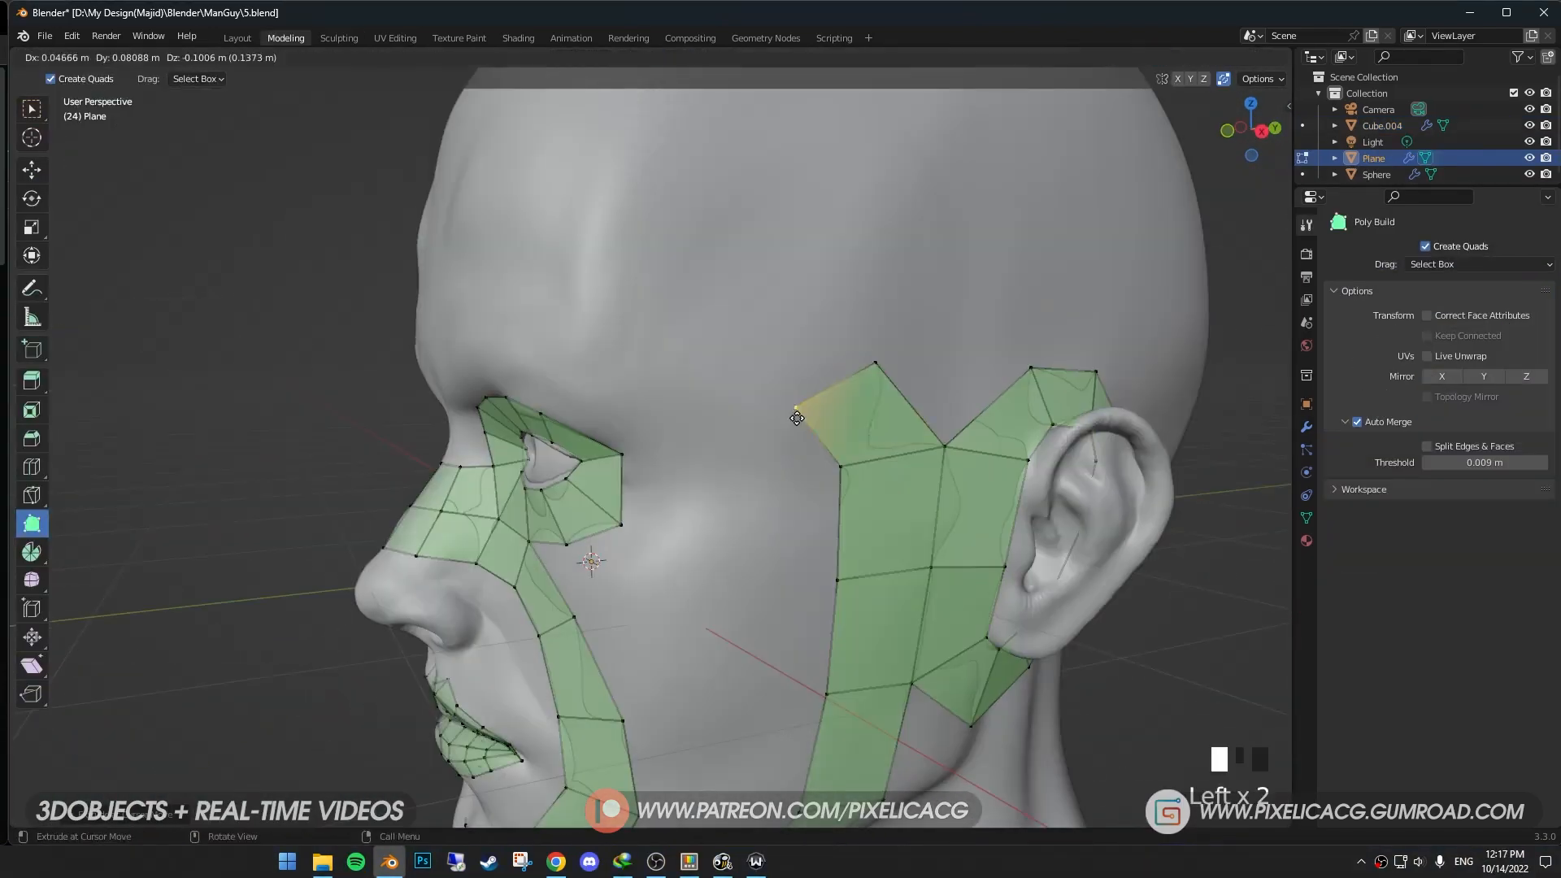
Extend the retopology mesh with new quads at the temple in front of the ear using Poly Build.
middle_click_drag(732, 325, 805, 266)
left_click(749, 360)
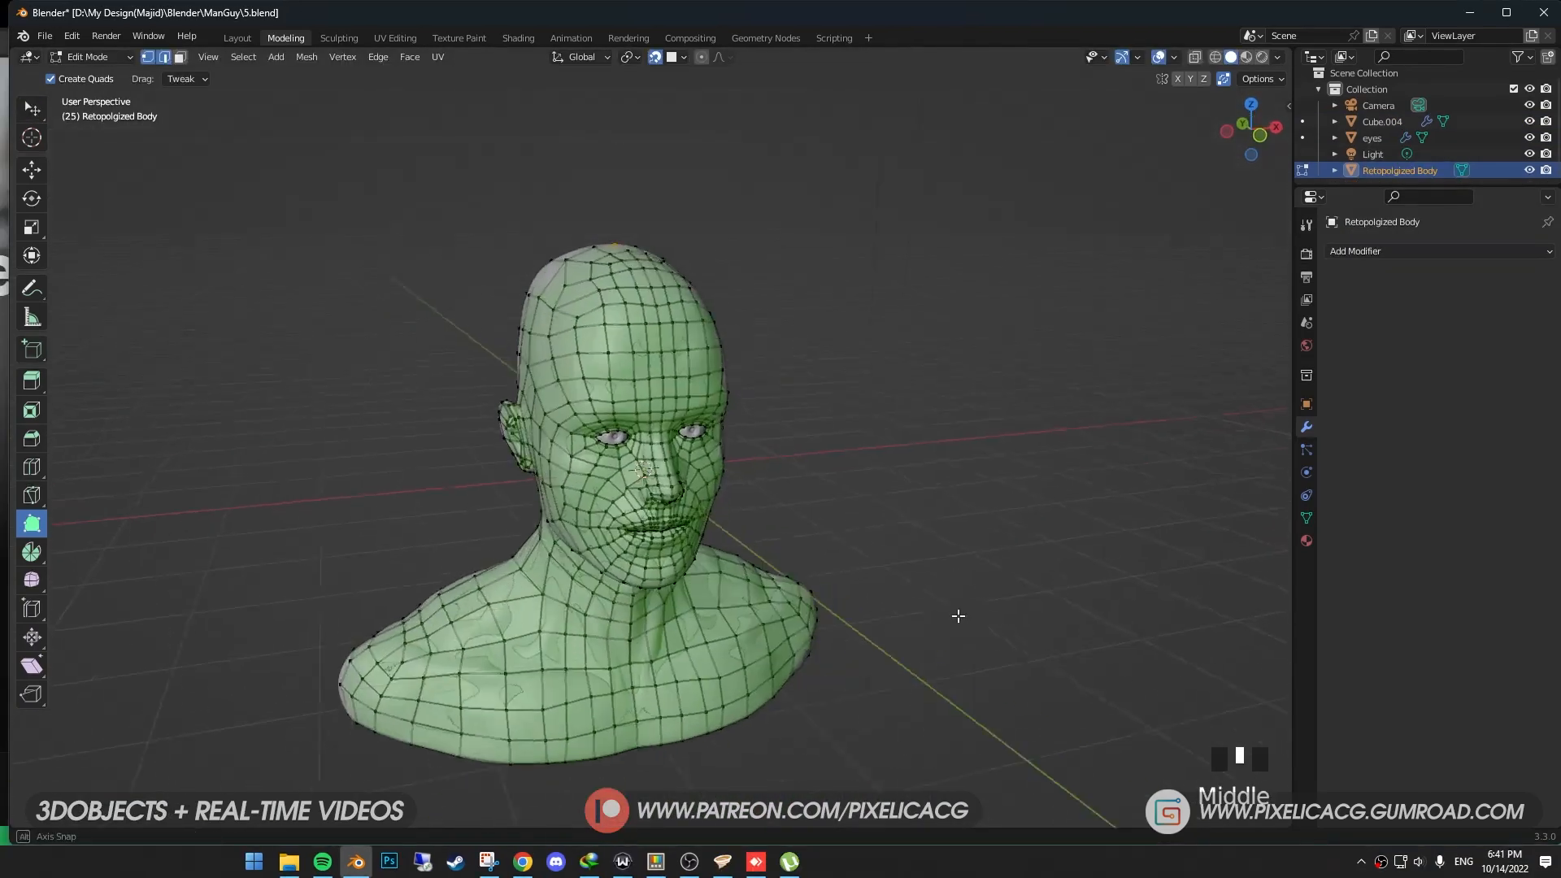
Turn off X symmetry for sculpting the face of the retopologized body.
middle_click_drag(959, 617, 934, 613)
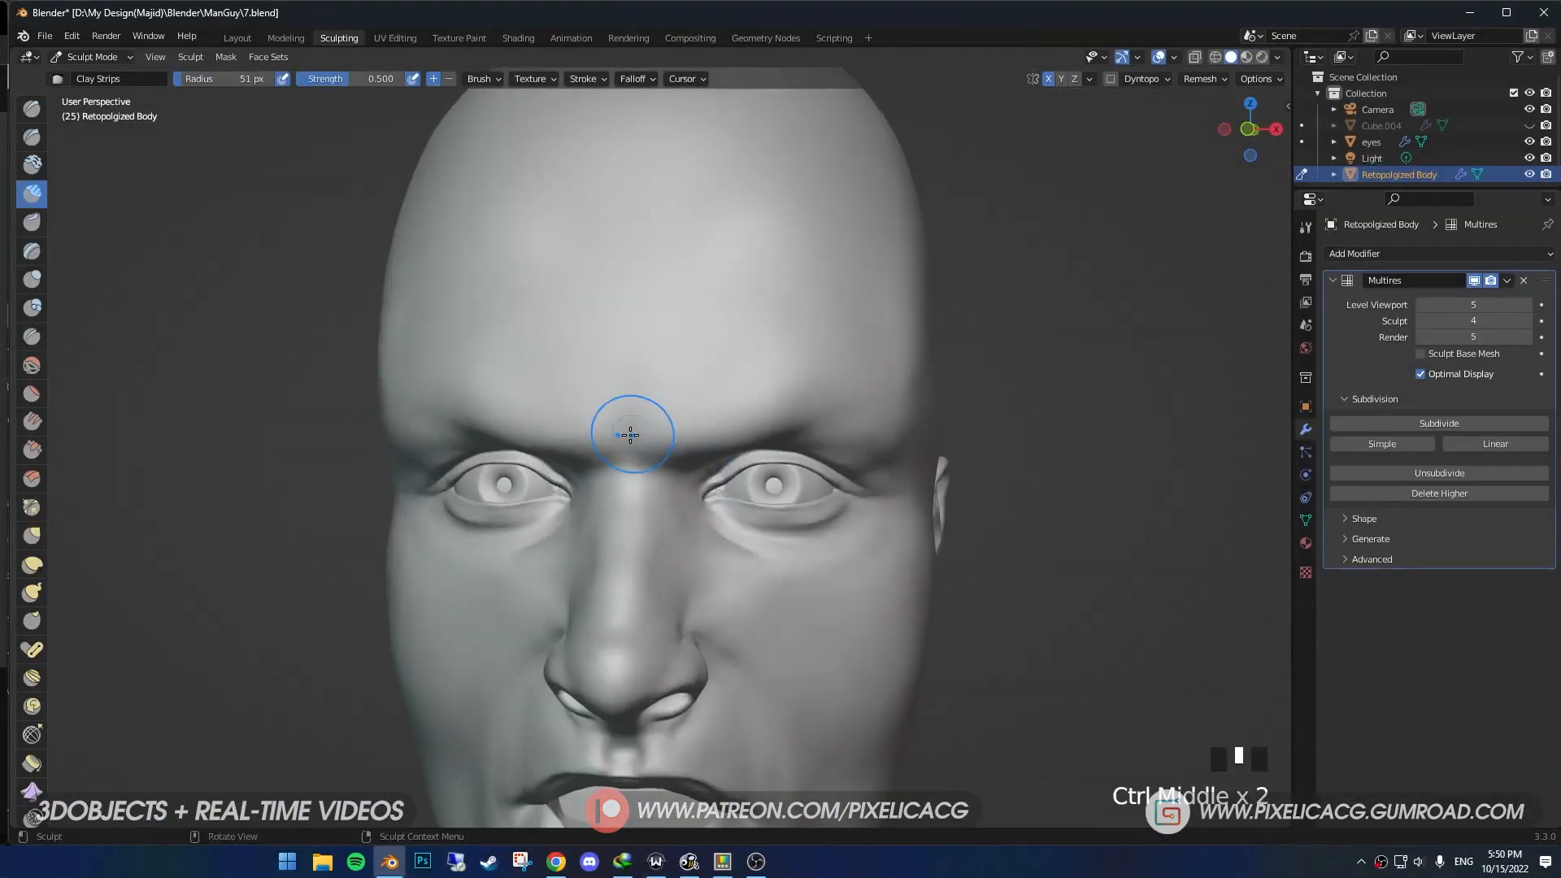
middle_click_drag(686, 449, 575, 549, "ctrl")
middle_click_drag(439, 540, 650, 488)
left_click(1048, 80)
middle_click_drag(813, 391, 623, 425)
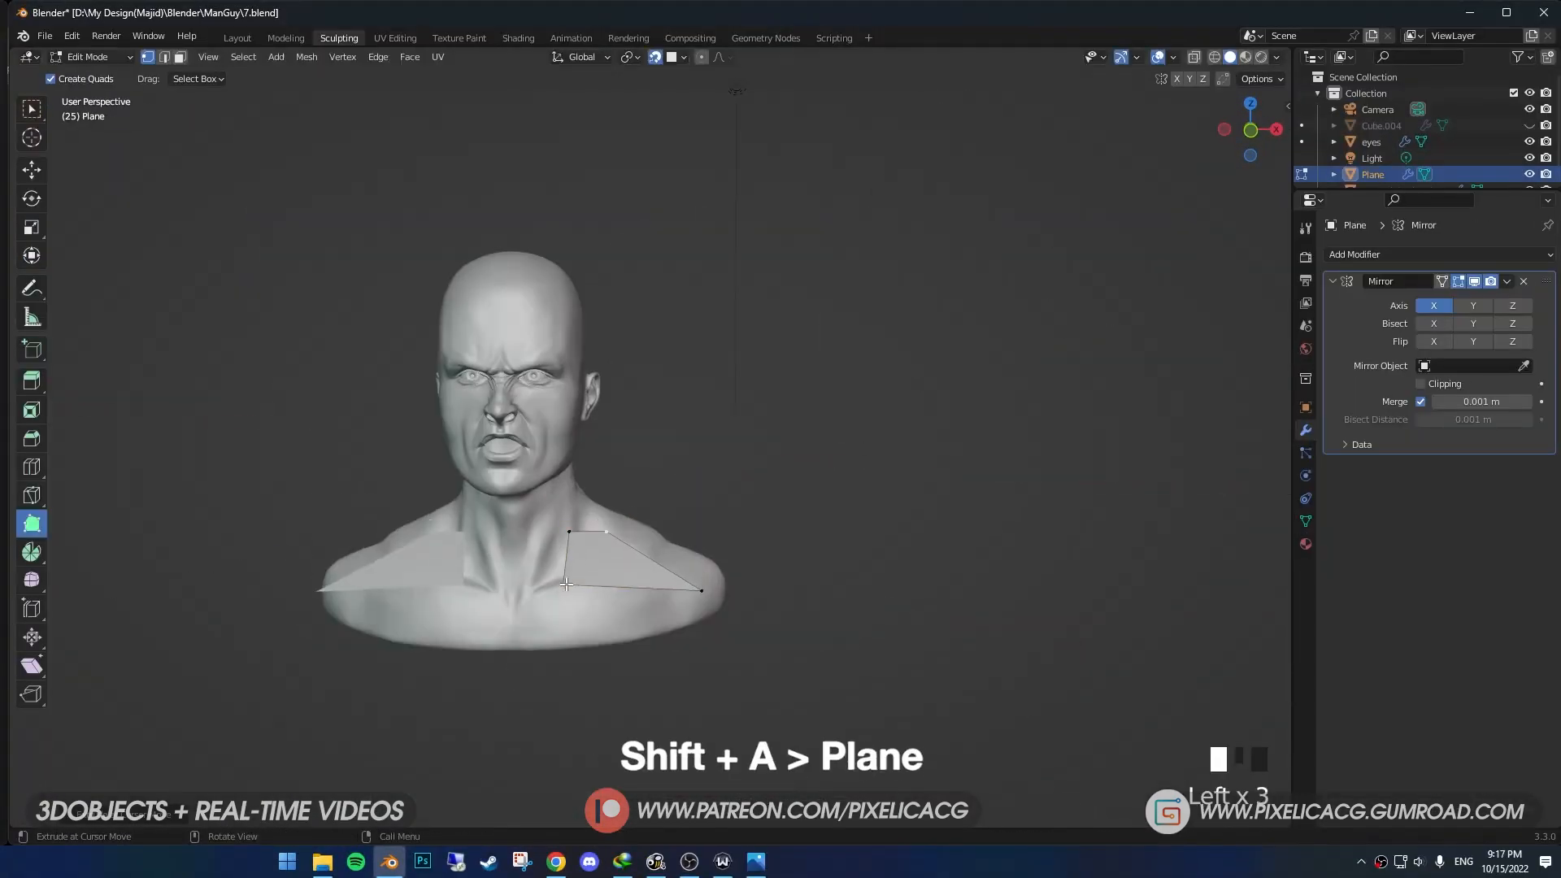
Extend the jacket mesh with new quads over the chest and shoulder of the bust using Poly Build.
middle_click_drag(586, 520, 618, 521)
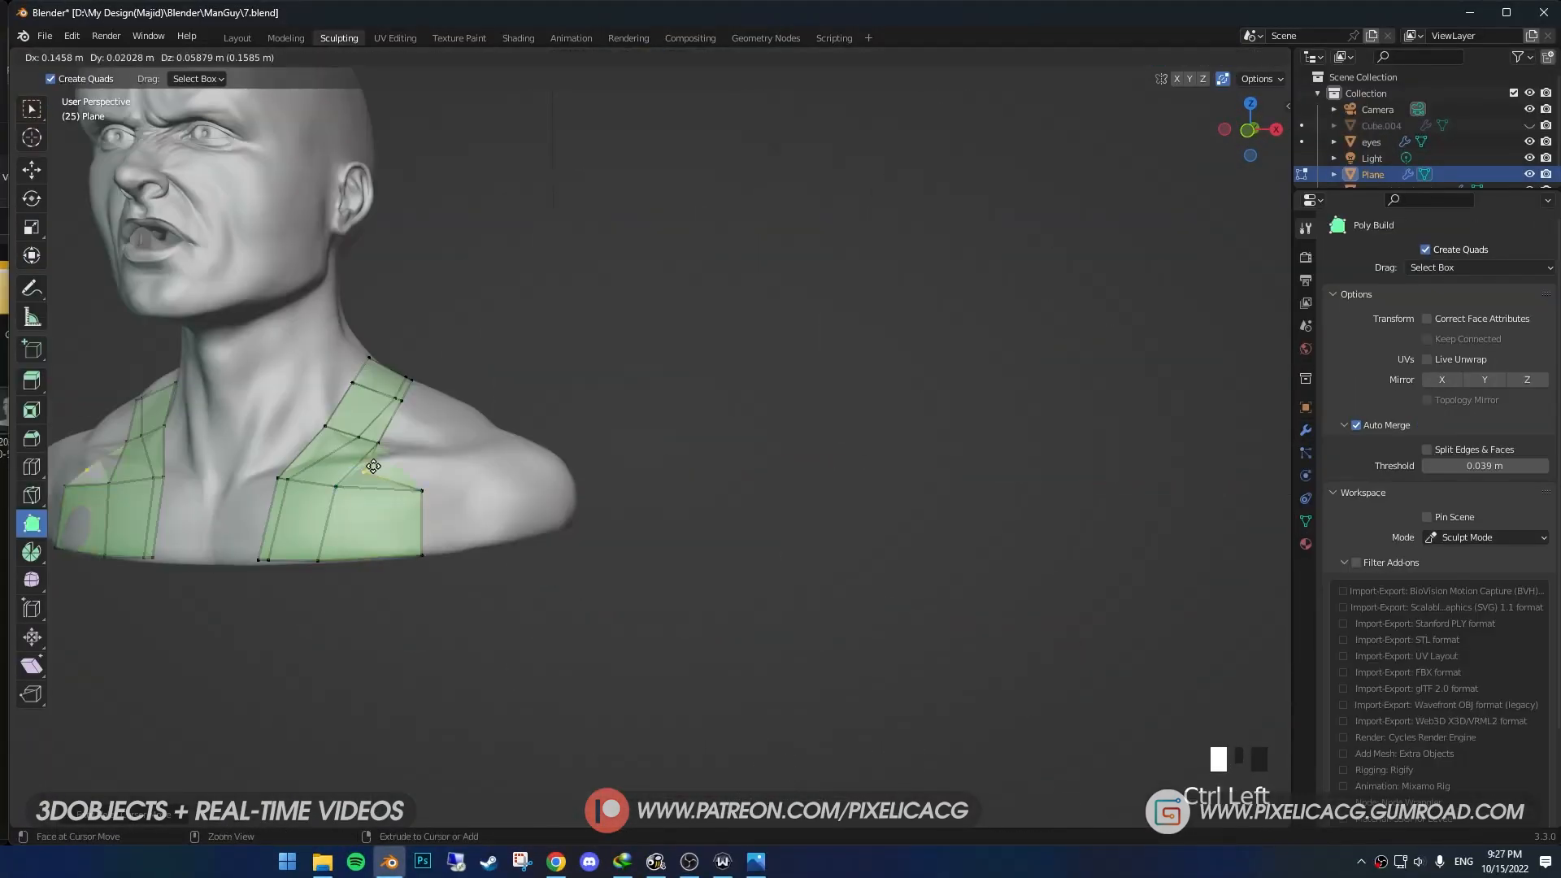
middle_click_drag(382, 455, 421, 511)
left_click_drag(384, 498, 440, 465, "ctrl")
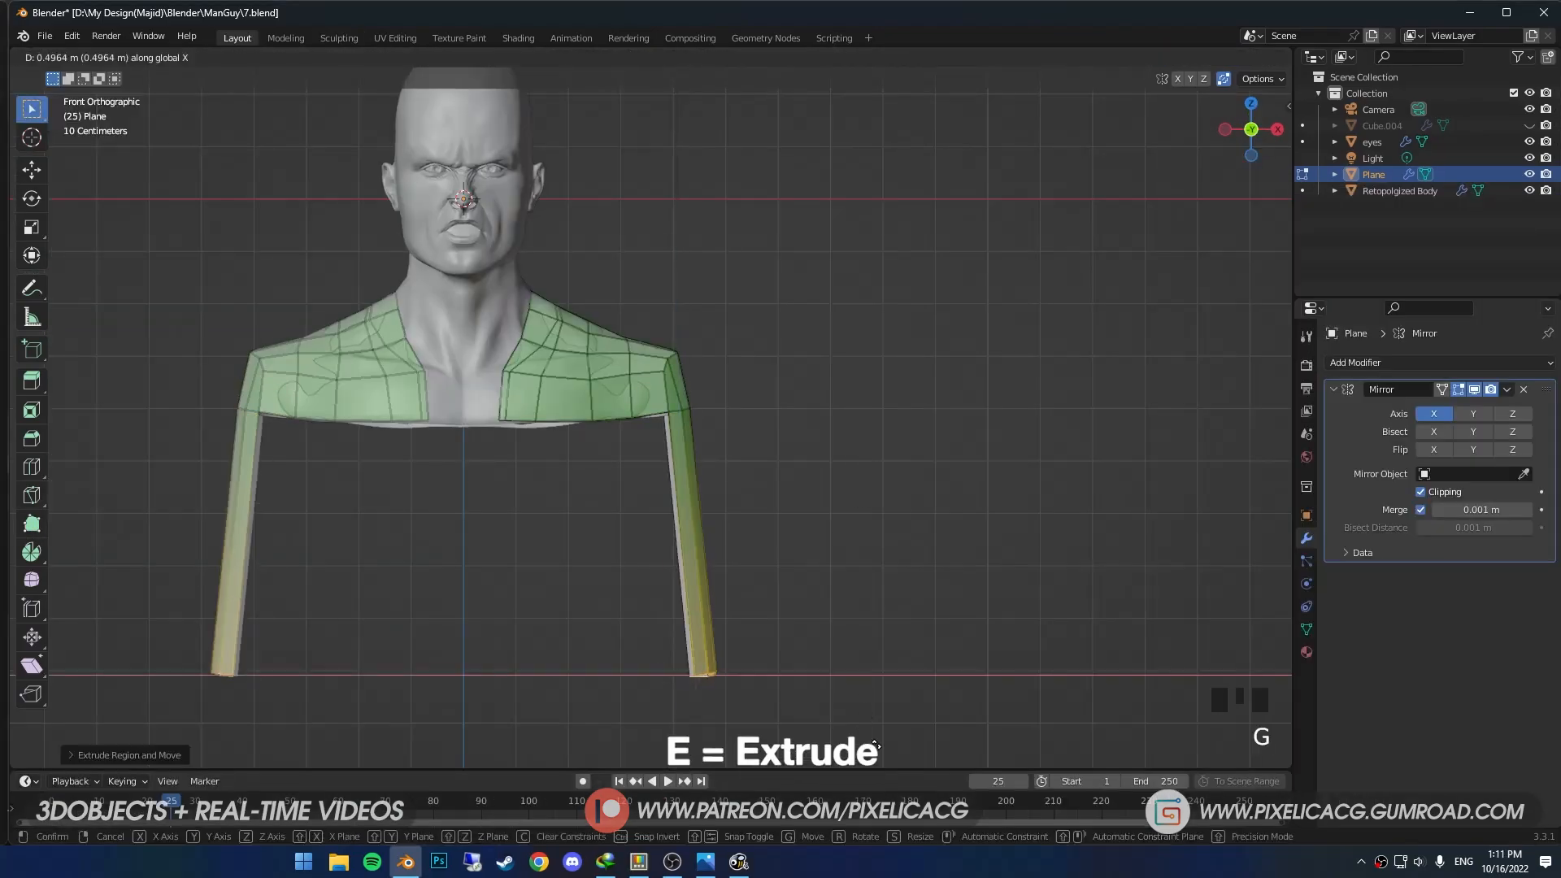
Fill a face in the jacket mesh in face selection mode and return to vertex selection.
mouse_move(679, 432)
middle_mouse_down("shift")
mouse_move(681, 516)
mouse_move(780, 558)
mouse_move(731, 488)
mouse_move(747, 447)
mouse_move(715, 411)
middle_mouse_up("shift")
key("3")
key("f")
key("1")
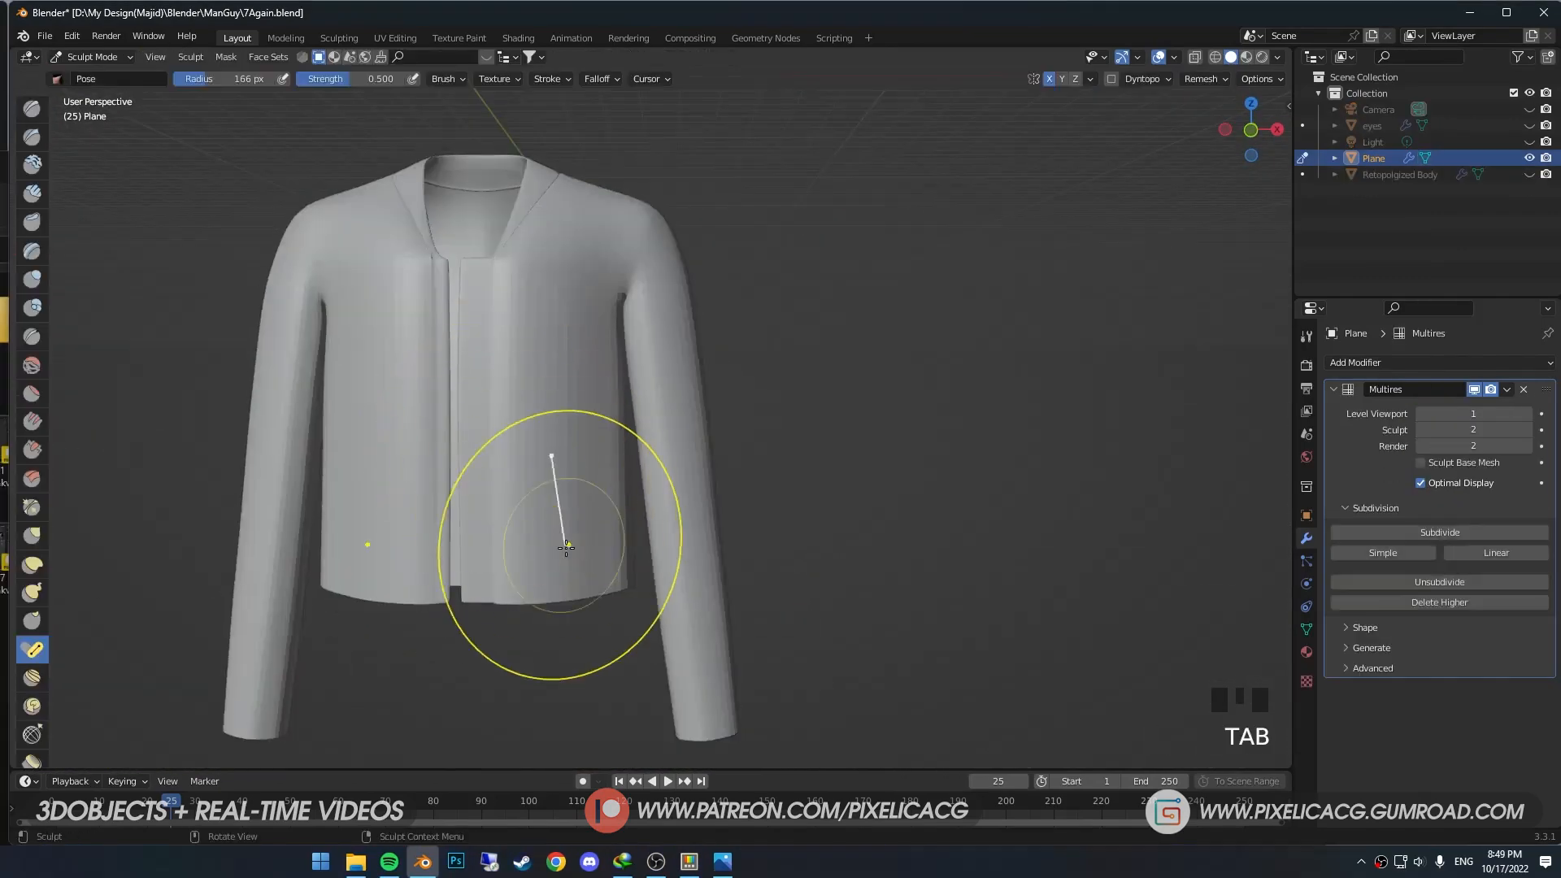
Switch the sculpting brush for the jacket sleeve and set the jacket's Multires sculpt level to 2.
middle_click_drag(565, 495, 588, 582, "shift")
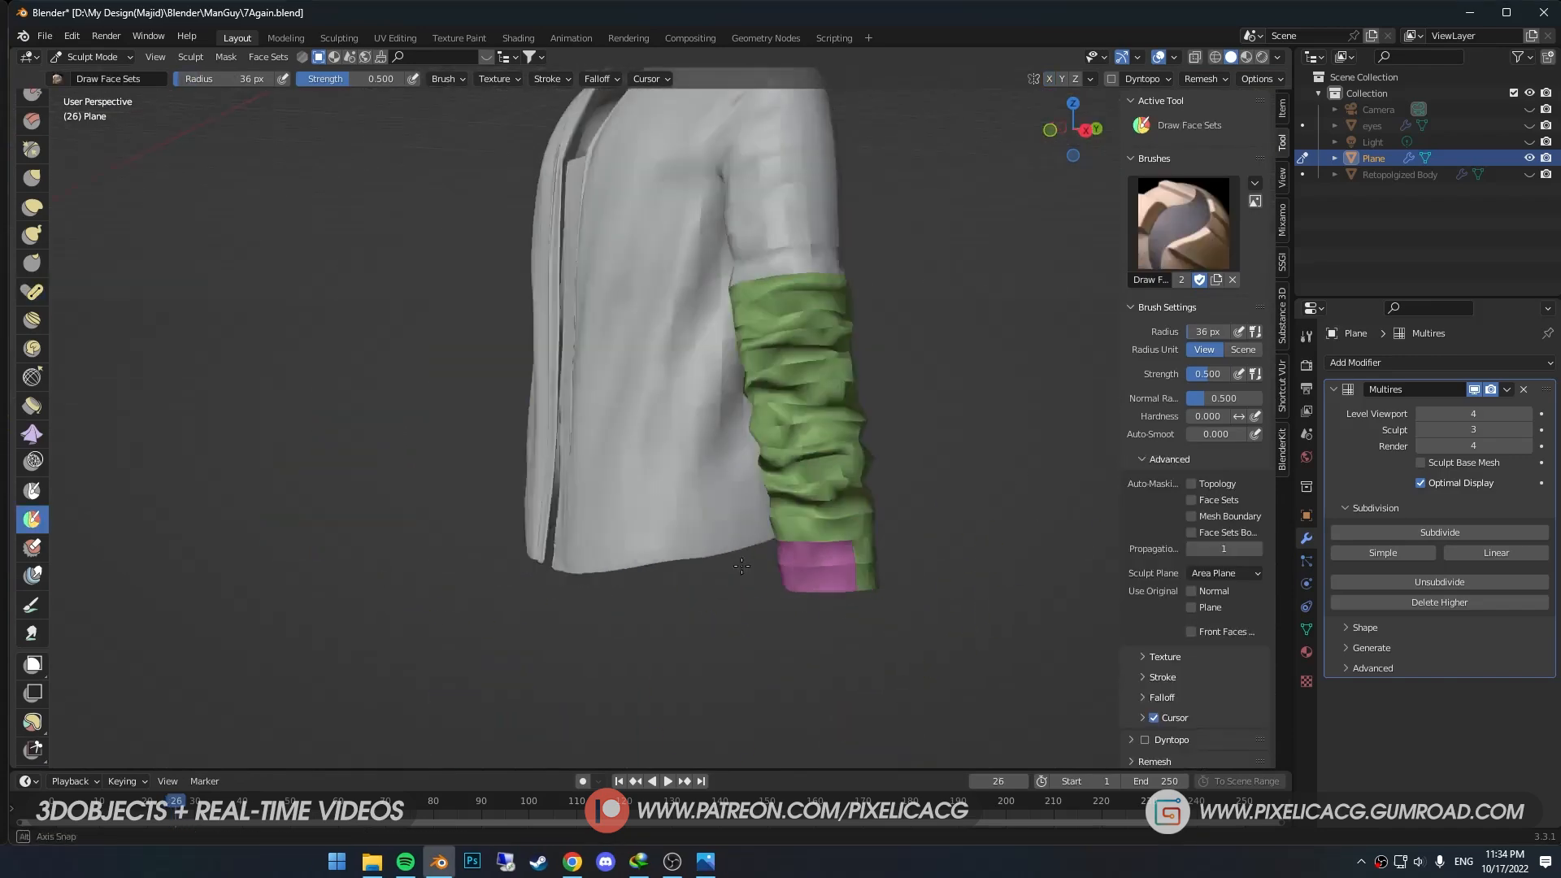
mouse_move(885, 555)
middle_mouse_down()
mouse_move(716, 546)
mouse_move(902, 528)
mouse_move(862, 545)
middle_mouse_up()
scroll(31, 297, "up", 5)
left_click(33, 454)
key("ctrl+2")
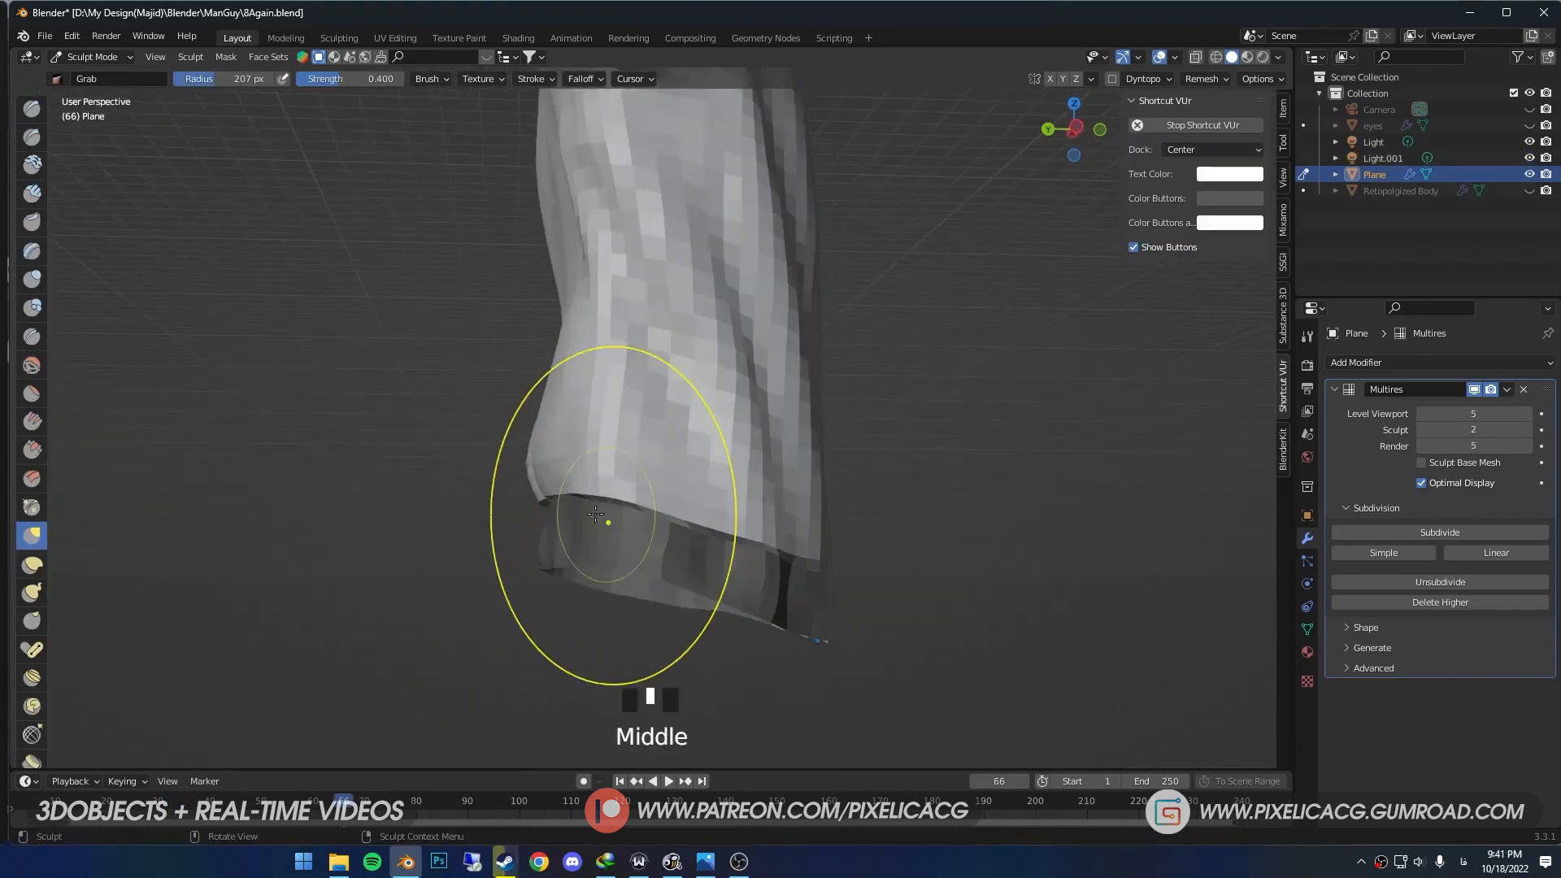
mouse_move(610, 523)
middle_mouse_down()
mouse_move(625, 585)
mouse_move(514, 457)
middle_mouse_up()
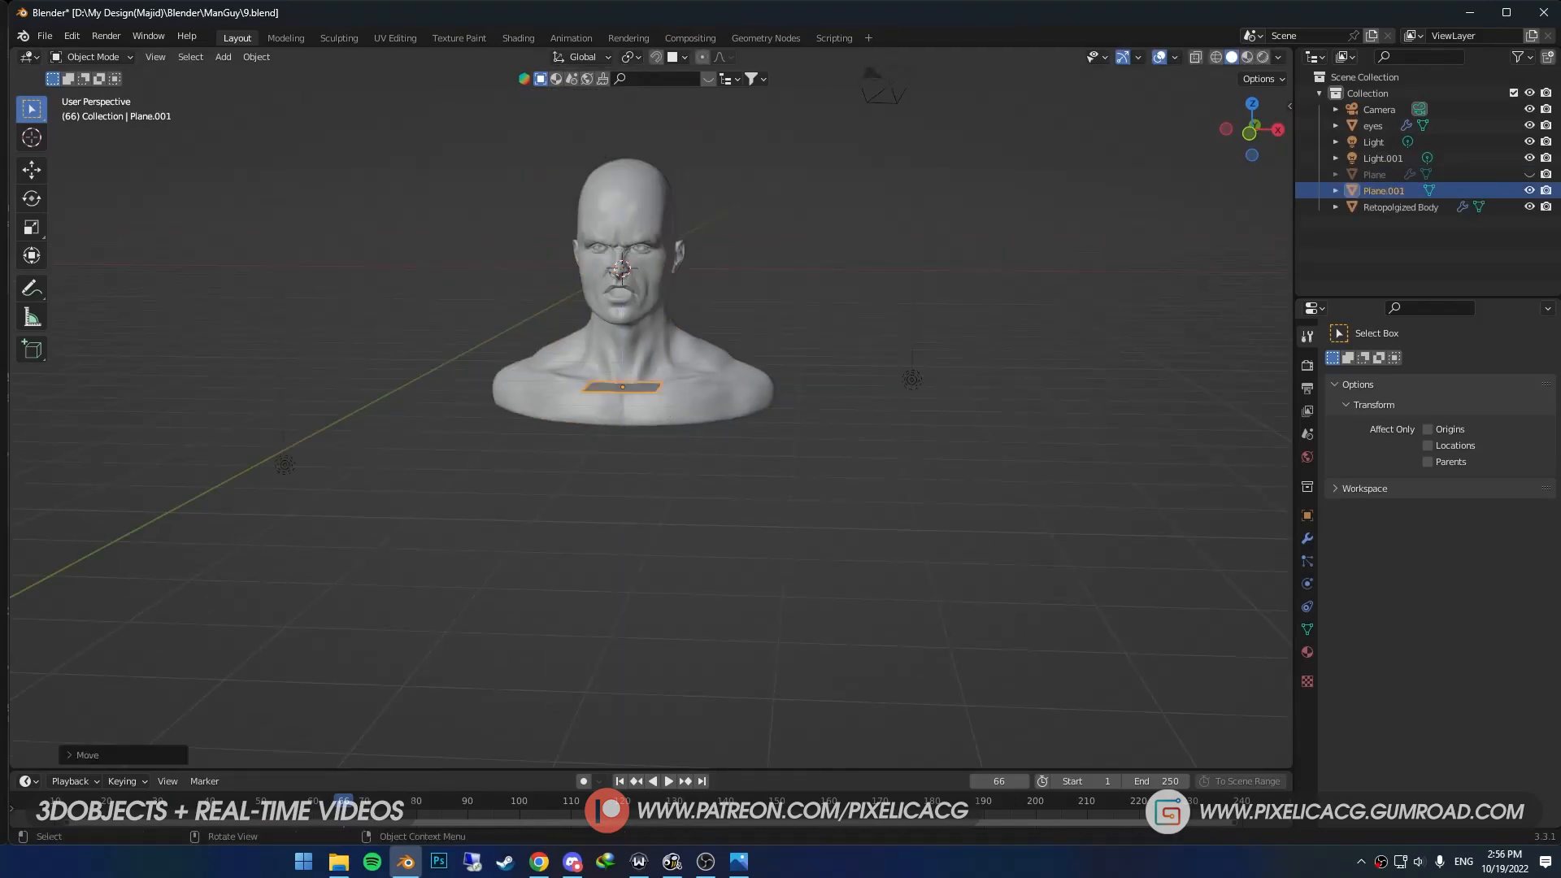
Reposition the new plane at the chest of the bust as the starting piece of the shirt.
key("g")
left_click(659, 430)
middle_click_drag(615, 257, 610, 245)
scroll(611, 245, "up", 3)
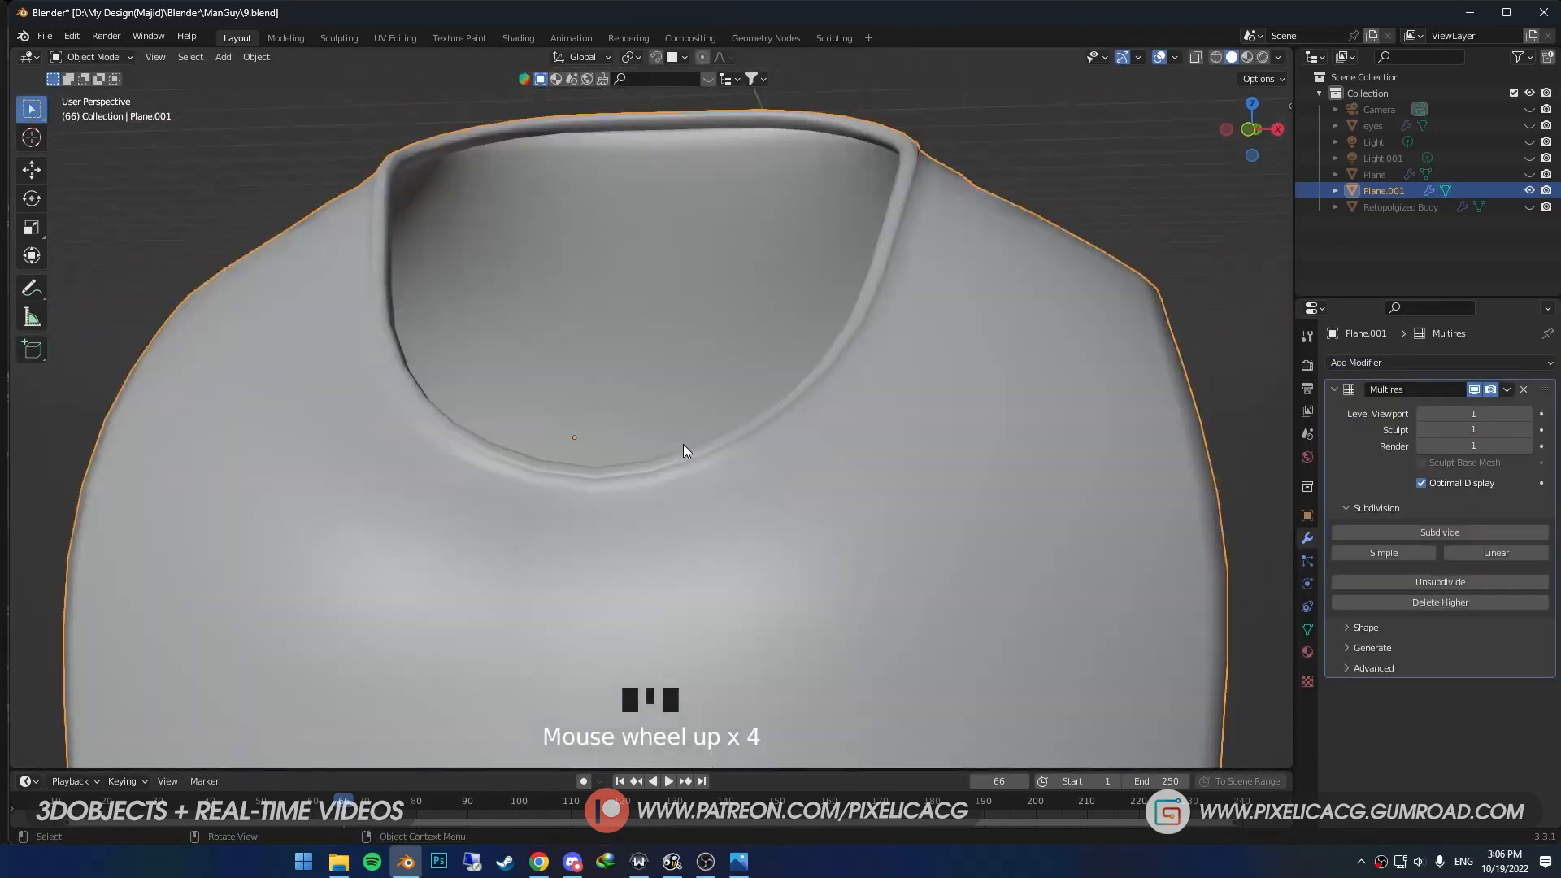
Form and smooth fabric folds on the back of the shirt with the Cloth brush at 63 px radius and 0.074 strength.
scroll(681, 444, "down", 2)
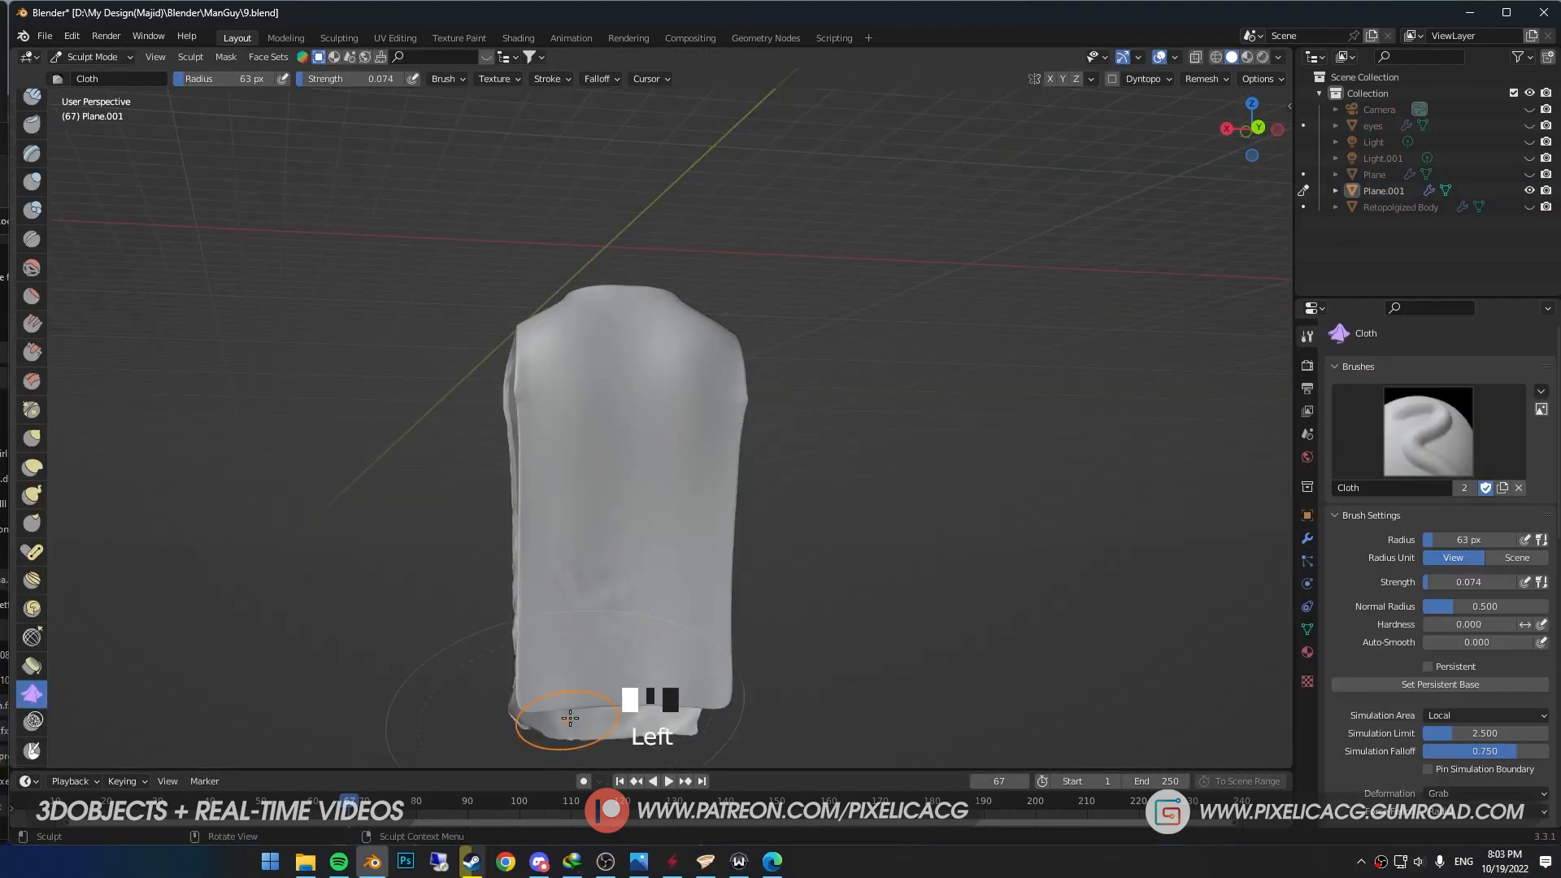
middle_click_drag(618, 455, 587, 465)
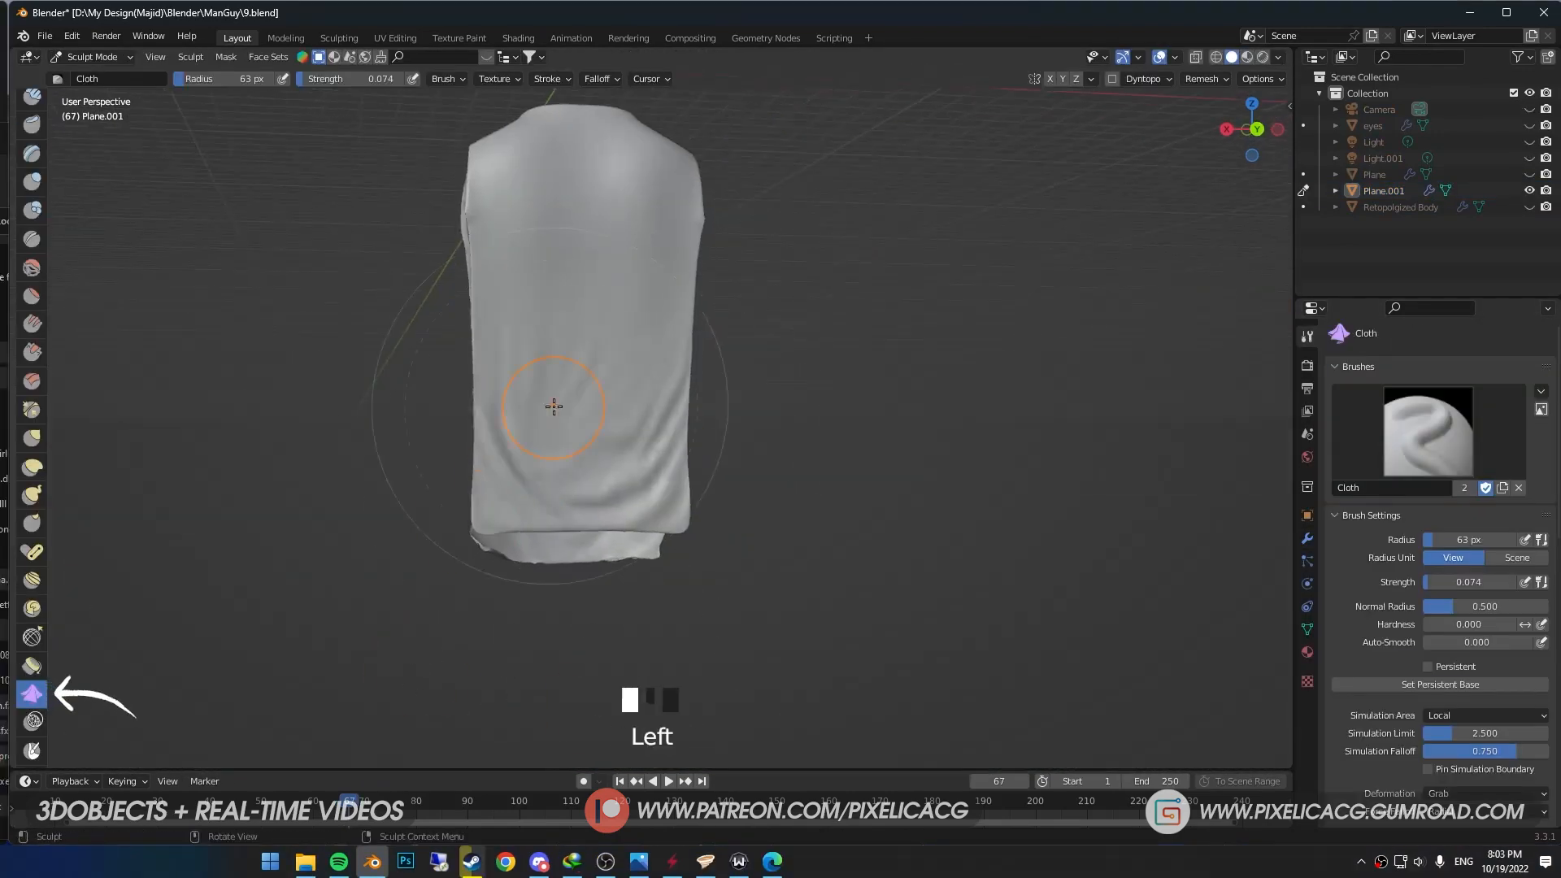
middle_click_drag(471, 517, 520, 503)
scroll(1455, 764, "down", 1)
left_click(1455, 761)
left_click(1452, 758)
middle_click_drag(675, 456, 642, 460)
left_click_drag(642, 459, 649, 441)
middle_click_drag(650, 441, 691, 455)
left_click_drag(573, 480, 567, 449, "shift")
scroll(650, 456, "down", 2)
middle_click_drag(585, 455, 626, 439)
Undo the last stroke on the shirt and adjust the Cloth brush's simulation settings and strength.
key("ctrl+z")
left_click(1457, 762)
left_click(1461, 692)
left_click_drag(305, 84, 307, 84)
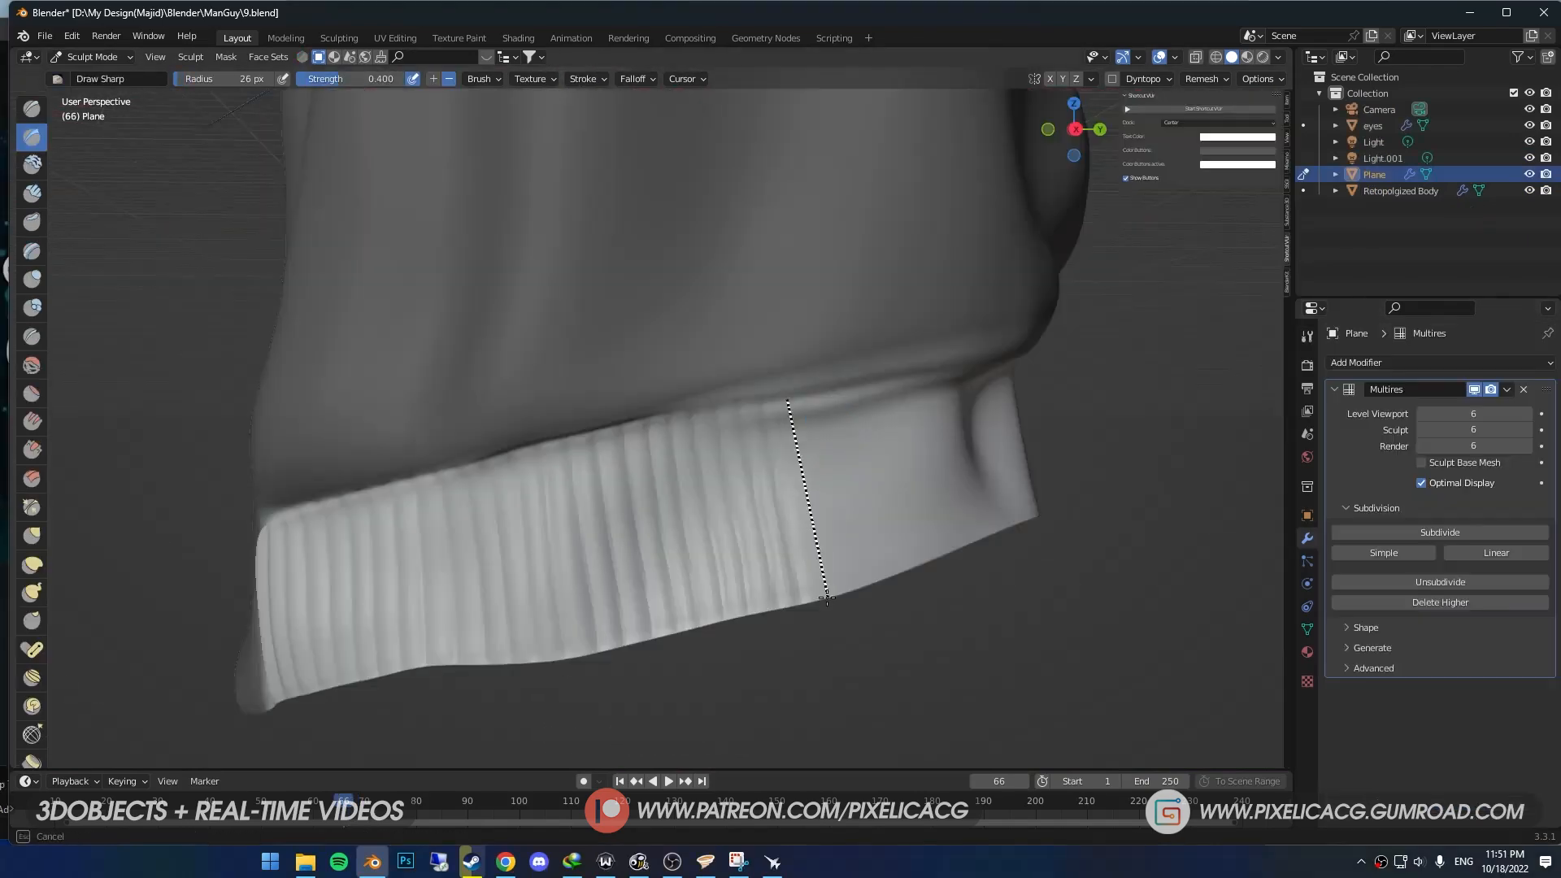
Carve closely spaced vertical ribs along the jacket's hem band with straight Draw Sharp strokes at 26 px radius and 0.400 strength.
mouse_move(685, 383)
left_mouse_down()
mouse_move(714, 558)
mouse_move(734, 573)
left_mouse_up()
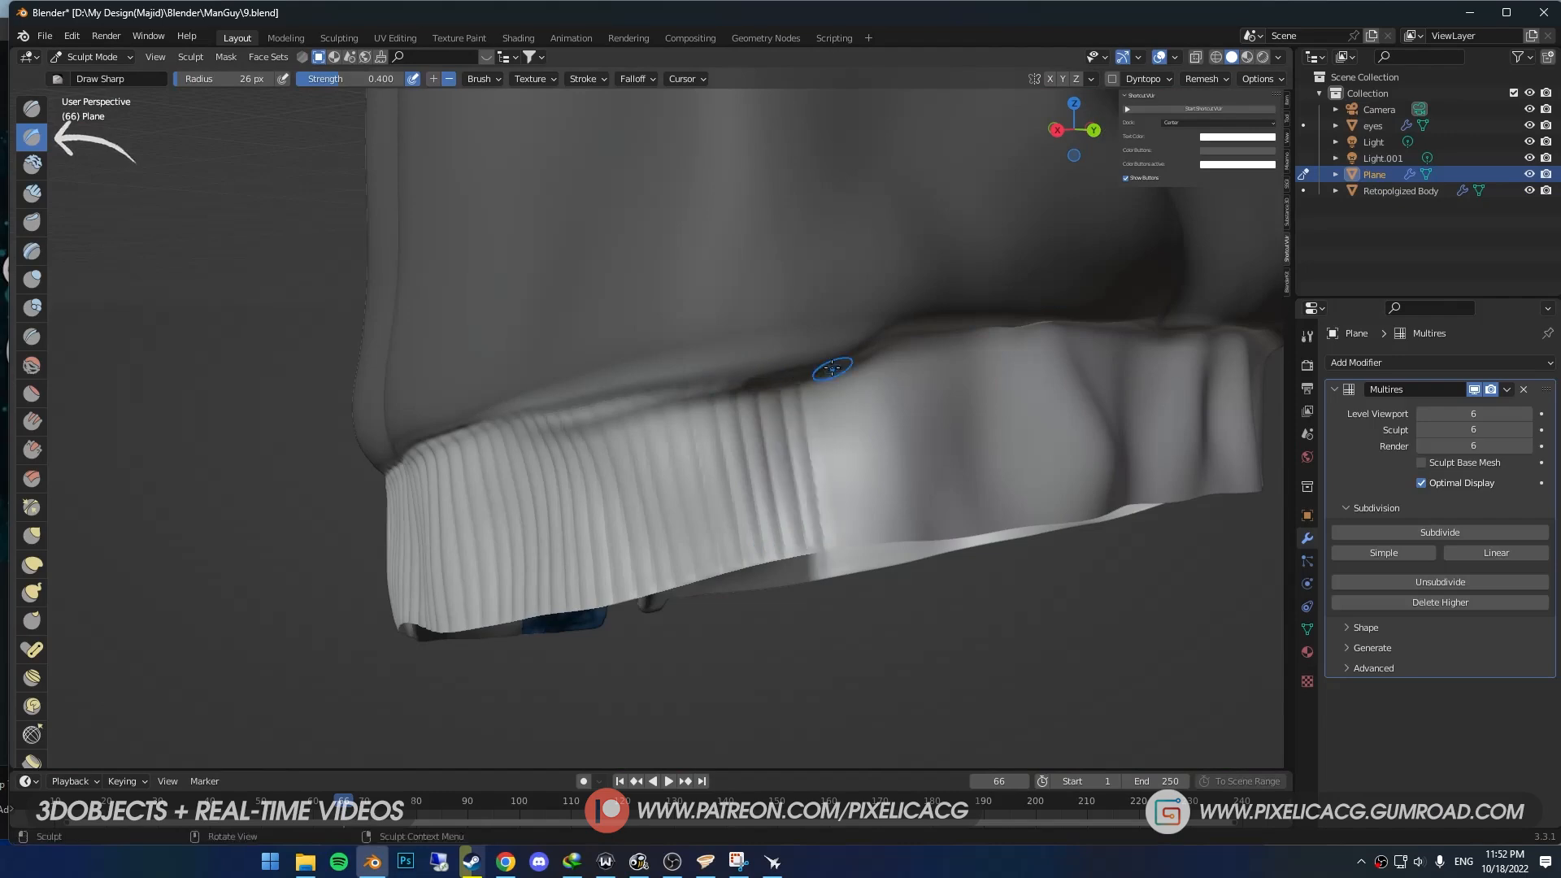
left_click_drag(739, 223, 721, 480)
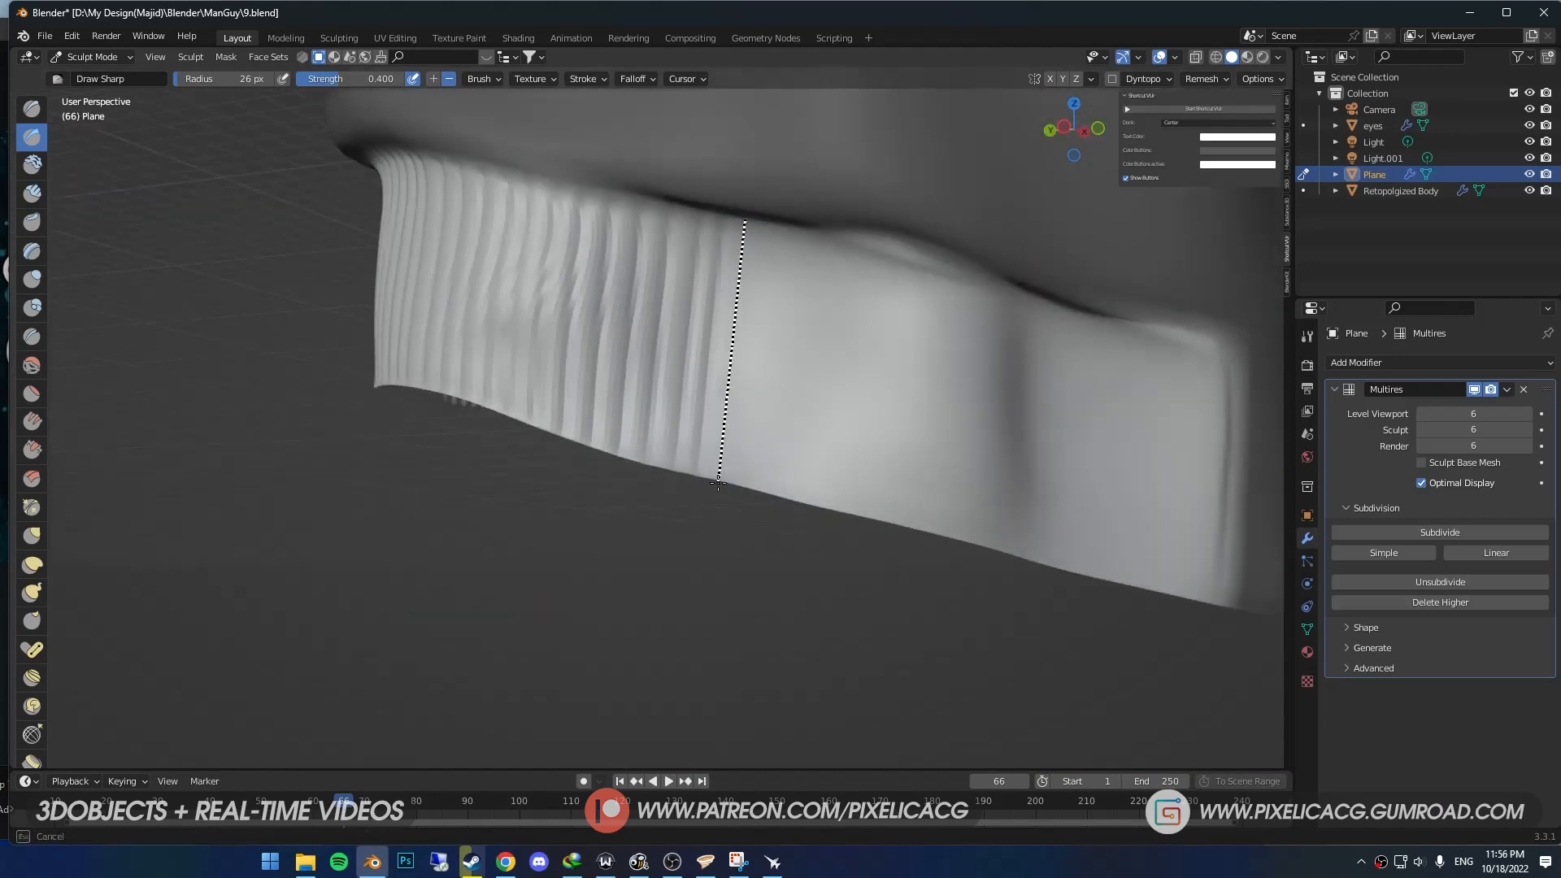
middle_click_drag(751, 280, 812, 285)
left_click_drag(812, 286, 789, 474)
middle_click_drag(821, 288, 804, 298)
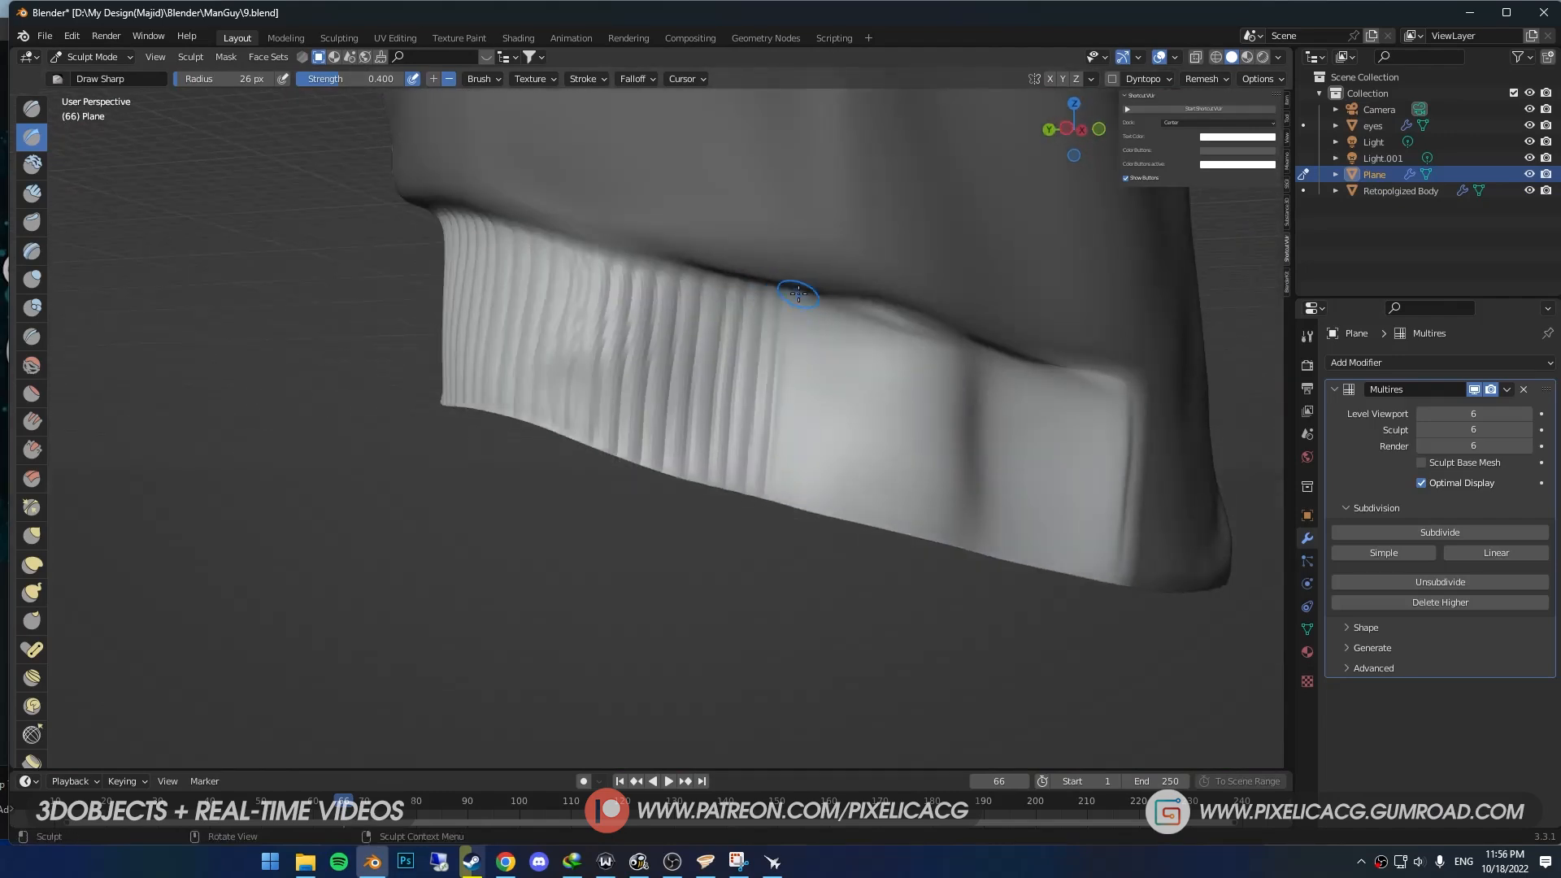
left_click_drag(508, 200, 490, 501)
left_click_drag(534, 202, 521, 522)
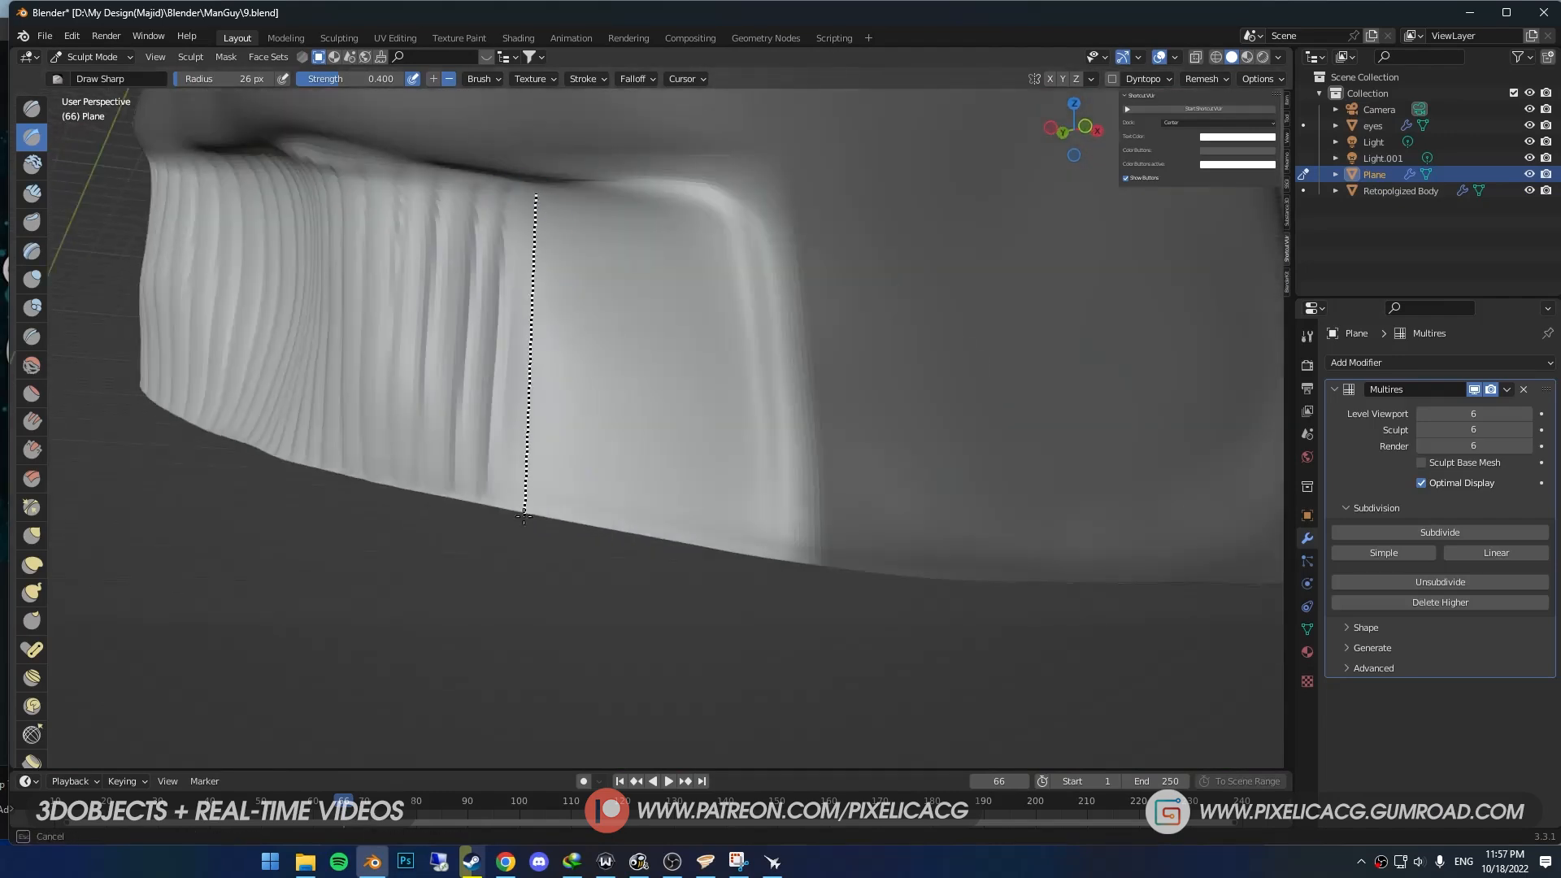
middle_click_drag(561, 220, 673, 217)
left_click_drag(673, 216, 650, 534)
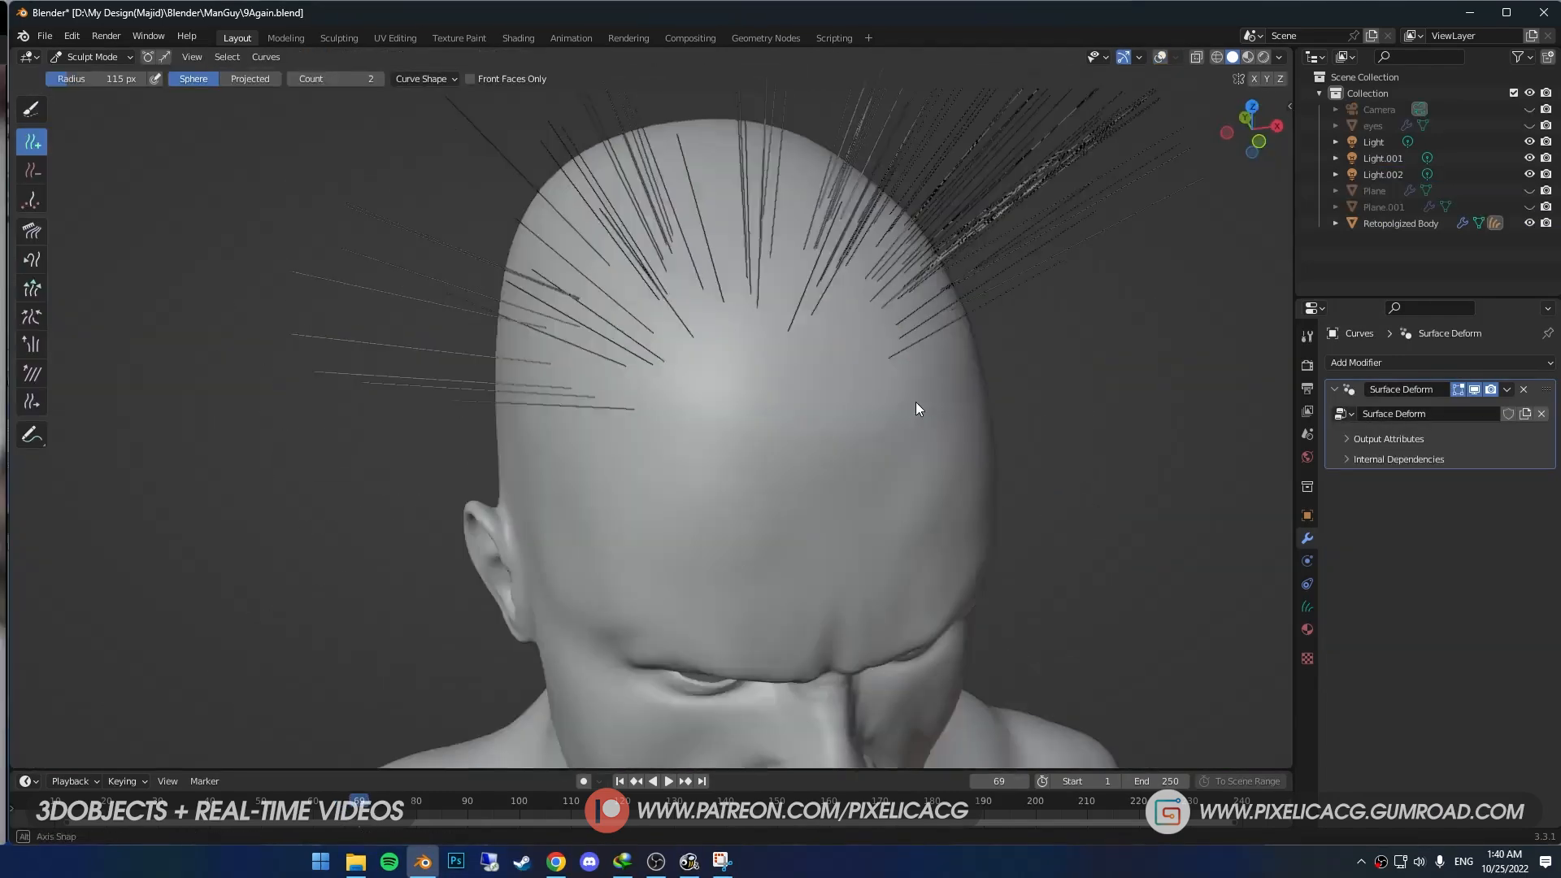
Add hair guide curves across the top and back of the head.
mouse_move(916, 402)
middle_mouse_down()
mouse_move(786, 299)
mouse_move(651, 301)
middle_mouse_up()
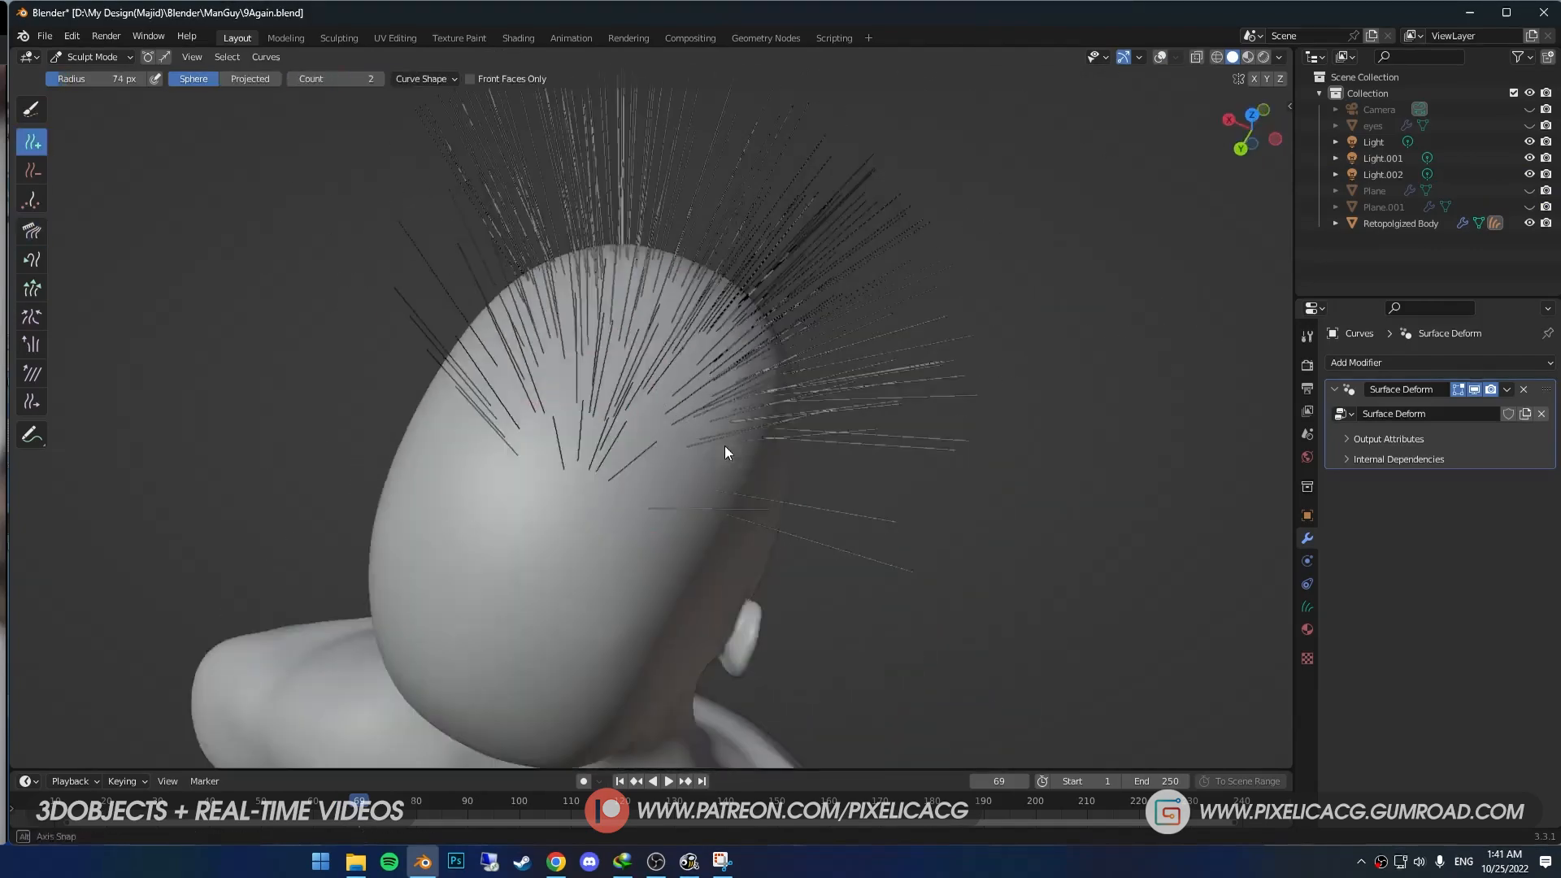
middle_click_drag(725, 445, 501, 359)
key("c")
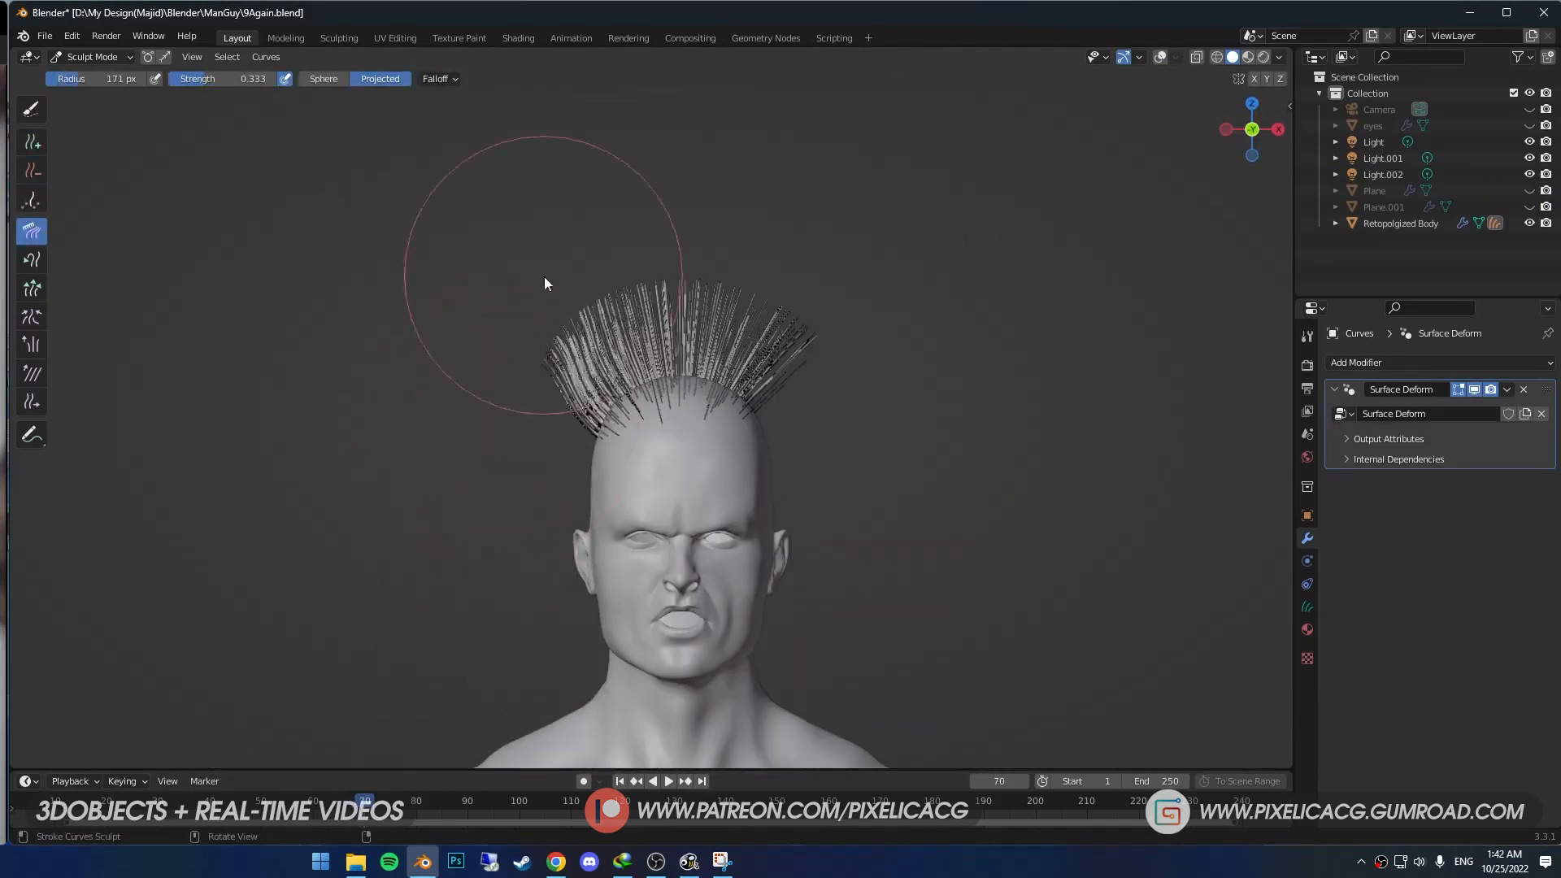
Comb the hair curves on top of the head and around the ear at an adjusted brush radius.
key("f")
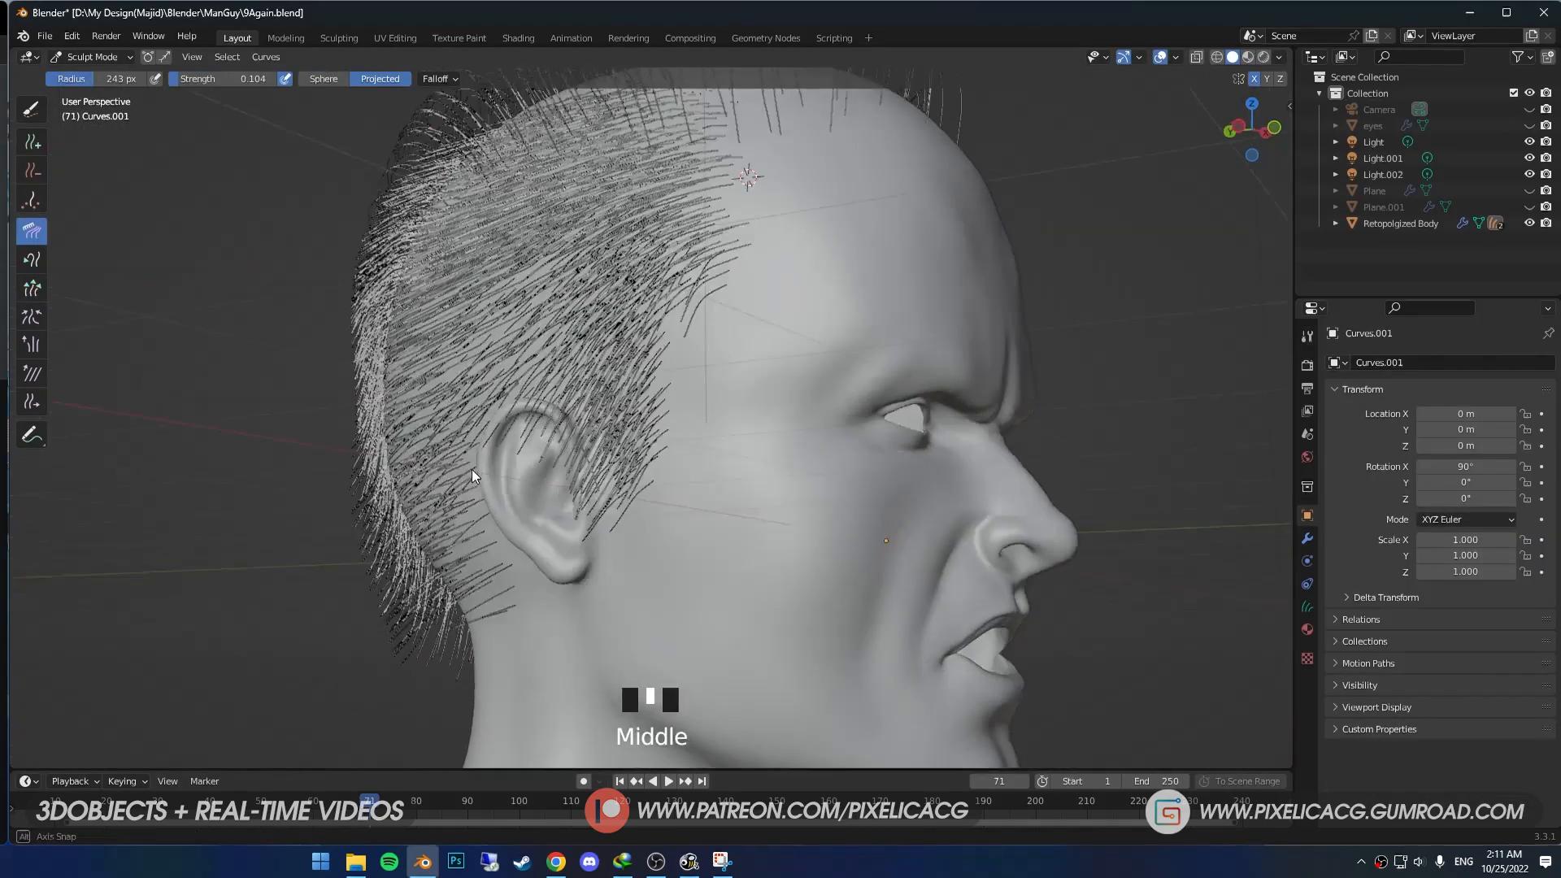
middle_click_drag(472, 470, 516, 438)
left_click(525, 564)
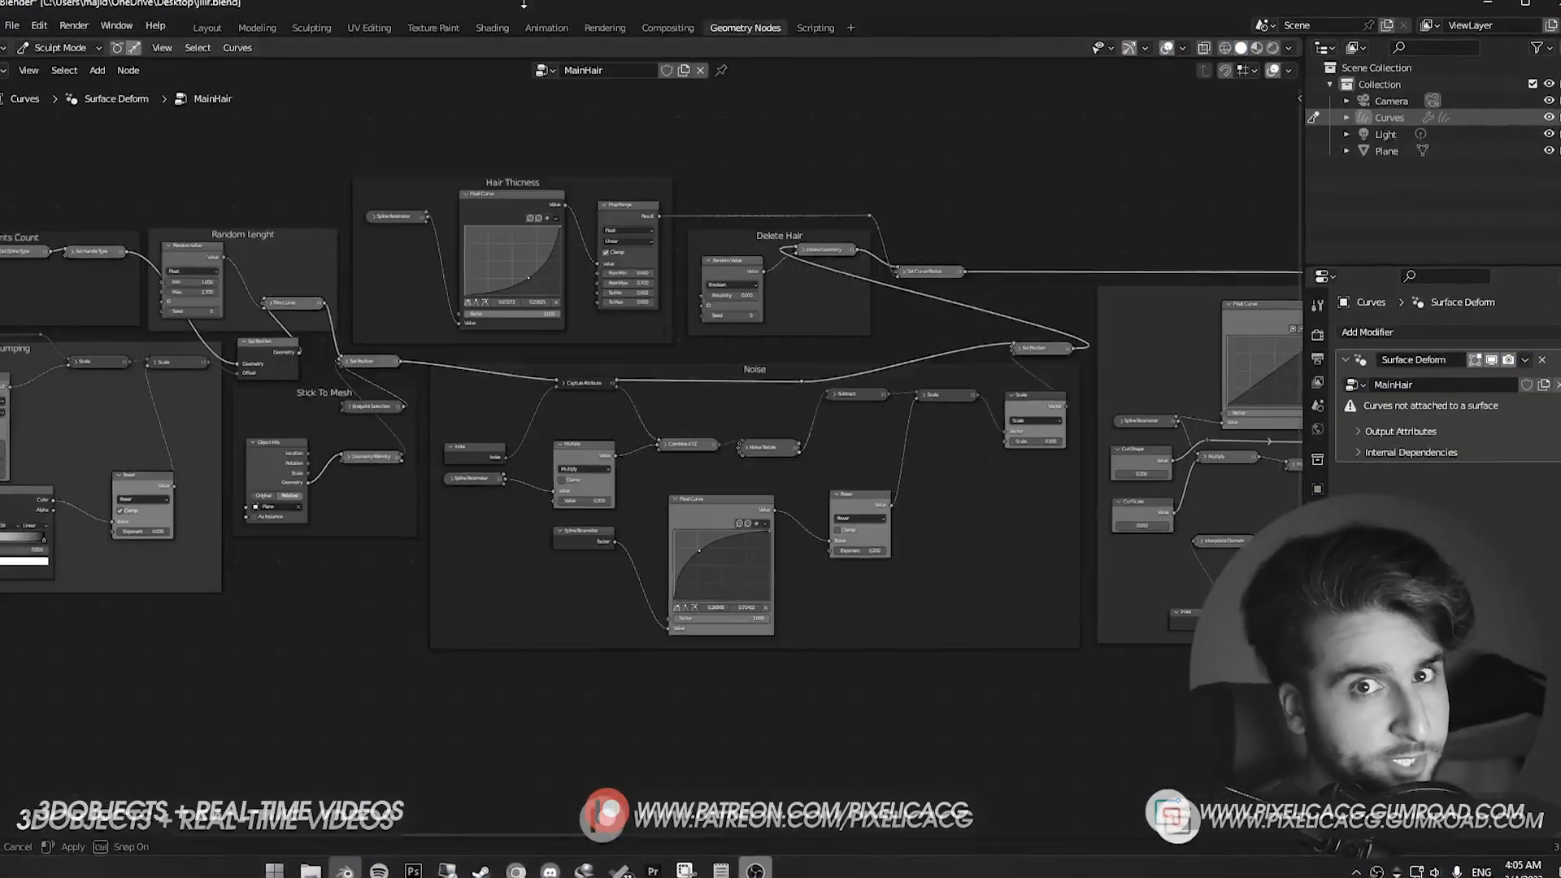
Examine the hair amount, clumping, noise and curl nodes in the MainHair and Beard geometry node groups.
middle_click_drag(691, 355, 39, 402)
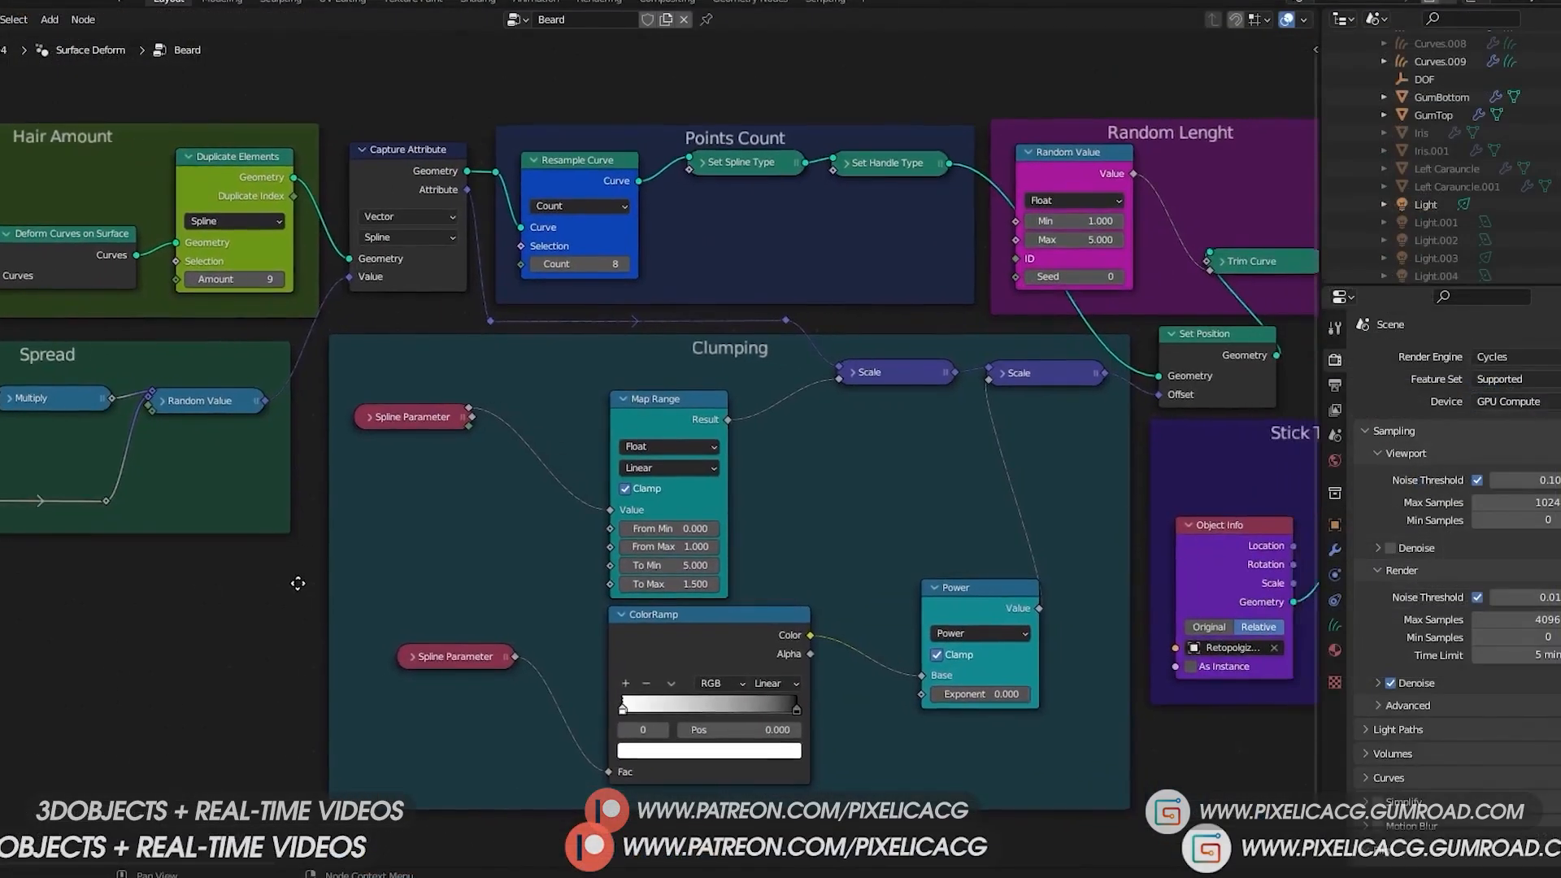
scroll(1219, 365, "up", 3)
scroll(650, 406, "down", 2)
middle_click_drag(976, 407, 577, 406)
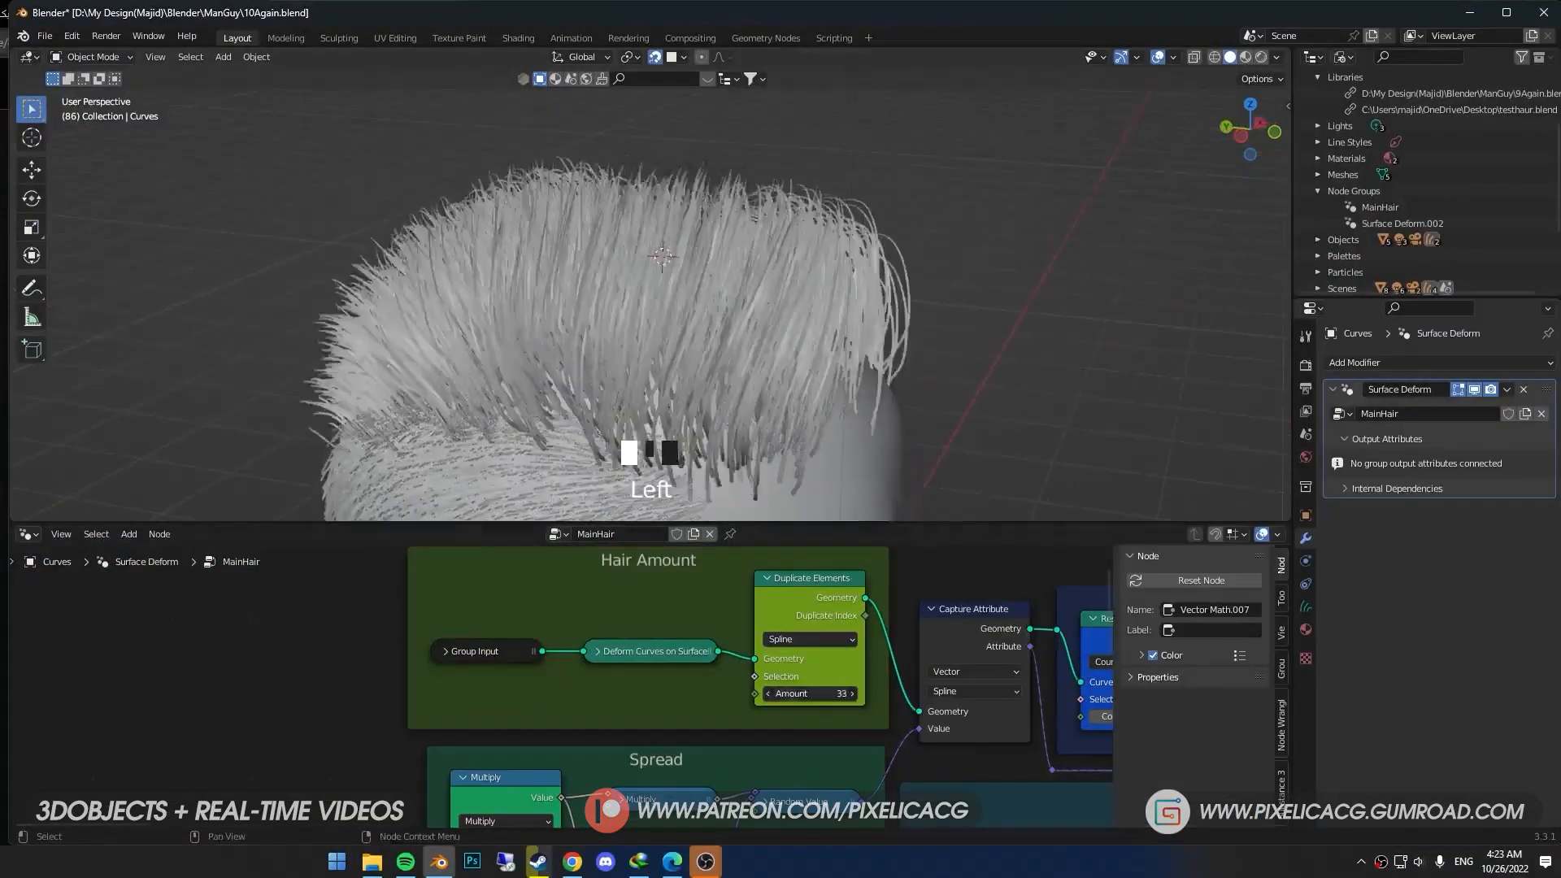
middle_click_drag(392, 821, 391, 739)
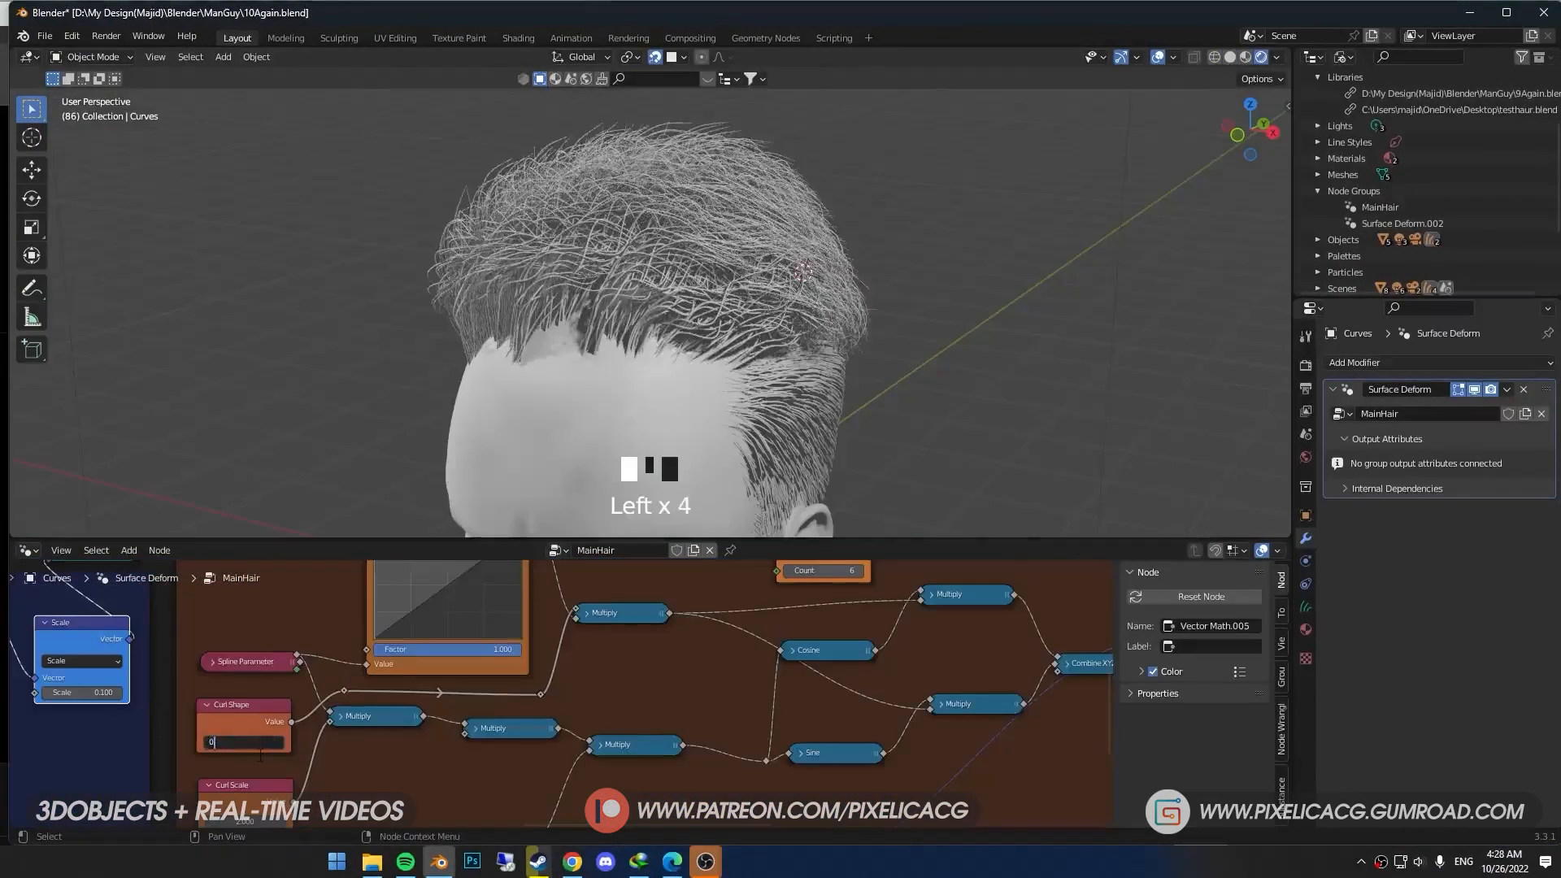
mouse_move(650, 366)
middle_mouse_down()
mouse_move(715, 423)
mouse_move(756, 422)
middle_mouse_up()
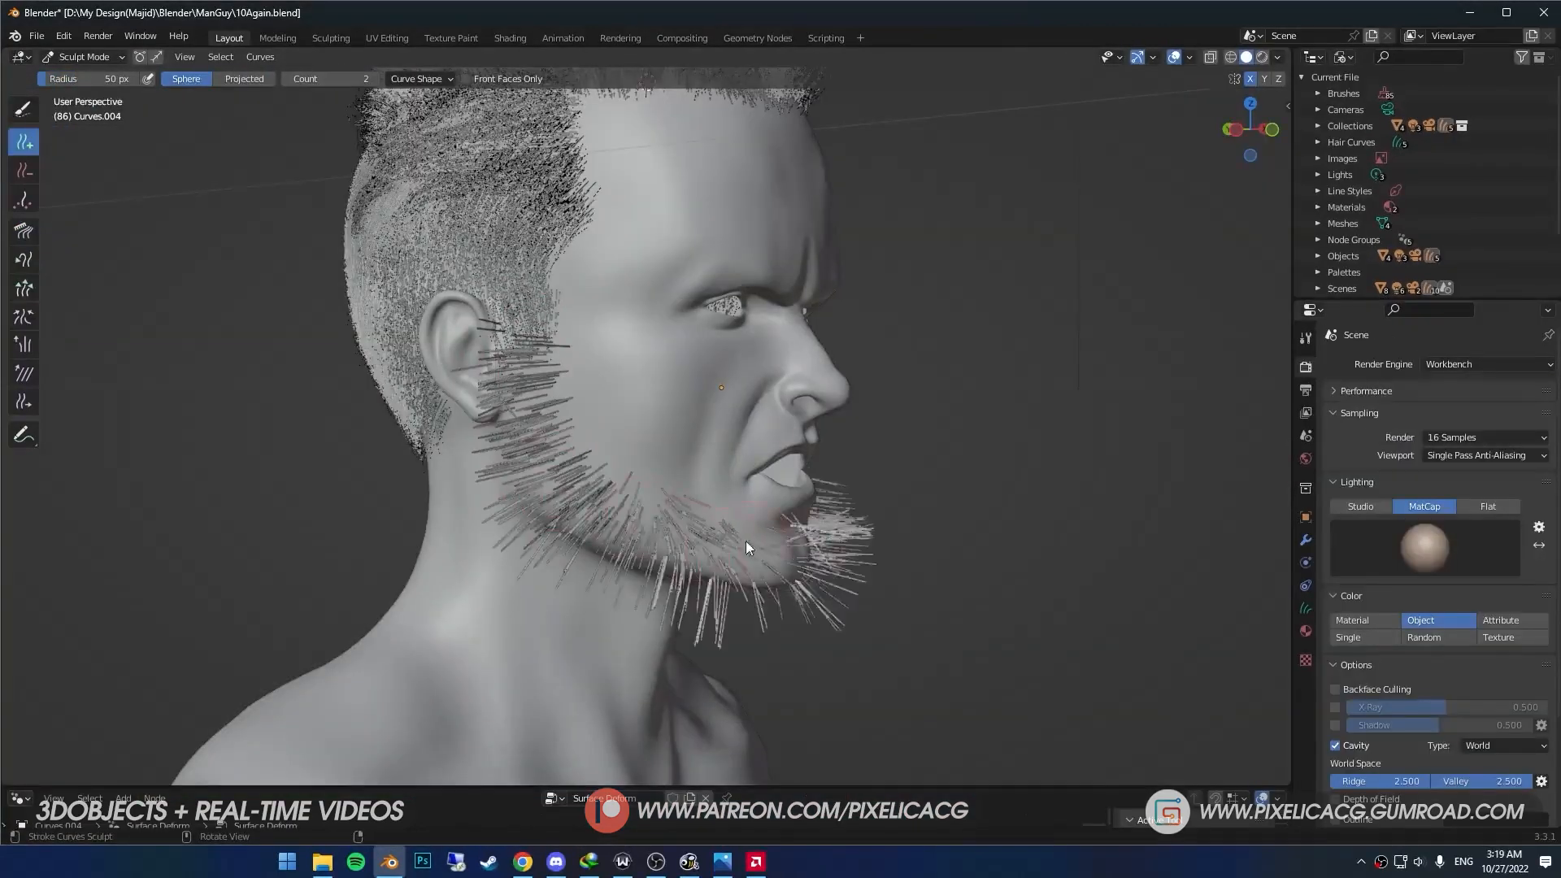
Add beard curves along the jaw and chin at an adjusted brush radius.
middle_click_drag(748, 541, 676, 461)
middle_click_drag(484, 364, 488, 416)
key("f")
left_click(618, 425)
key("shift+r")
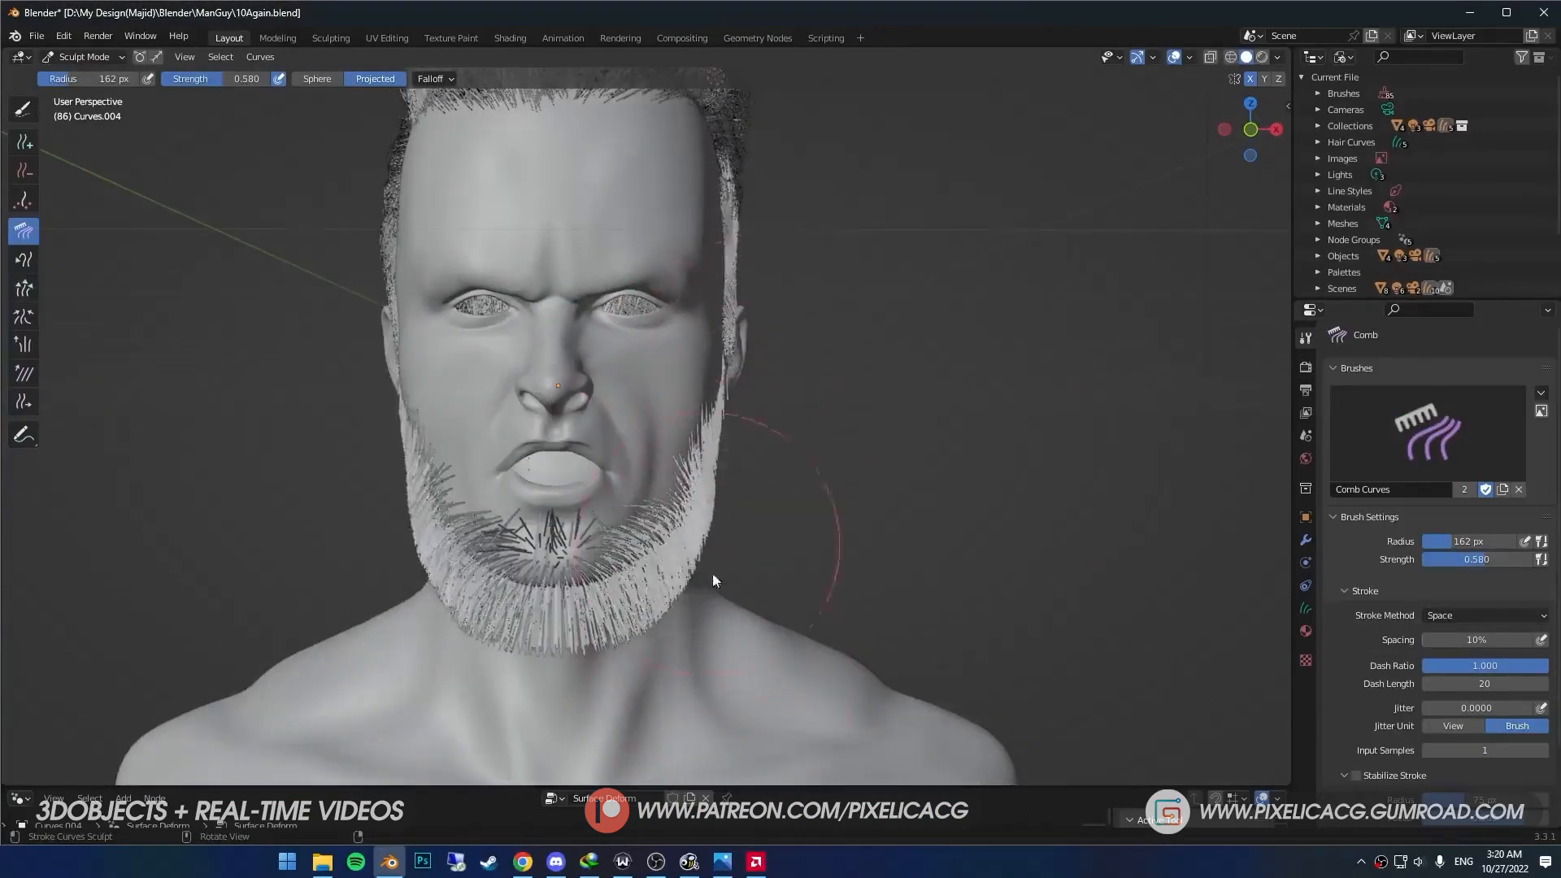
Comb the beard along the jaw and the moustache curves above the lip.
middle_click_drag(714, 579, 822, 682)
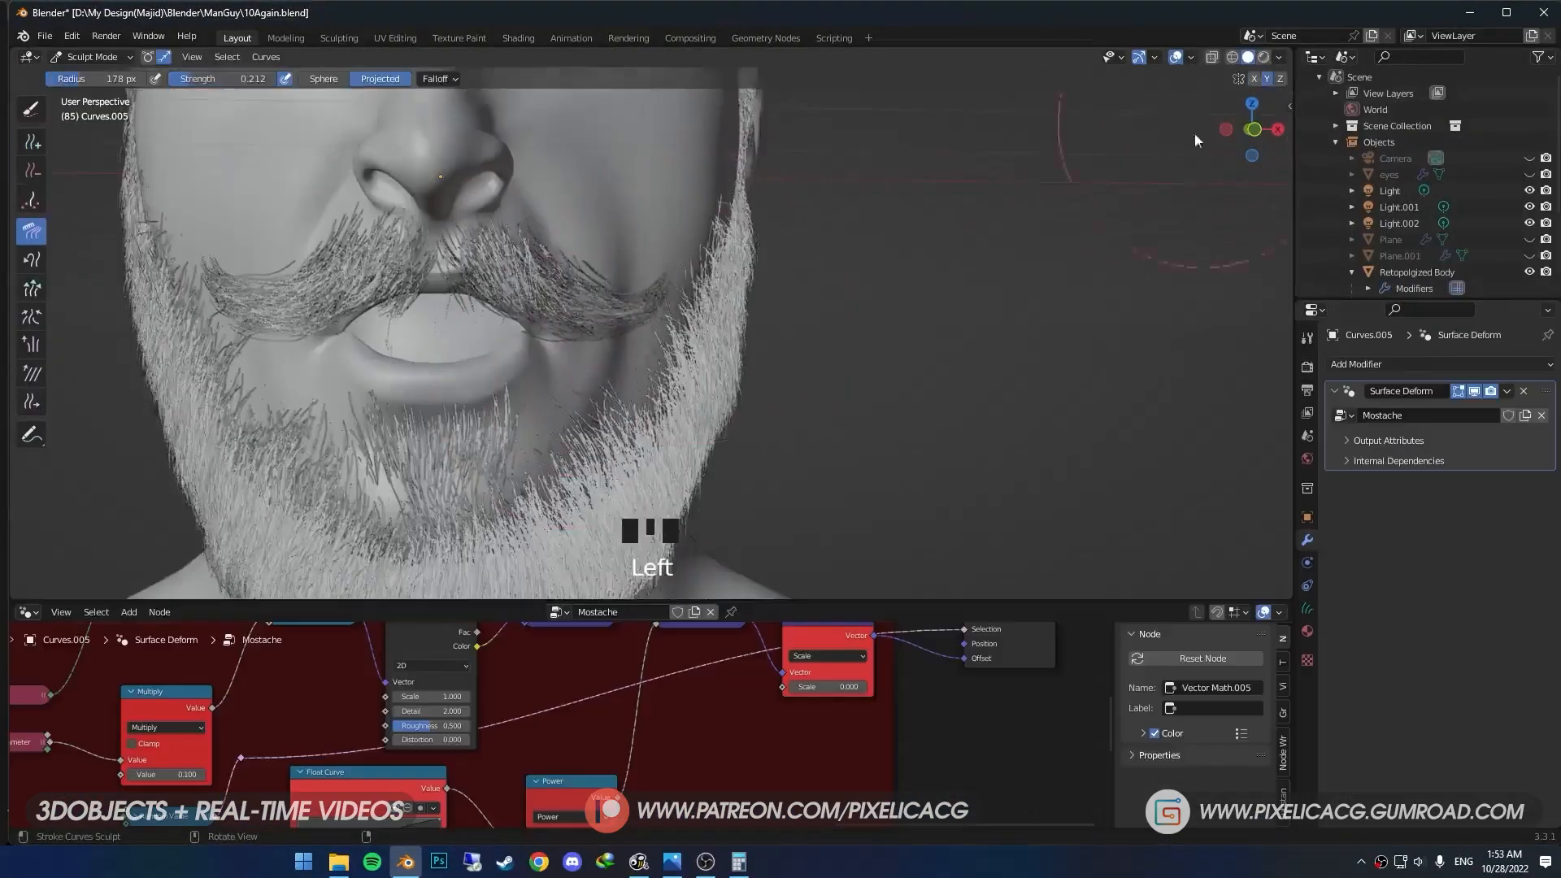
middle_click_drag(1195, 140, 536, 349)
left_click(537, 350)
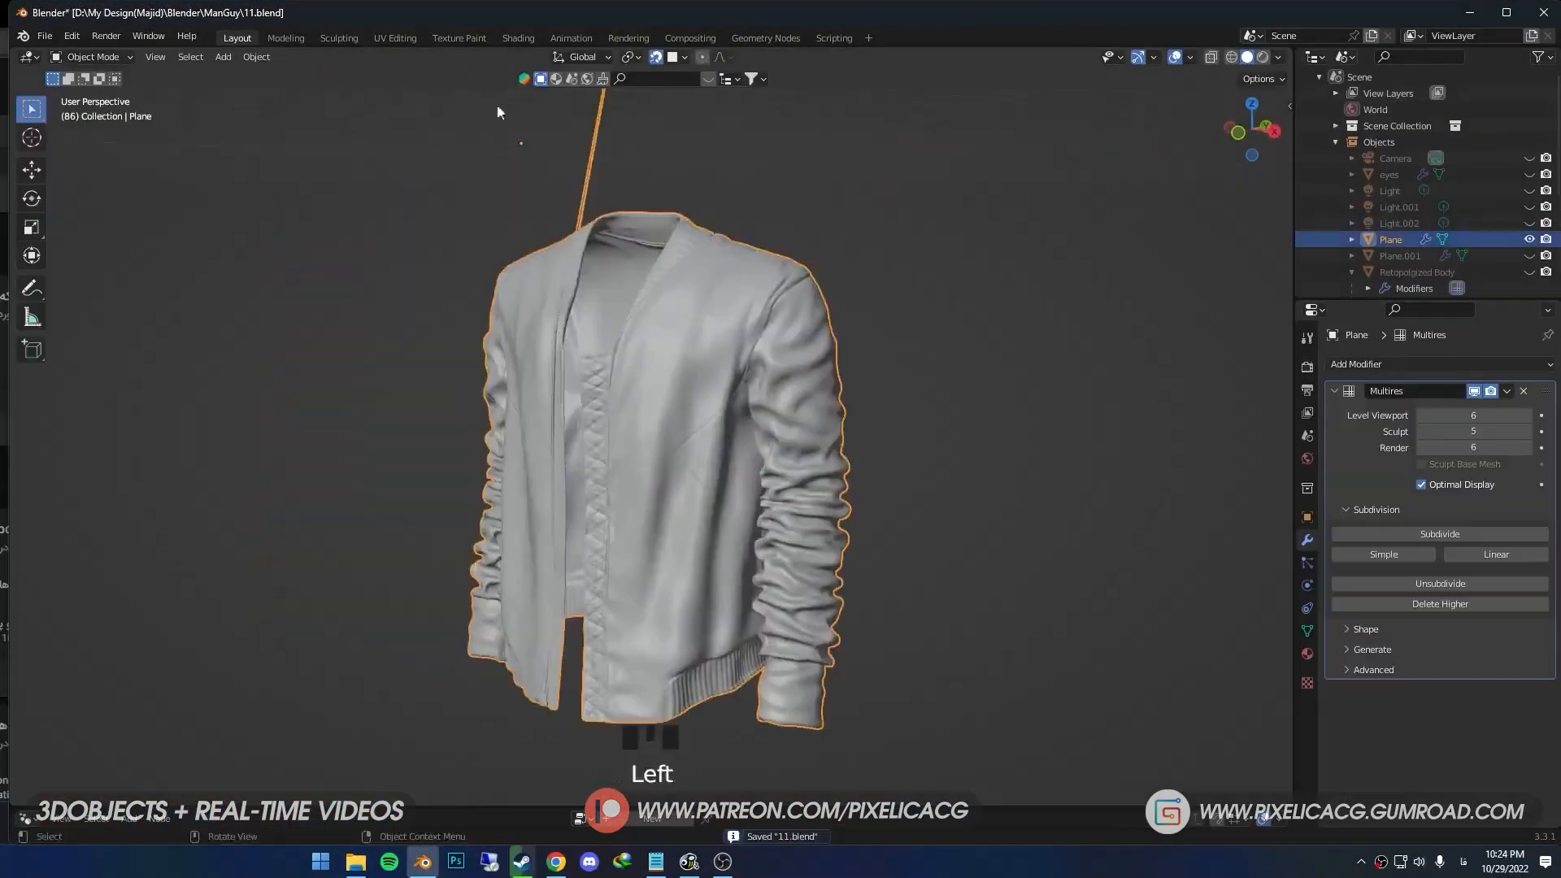
Open the preferences and search the add-ons for BlenderKit.
left_click(72, 36)
left_click(137, 267)
left_click(329, 91)
type("blendn")
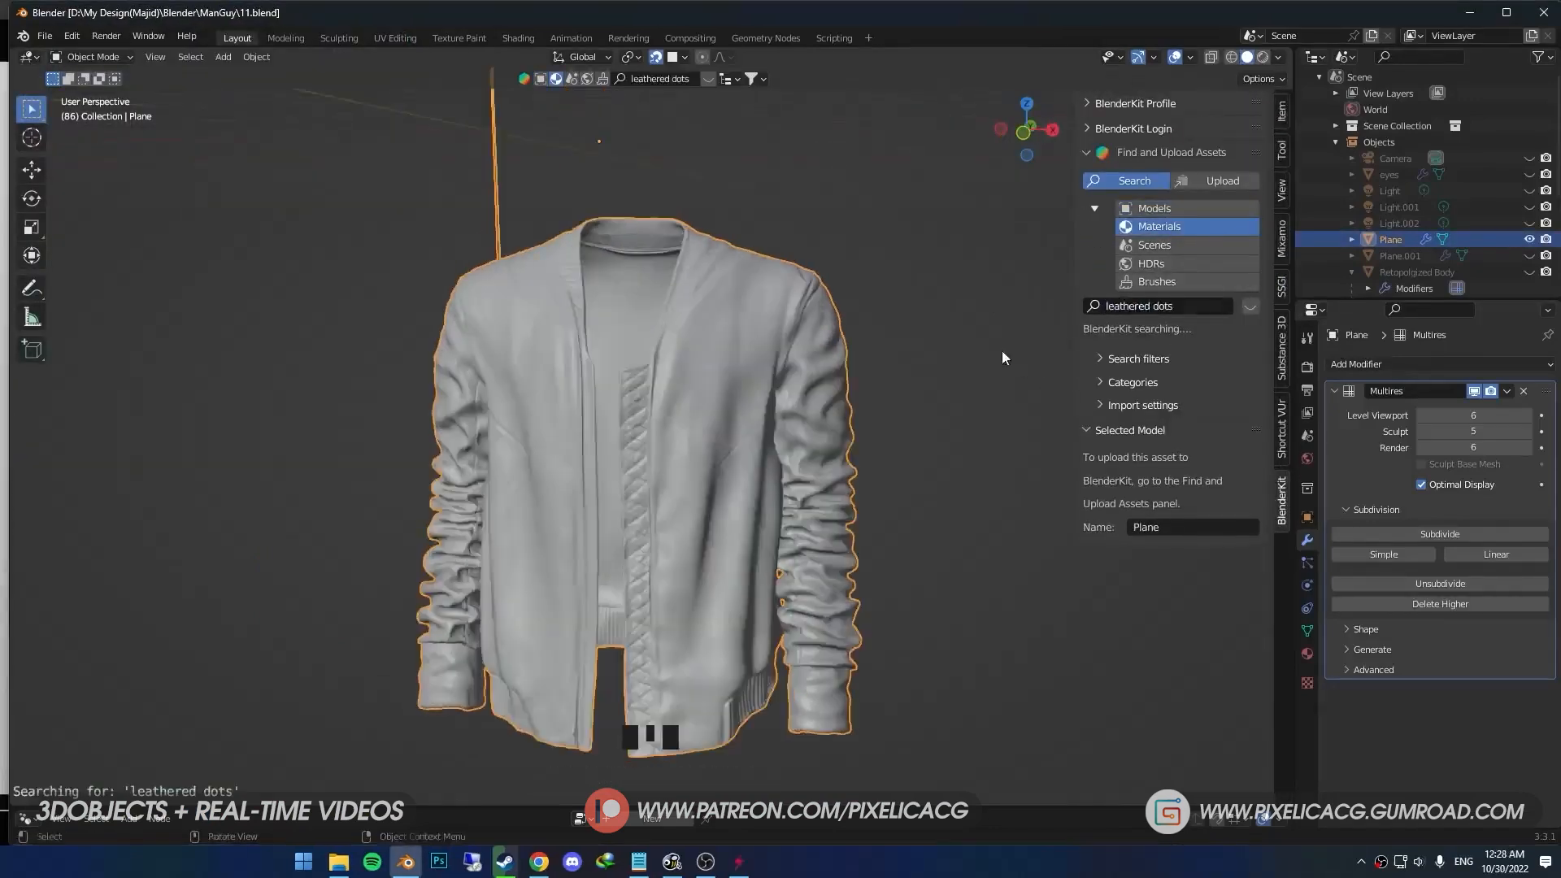
Apply the lethered dots material from the BlenderKit search results to the jacket and change the viewport shading.
left_click(1003, 350)
left_click_drag(131, 175, 488, 349)
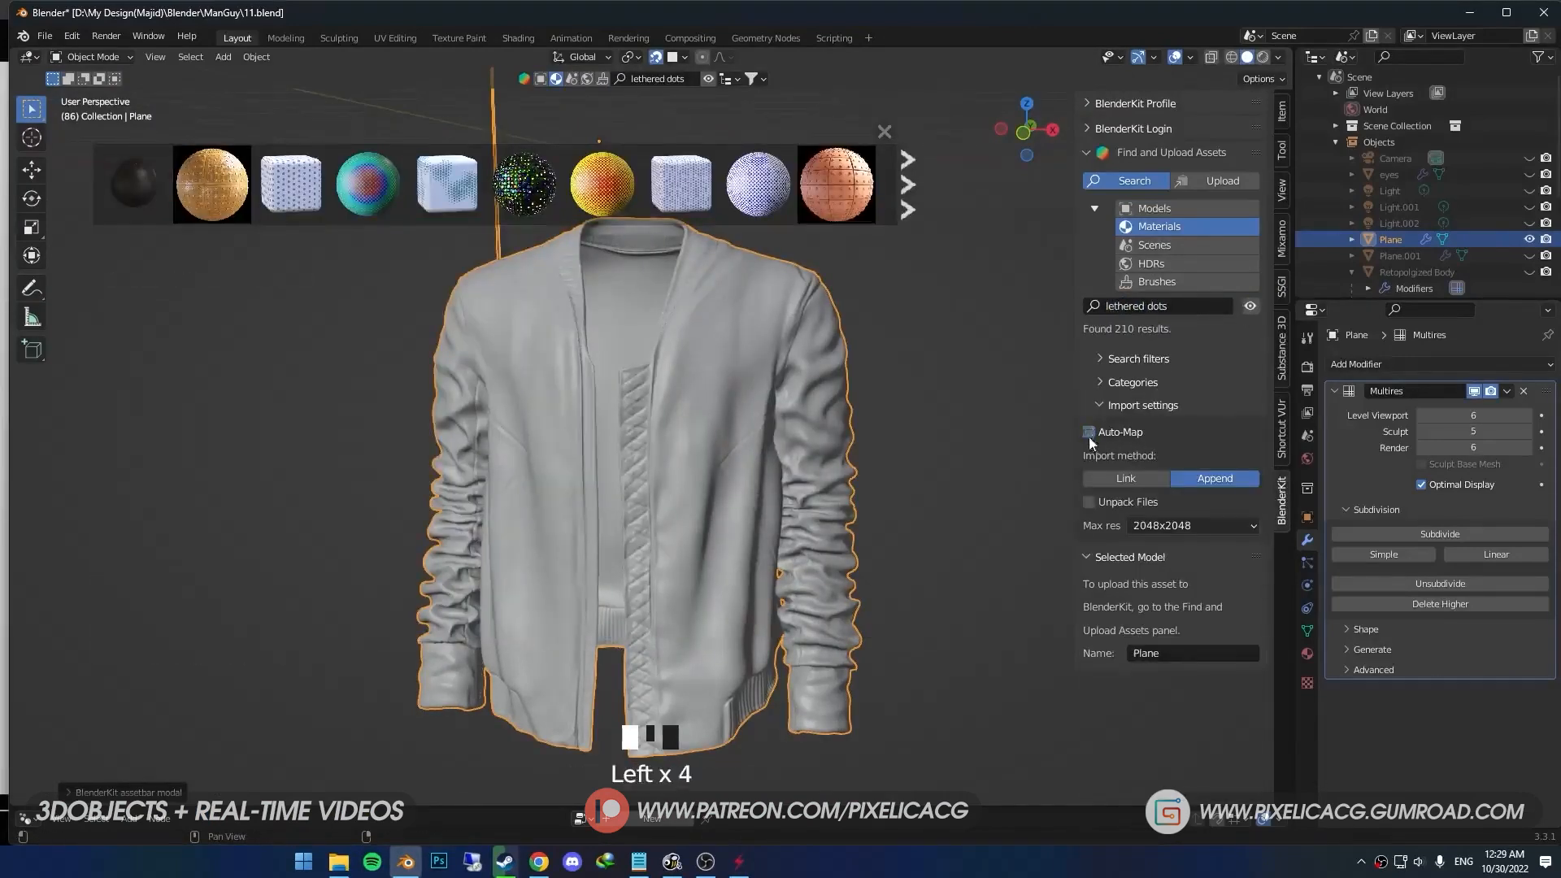
left_click_drag(133, 183, 681, 448)
middle_click_drag(644, 370, 674, 350)
key("z")
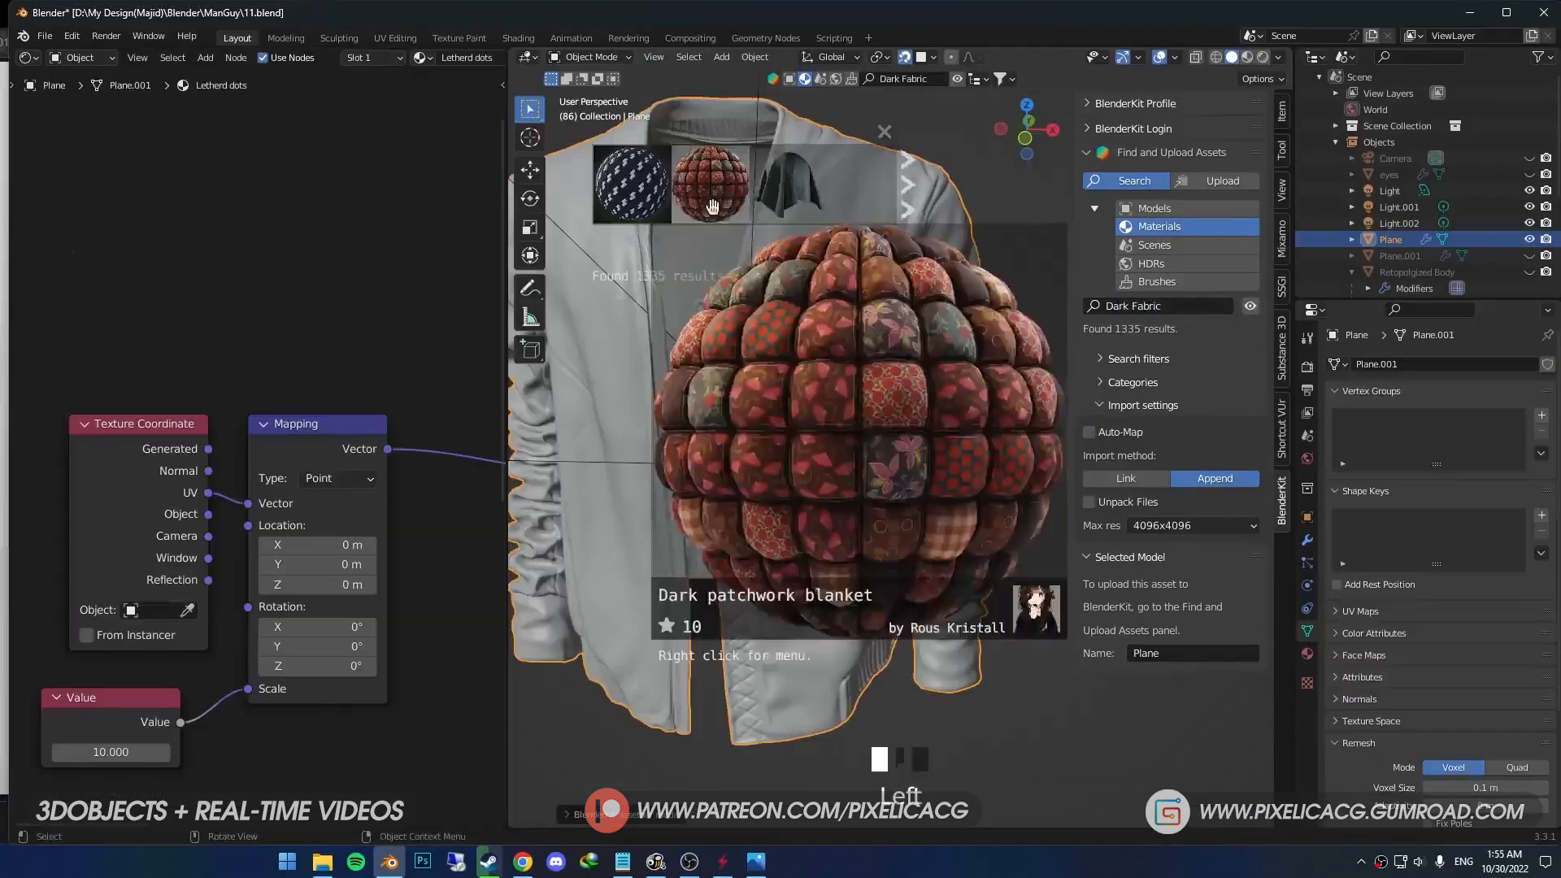
Apply BlenderKit's Dark fabric material to the jacket and set its mapping X scale to 9.
mouse_move(770, 202)
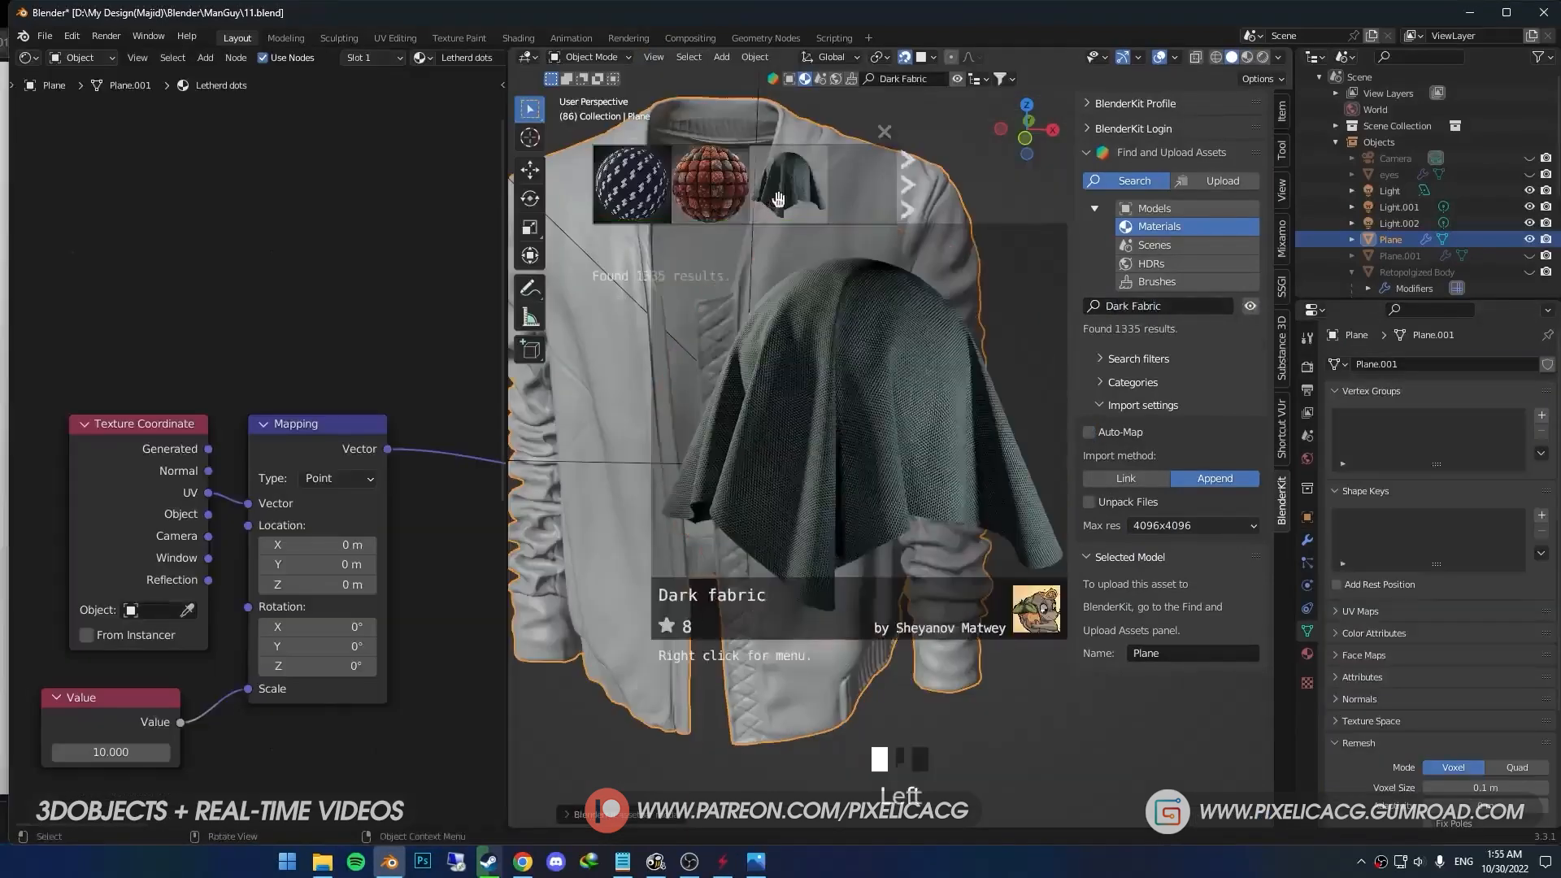
left_click_drag(778, 199, 804, 374)
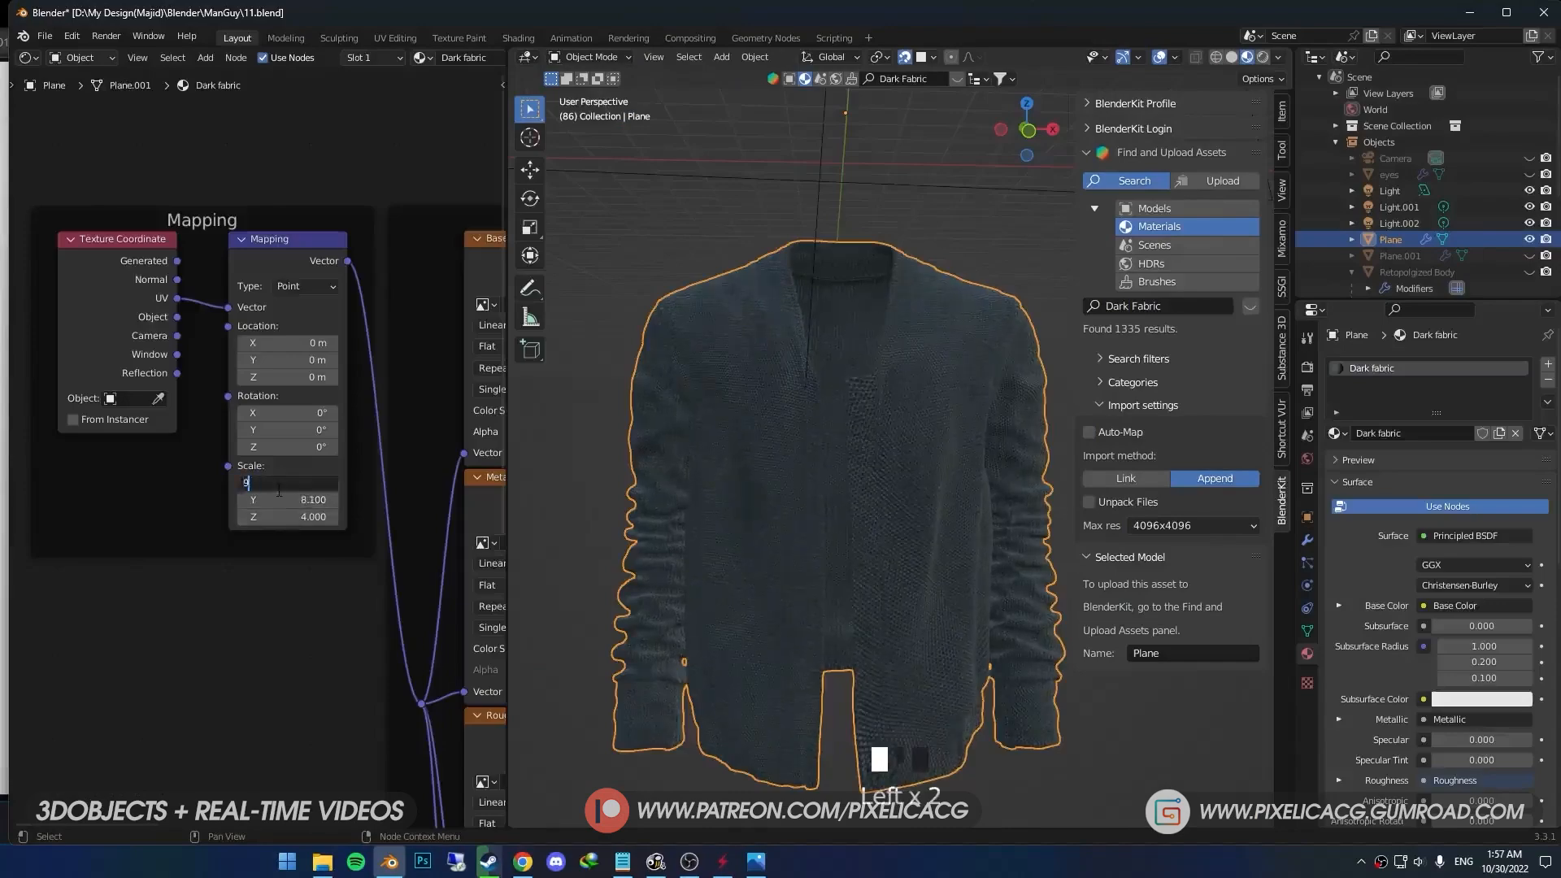
key("Return")
middle_click_drag(935, 488, 760, 625)
scroll(862, 598, "up", 4)
scroll(761, 626, "down", 1)
Add an Image Texture node to the jacket's Dark fabric material.
scroll(793, 455, "down", 2)
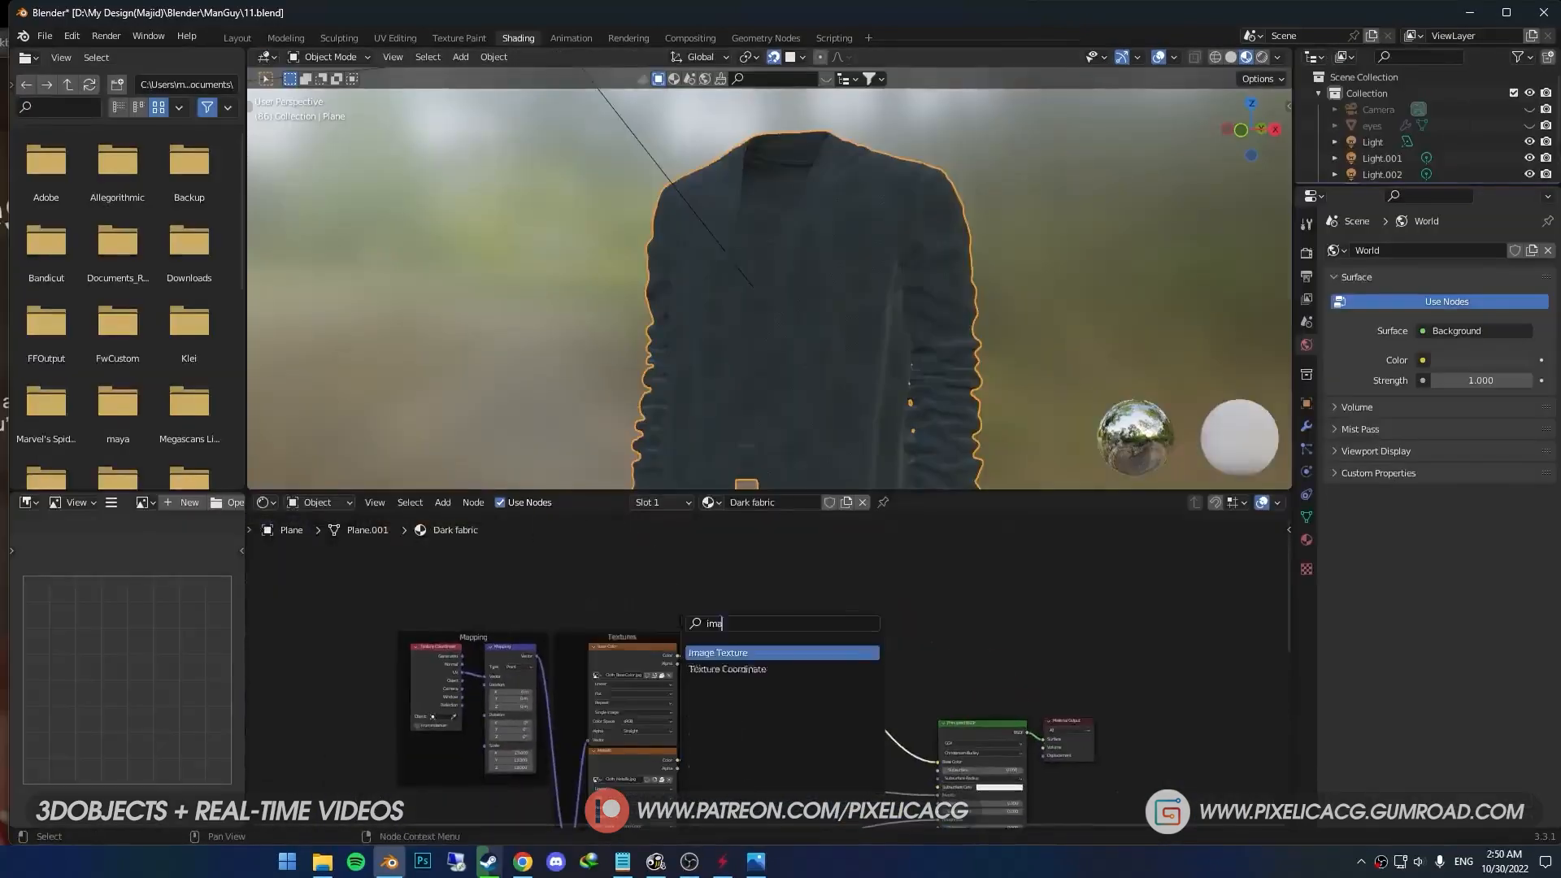
left_click(731, 668)
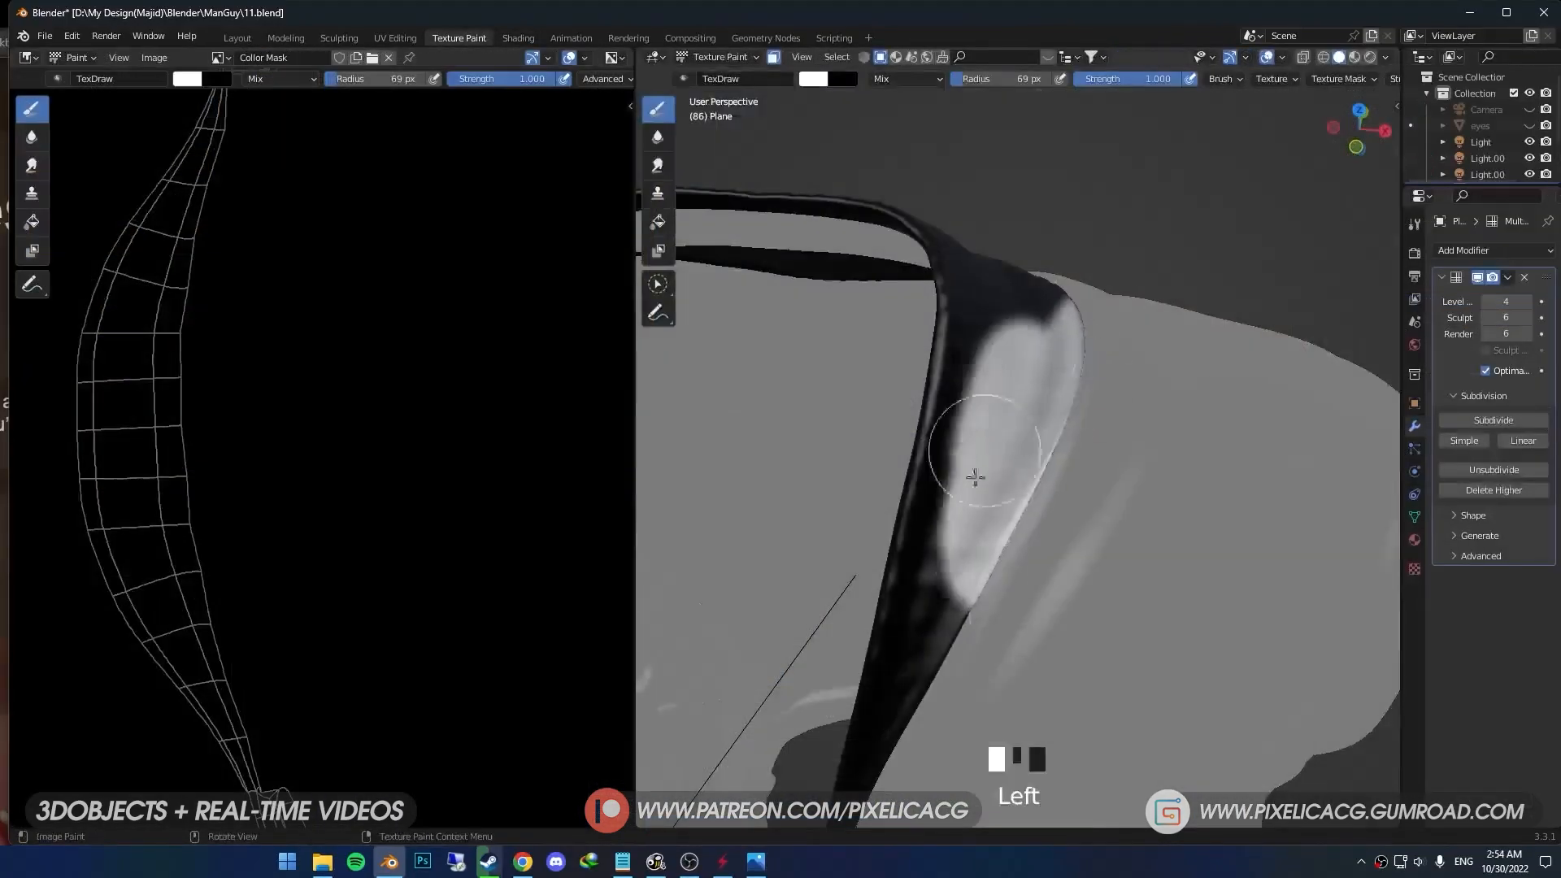
Paint the jacket's collar area white on the Color Mask texture.
mouse_move(986, 453)
left_mouse_down()
mouse_move(749, 442)
mouse_move(1011, 443)
left_mouse_up()
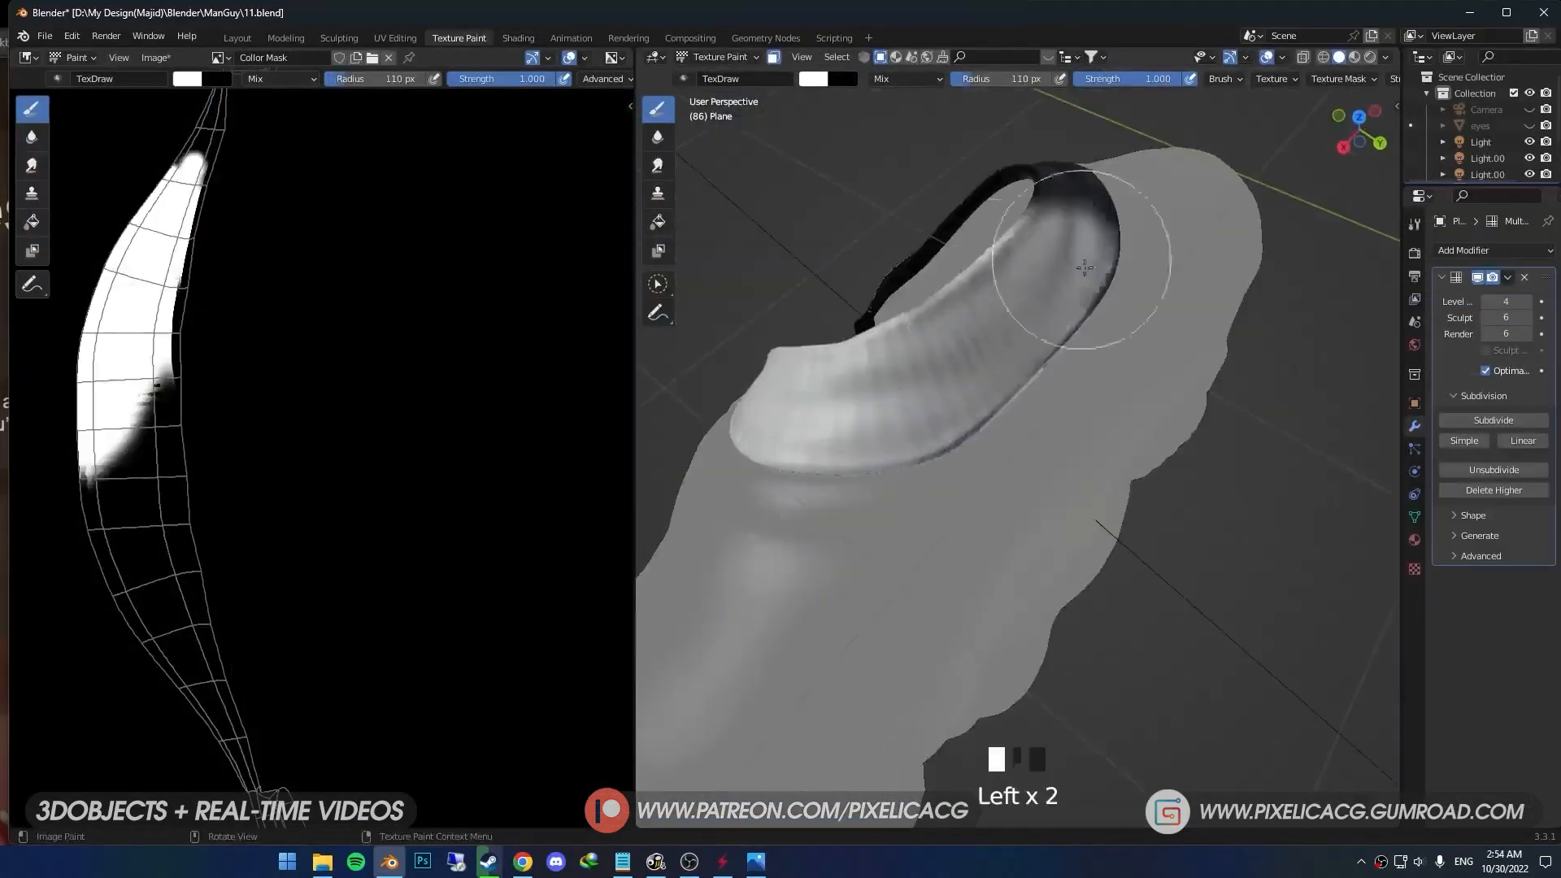
middle_click_drag(1010, 442, 1002, 338)
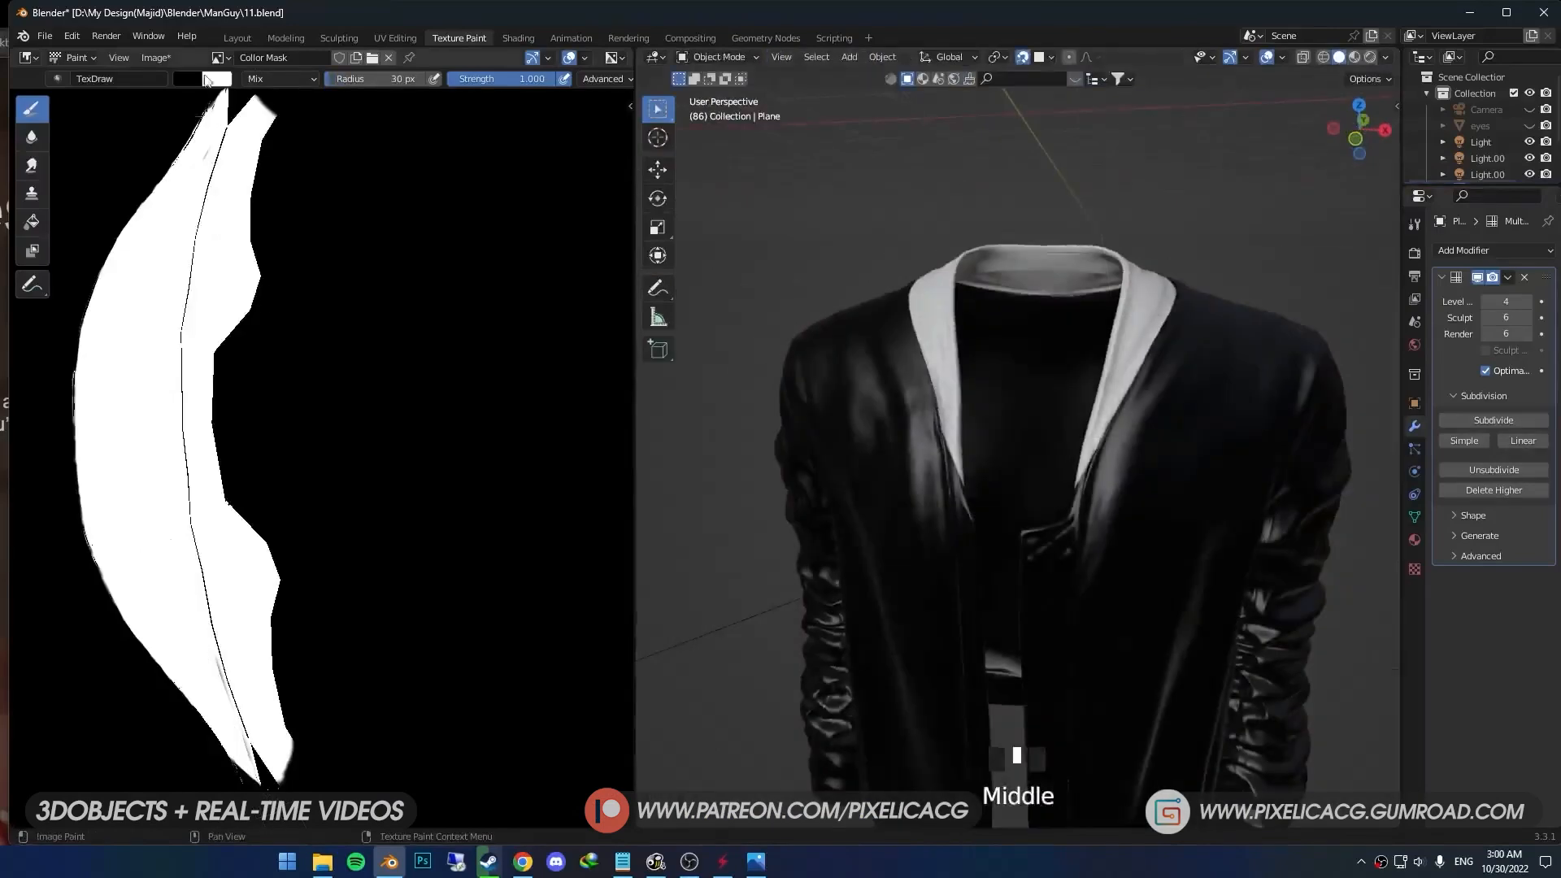
scroll(271, 670, "up", 3)
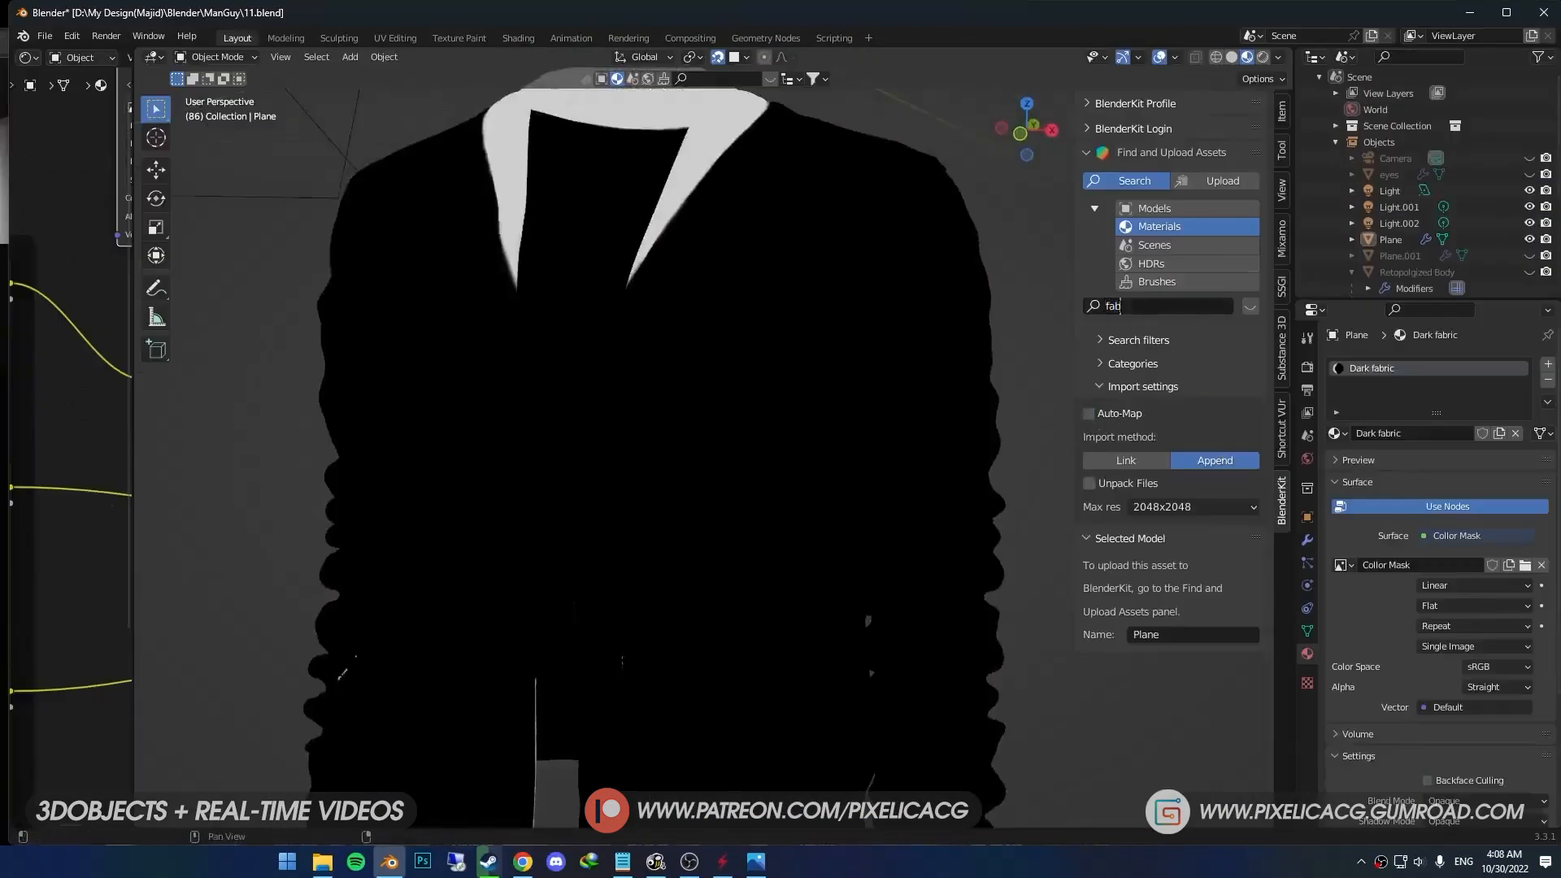
Apply BlenderKit's Fabric Pattern 03 material to the jacket and paste its nodes into the Dark fabric material.
left_click_drag(655, 218, 688, 436)
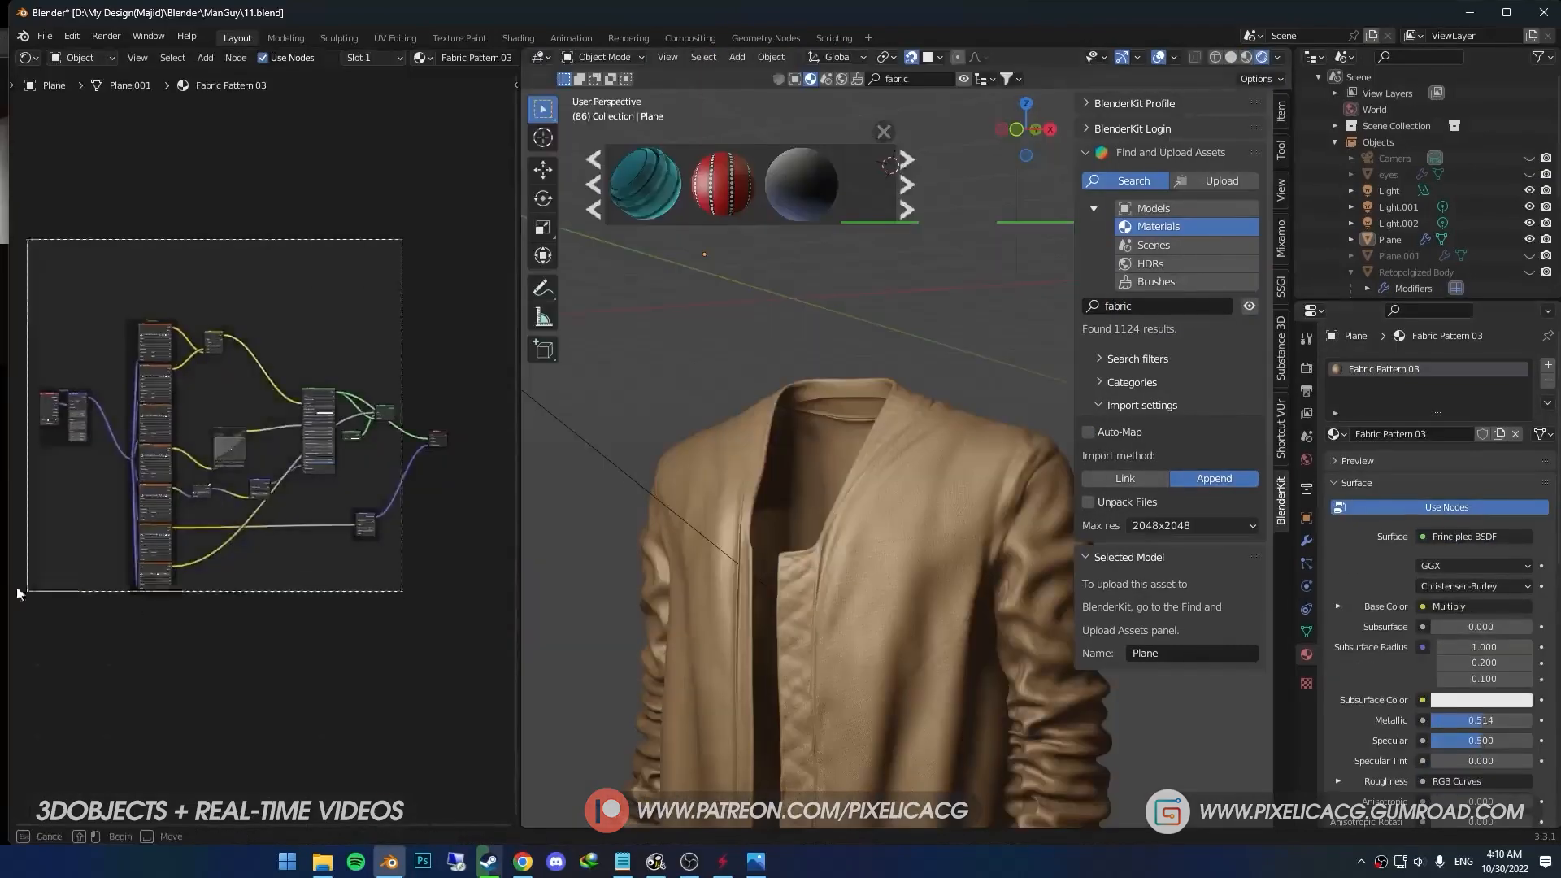
left_click(1374, 458)
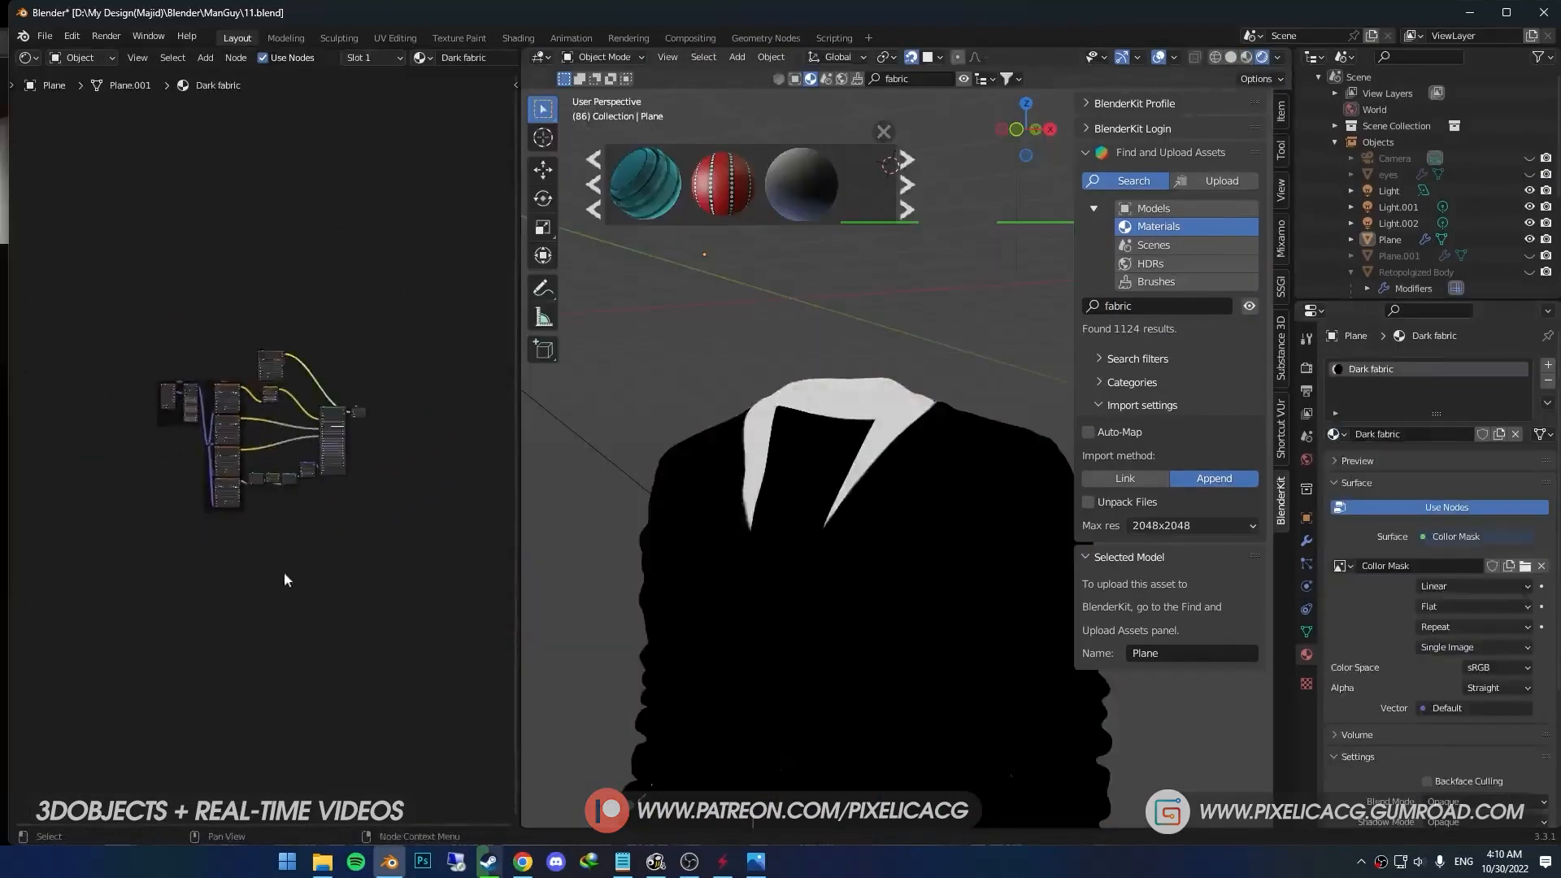
left_click_drag(126, 382, 156, 381)
middle_click_drag(408, 557, 382, 538)
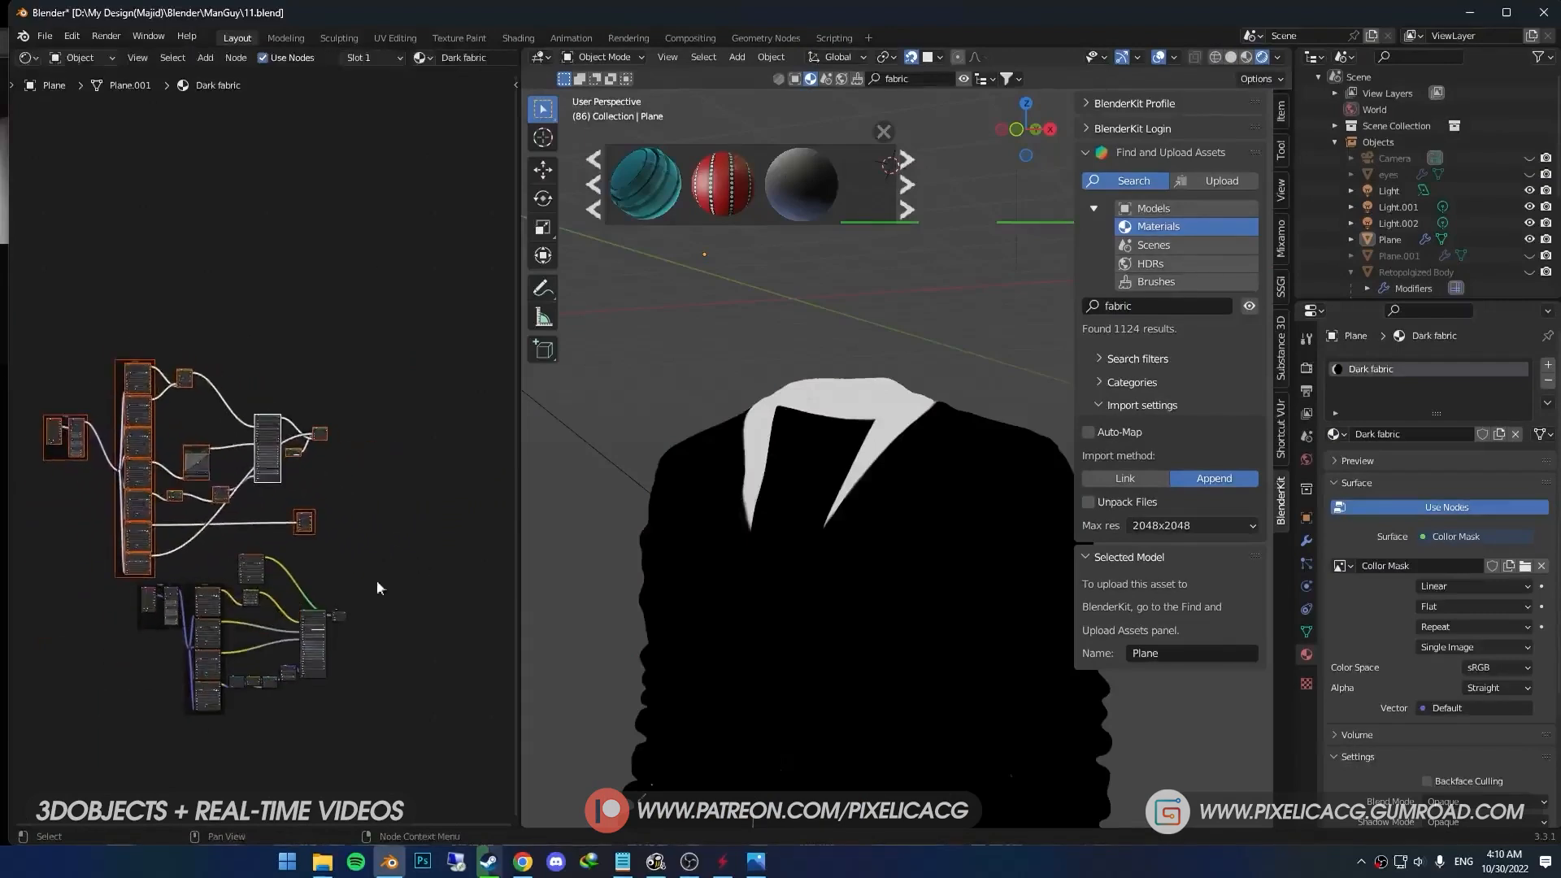
left_click_drag(378, 567, 370, 570)
Add a Mix Shader that blends the two Principled BSDFs of the Dark fabric material using the Color Mask as factor.
scroll(341, 508, "up", 4)
type("m")
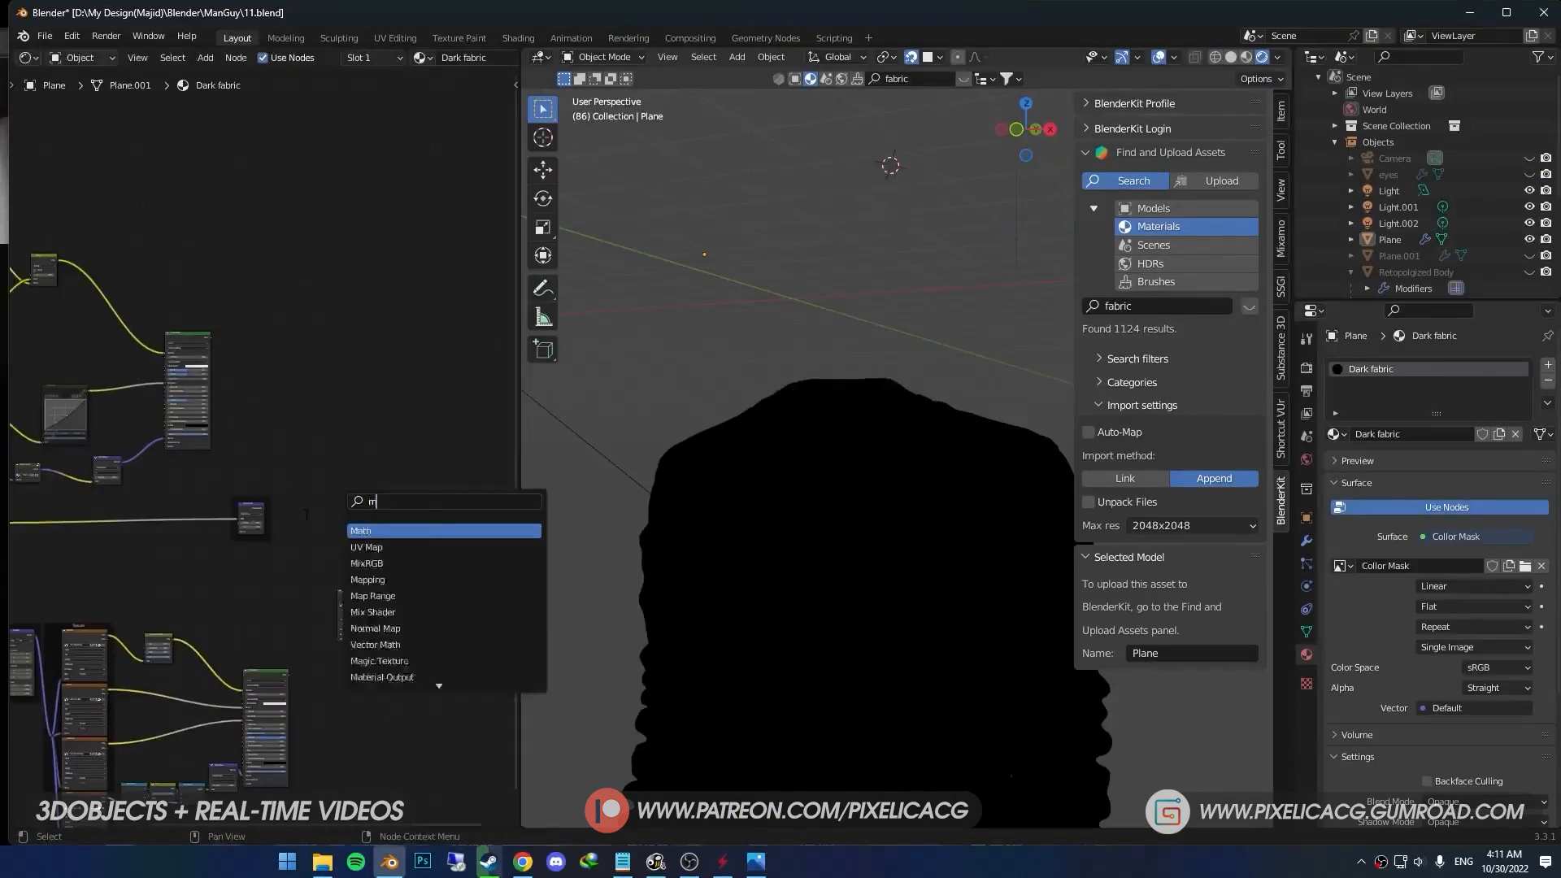
left_click_drag(324, 502, 343, 521)
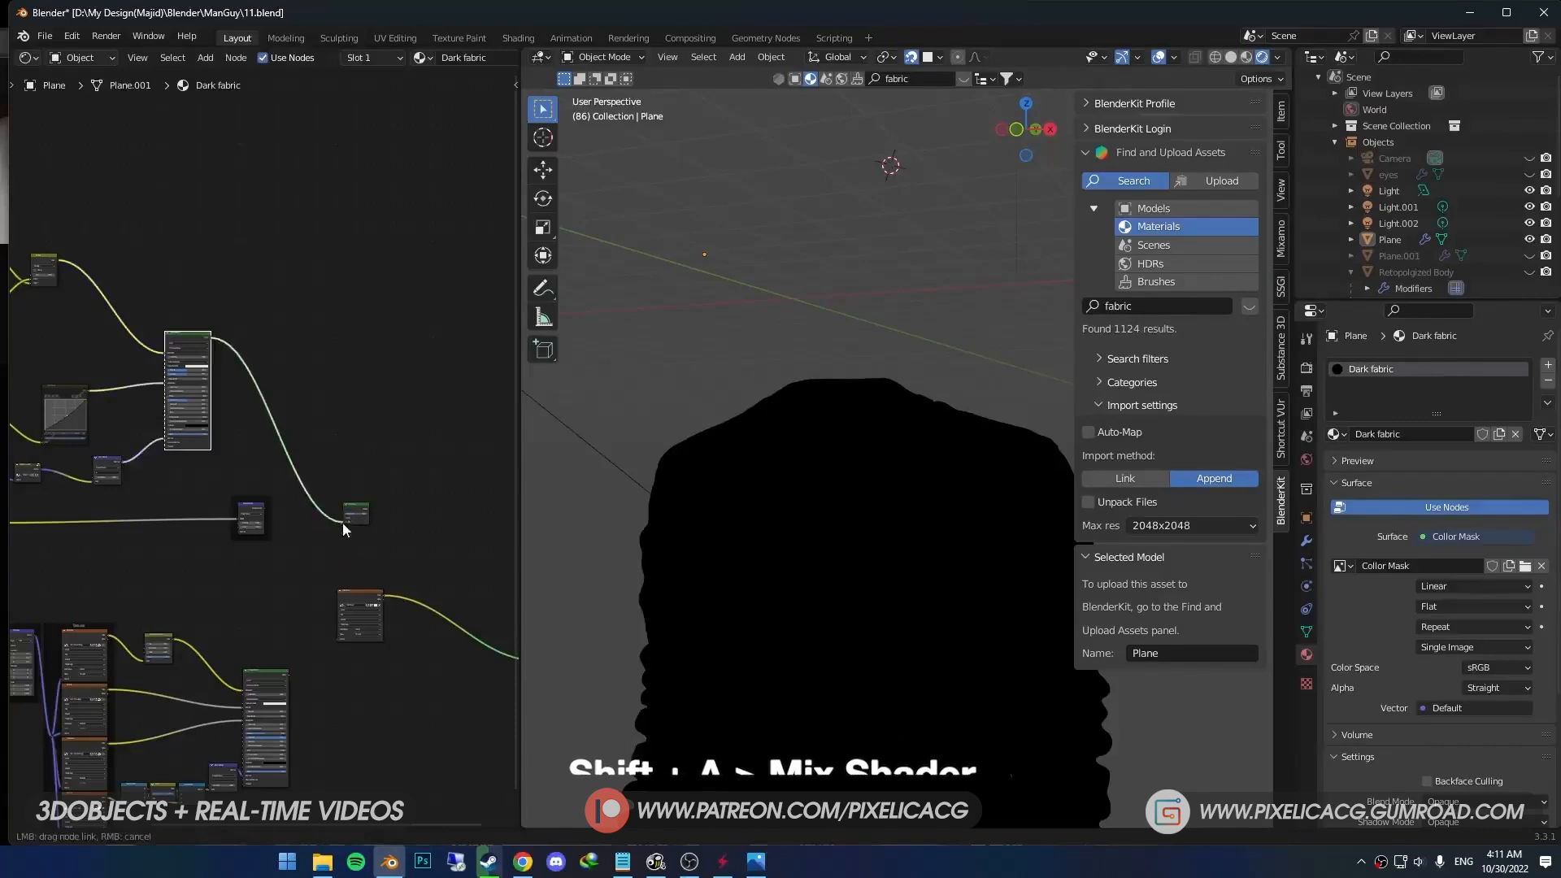
left_click_drag(289, 675, 343, 520)
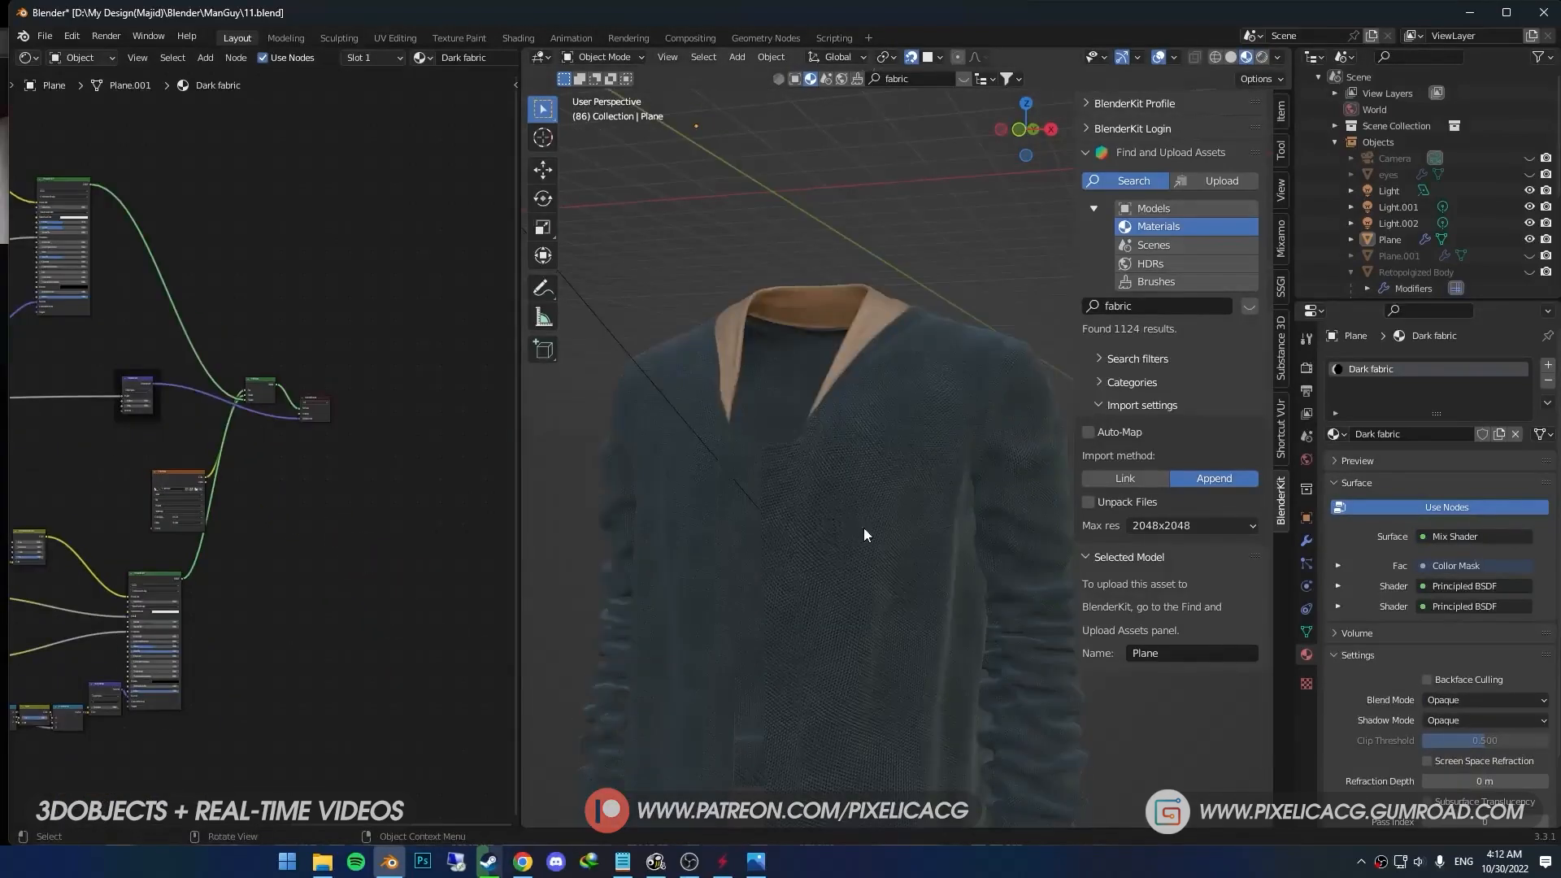
scroll(813, 488, "up", 4)
middle_click_drag(810, 485, 783, 560, "shift")
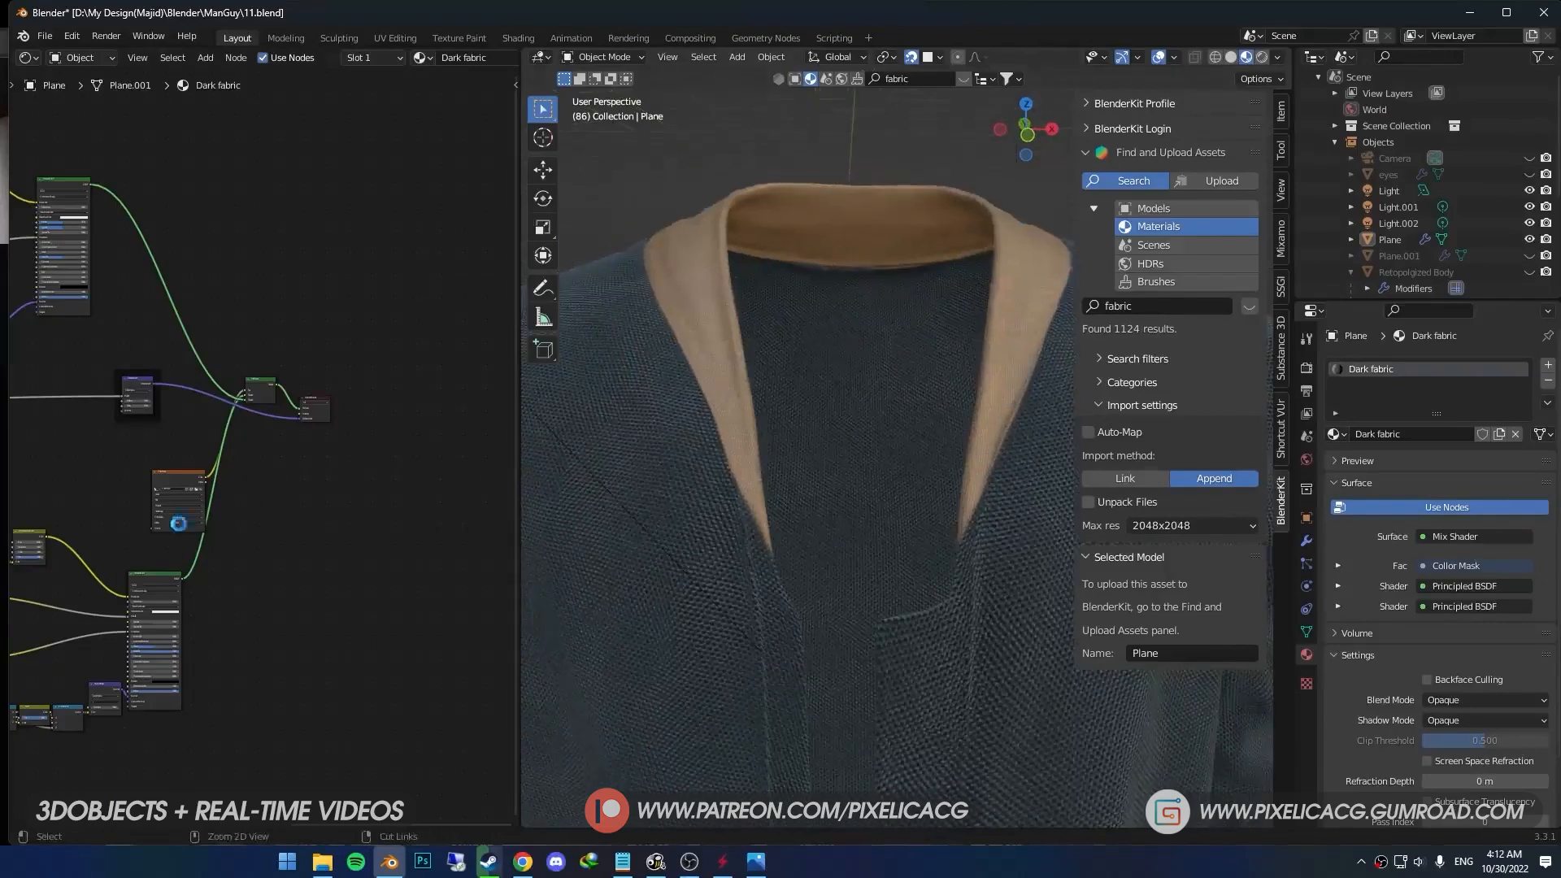
Undo the last few changes.
key("ctrl+z")
key("ctrl+z")
key("ctrl+z")
key("ctrl+z")
key("ctrl+z")
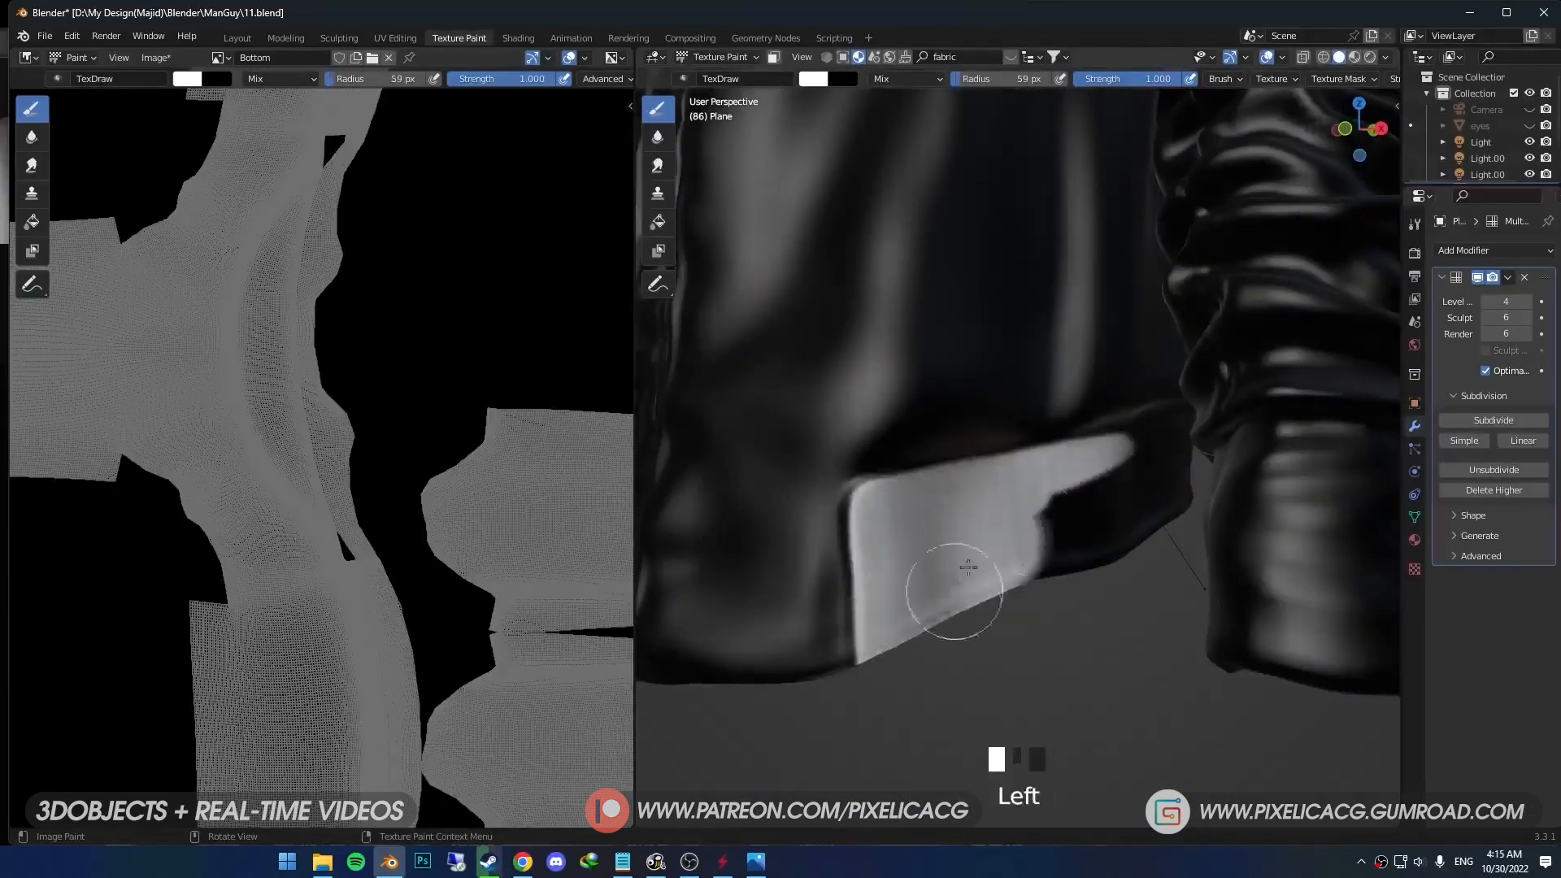
Paint the jacket's bottom hem band white on the Bottom mask texture.
left_click_drag(1019, 530, 1048, 520)
middle_click_drag(1048, 520, 938, 515)
scroll(959, 512, "up", 3)
left_click_drag(993, 533, 996, 488)
middle_click_drag(996, 488, 910, 480)
left_click_drag(1004, 536, 1029, 426)
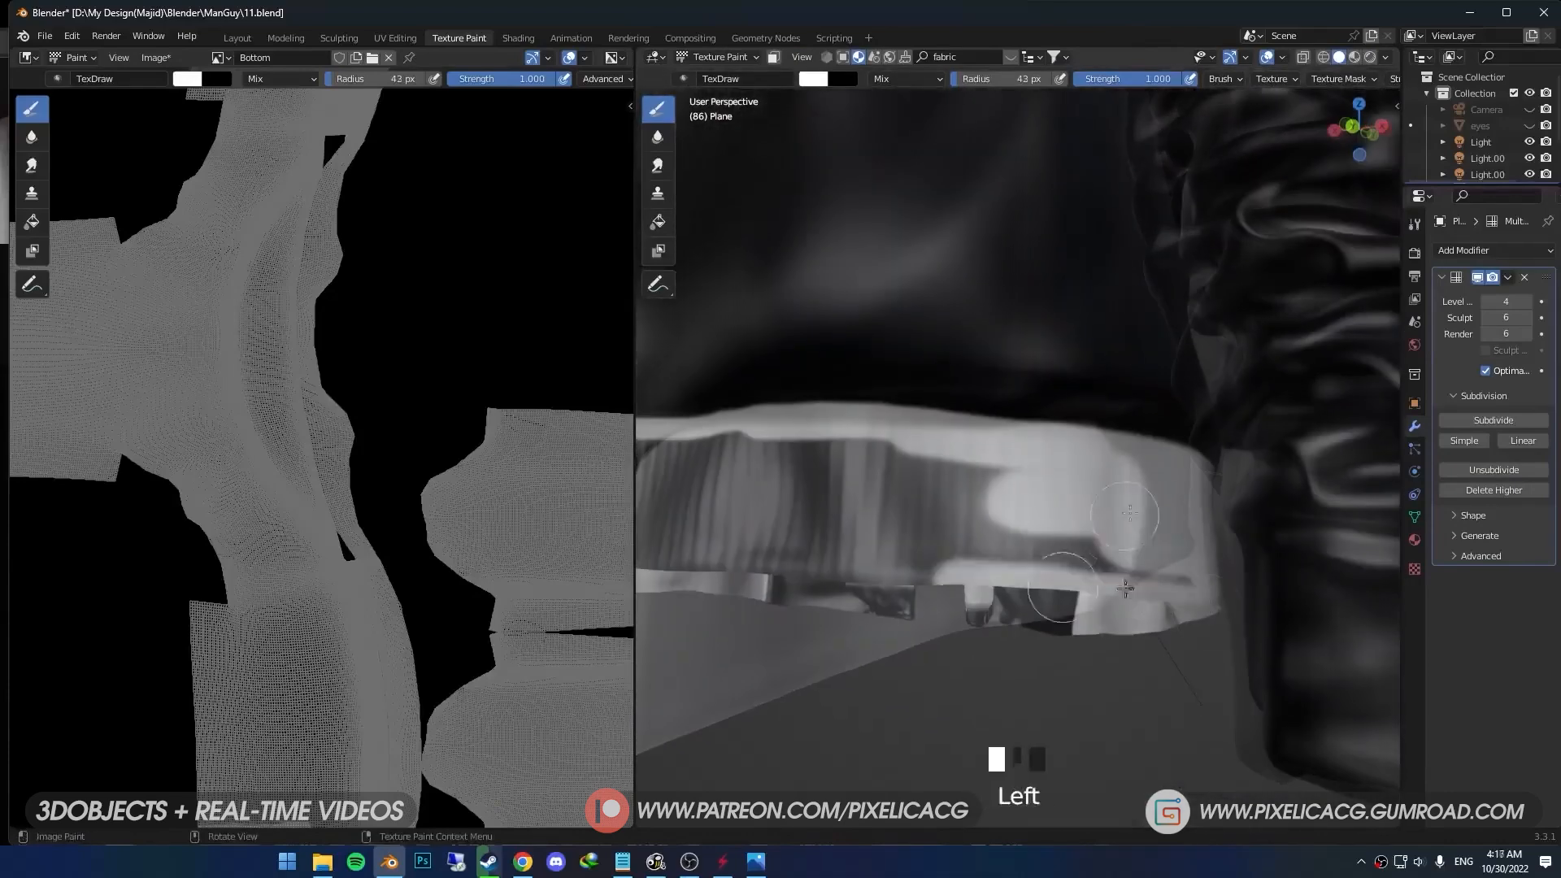
middle_click_drag(935, 520, 1011, 515, "shift")
left_click_drag(1010, 515, 1178, 552)
middle_click_drag(1179, 553, 966, 546)
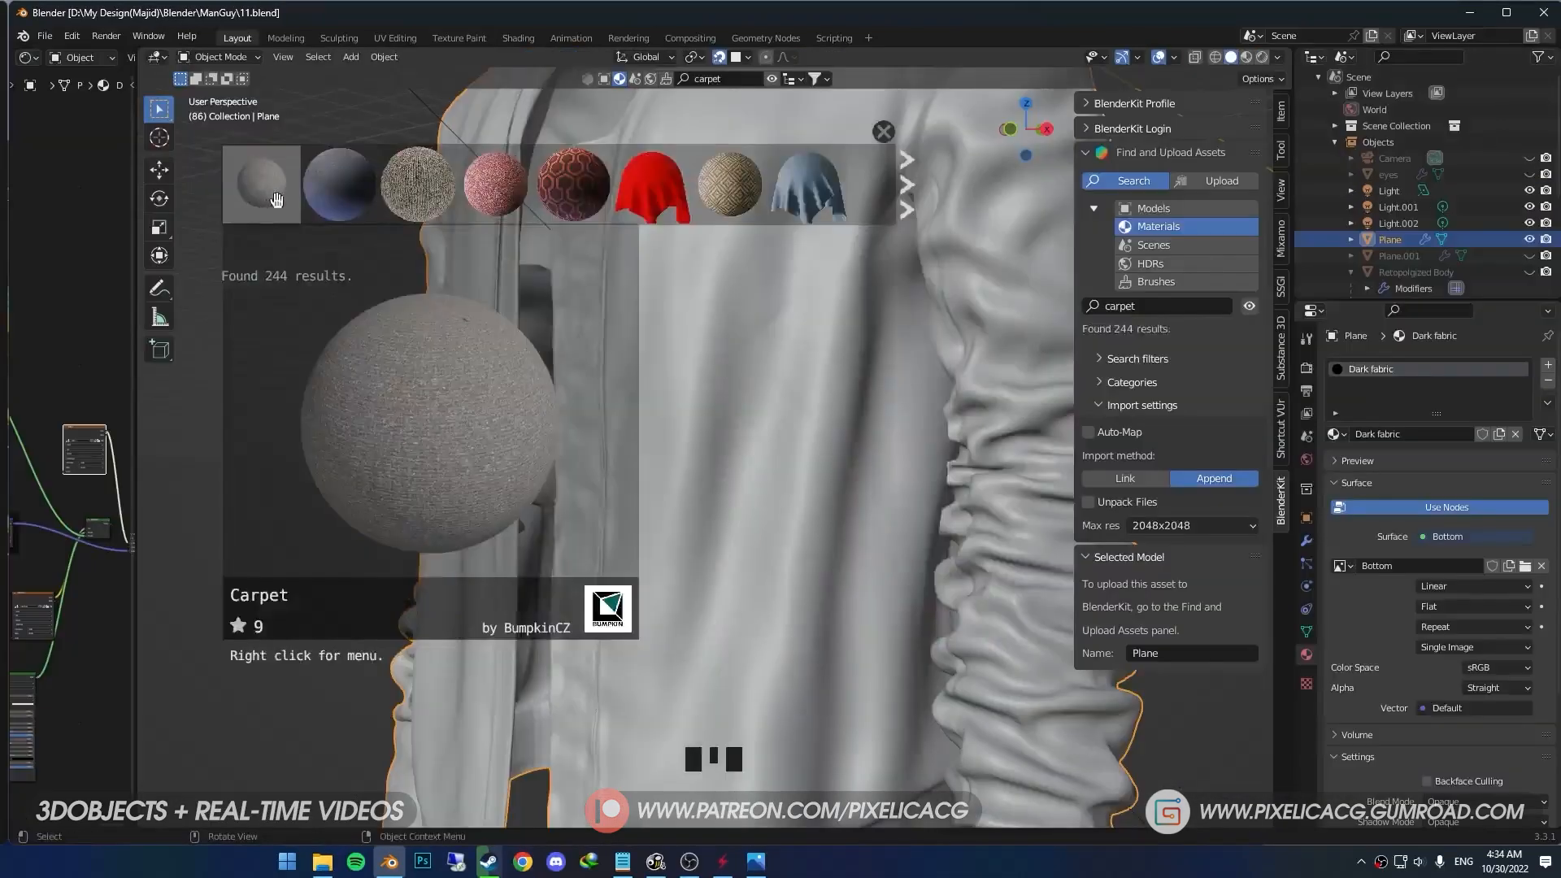
Apply BlenderKit's Carpet material to the jacket and add a mix node to the Dark fabric node tree.
left_click_drag(277, 199, 850, 605)
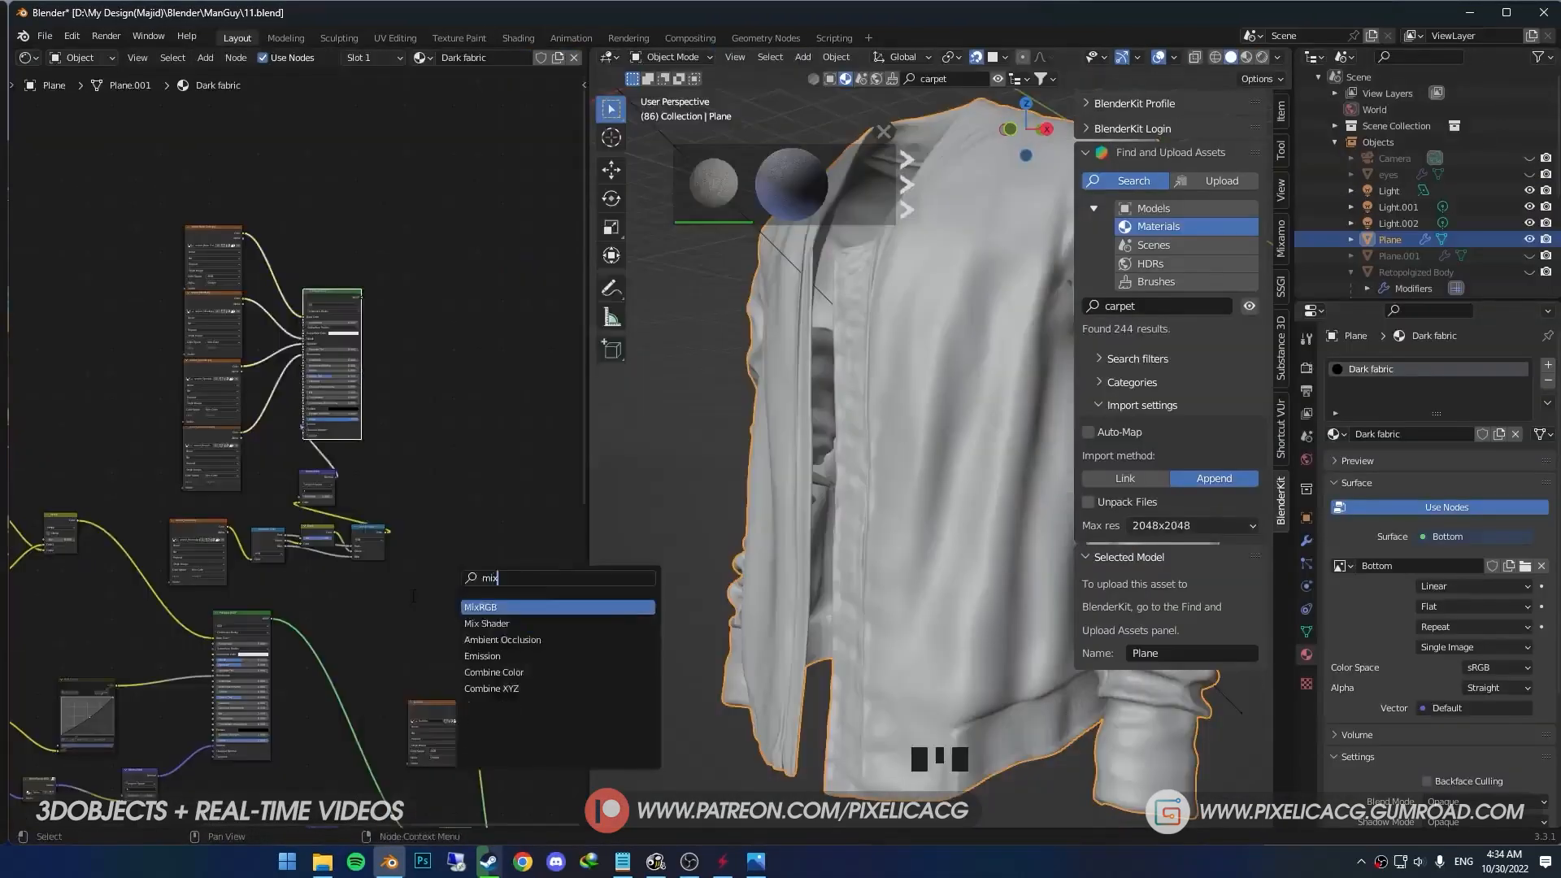
key("Return")
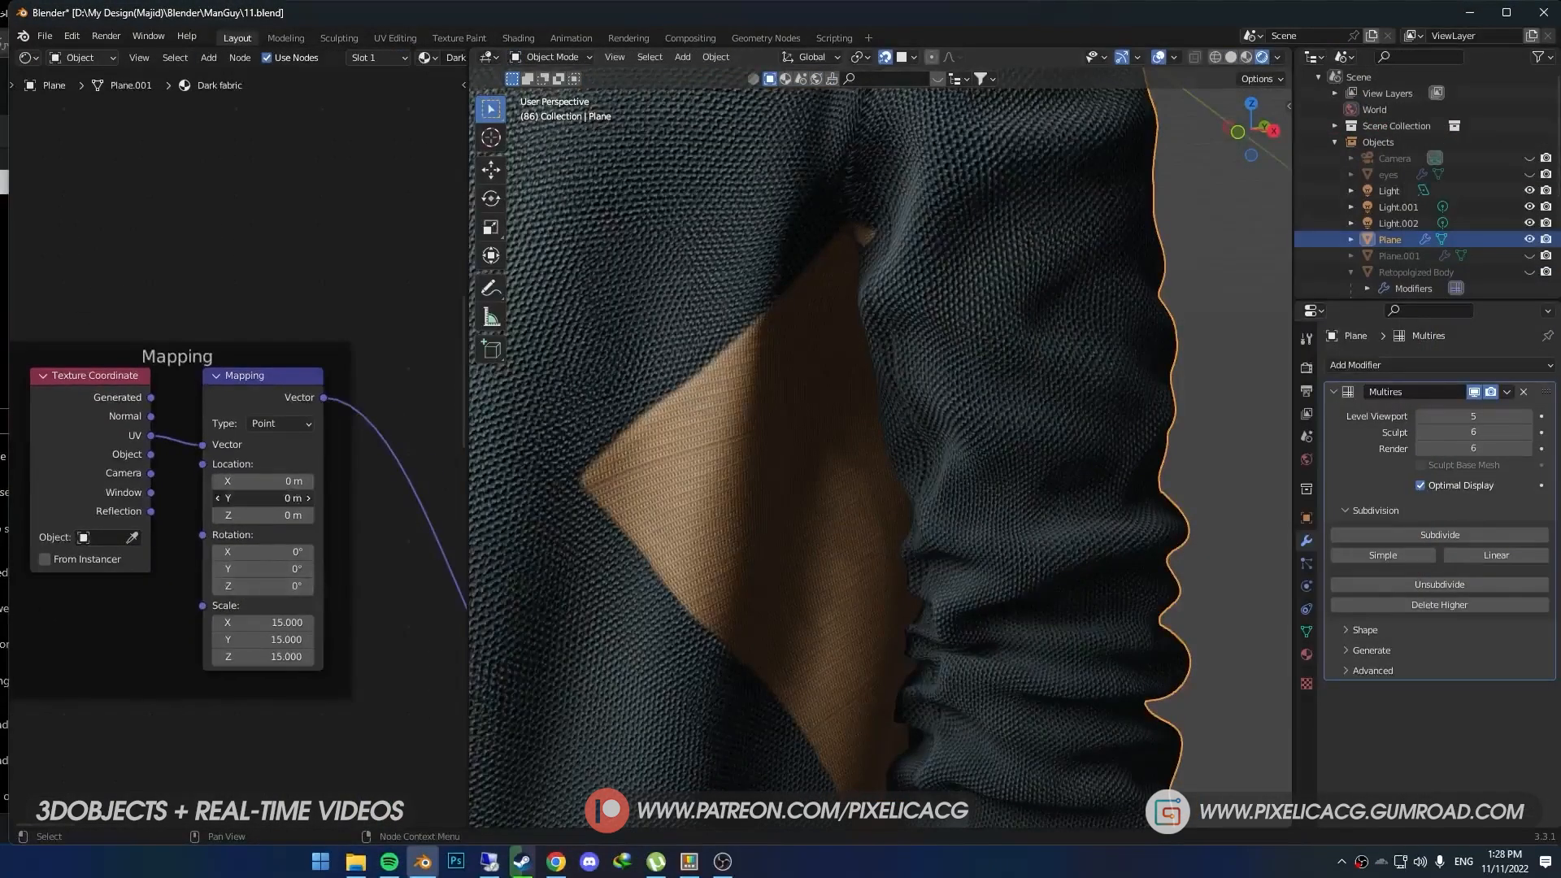
scroll(681, 525, "down", 3)
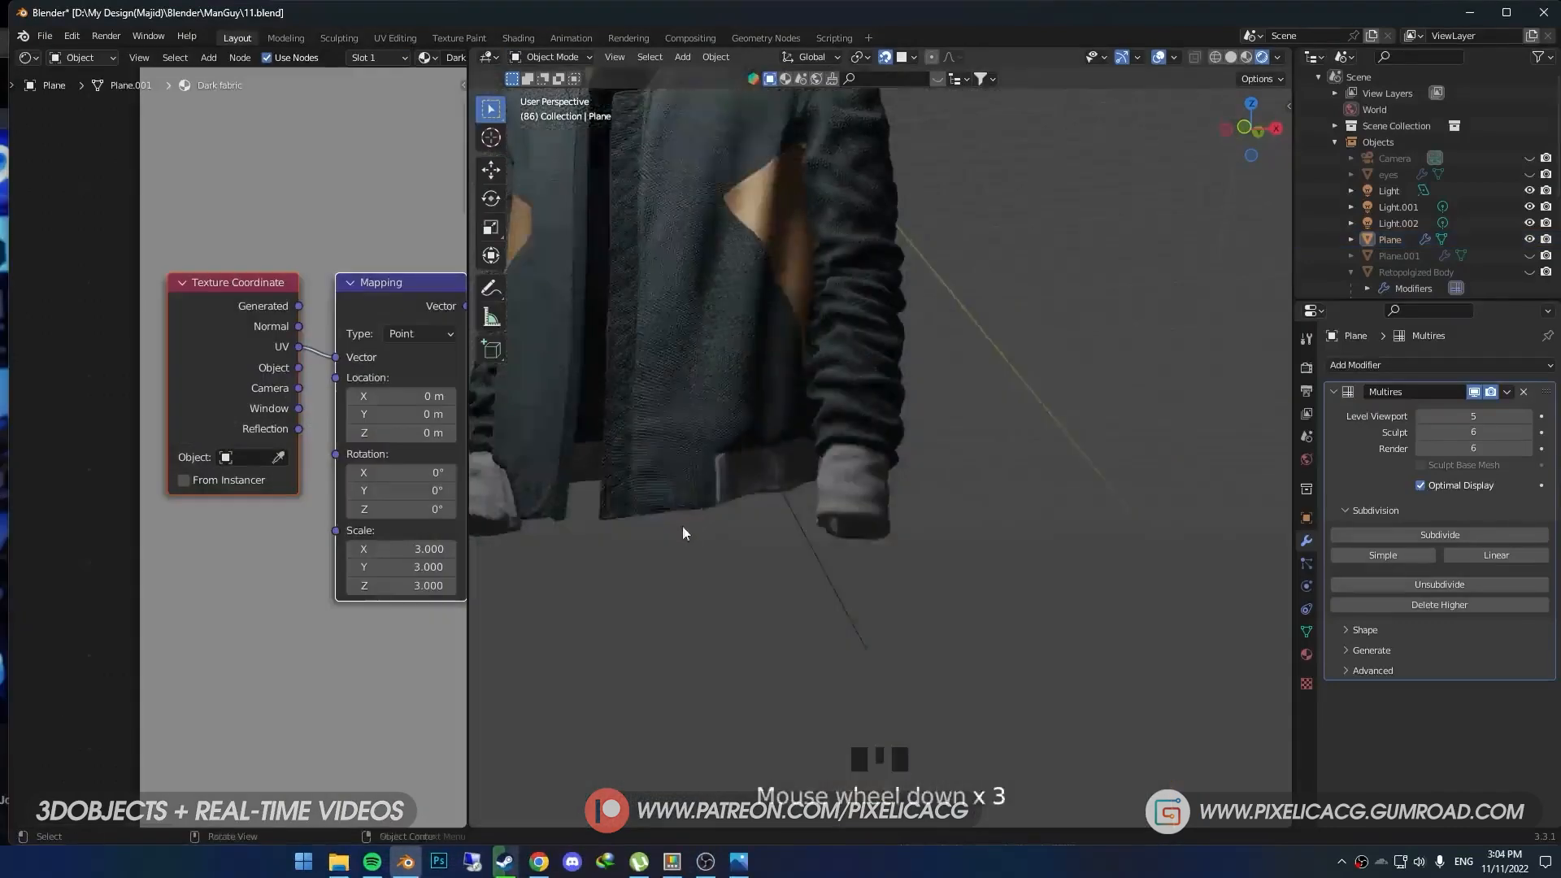
scroll(787, 602, "down", 2)
middle_click_drag(788, 602, 862, 589)
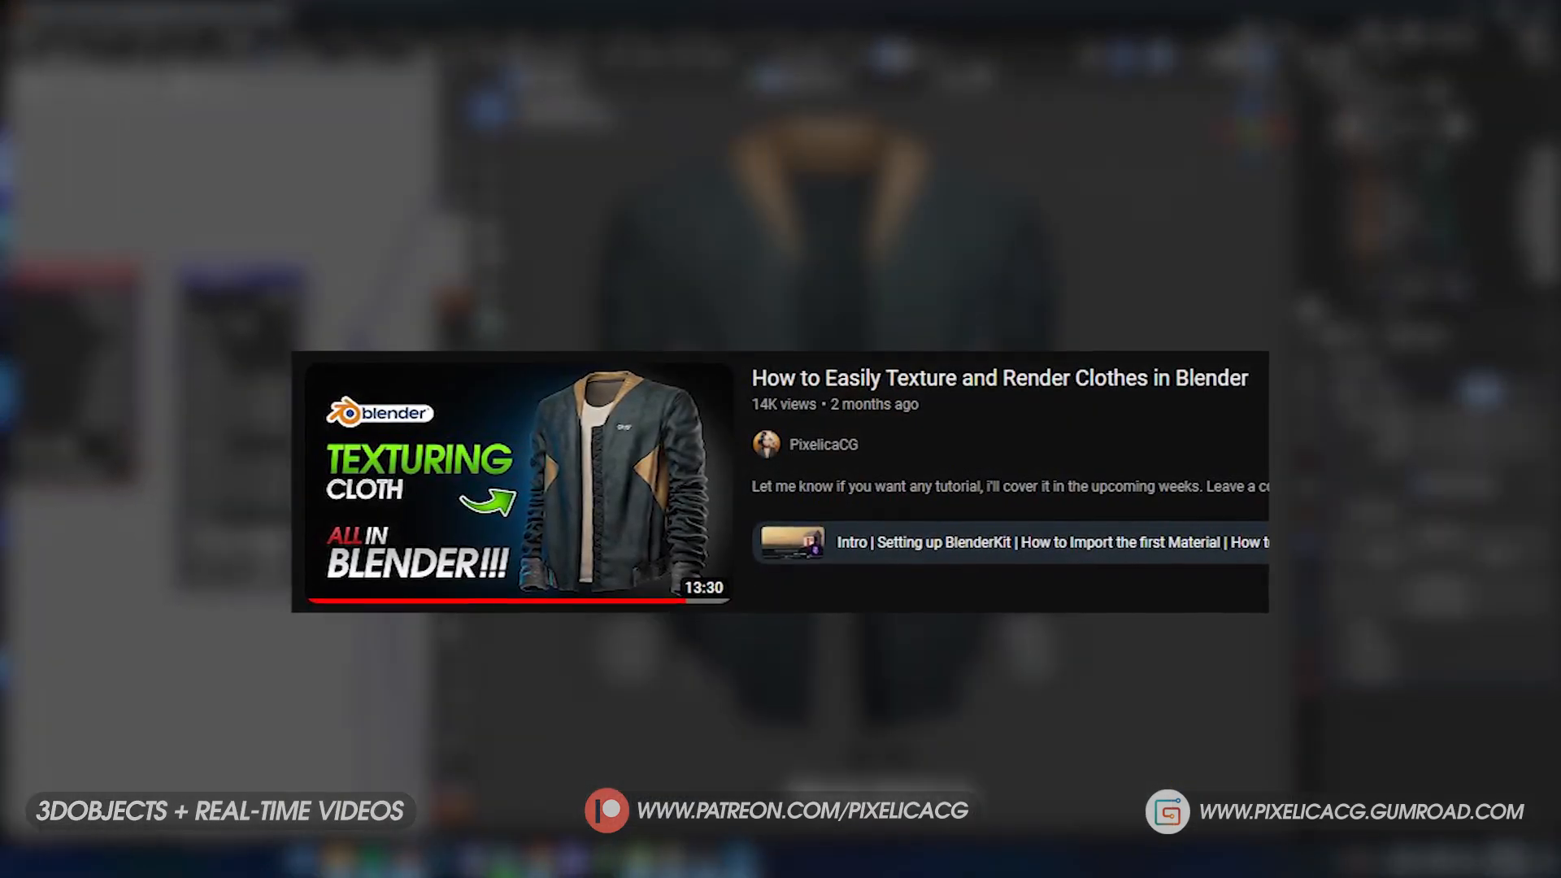
Load wildcat-3092622.png into the Image Texture node of the Dark fabric material.
middle_click_drag(374, 487, 85, 484)
middle_click_drag(886, 520, 716, 529)
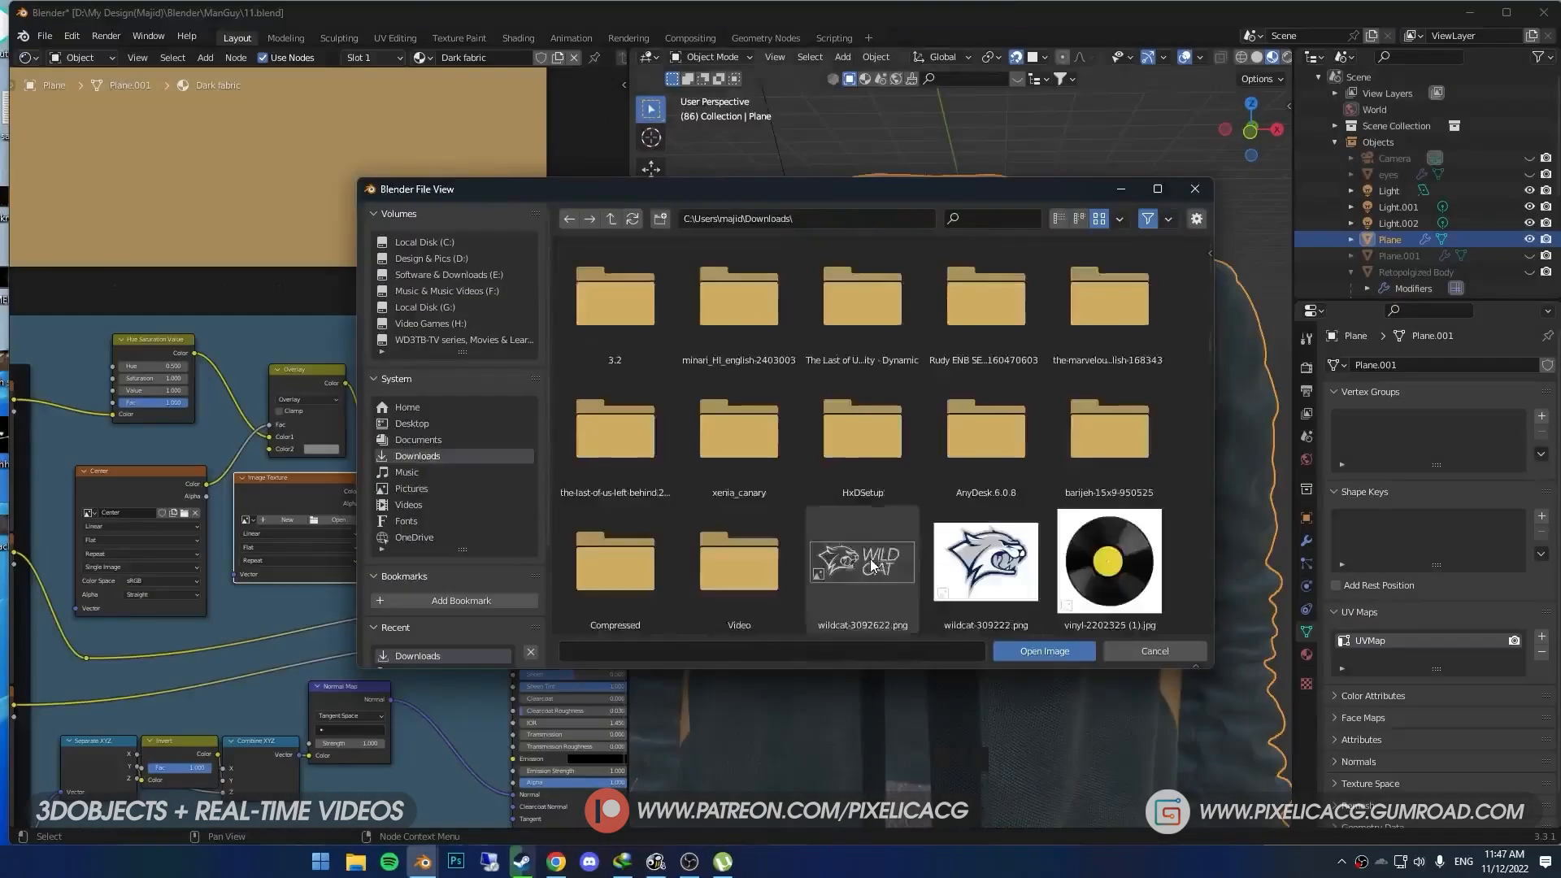
double_click(866, 561)
middle_click_drag(144, 474, 212, 456)
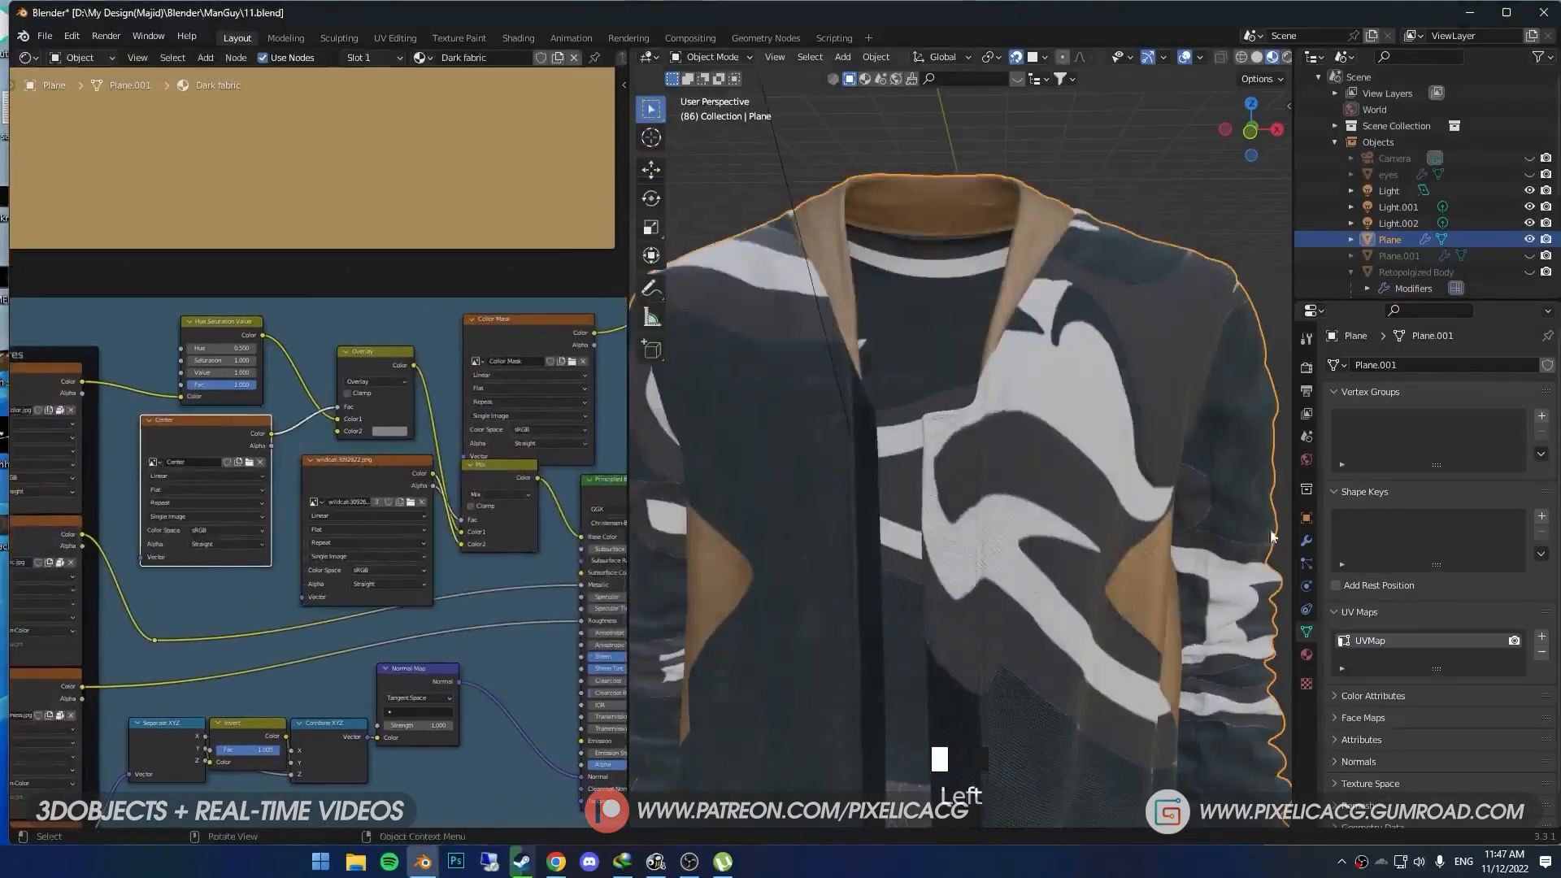
Add a UV Map node, connect it to the wildcat image's Vector input and set it to the Logo UV map.
key("shift+a")
left_click(358, 471)
type("uv")
key("Return")
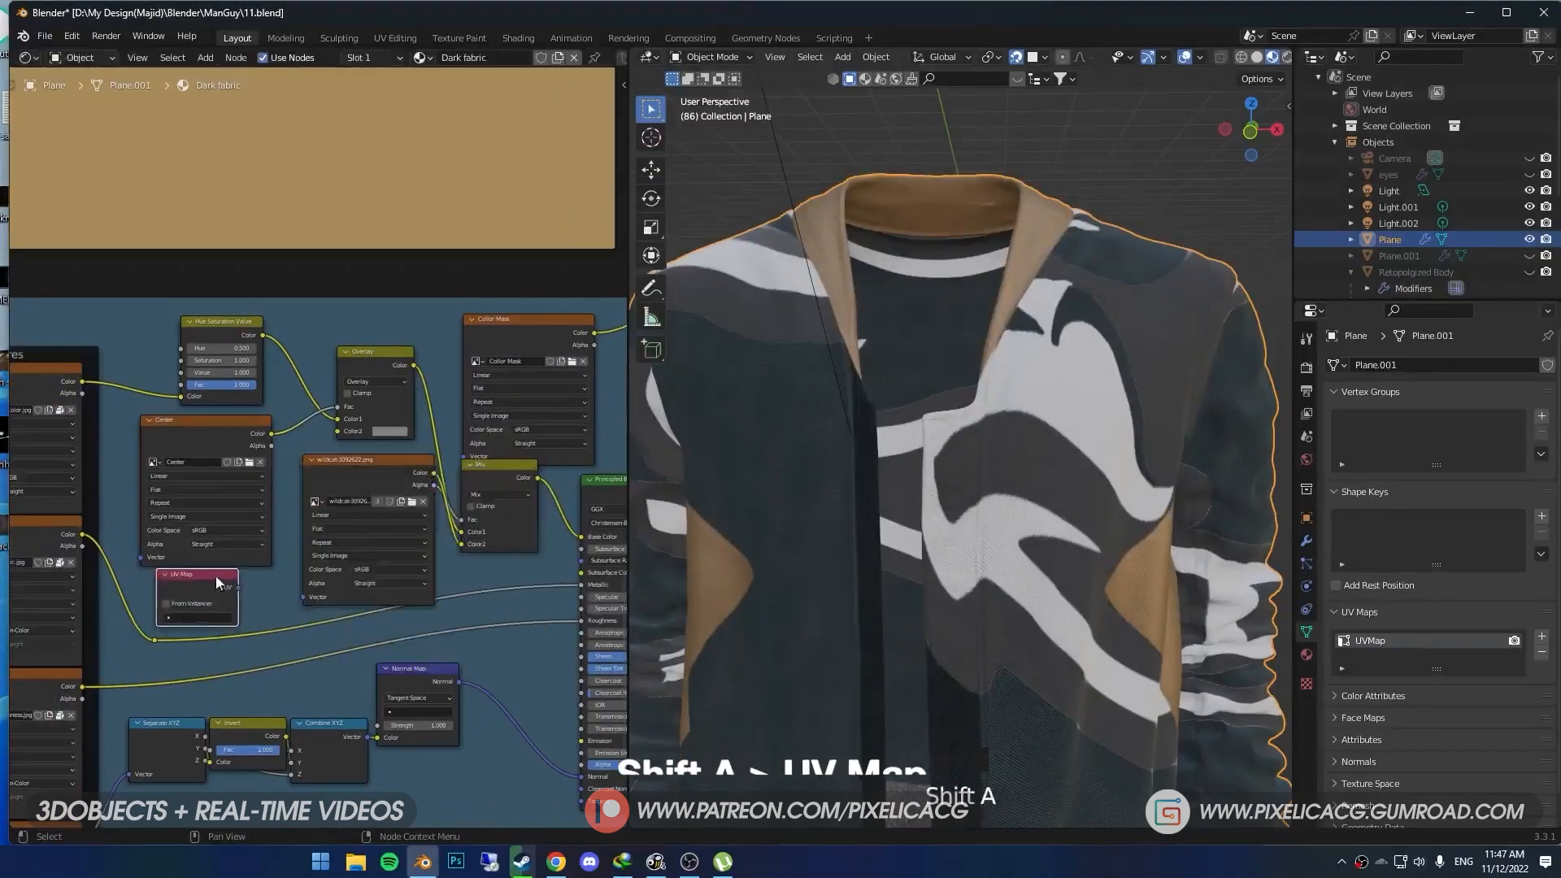
left_click_drag(305, 603, 303, 597)
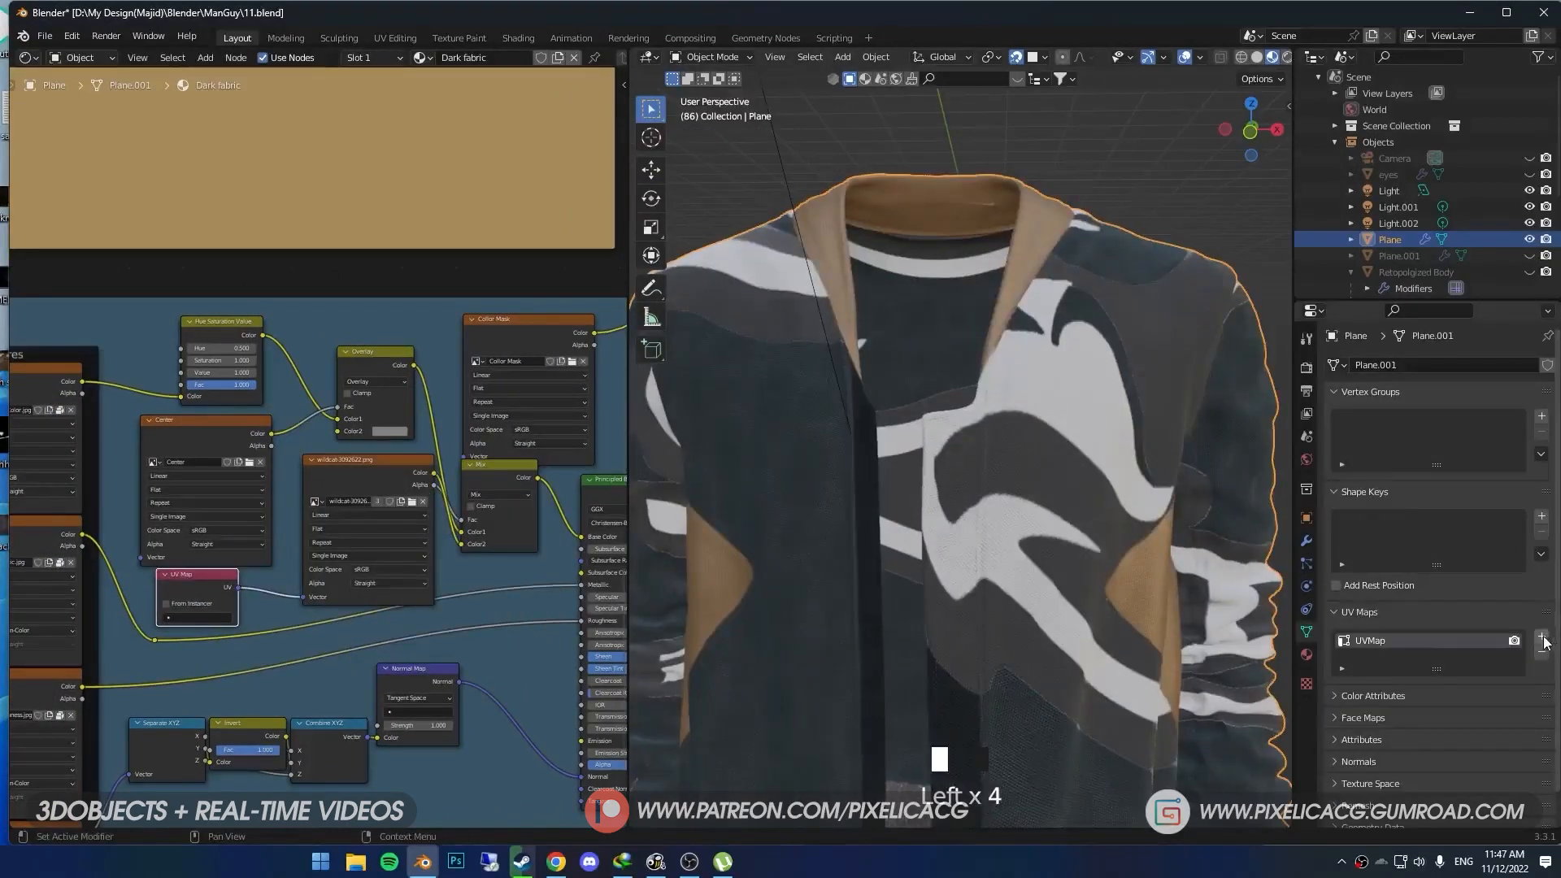
scroll(657, 737, "up", 2)
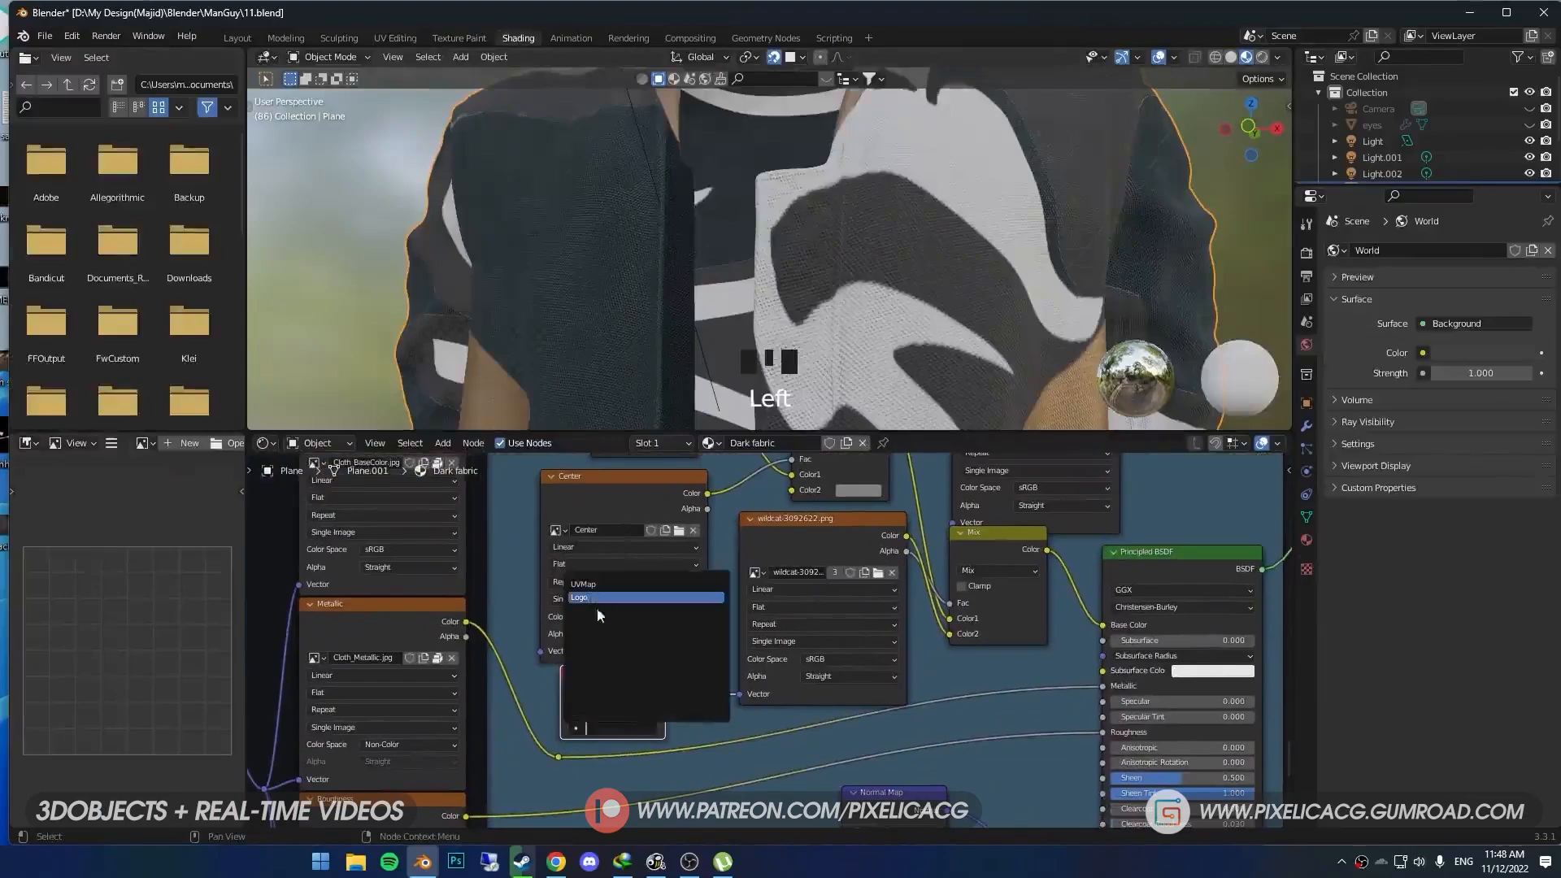
left_click(598, 598)
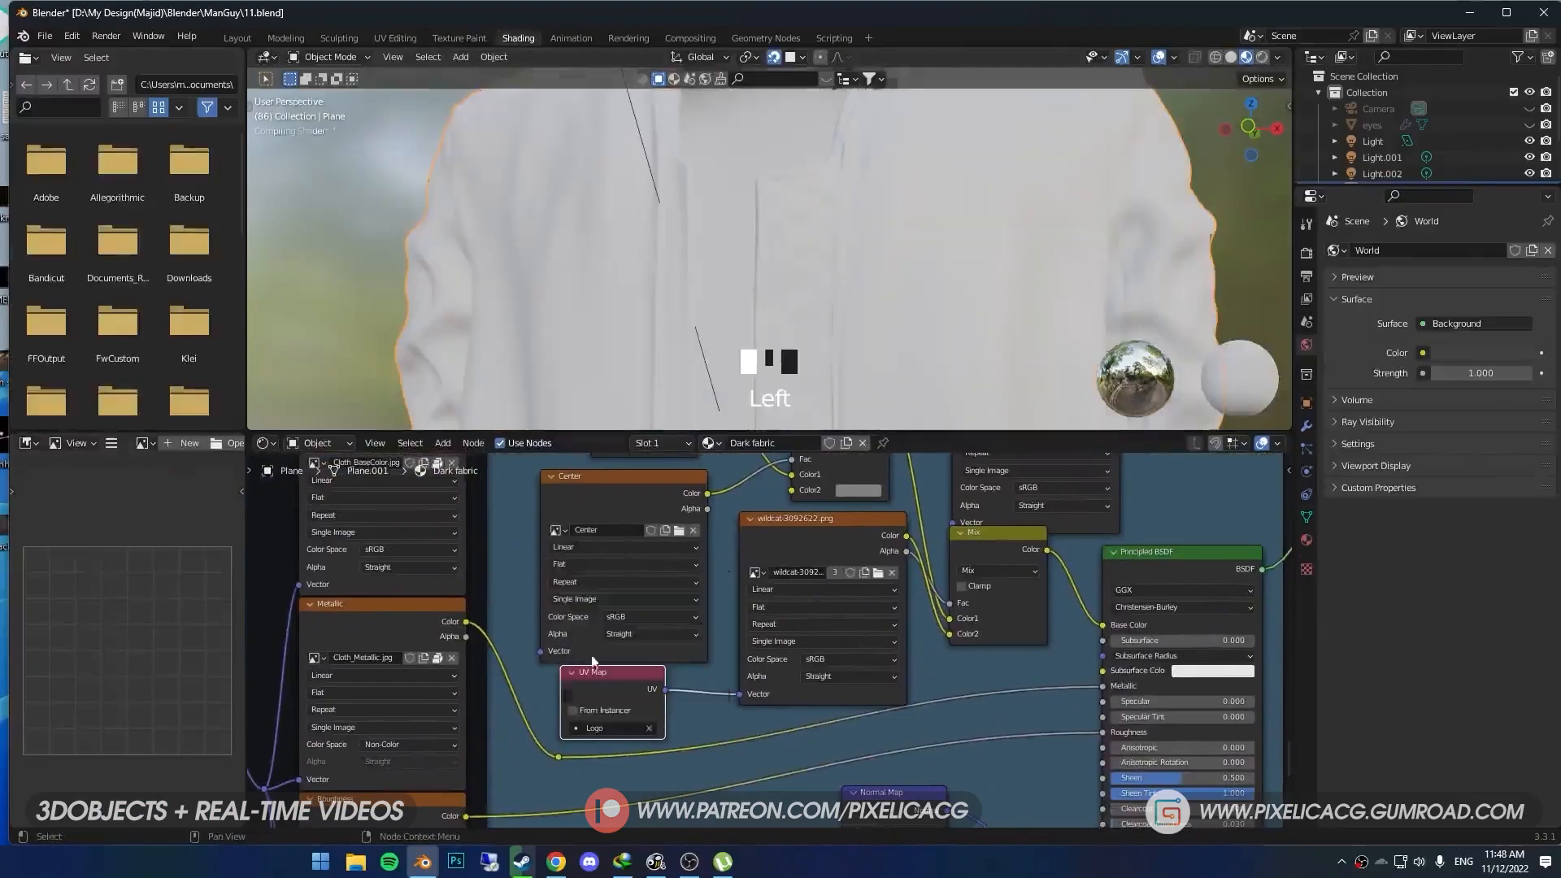
Scale and move the jacket's UVs in UV Editing to fit the Wild Cat logo on the chest.
left_click(408, 38)
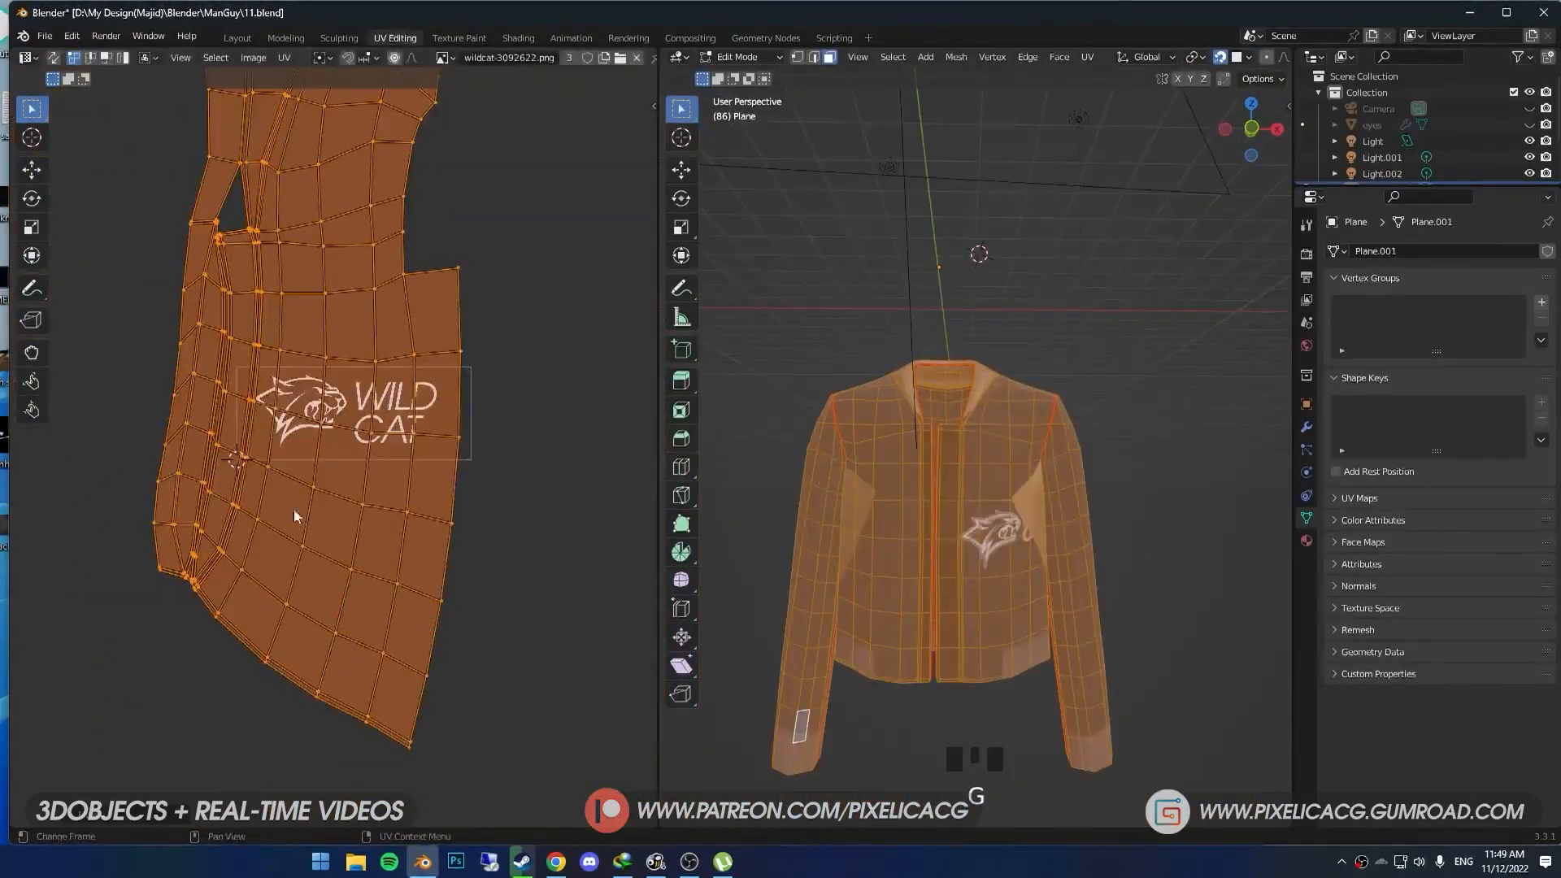
key("s")
left_click(294, 516)
key("g")
left_click(326, 487)
scroll(975, 456, "up", 4)
key("g")
left_click(672, 474)
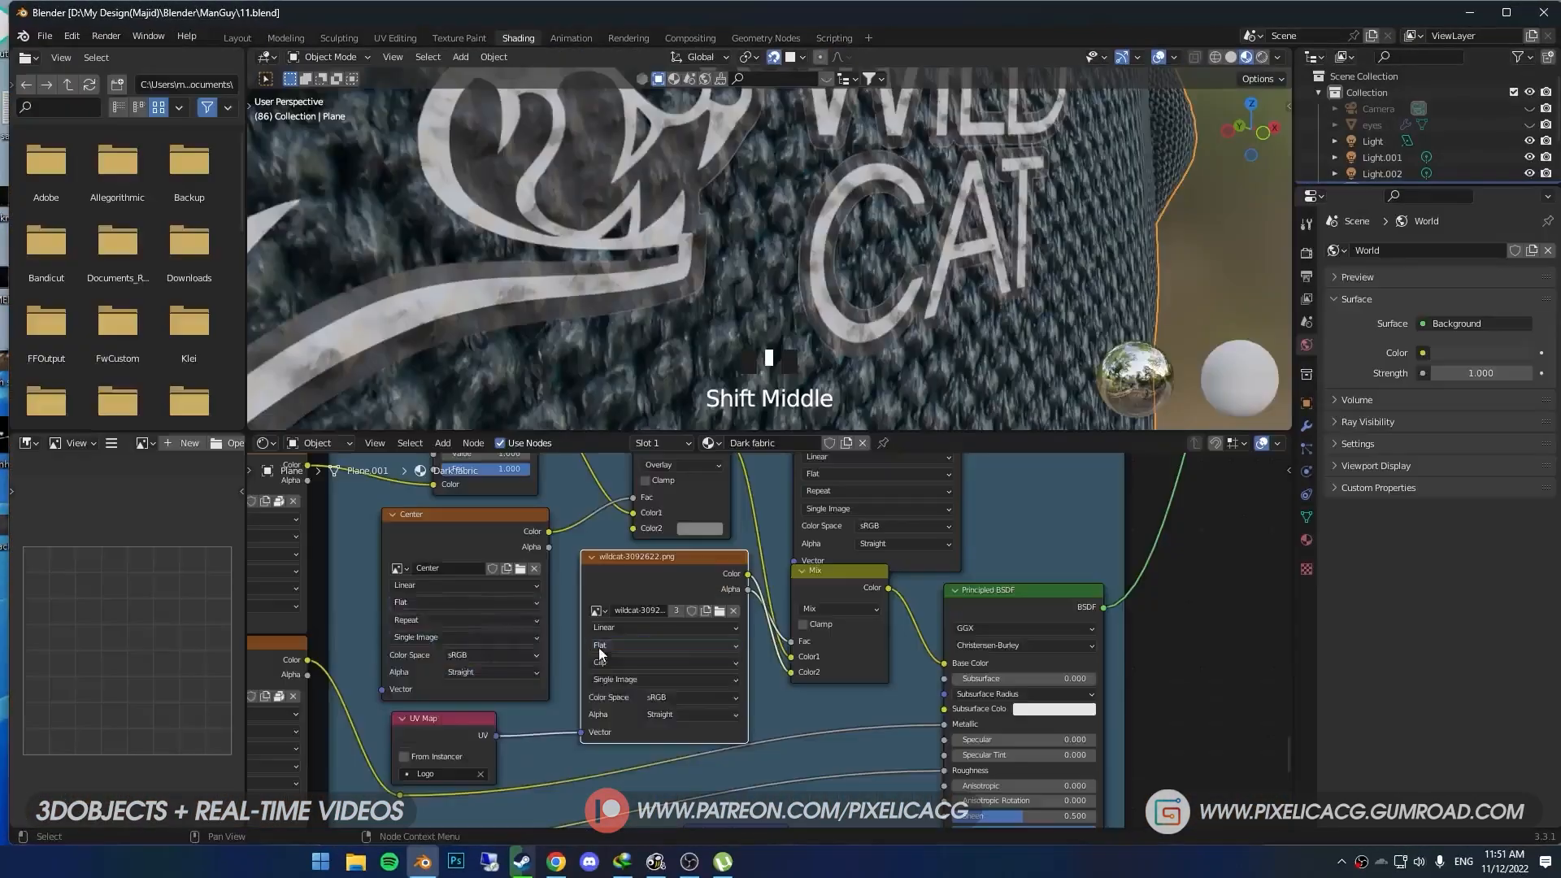
Set the wildcat image's alpha mode to Premultiplied and save the file.
left_click(675, 747)
scroll(731, 244, "down", 5)
scroll(650, 219, "up", 6)
middle_click_drag(650, 220, 555, 196)
scroll(650, 220, "down", 8)
middle_click_drag(731, 228, 813, 252, "shift")
key("ctrl+s")
scroll(808, 243, "down", 4)
scroll(814, 264, "down", 2)
middle_click_drag(817, 281, 760, 191, "shift")
scroll(774, 195, "up", 5)
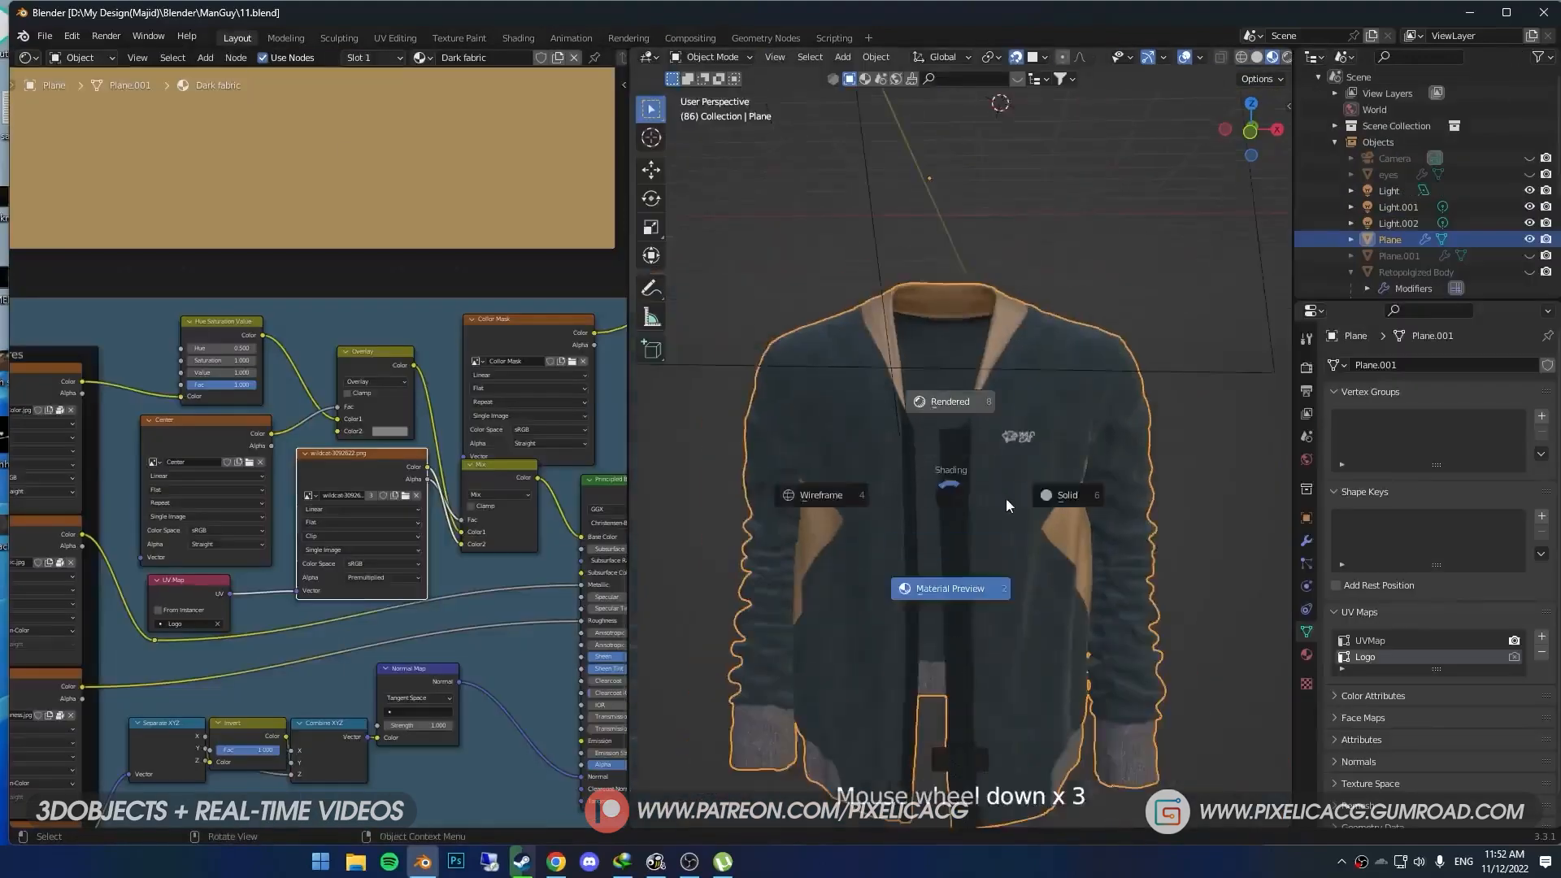
Build a procedural pattern from UV-mapped Musgrave and Voronoi Texture nodes, with the Voronoi scale reduced to 2.3.
scroll(1006, 499, "up", 3)
middle_click_drag(989, 490, 1040, 454)
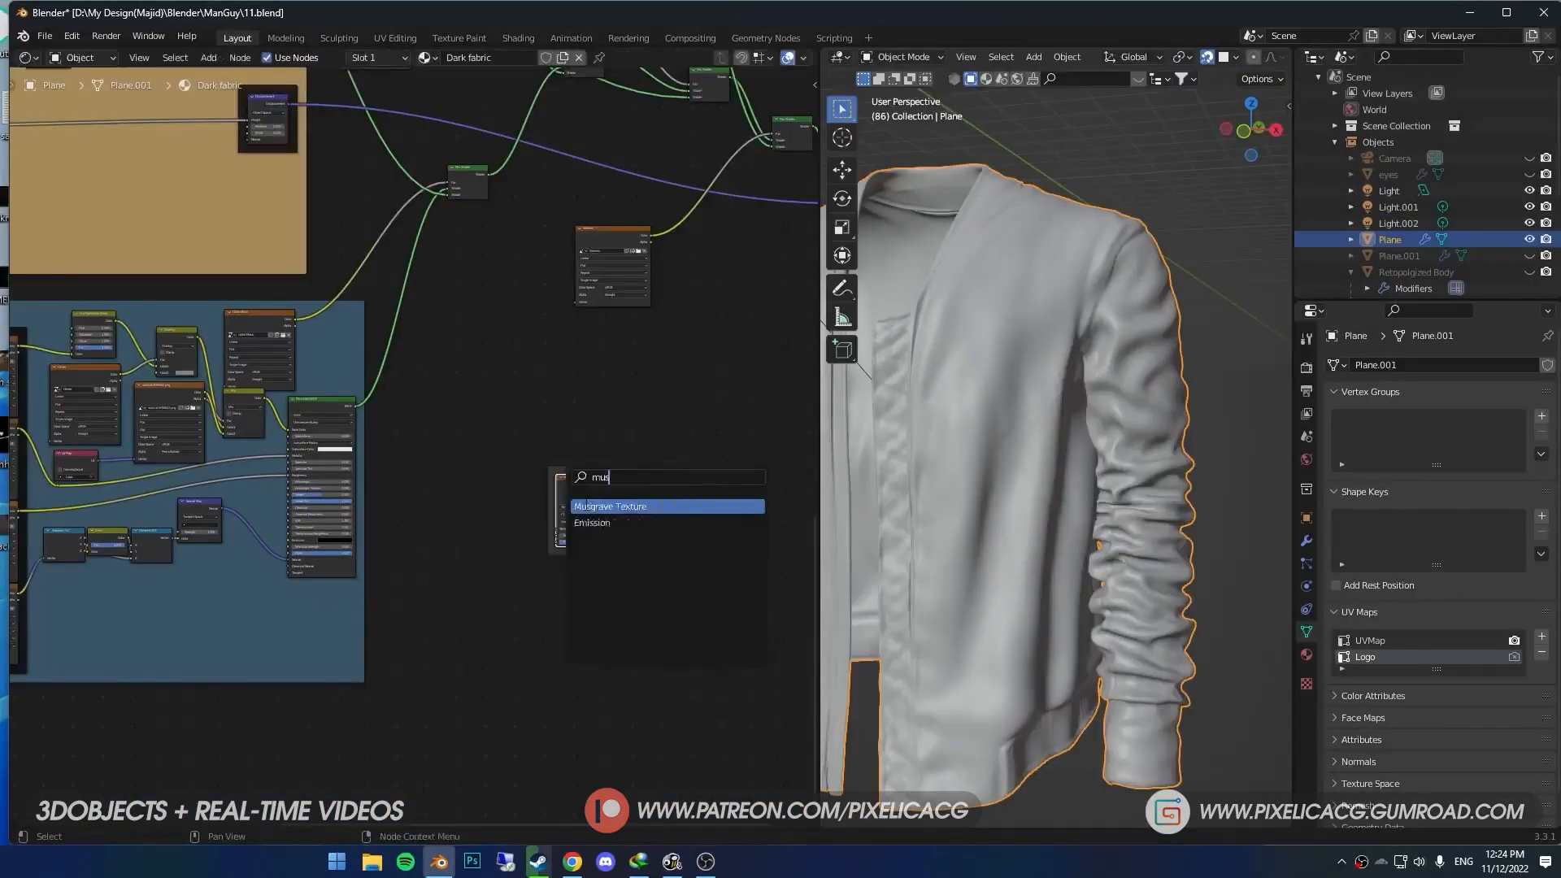
scroll(551, 490, "up", 4)
middle_click_drag(552, 489, 376, 513)
left_click_drag(248, 518, 294, 534)
scroll(397, 488, "up", 1)
middle_click_drag(560, 494, 420, 505)
key("shift+a")
left_click(420, 504)
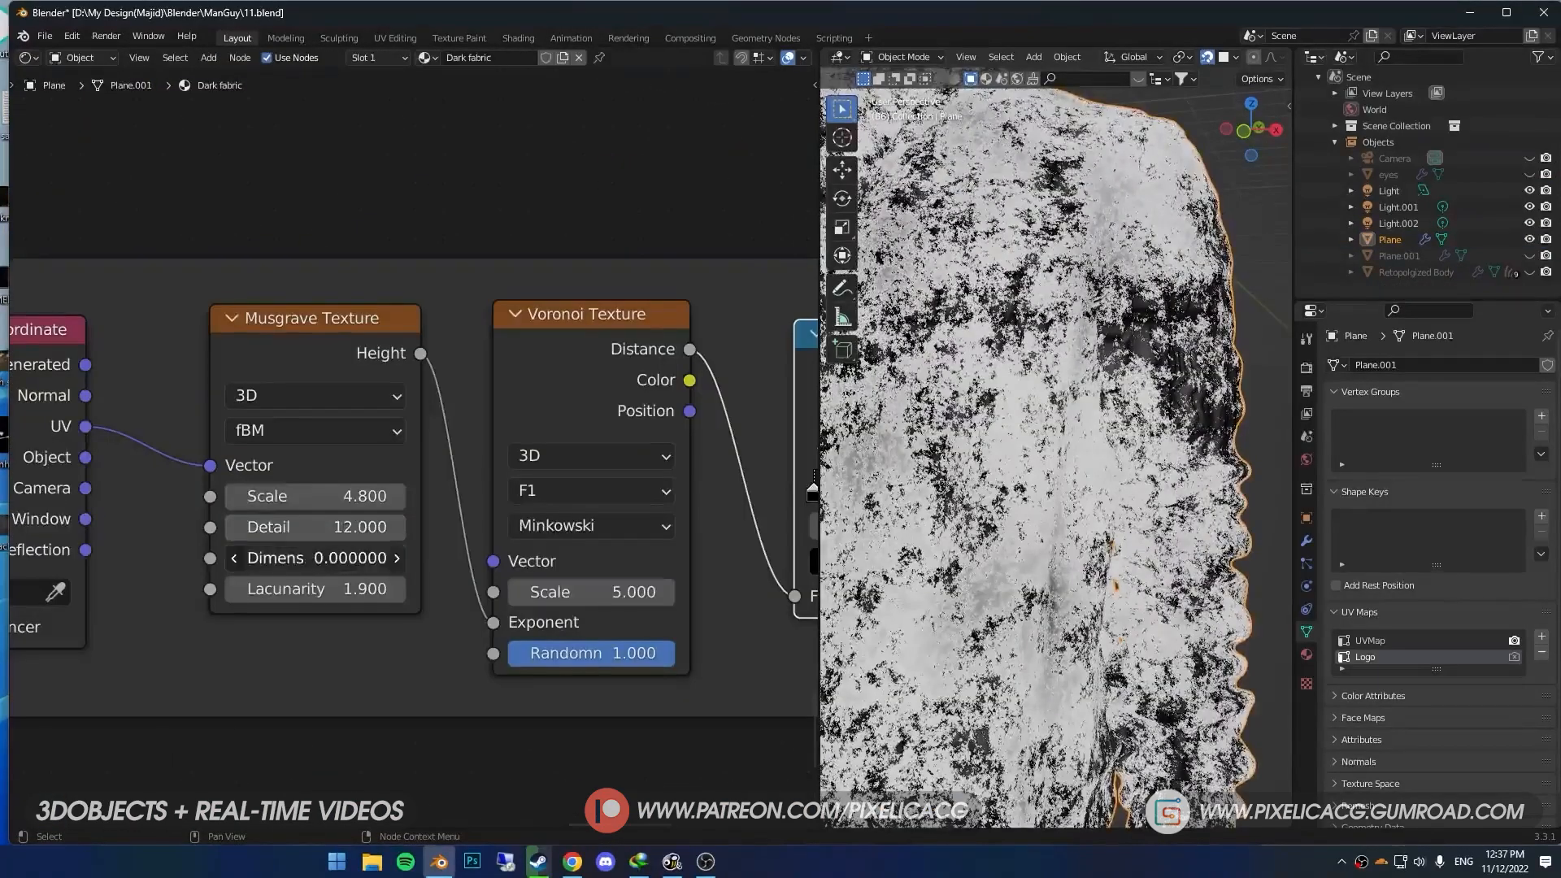
left_click_drag(590, 592, 553, 591)
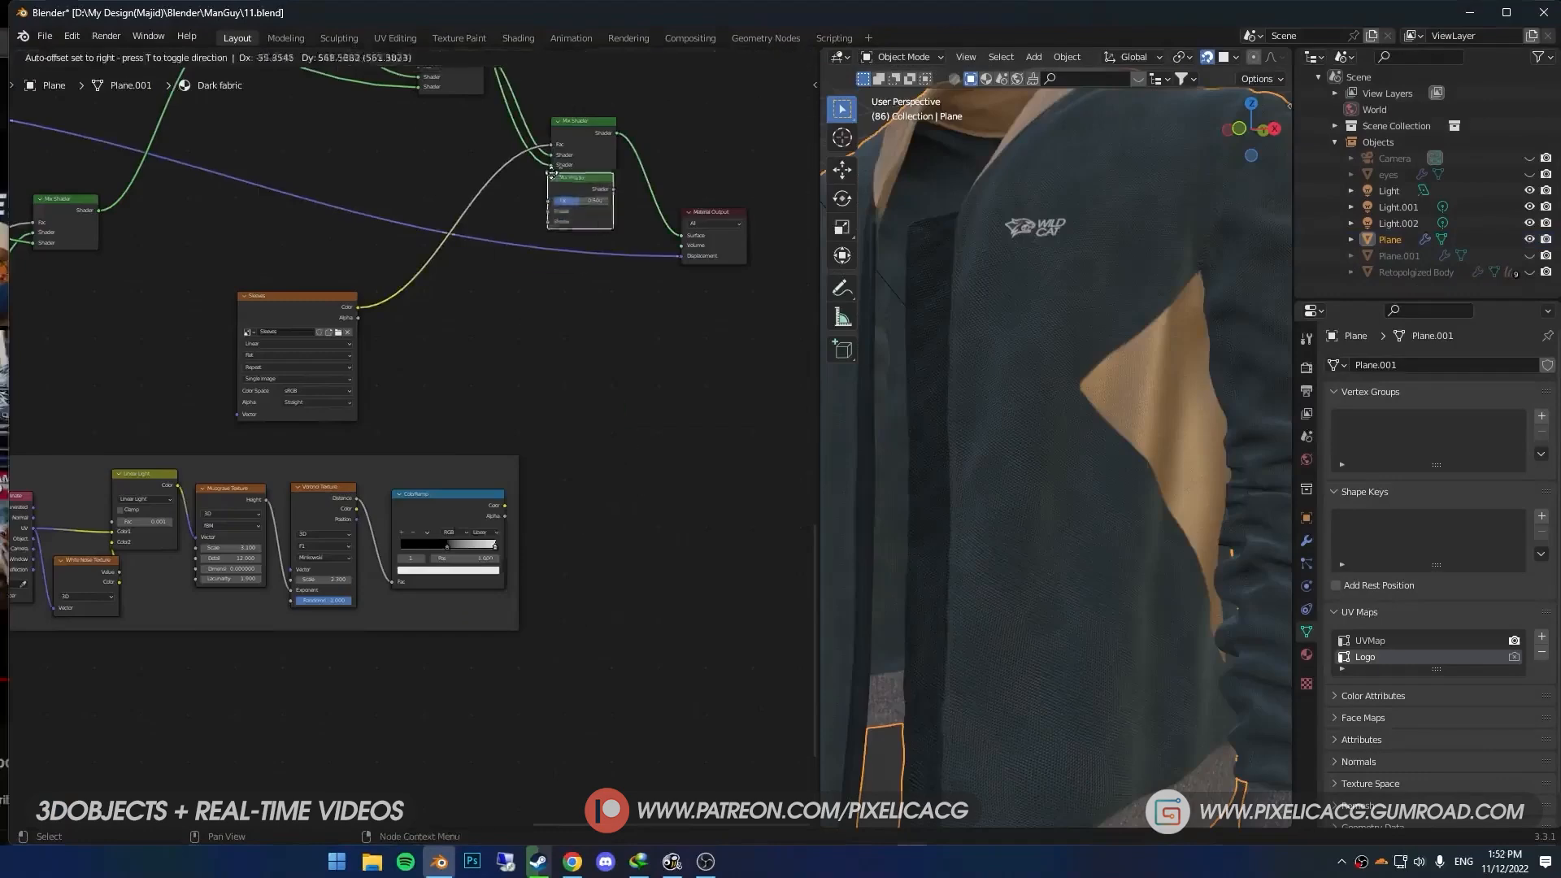
Insert another Mix Shader before the Material Output and connect the ColorRamp's color to its factor.
left_click(608, 166)
middle_click_drag(697, 186, 649, 272)
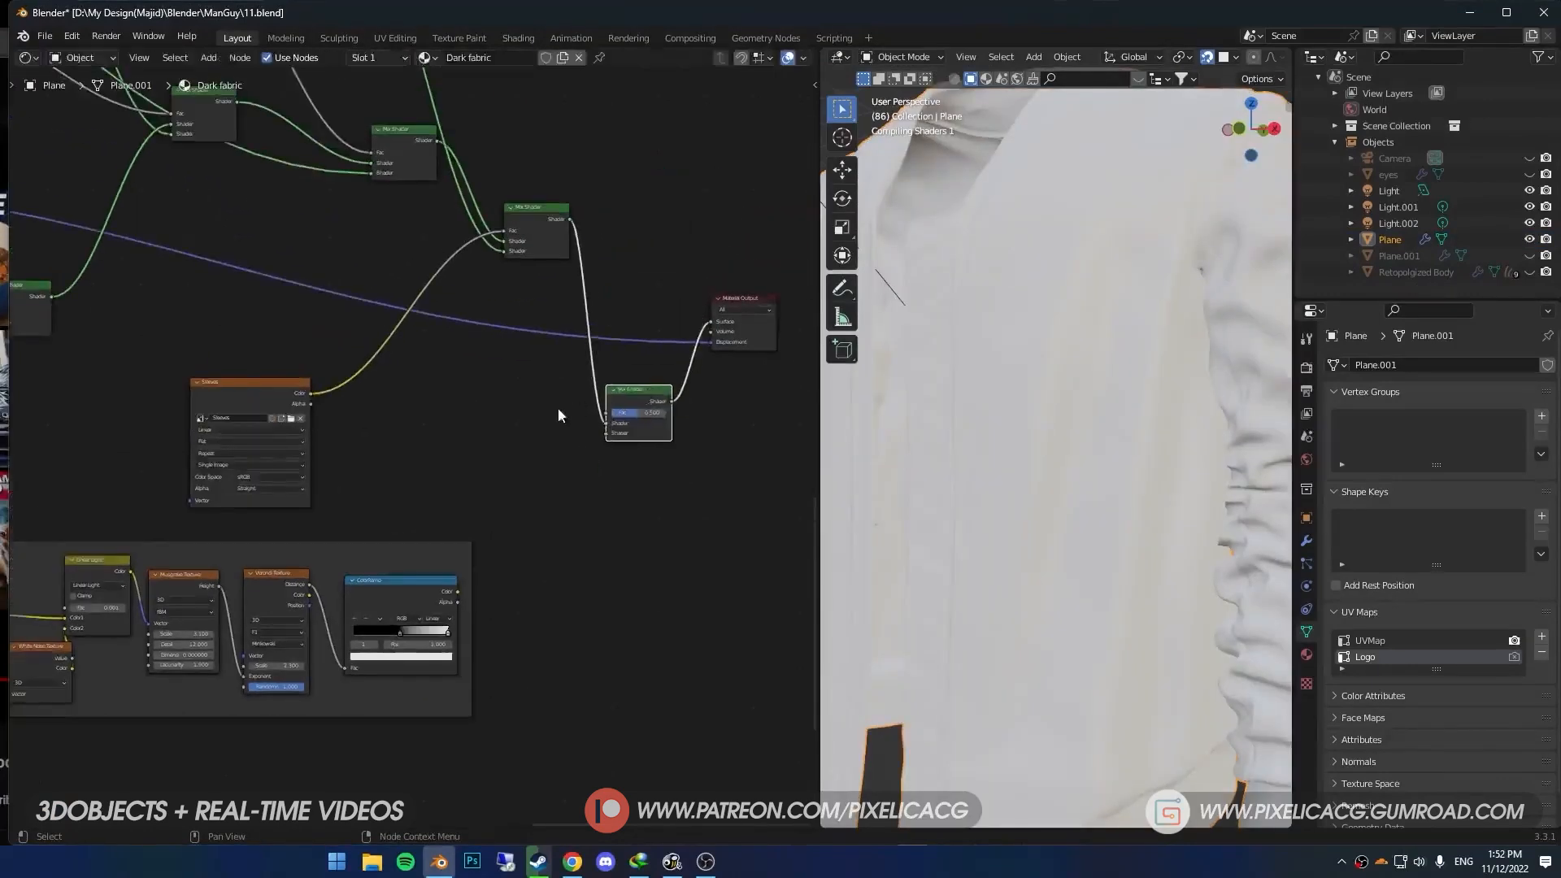
middle_click_drag(574, 409, 606, 396)
left_click_drag(490, 579, 529, 496)
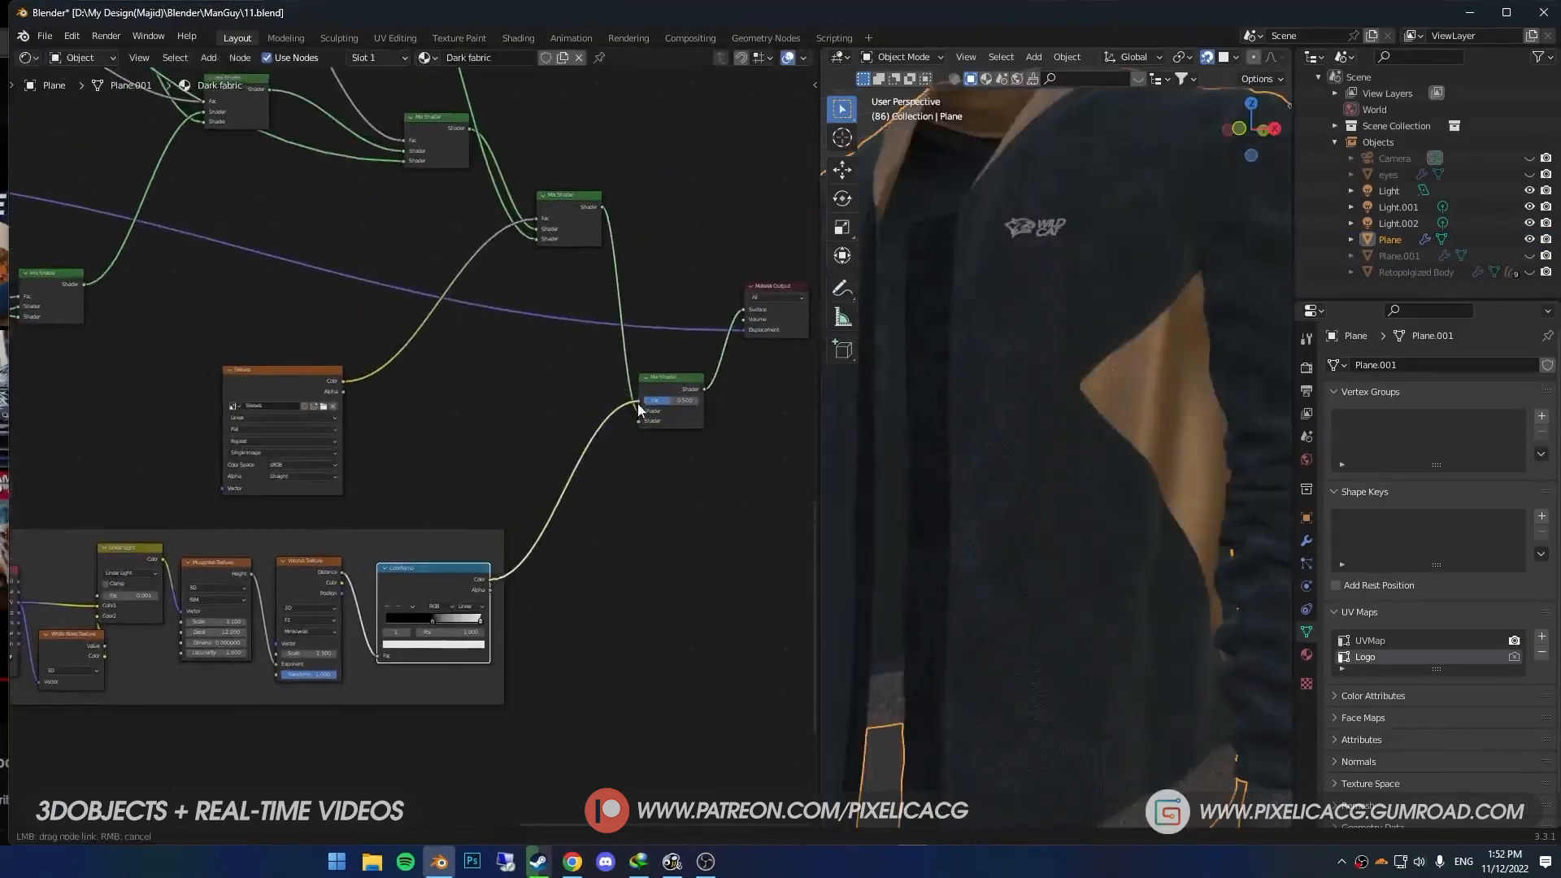
left_click_drag(638, 404, 639, 402)
Add a Principled BSDF and connect it to the second shader input of the last Mix Shader.
middle_click_drag(642, 413, 597, 424)
middle_click_drag(983, 477, 1011, 479)
key("shift+a")
left_click(599, 508)
type("prin")
key("Return")
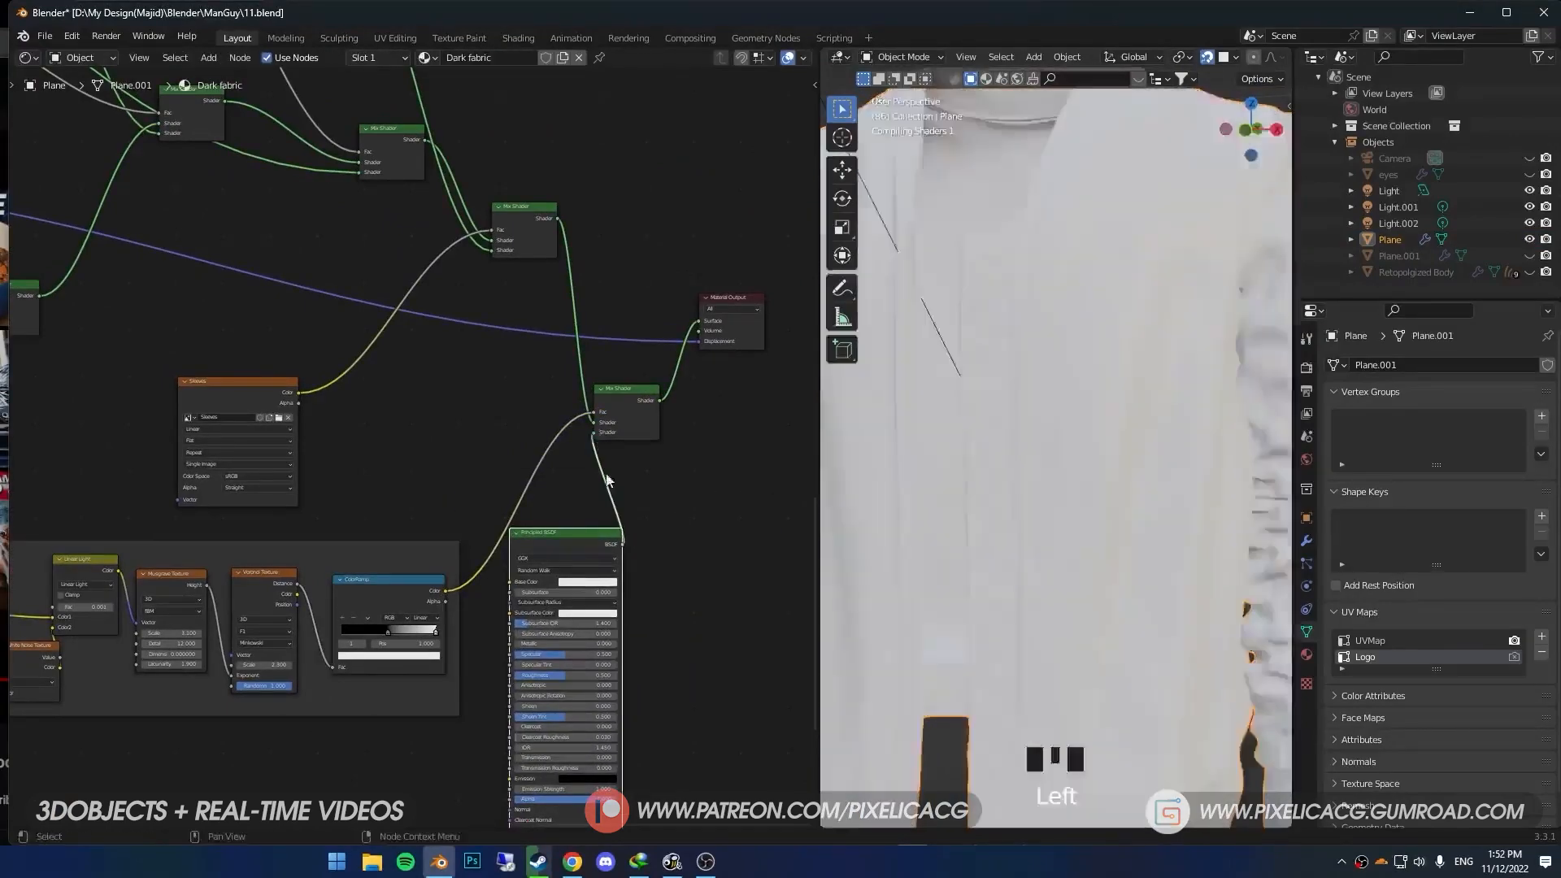
left_click_drag(597, 437, 595, 433)
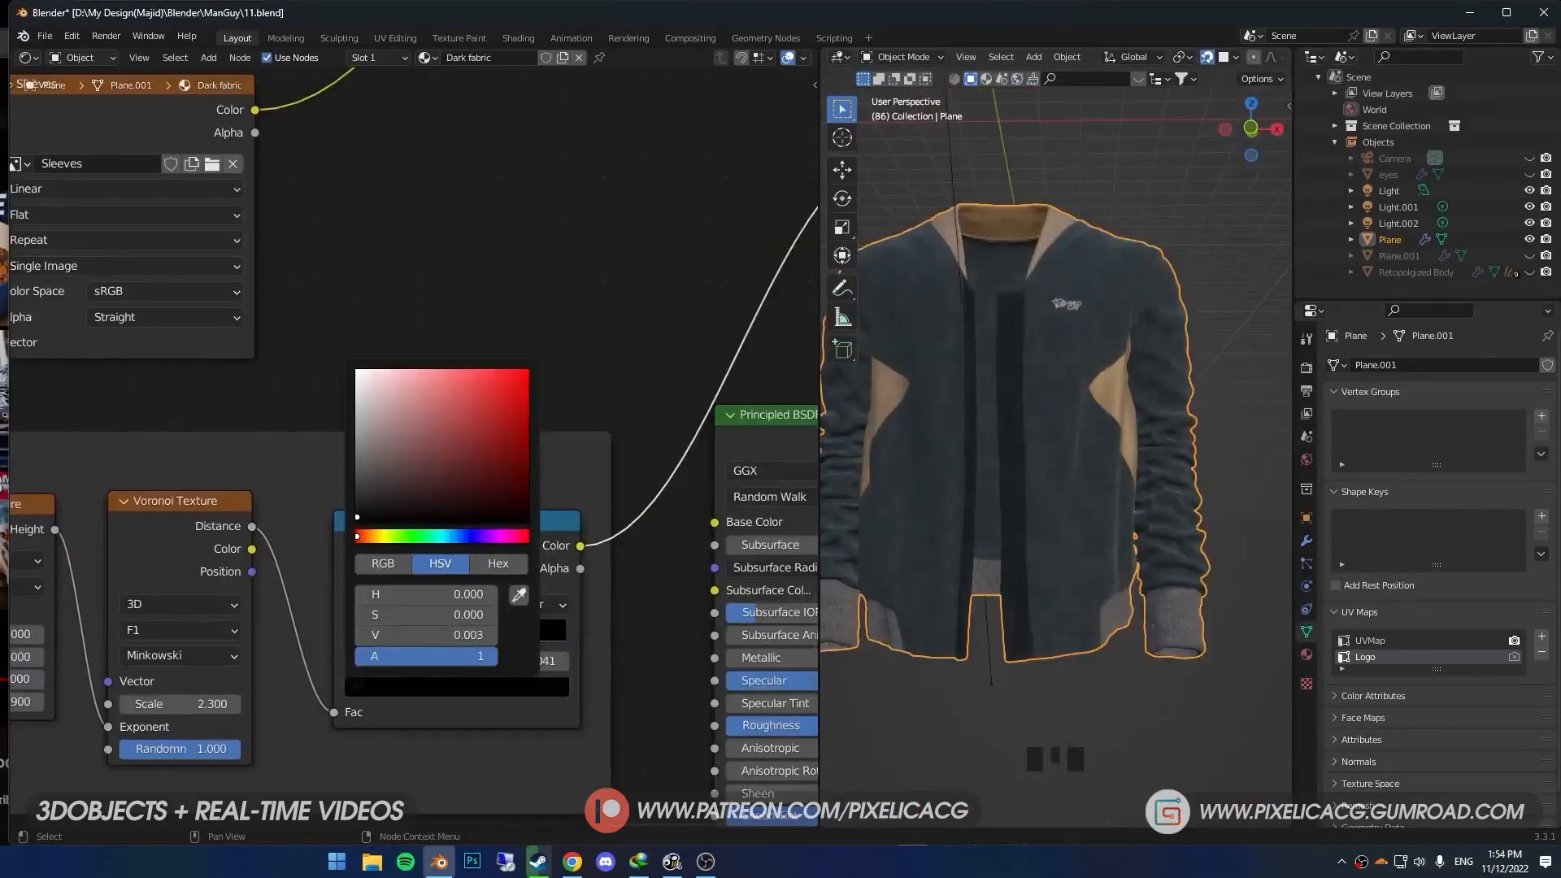
Slightly brighten the selected near-black stop of the ColorRamp that drives the last Mix Shader.
left_click_drag(357, 517, 357, 511)
middle_click_drag(1034, 543, 1030, 561)
scroll(1031, 561, "up", 2)
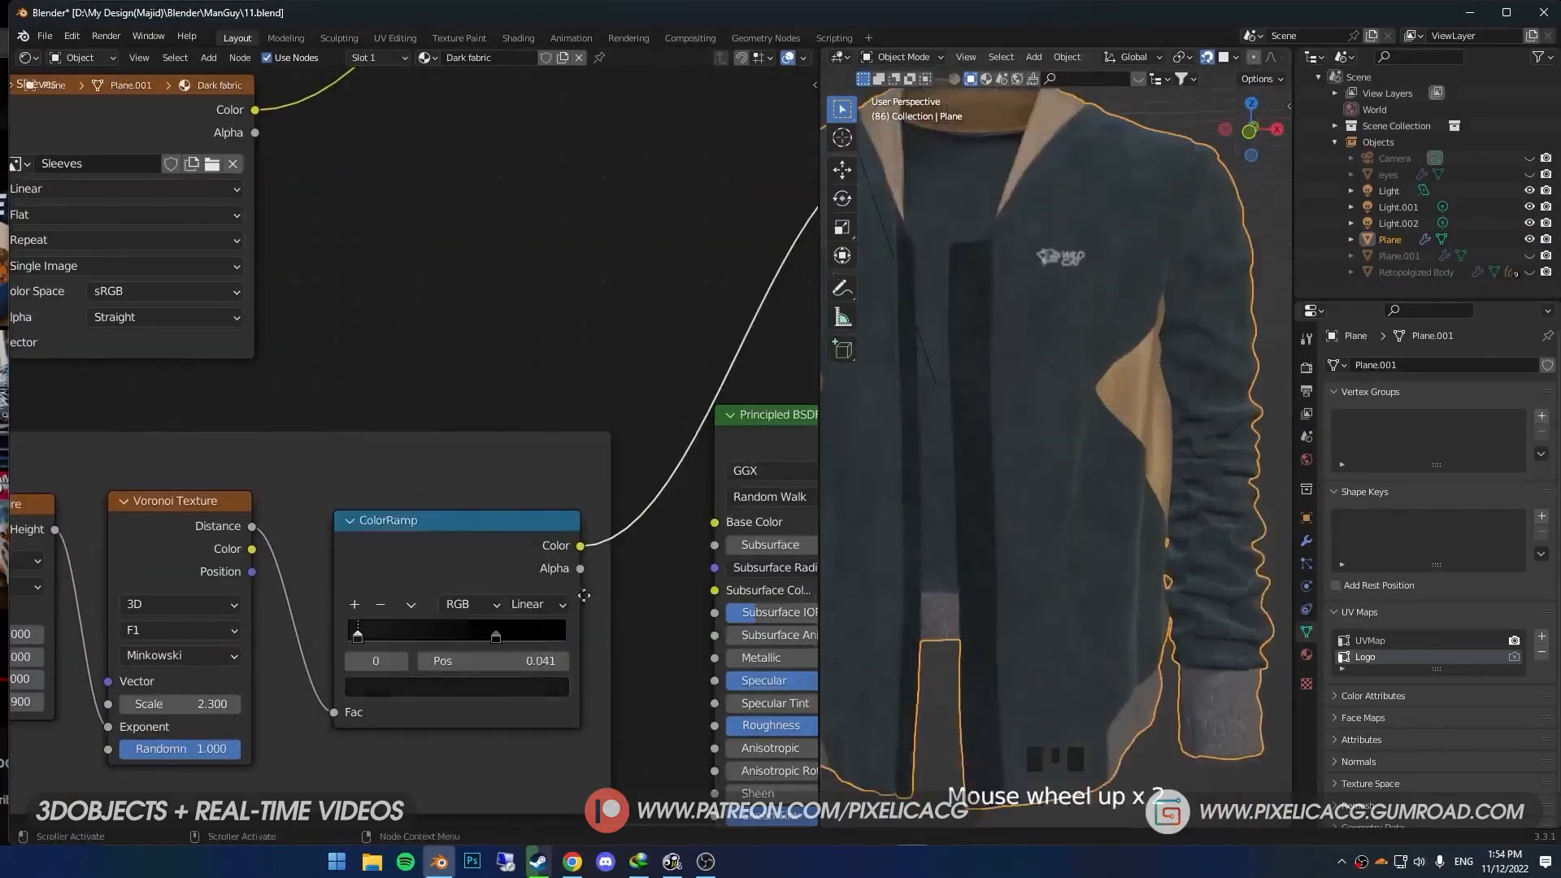
scroll(532, 437, "down", 8)
middle_click_drag(531, 437, 536, 417)
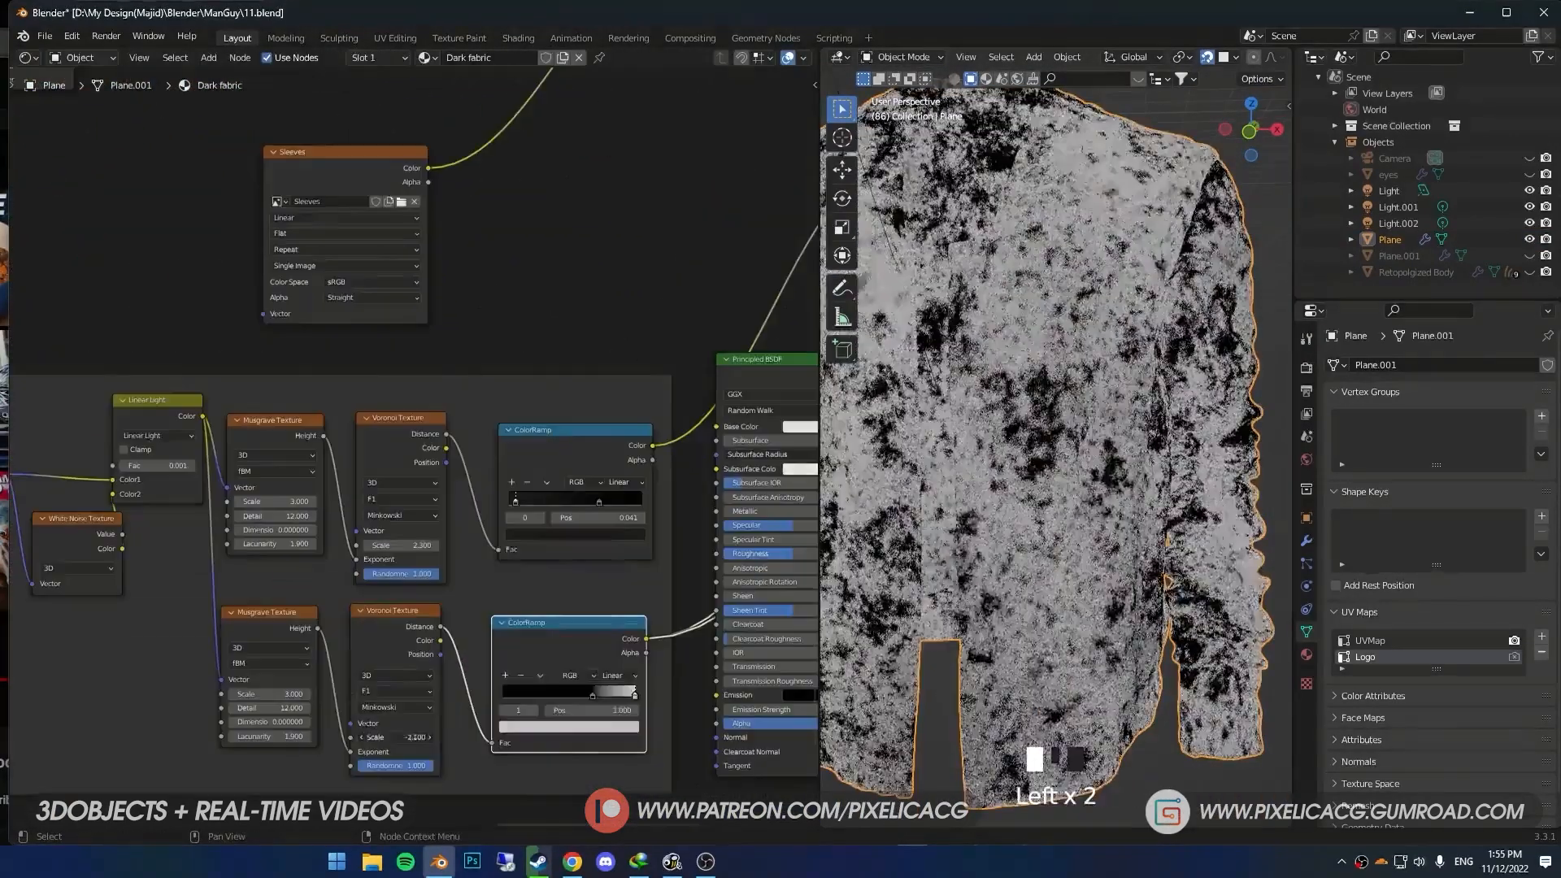
Adjust the scale of the lower Voronoi Texture feeding the last Mix Shader's ColorRamp in the Dark fabric material.
left_click_drag(268, 707, 278, 708)
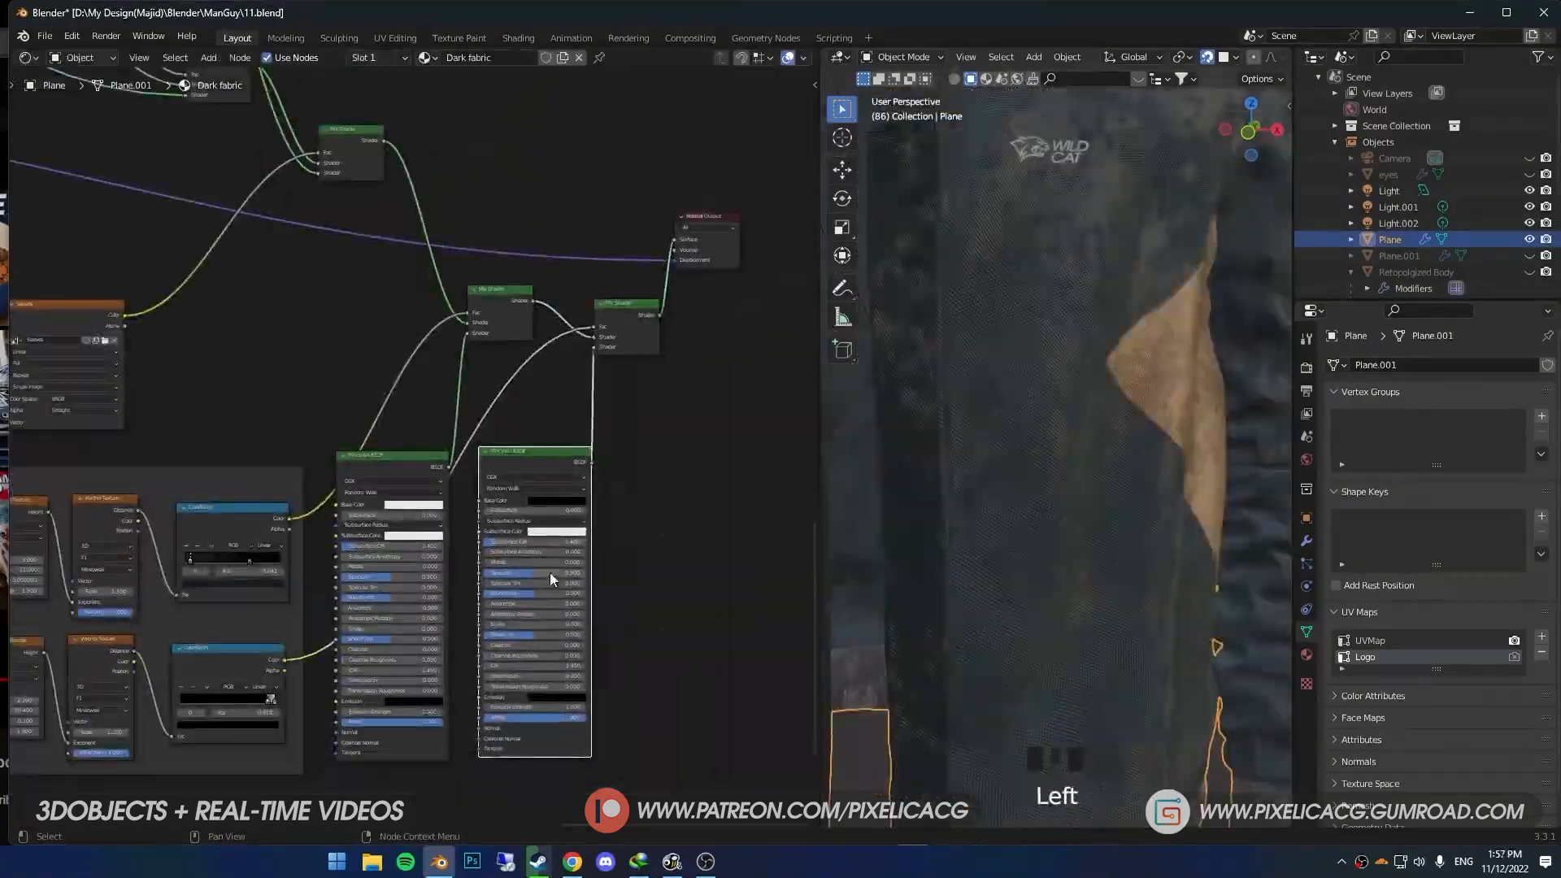
middle_click_drag(319, 664, 324, 684)
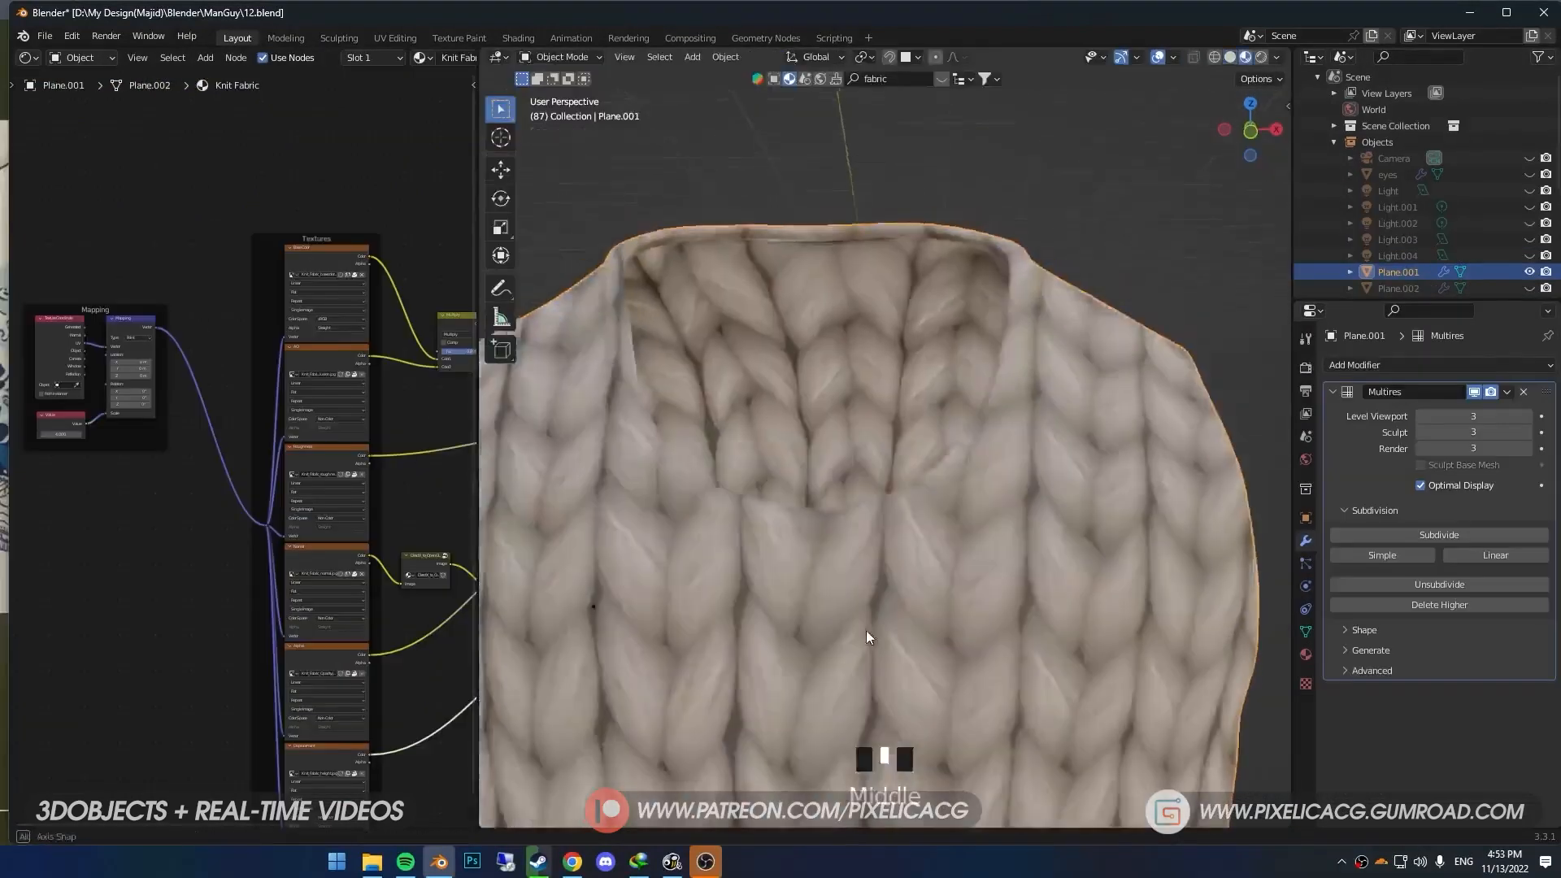
Set the Value node driving the Knit Fabric mapping scale to 35.
scroll(813, 569, "down", 4)
scroll(162, 293, "up", 3)
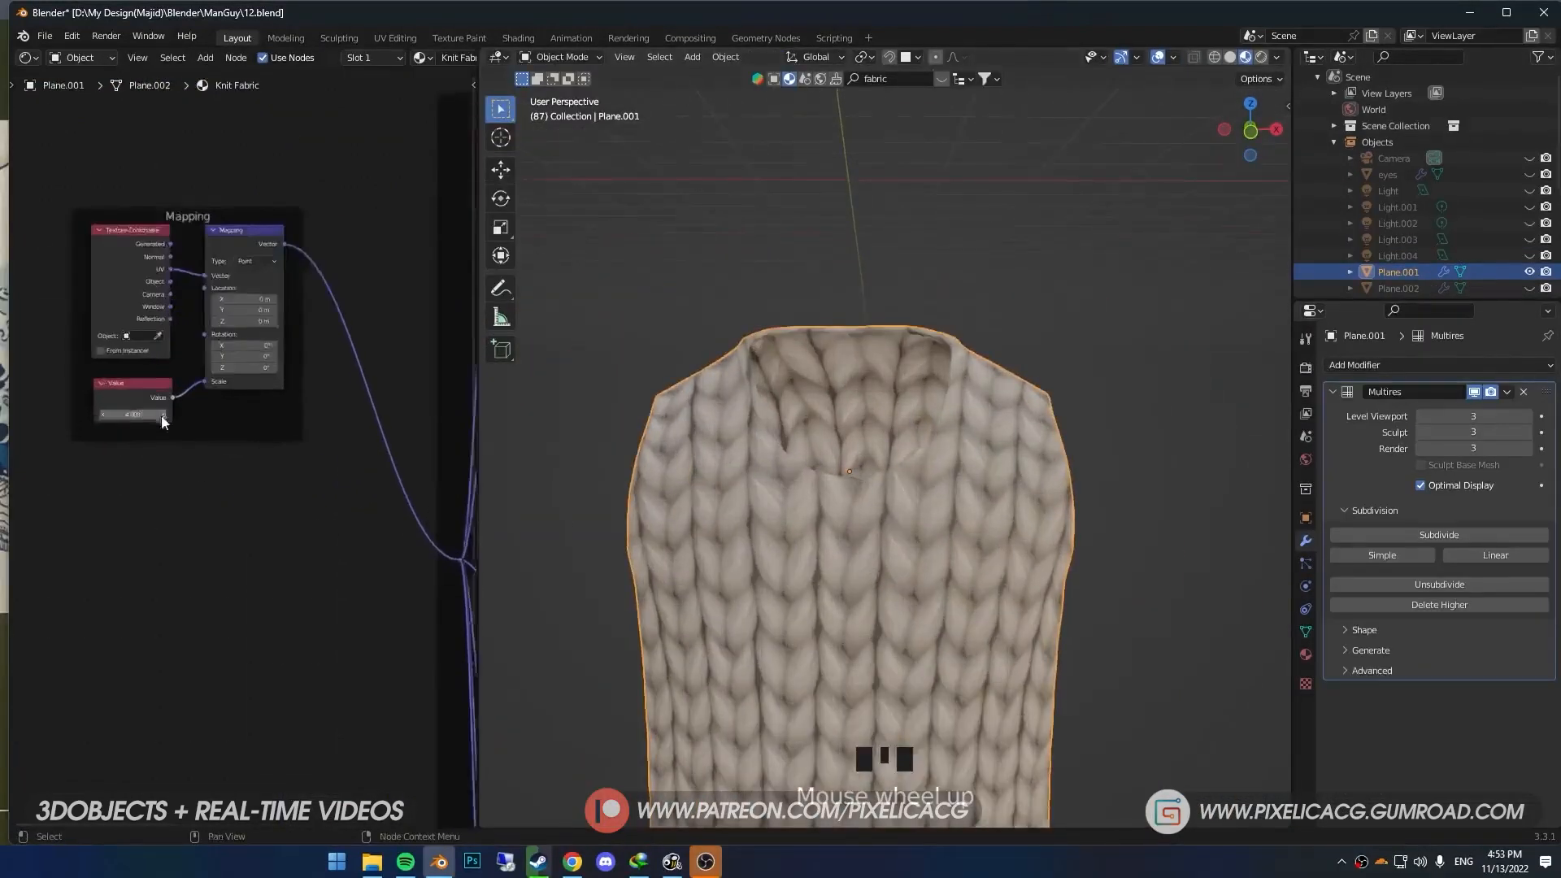
left_click(295, 365)
Select an edge loop across the shoulder area of the undershirt mesh in Edit Mode.
left_click(989, 534, "alt")
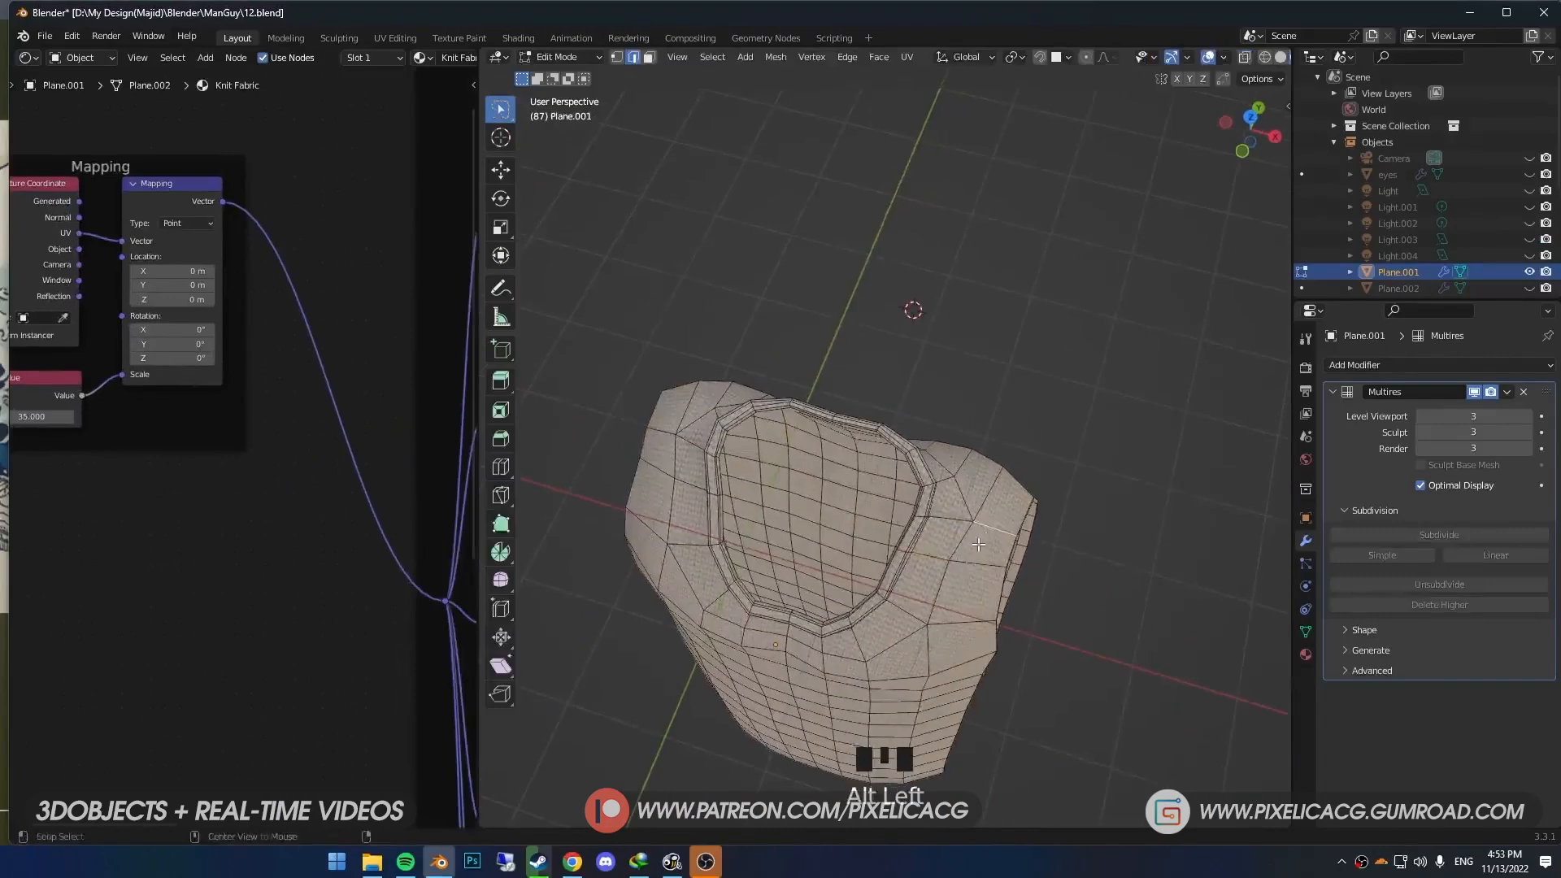
middle_click_drag(951, 516, 961, 521)
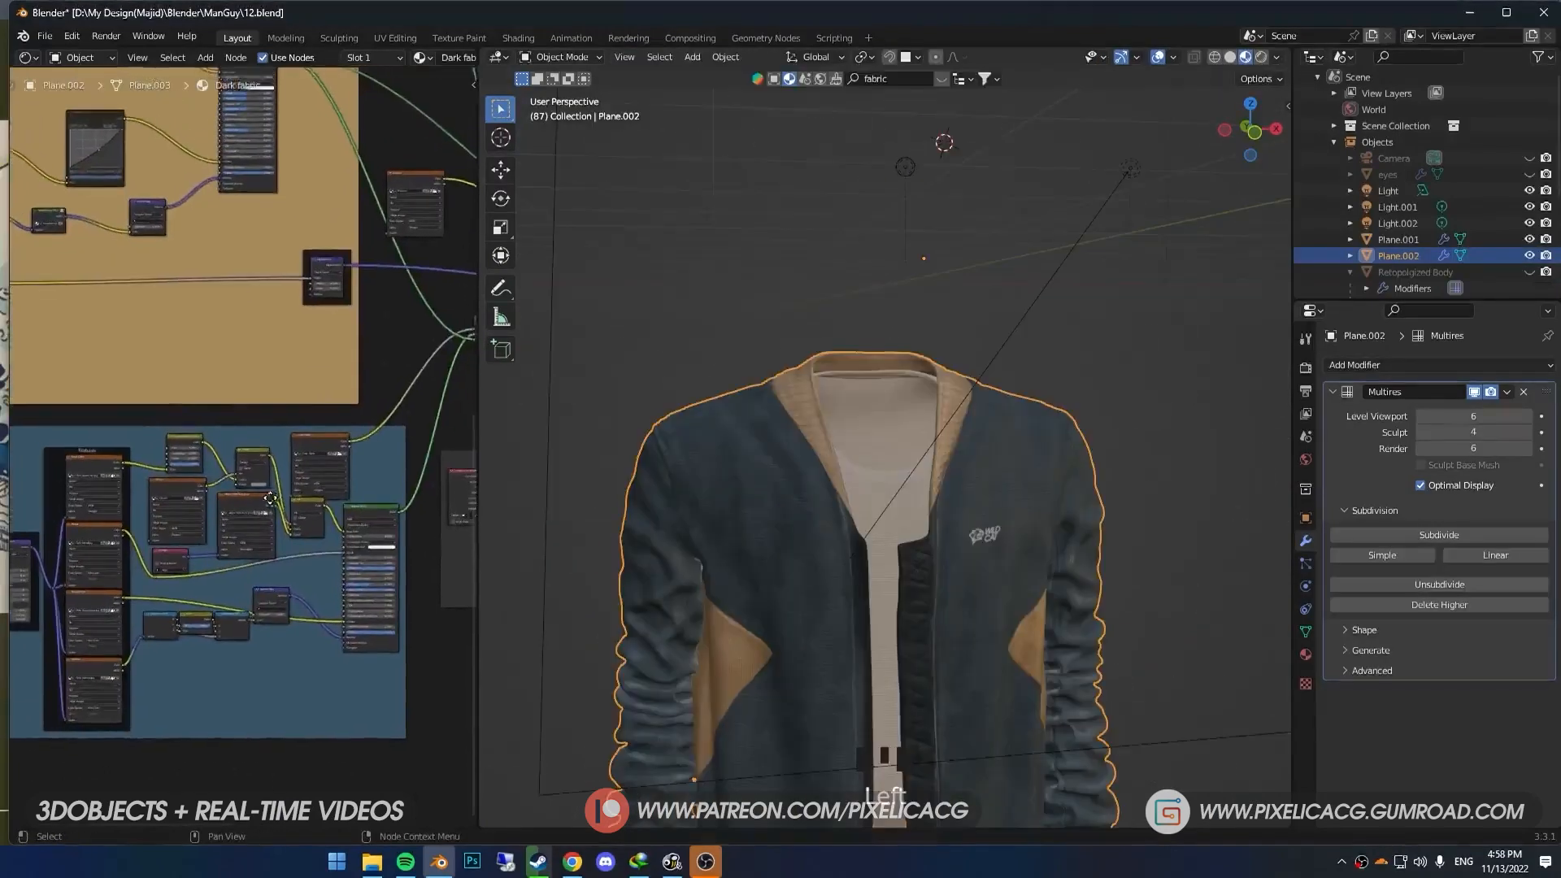
Copy the procedural Musgrave, Voronoi and ColorRamp chain from the jacket's Dark fabric material and paste it into the undershirt's Knit Fabric material.
left_click(347, 461)
scroll(347, 461, "up", 8)
middle_click_drag(351, 439, 428, 443)
left_click_drag(434, 417, 436, 421)
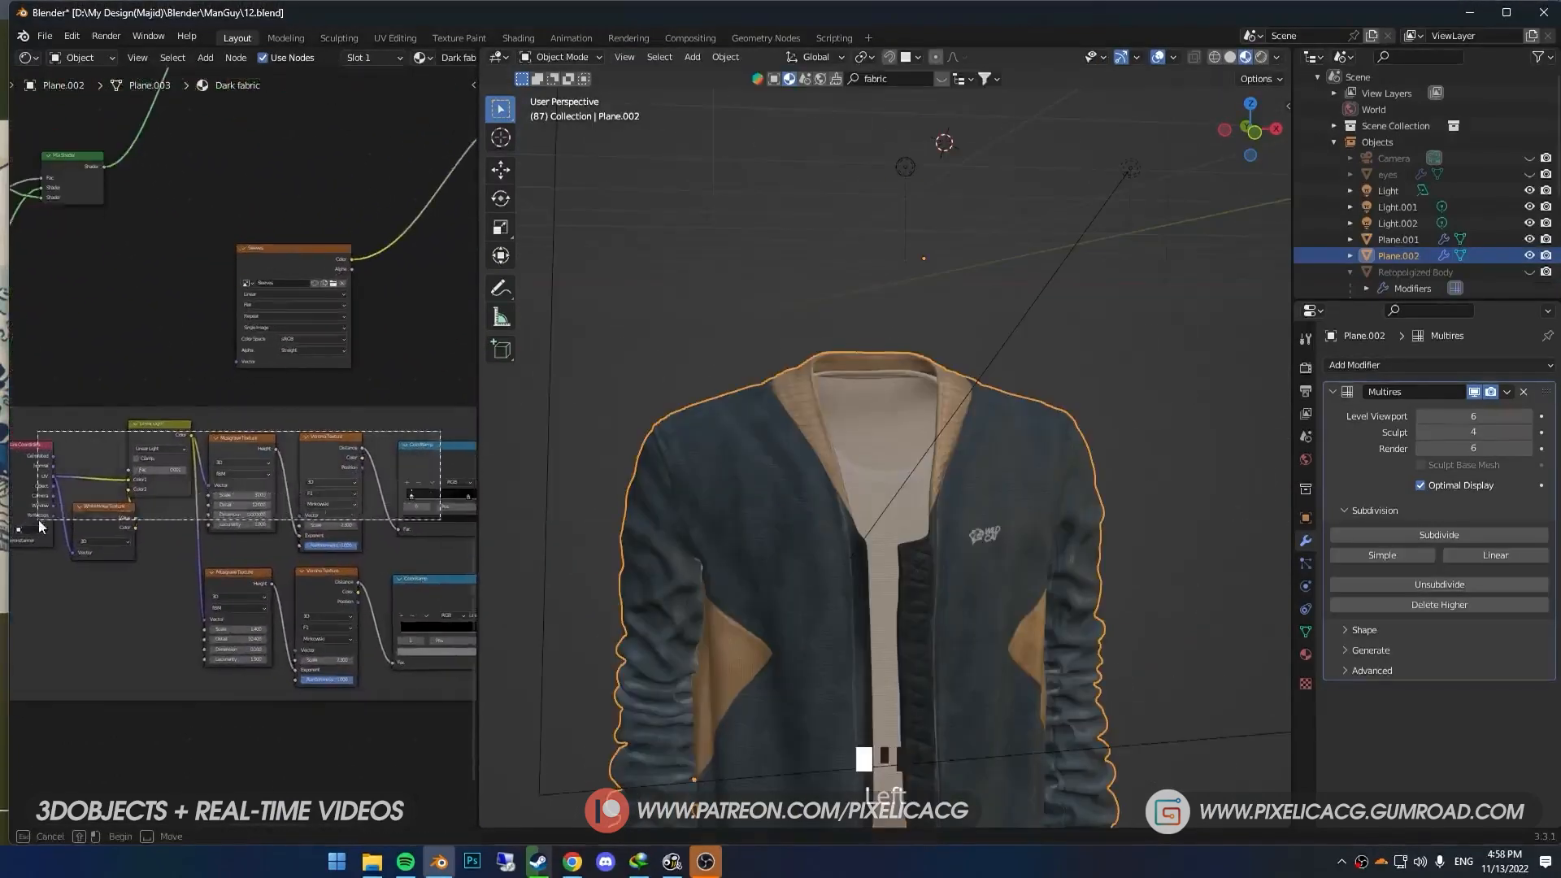
key("ctrl+c")
left_click(851, 457)
middle_click_drag(73, 631, 304, 647)
key("ctrl+v")
key("g")
left_click(359, 442)
scroll(358, 442, "up", 5)
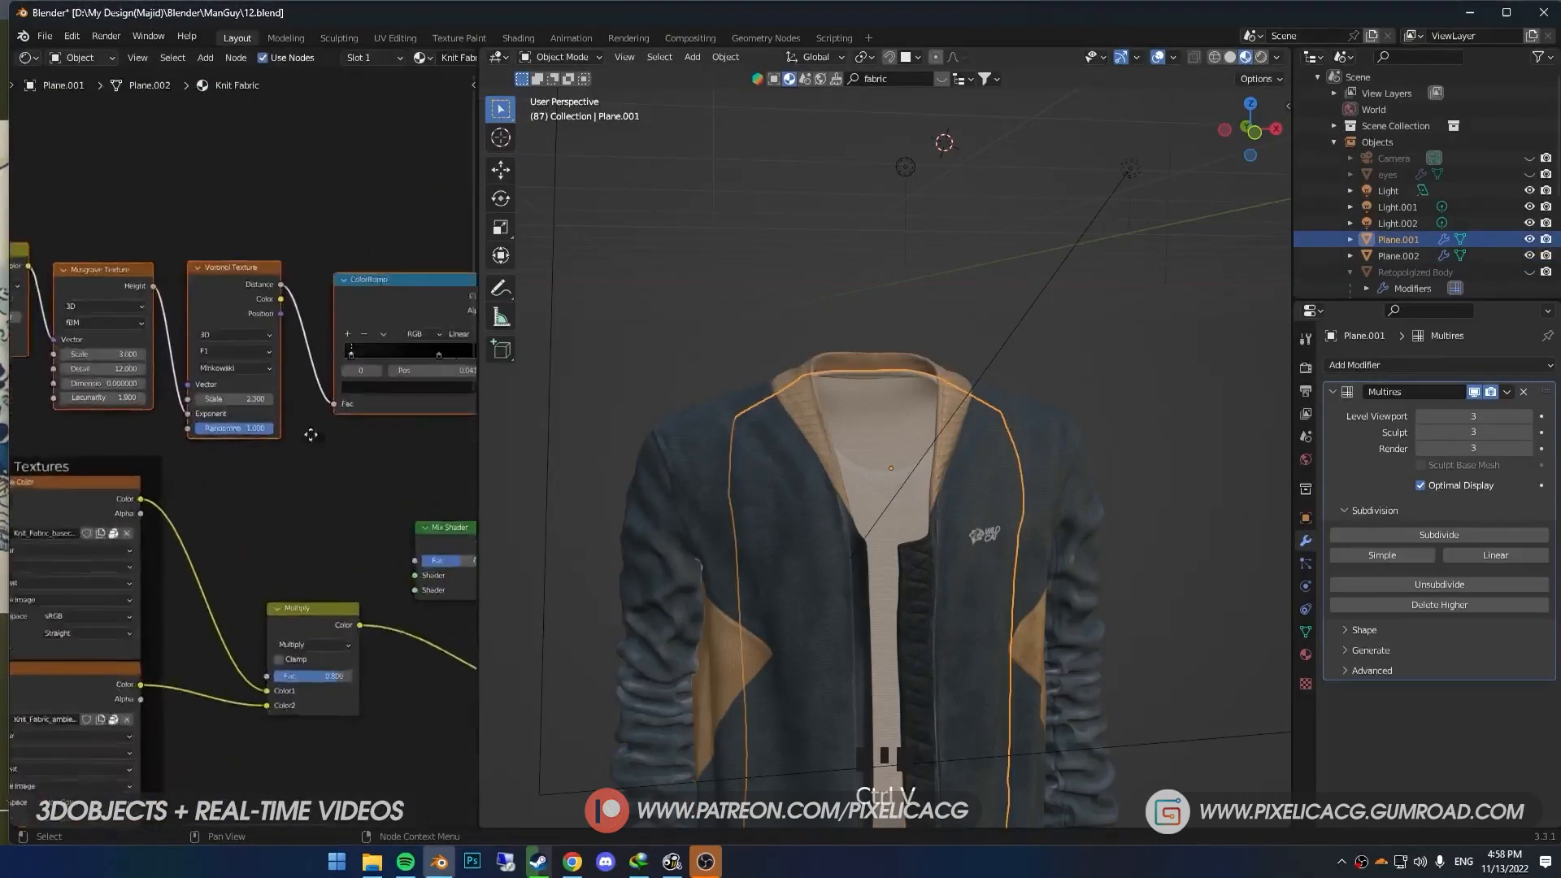
Delete a node below the pasted chain in the Knit Fabric material and search for a Mix node to add.
middle_click_drag(407, 488, 173, 439)
left_click_drag(240, 488, 235, 569)
key("x")
key("shift+a")
type("mi")
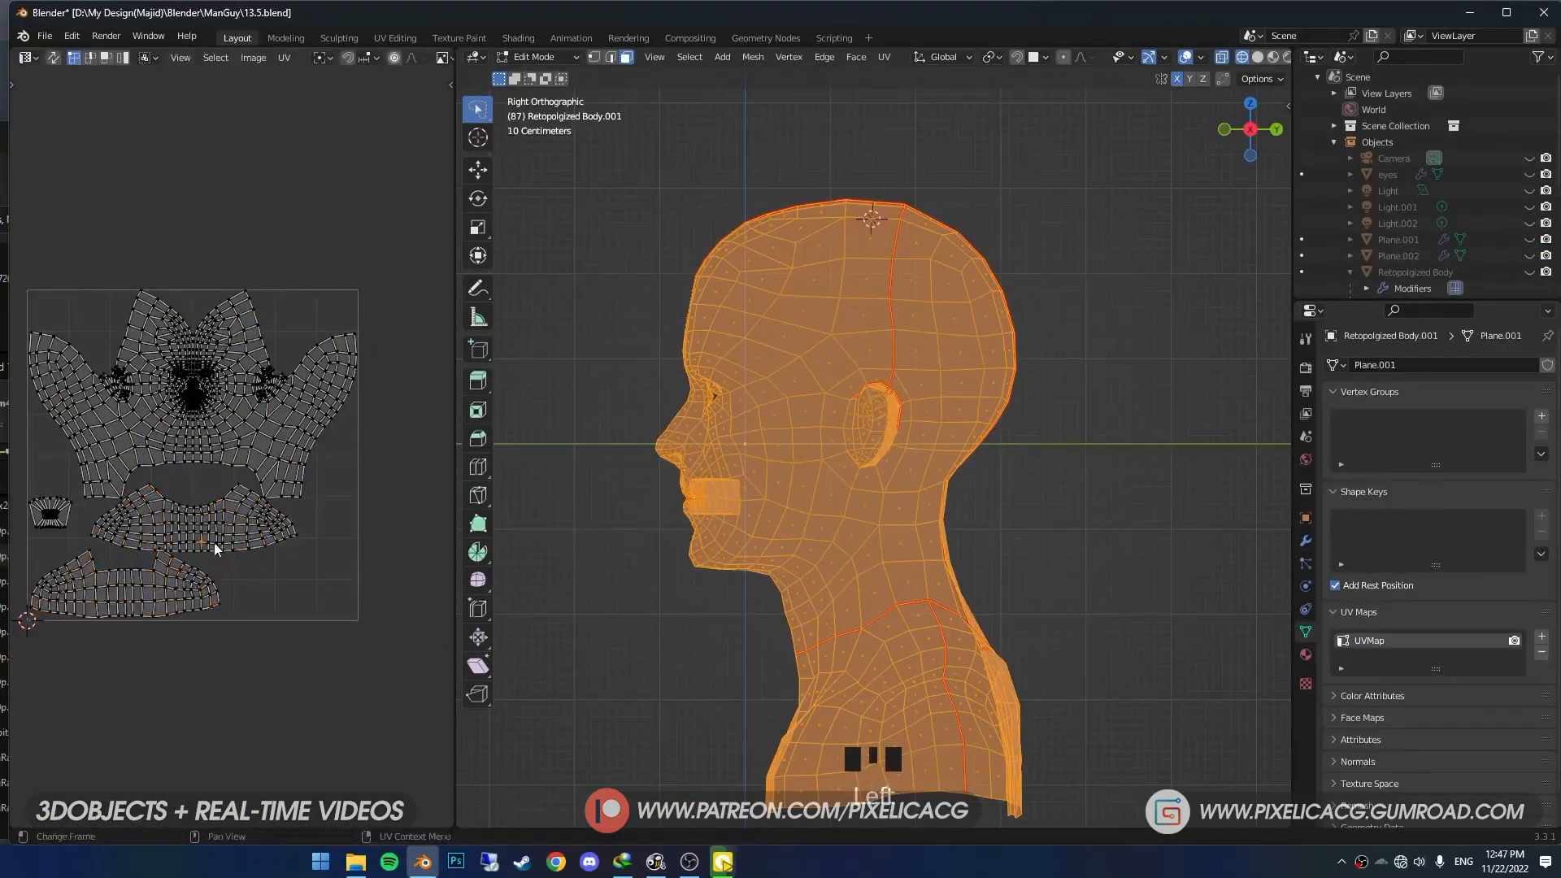
Load the head's colour image from the TGA folder into the Stretched Uvs material and return to the Layout workspace.
scroll(280, 533, "up", 5)
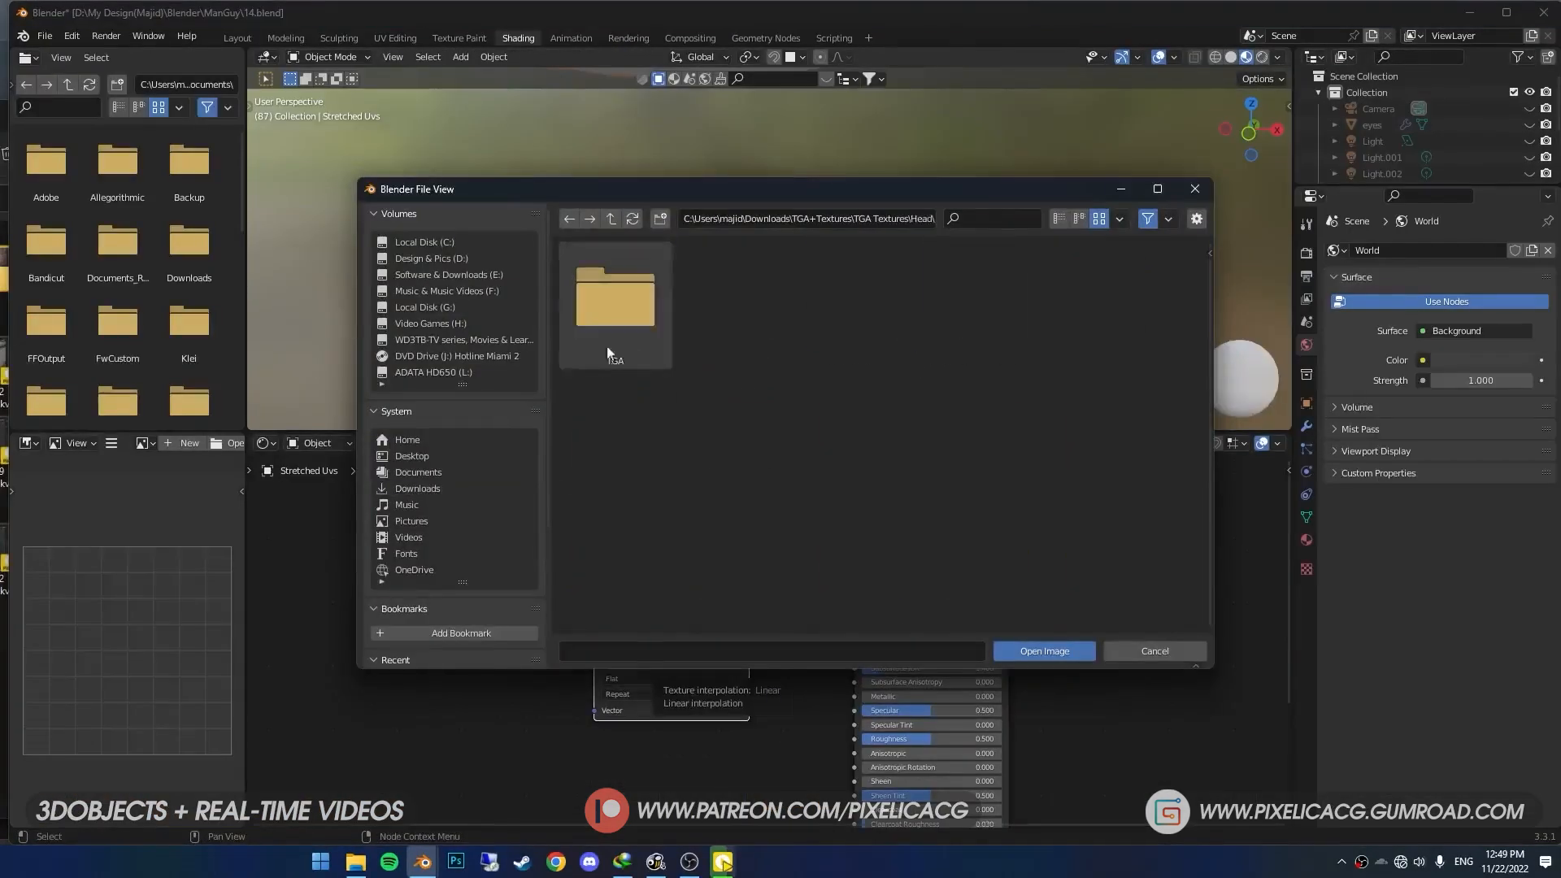
double_click(607, 344)
double_click(748, 443)
key("KP_Decimal")
left_click(237, 39)
Switch the viewport to Rendered shading and make a light visible to show the texture on the Stretched Uvs head.
key("z")
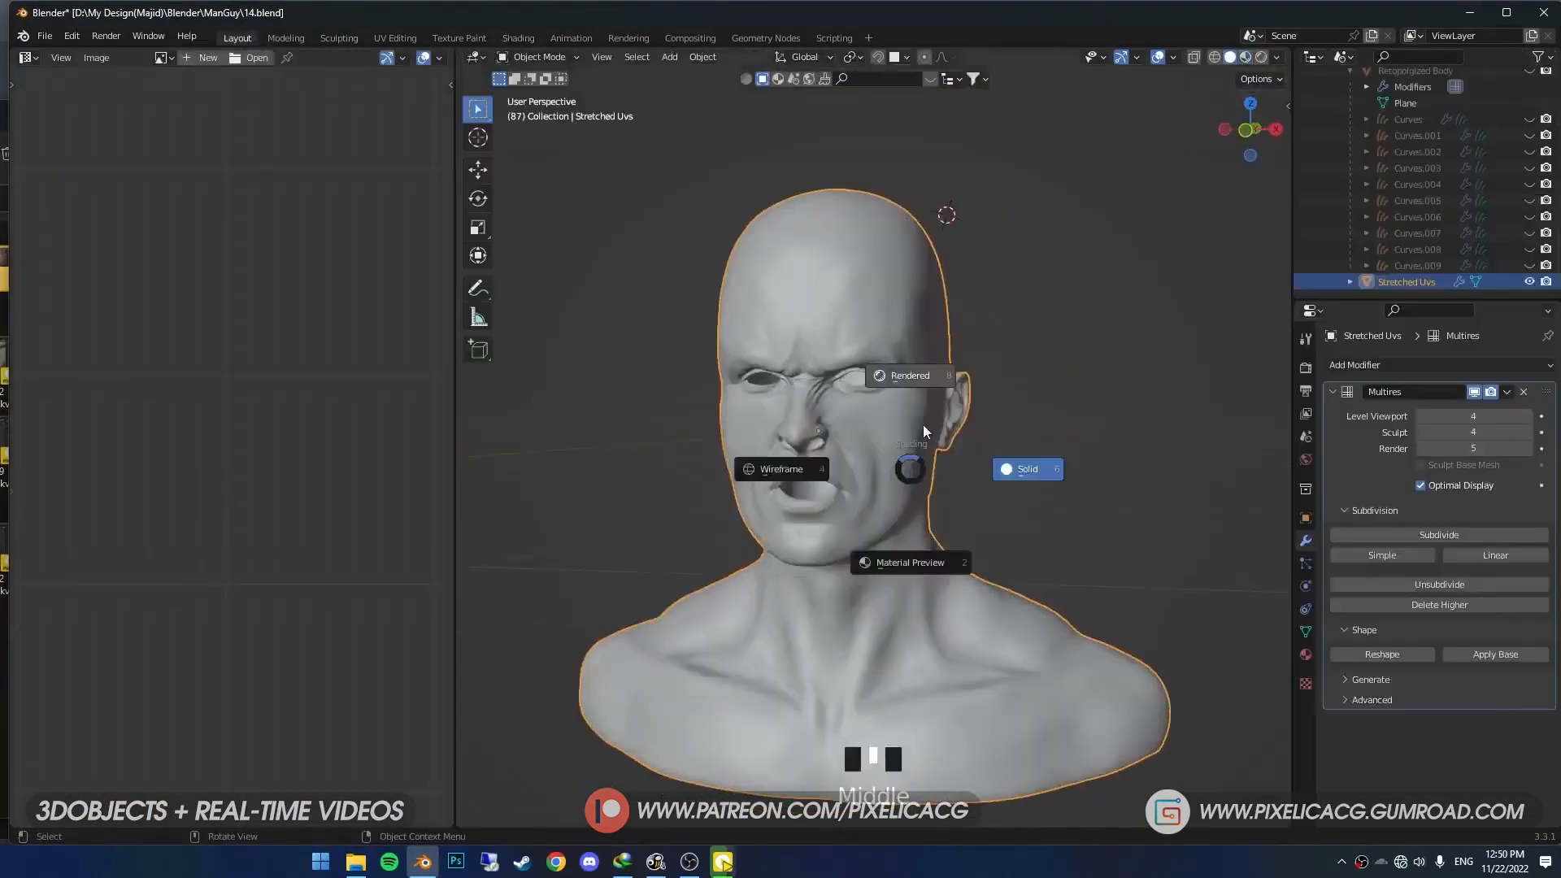
left_click(904, 375)
scroll(1491, 231, "up", 5)
left_click(1529, 190)
mouse_move(919, 325)
middle_mouse_down()
mouse_move(1099, 317)
mouse_move(1016, 341)
middle_mouse_up()
Show Colour_16k.tga in the image editor.
left_click(162, 58)
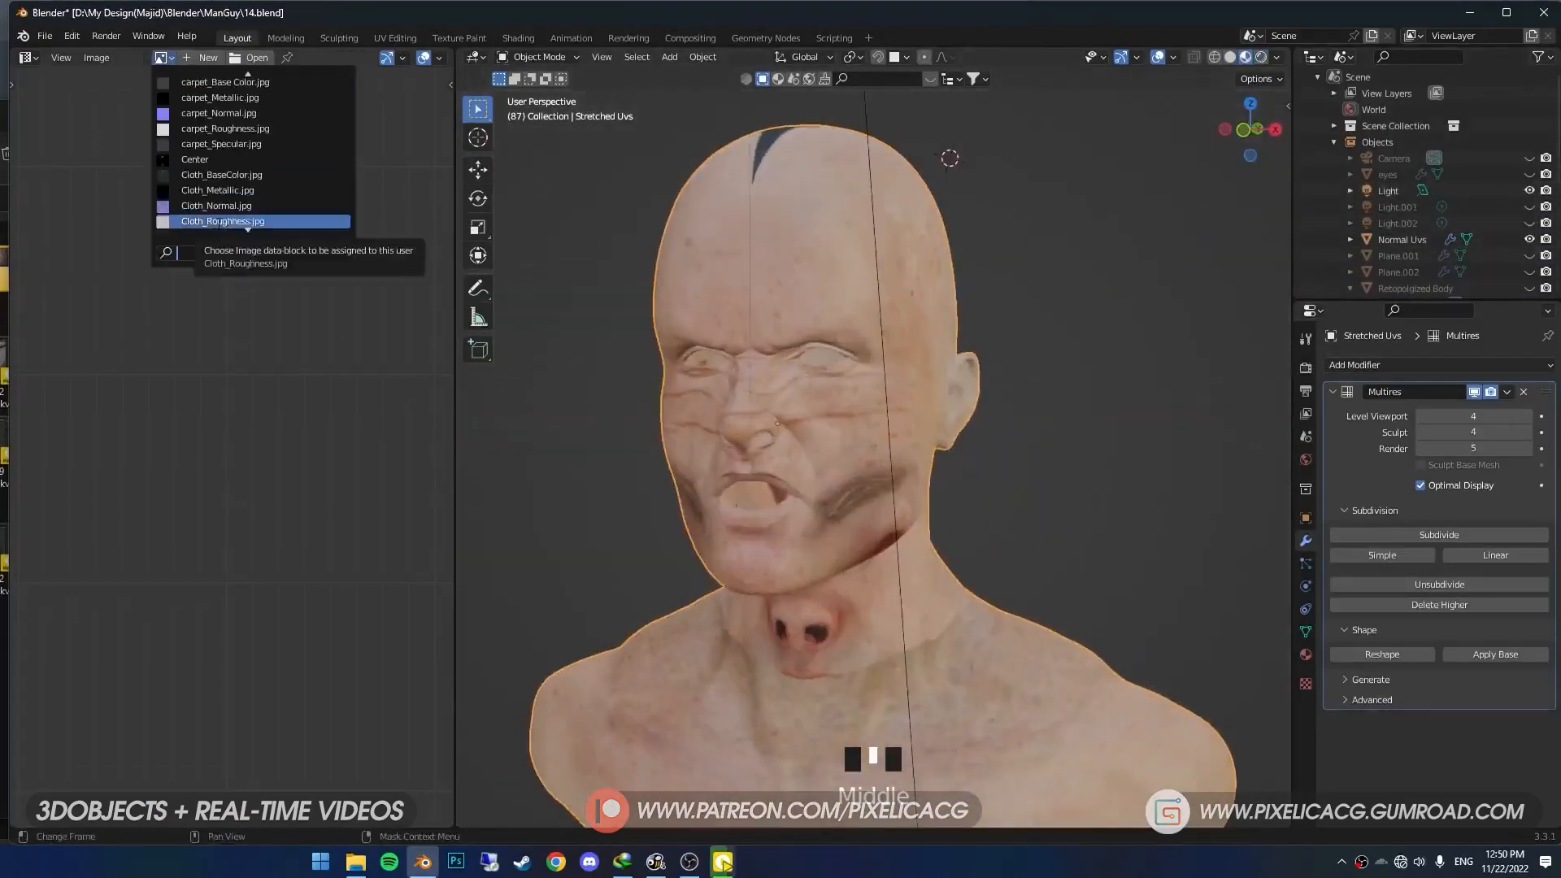
key("Return")
scroll(295, 476, "down", 5)
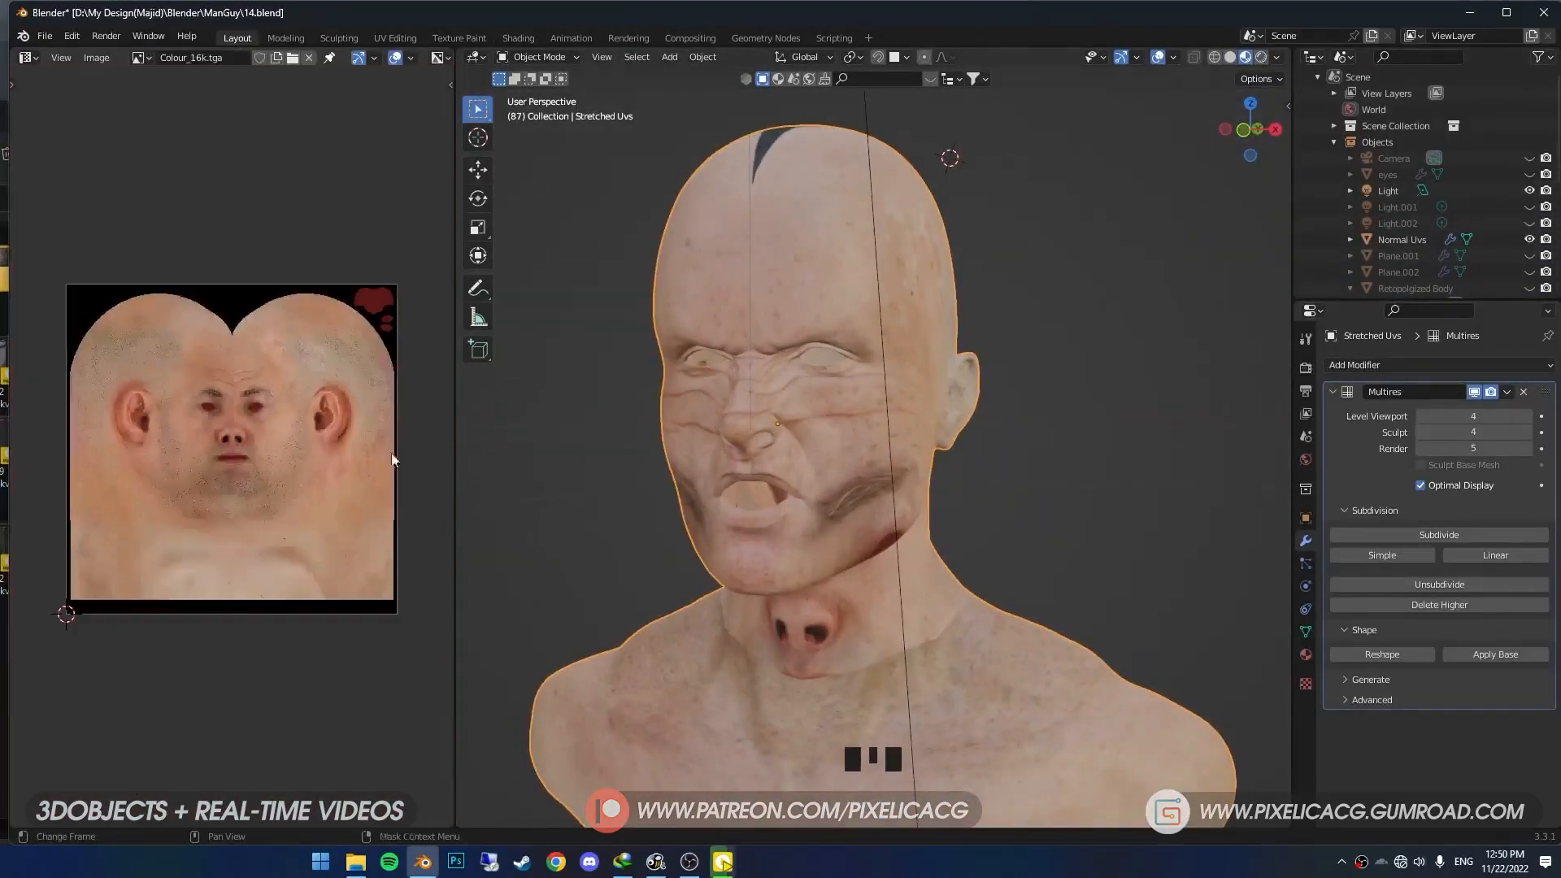
Enter Edit Mode on the Stretched Uvs head, widen the UV editor and hide the viewport overlays.
key("Tab")
left_click_drag(455, 455, 610, 439)
left_click_drag(1292, 200, 1371, 199)
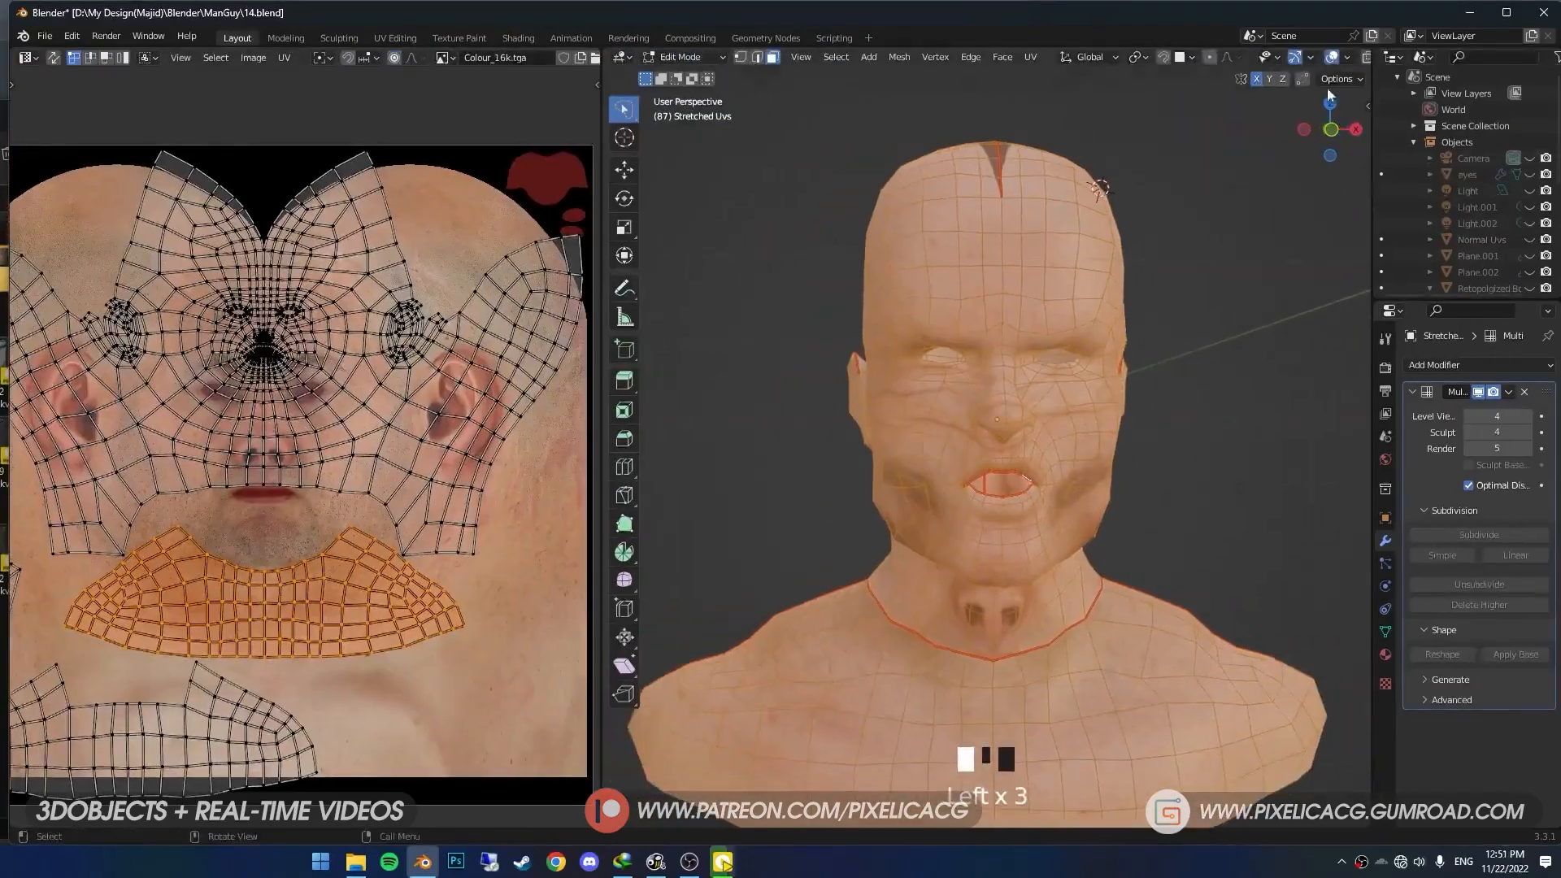
left_click(1339, 57)
middle_click_drag(1057, 374, 1028, 378)
scroll(1028, 378, "up", 2)
left_click_drag(610, 425, 811, 419)
middle_click_drag(402, 399, 354, 422)
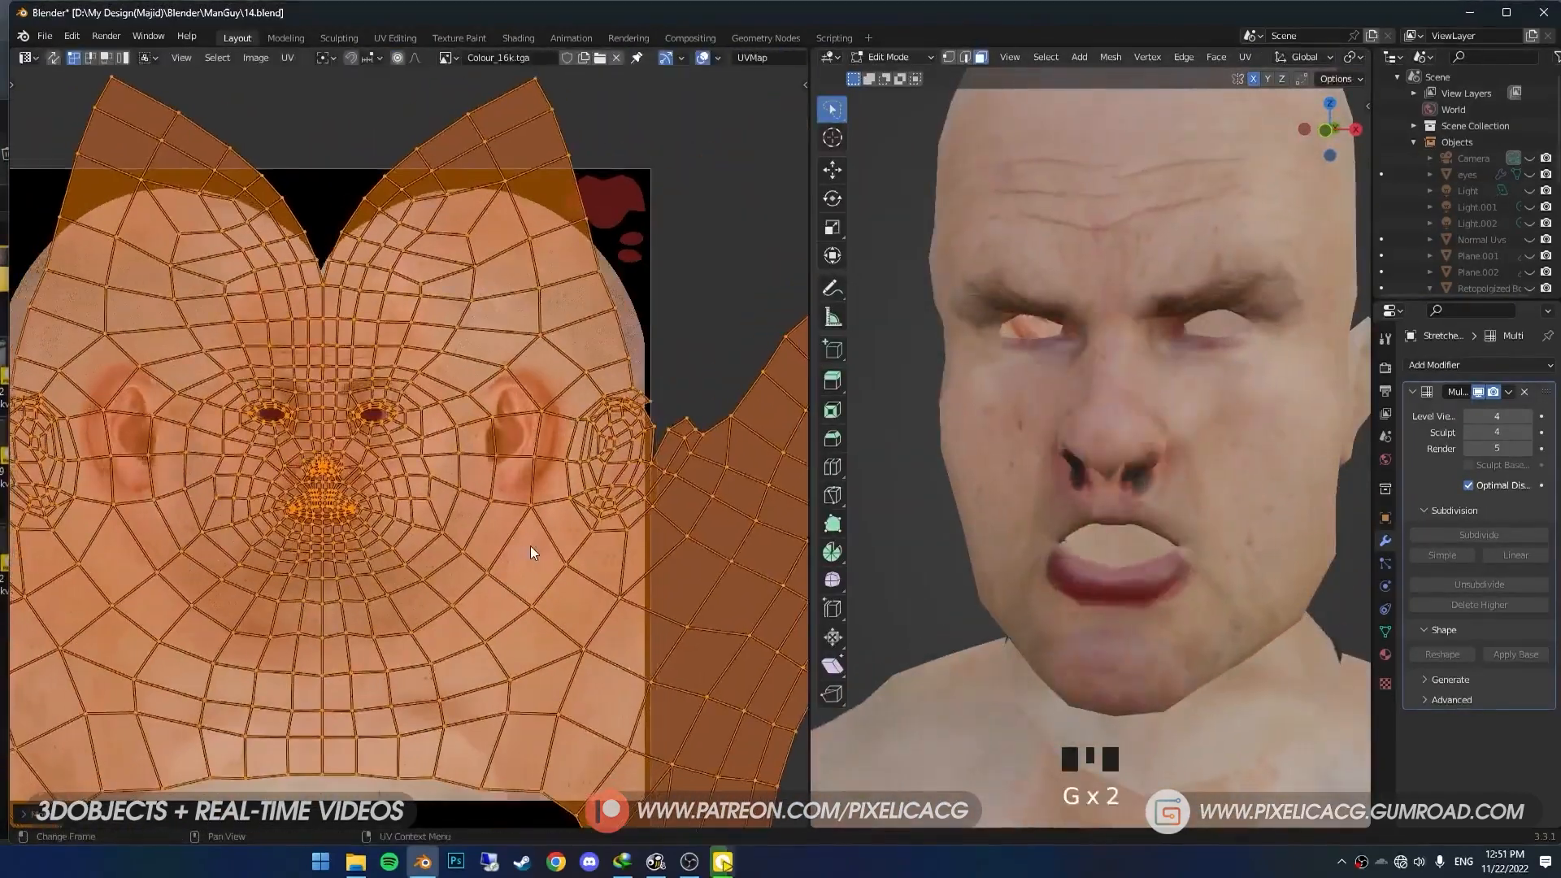
Move the nose and nostril UV vertices so they line up with the nostrils on the face texture.
scroll(358, 488, "up", 4)
left_click_drag(272, 488, 438, 585)
key("g")
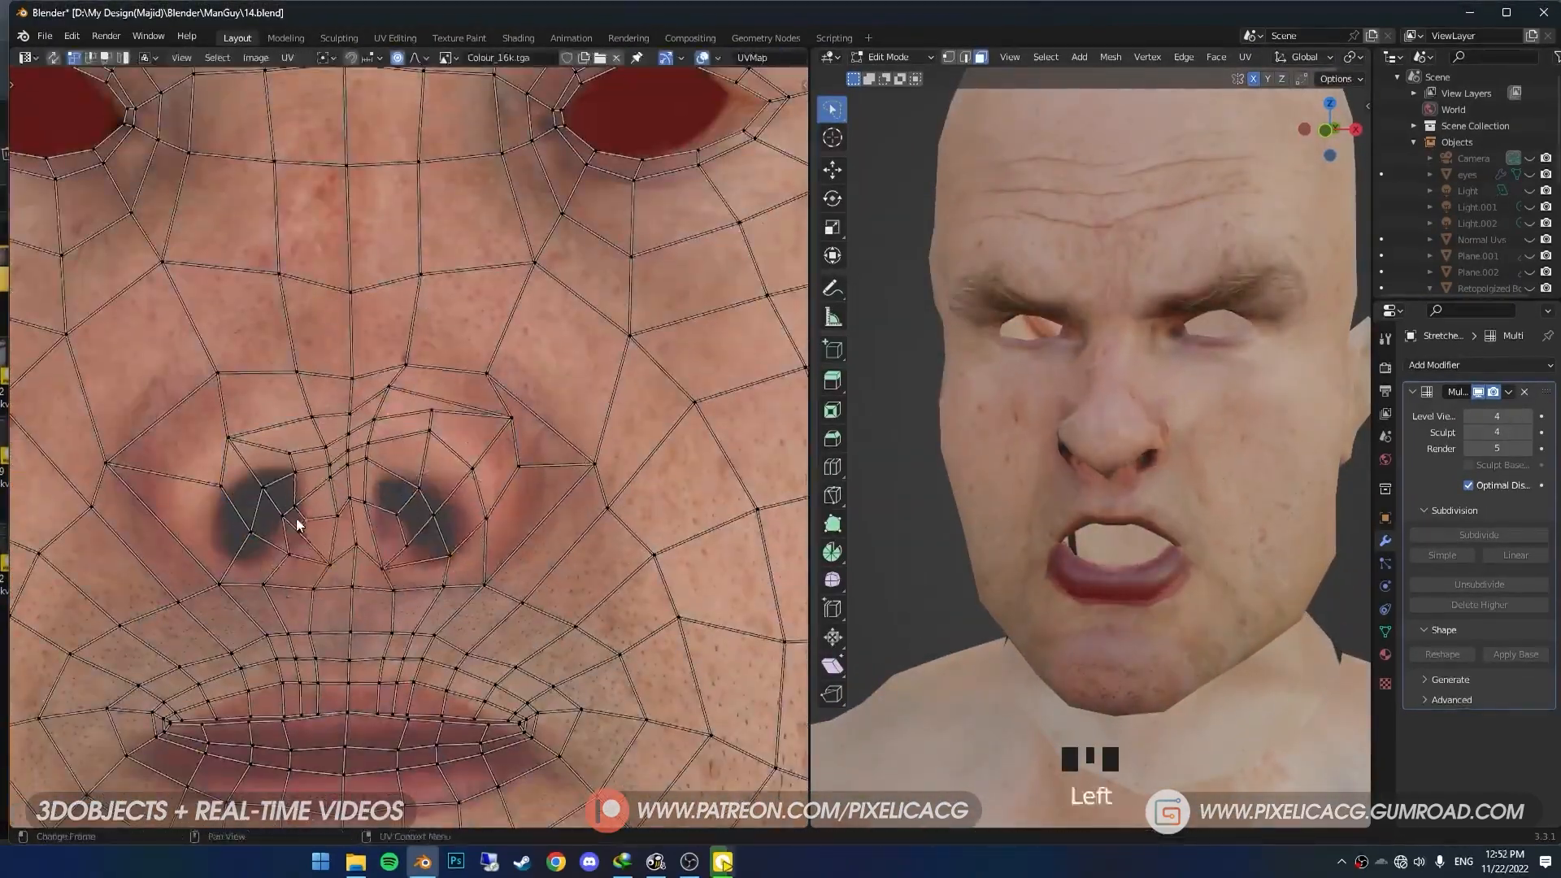
left_click(268, 455)
key("g")
key("g")
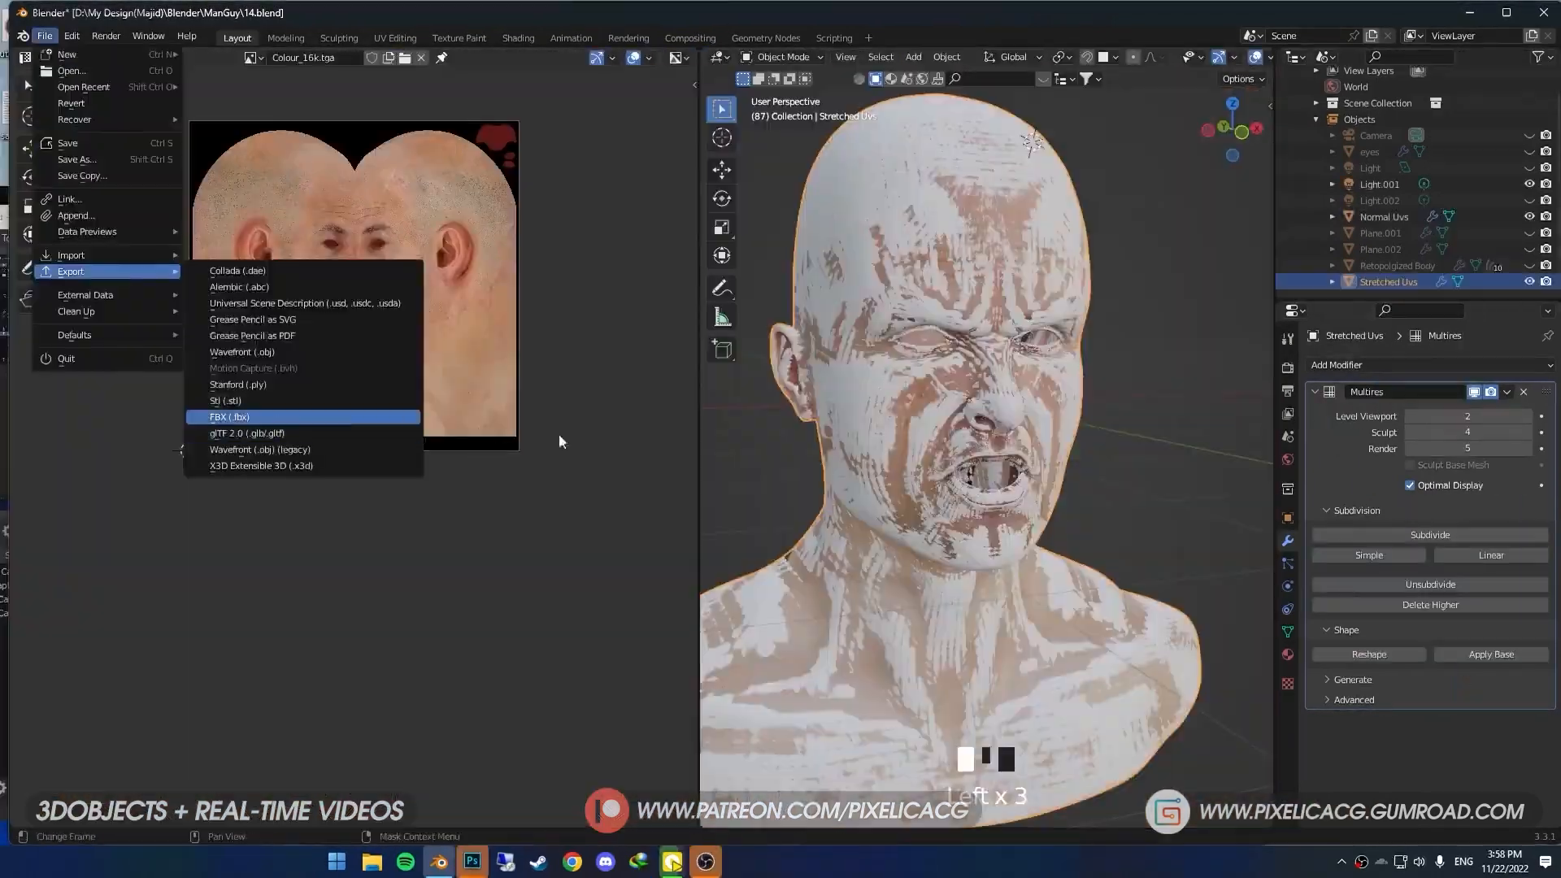
Export the Stretched Uvs head as StretchedUVs.fbx and the Normal Uvs head as a separate FBX file.
left_click(260, 411)
type("StretchedUVs.fbx")
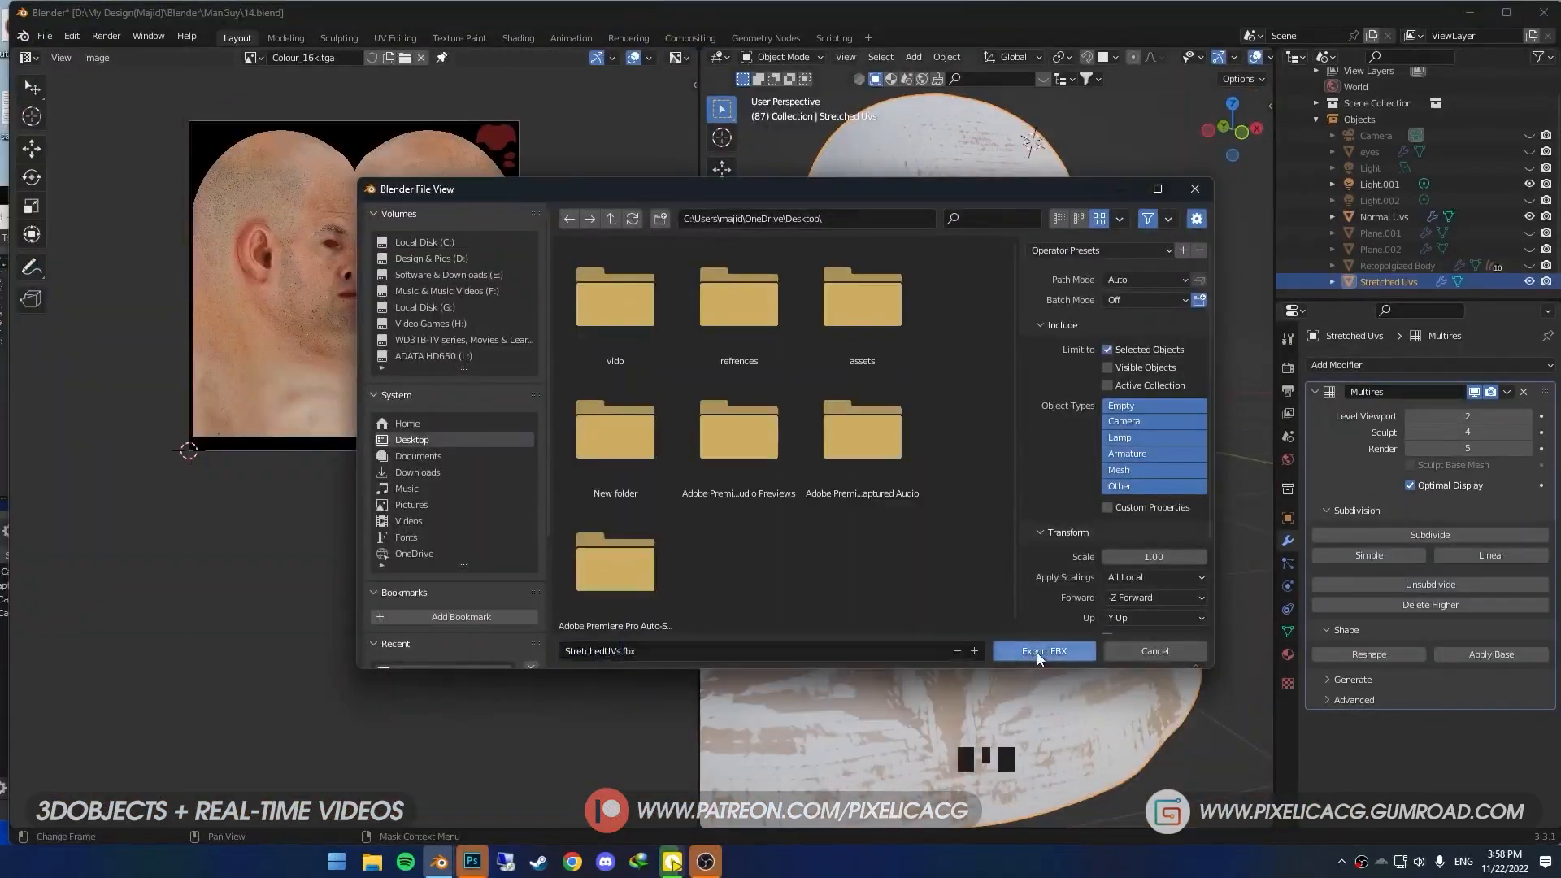
left_click(1036, 651)
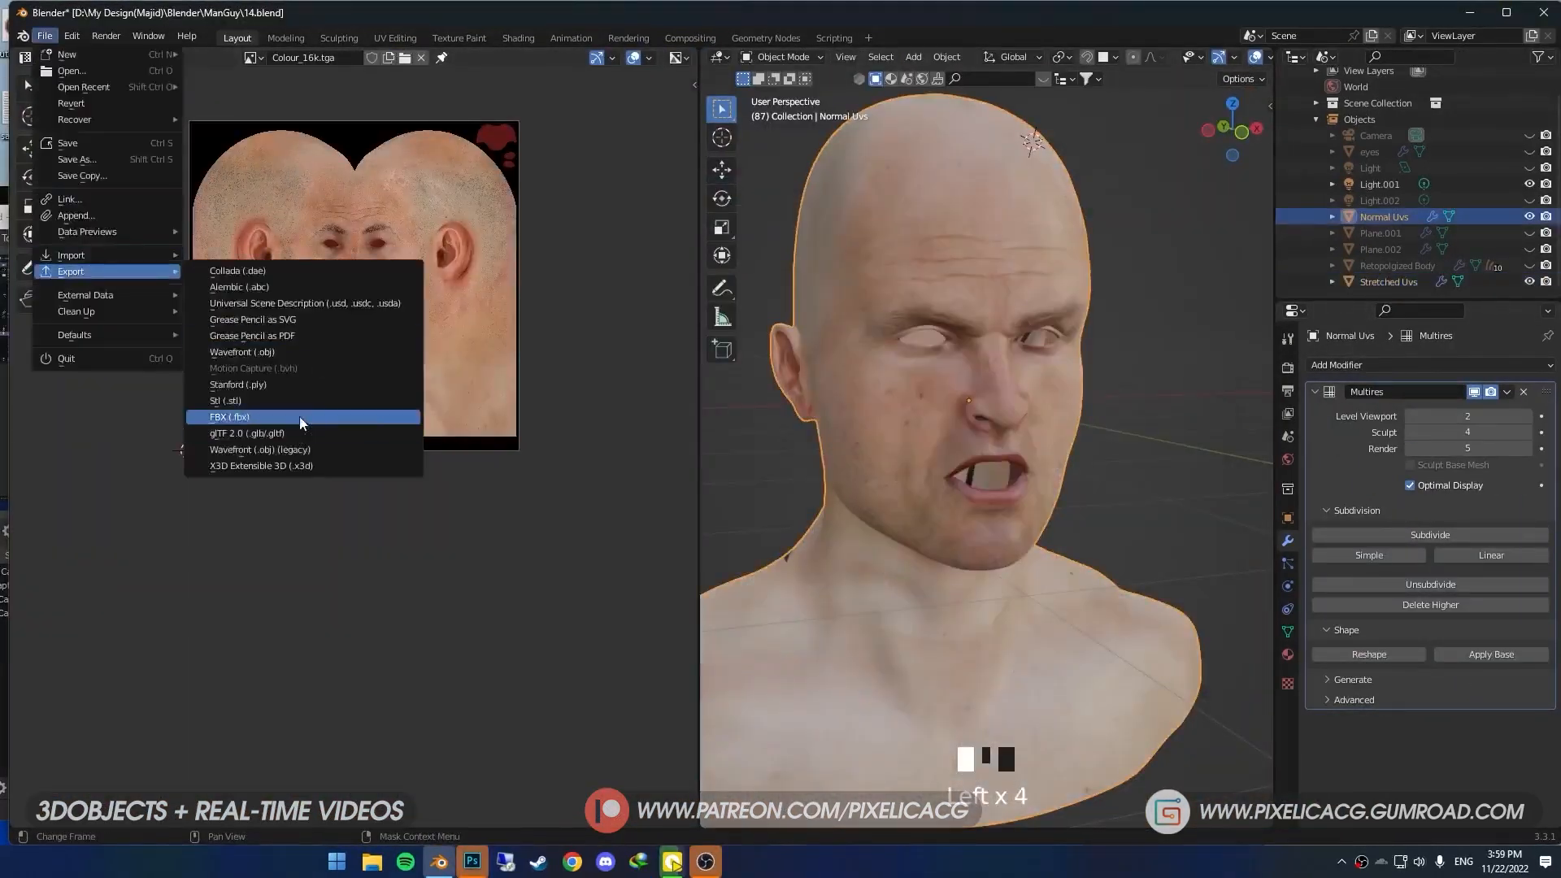
left_click(244, 411)
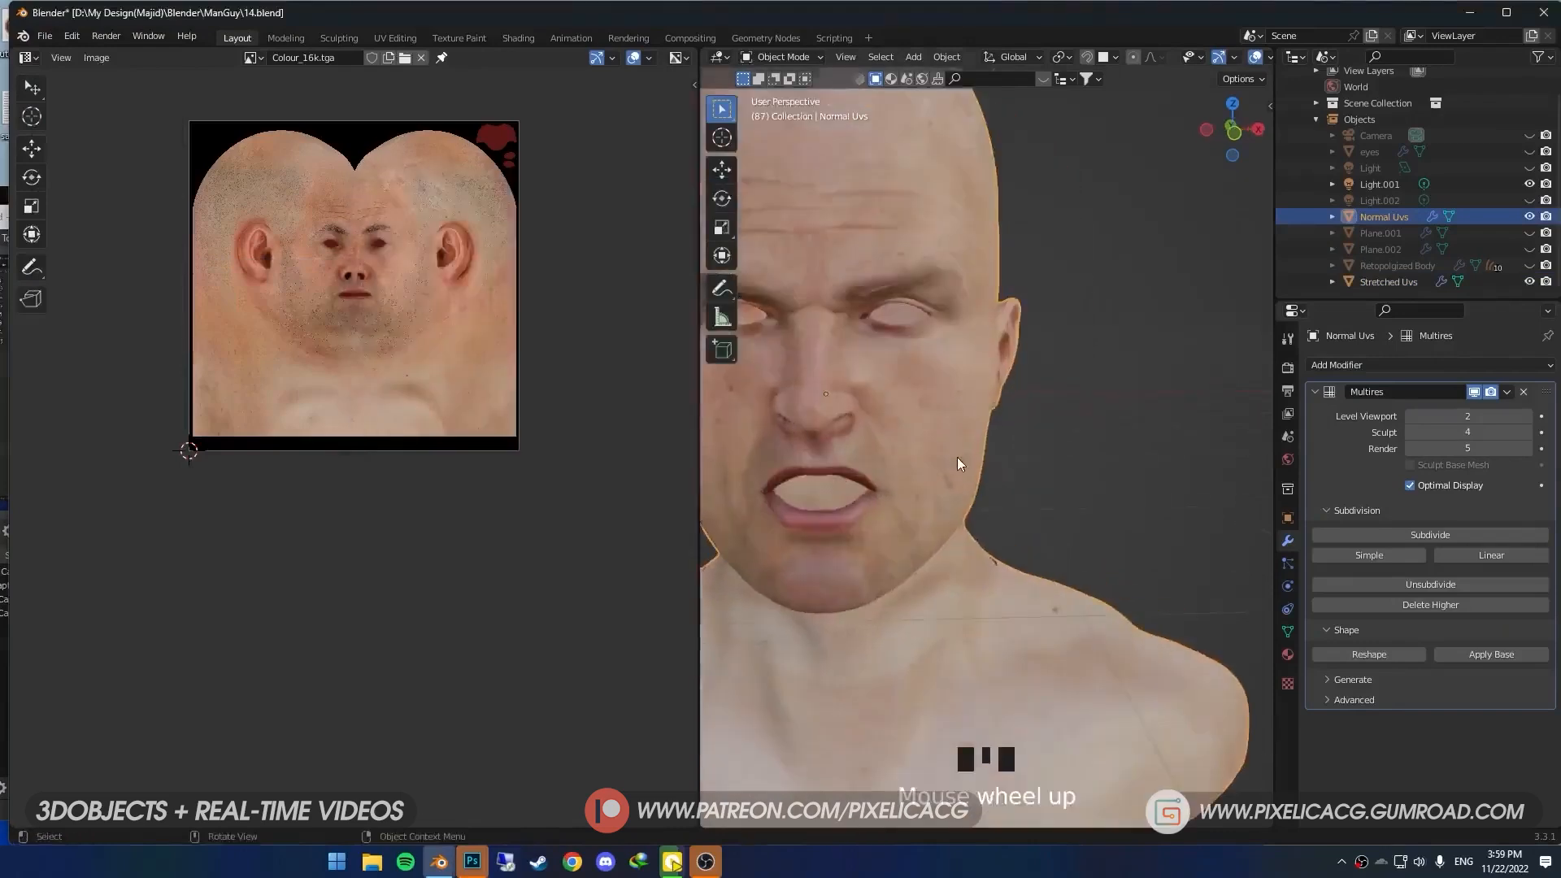
In xNormal, set the output file to FaceColor as JPG in the Textures folder and generate the base texture bake.
left_click(600, 269)
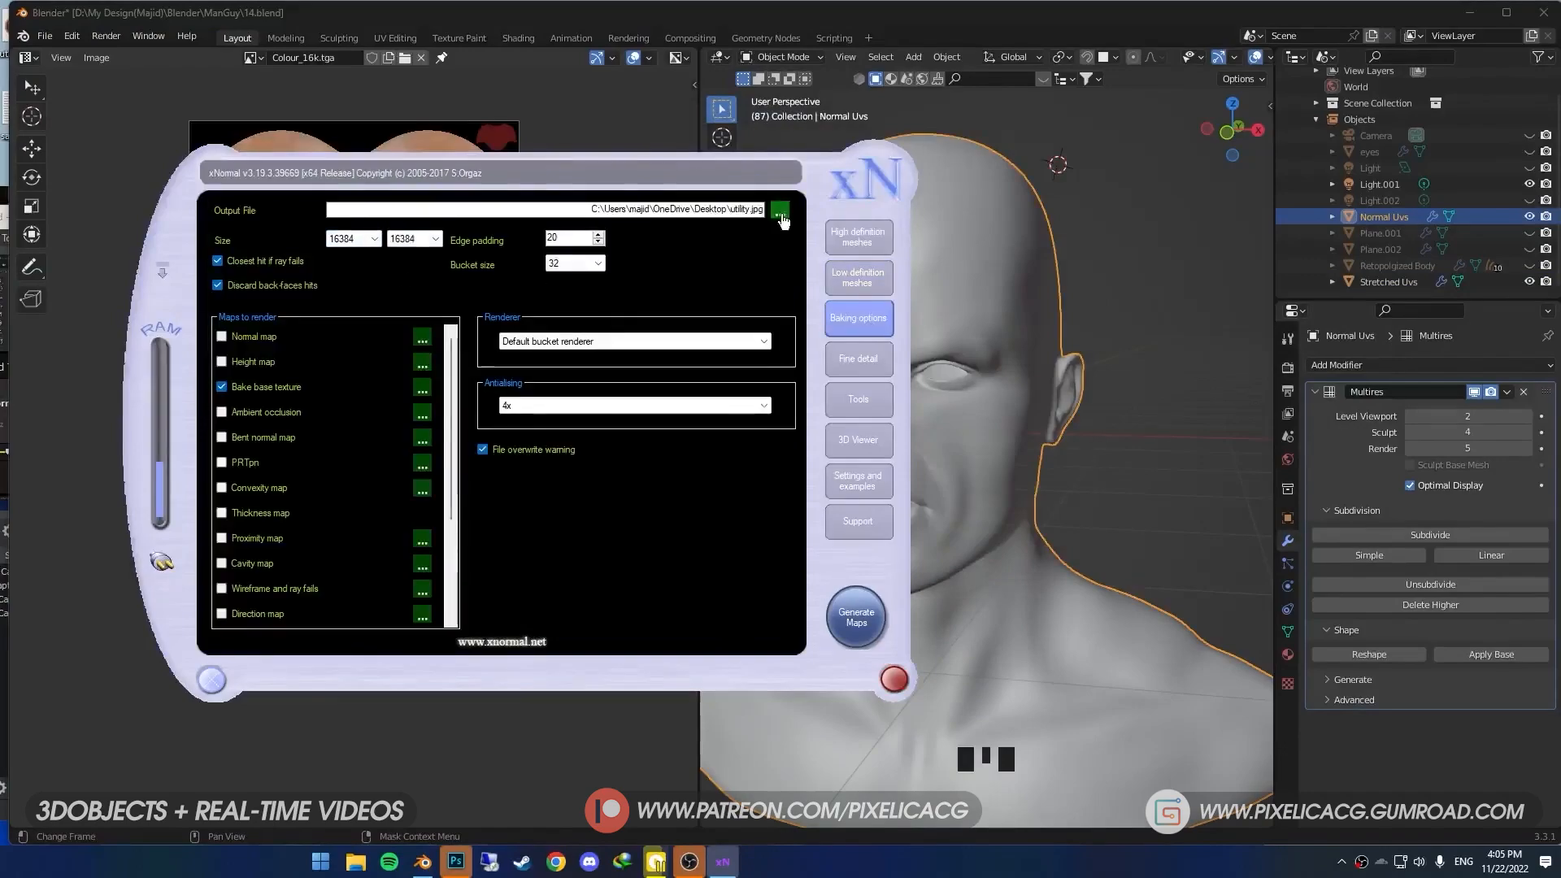
left_click(779, 213)
type("FaceCo")
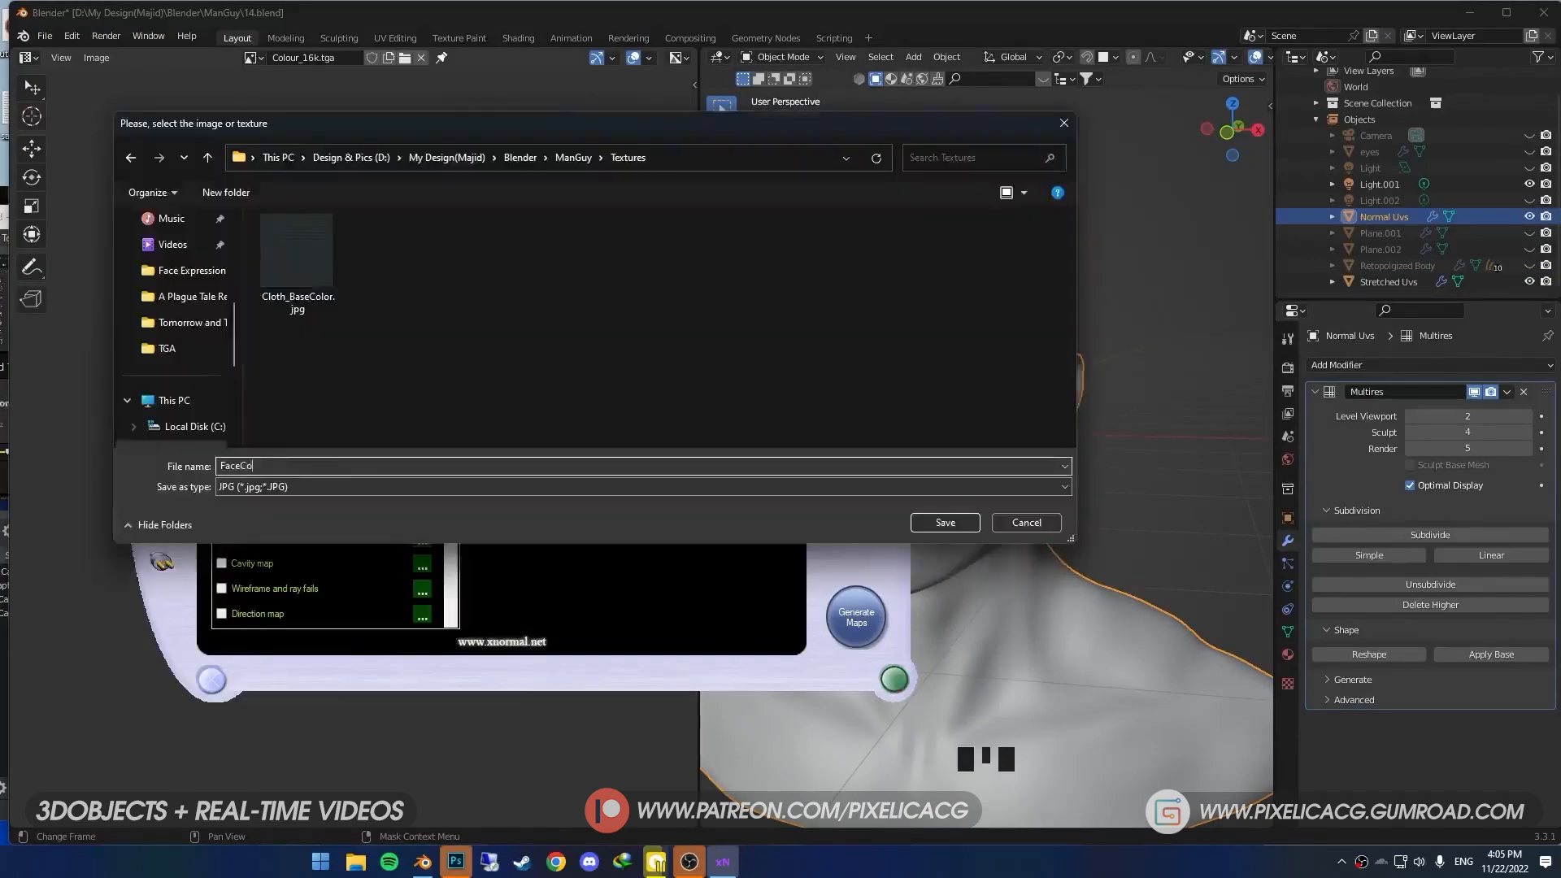
type("lor")
key("Return")
left_click(856, 617)
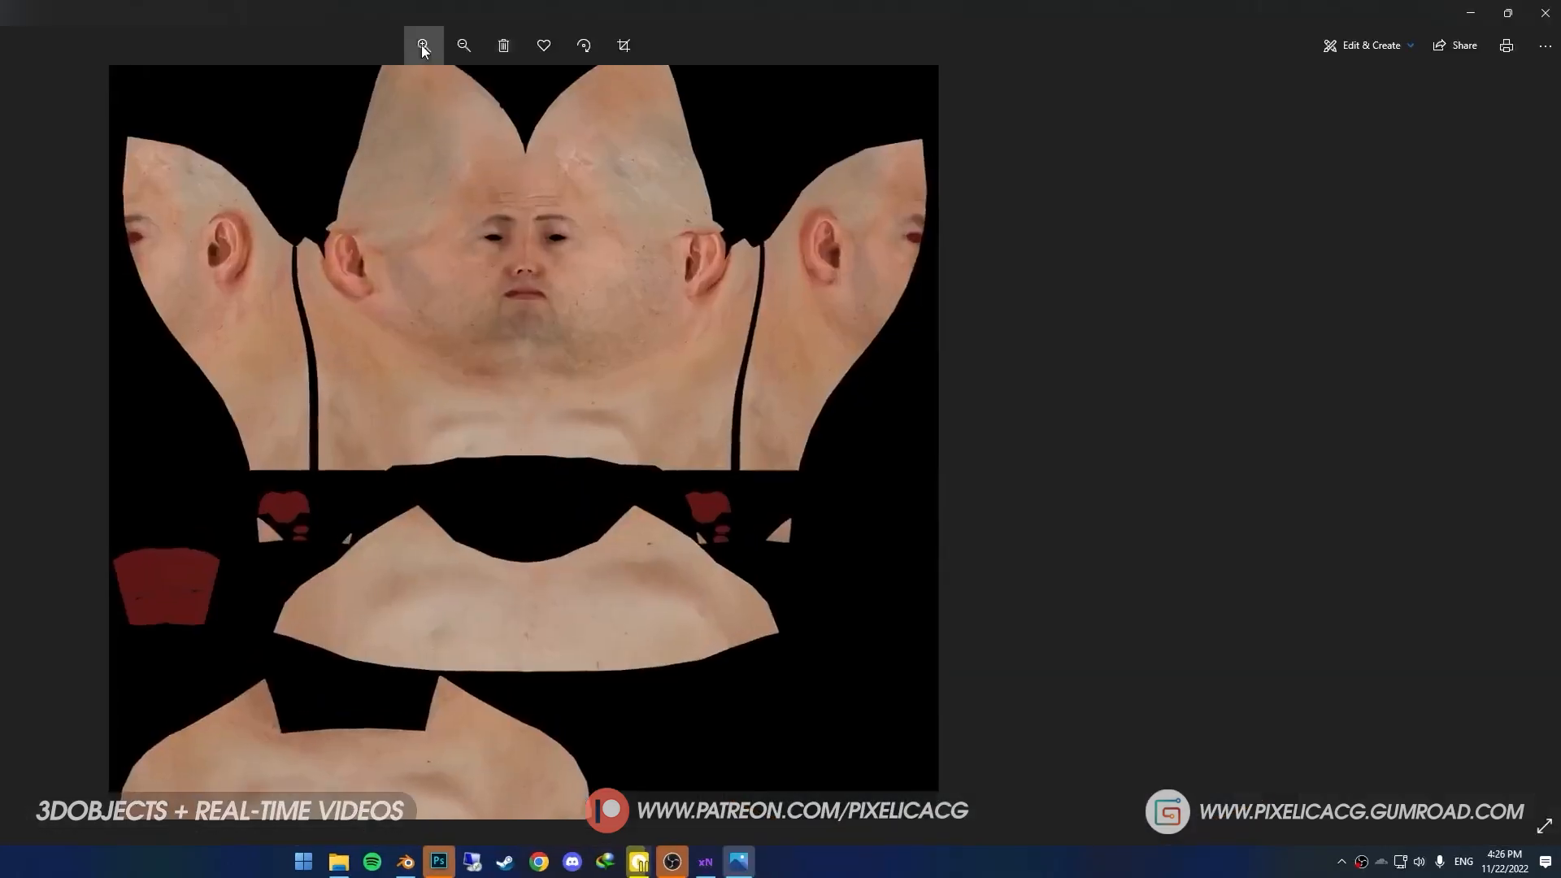
Examine the baked face colour texture up close in the image viewer.
left_click(424, 45)
scroll(584, 314, "up", 3)
scroll(584, 313, "down", 5)
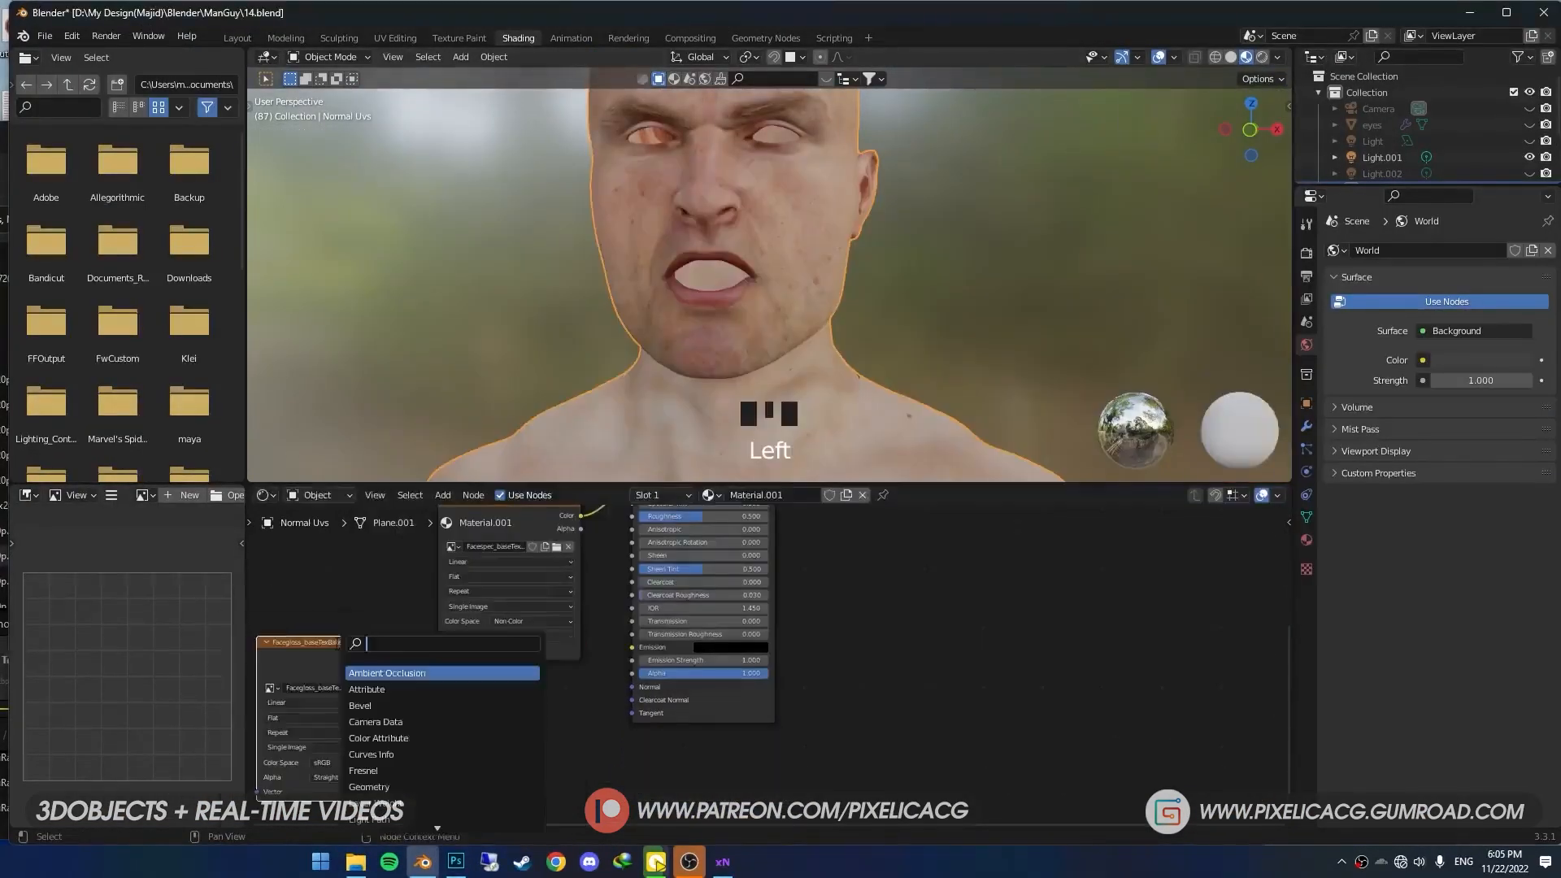
Add an Invert node between the Facegloss texture and the Principled BSDF's Roughness input.
left_click(524, 680)
scroll(547, 651, "down", 1)
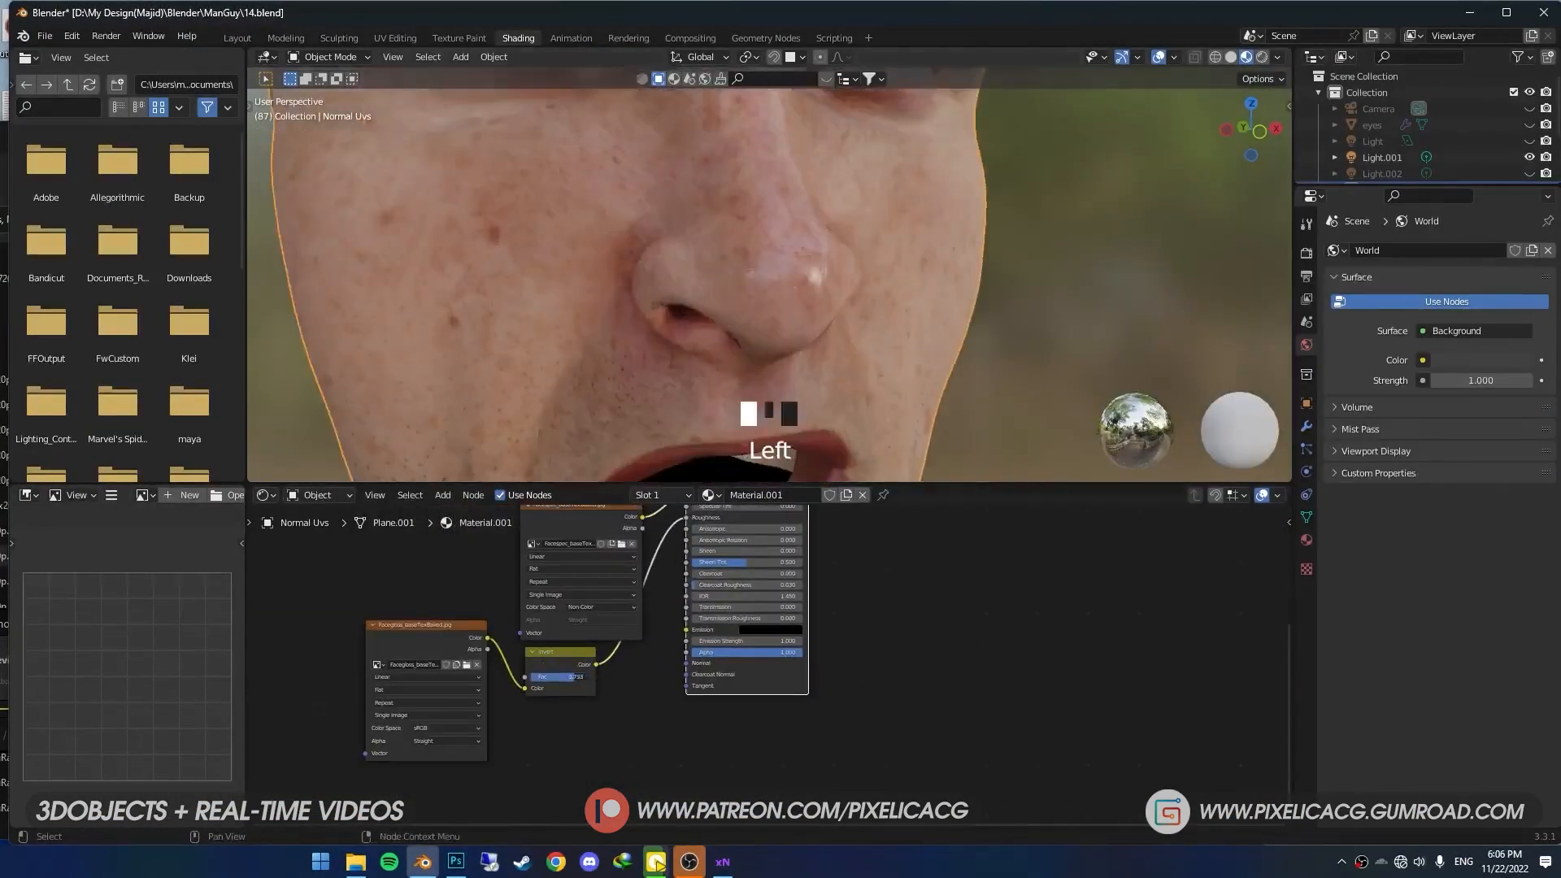
Add a Normal Map node between the baked face normal texture and the Principled BSDF's Normal input.
key("shift+a")
left_click(544, 655)
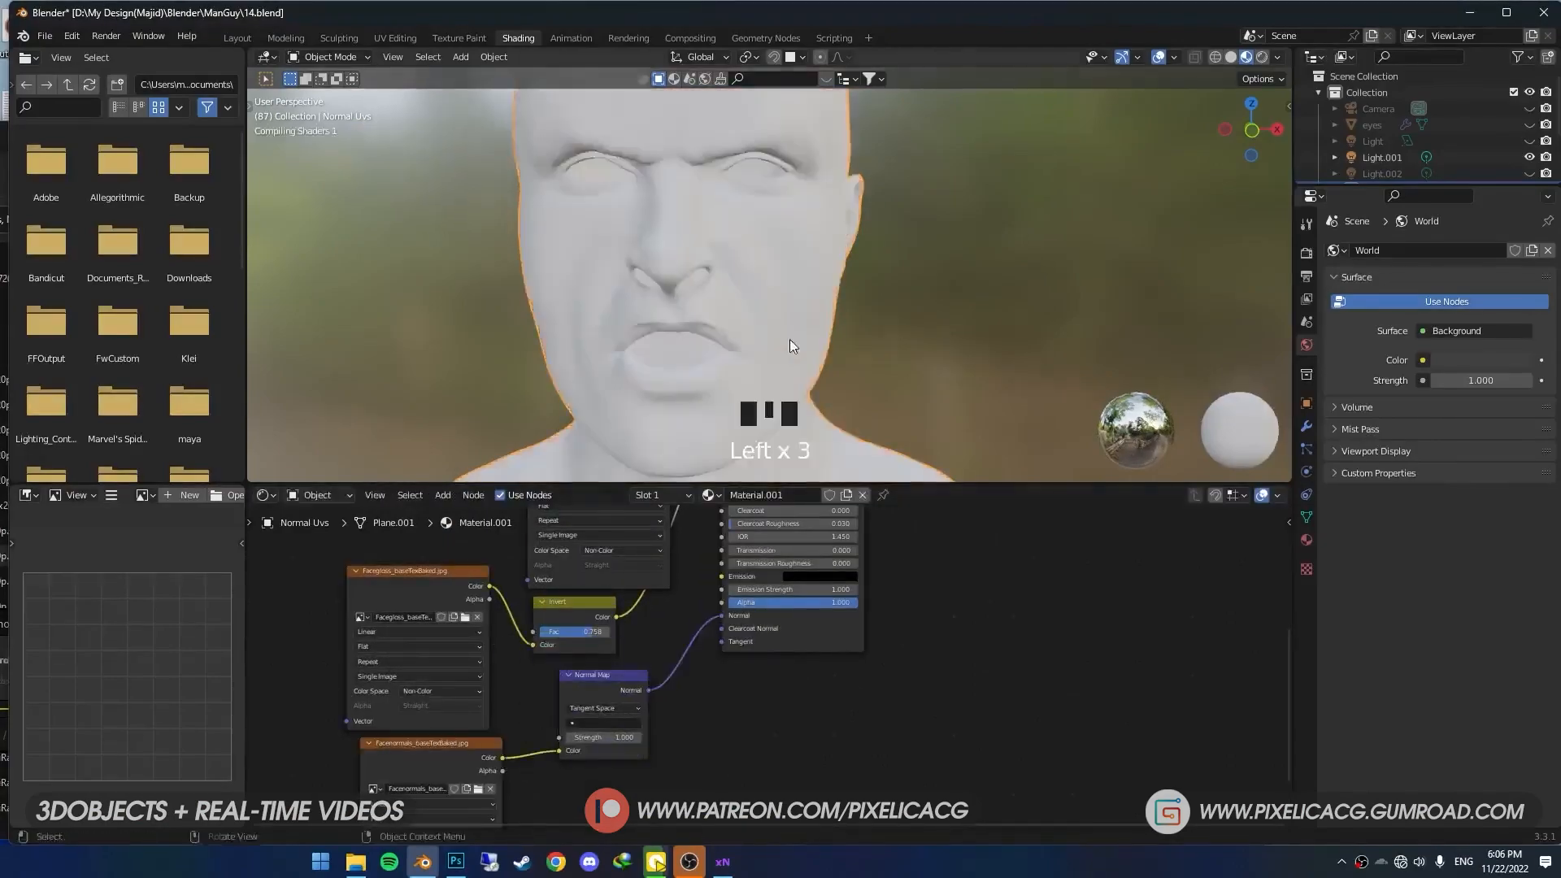
scroll(744, 306, "down", 2)
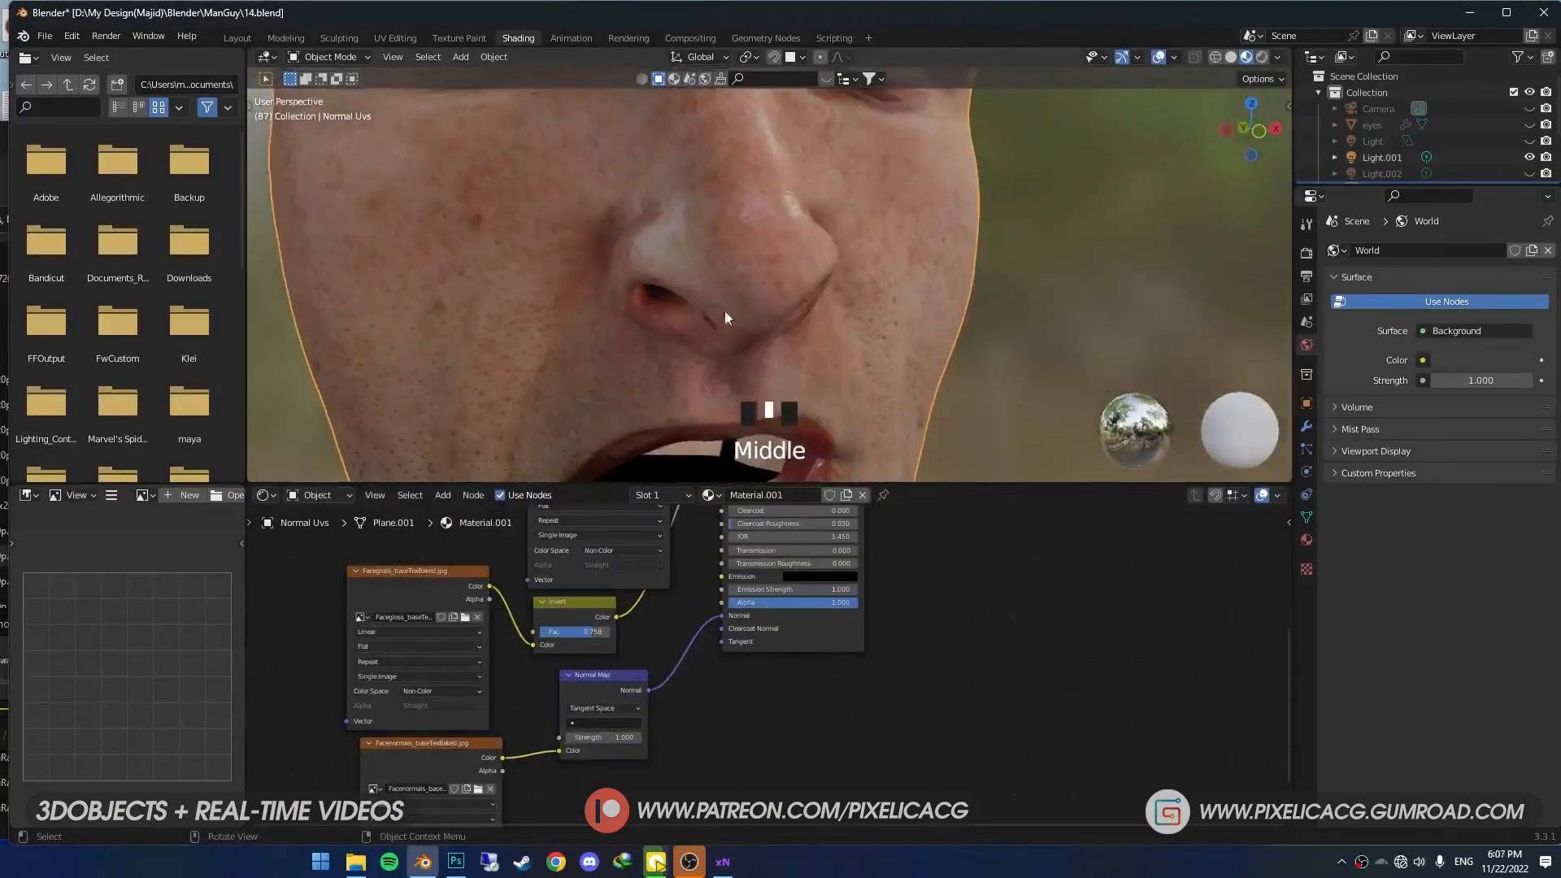
scroll(716, 299, "up", 2)
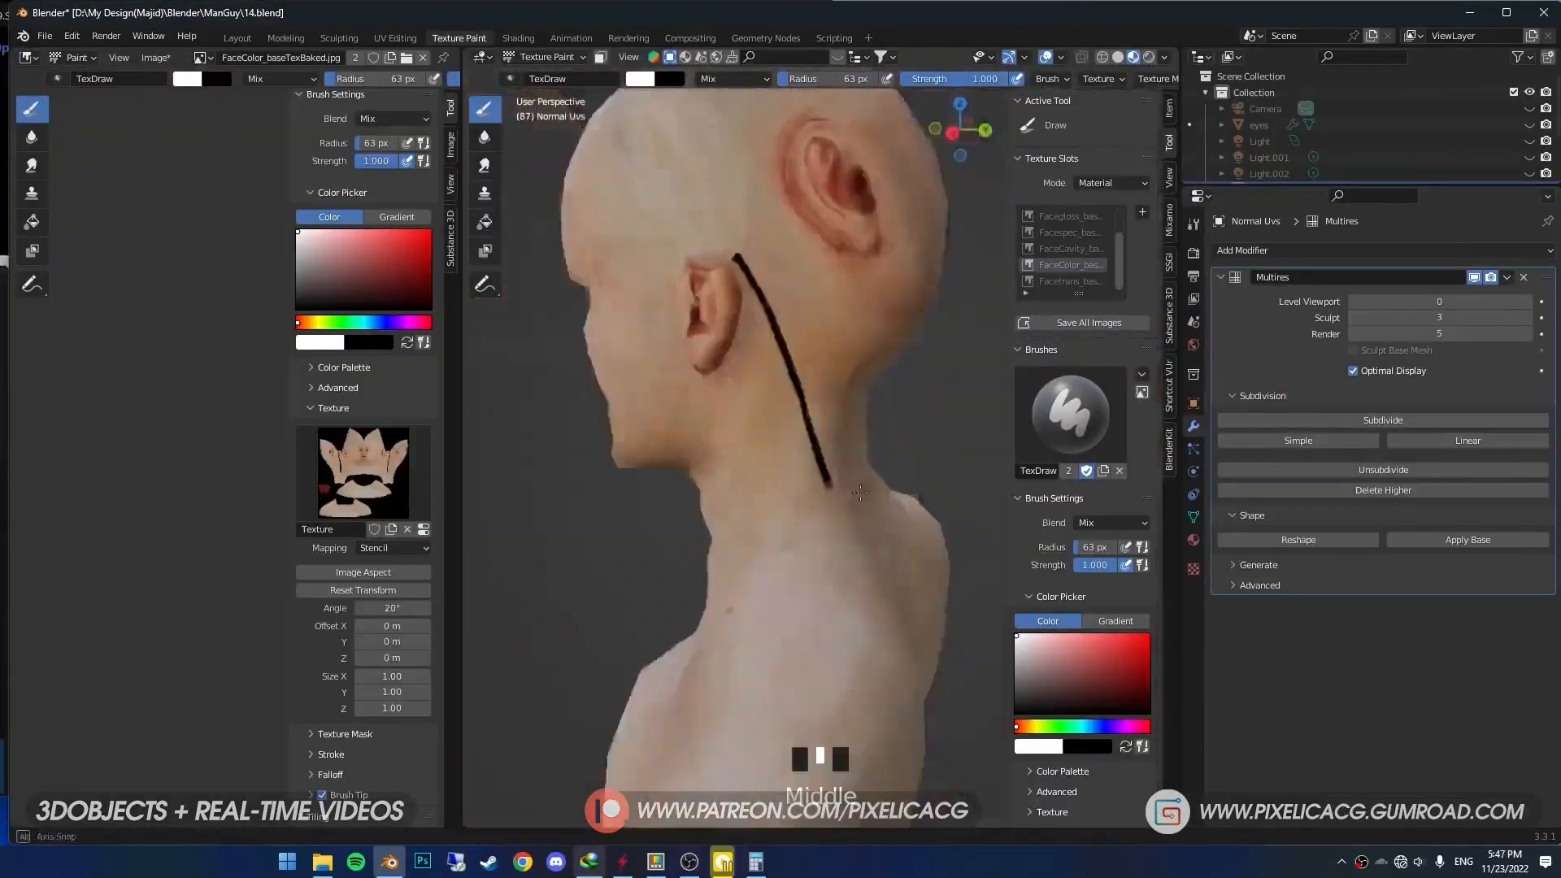
Paint over the black seam behind the ear on the face colour texture, using the baked skin image as a stencil.
middle_click_drag(756, 456, 715, 512)
left_click(704, 246)
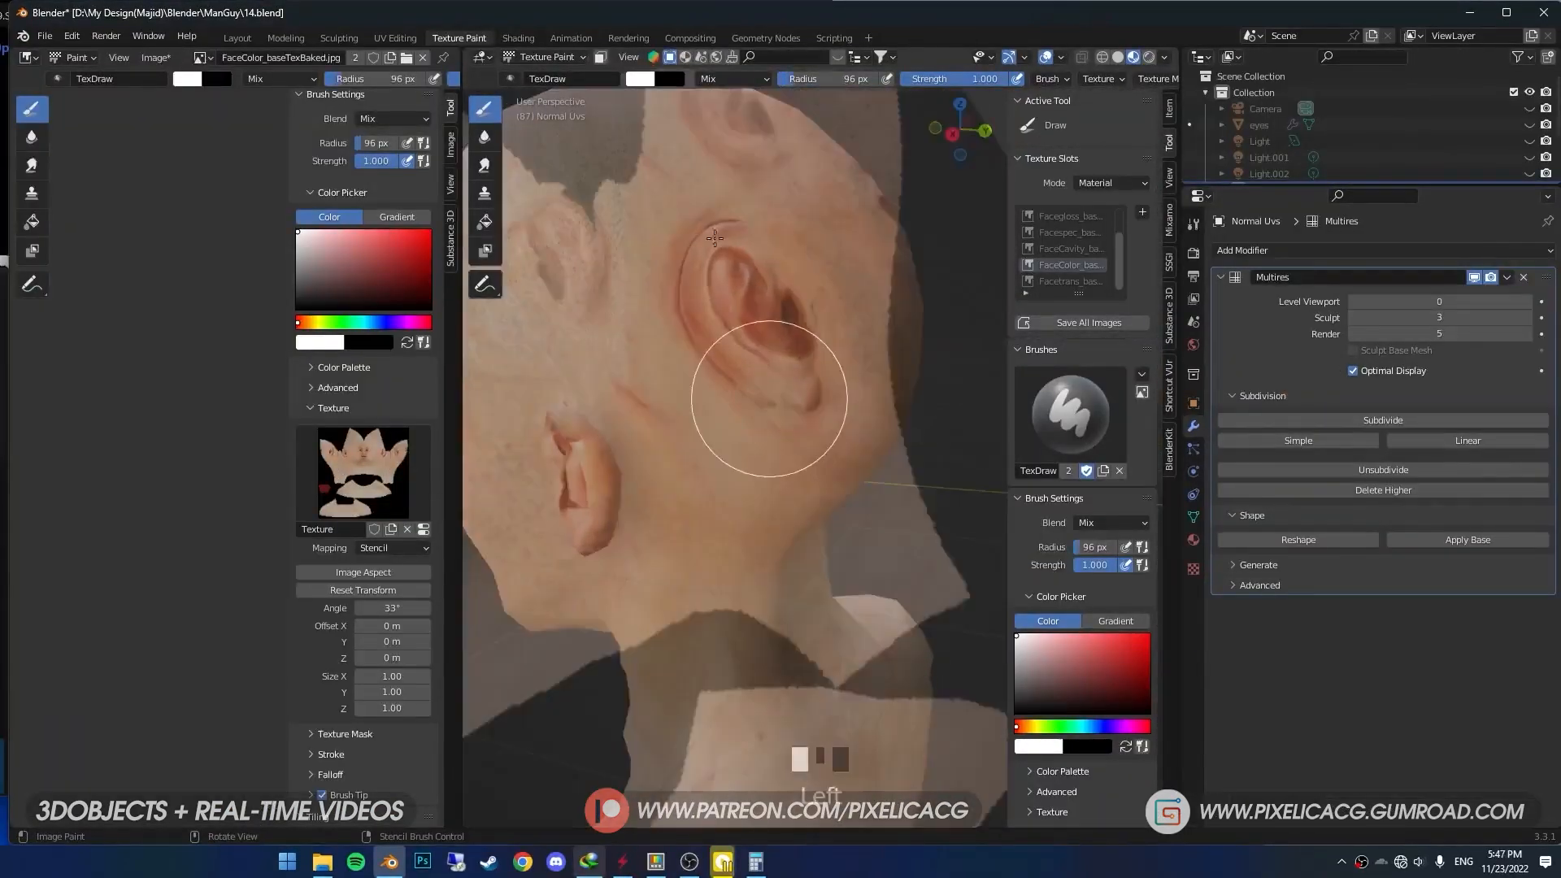
middle_click_drag(787, 294, 739, 547)
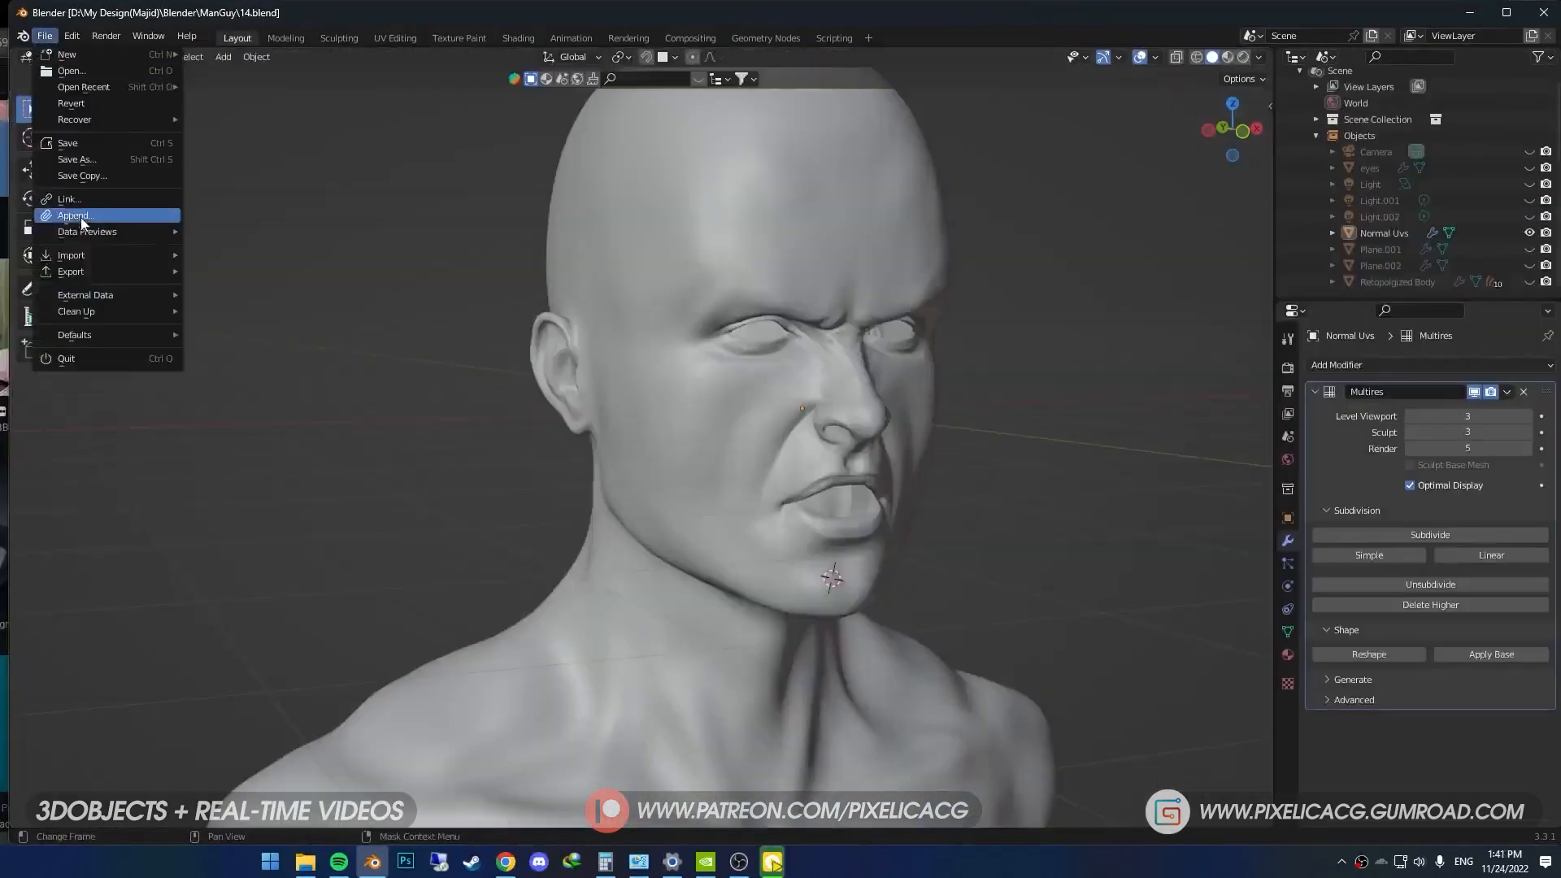
Append the teeth and gums and position them inside the head's open mouth using side and front views.
left_click(65, 225)
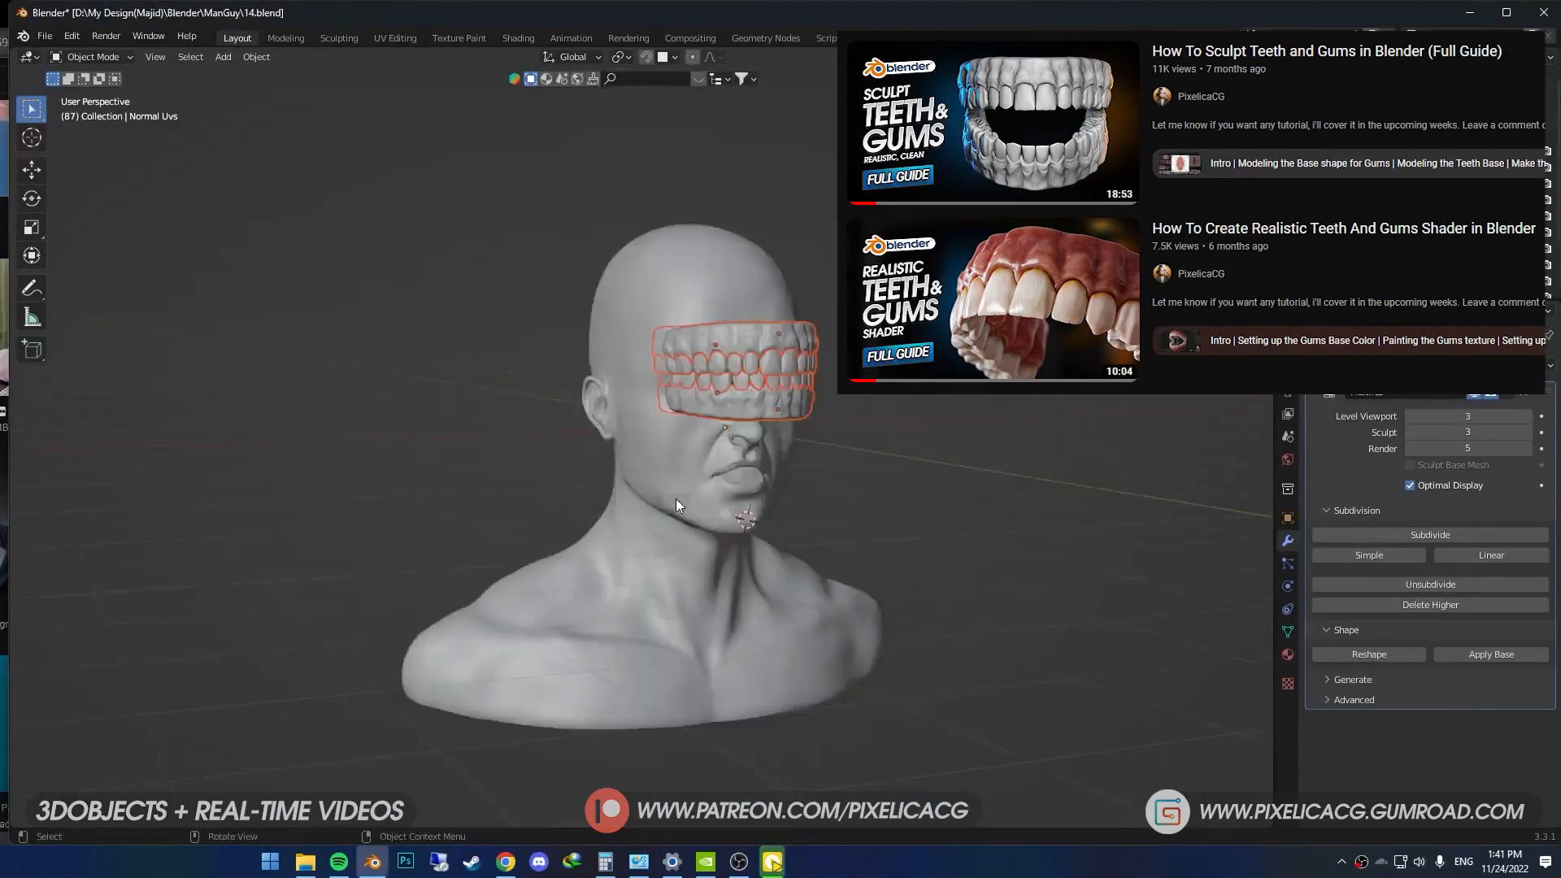
key("KP_3")
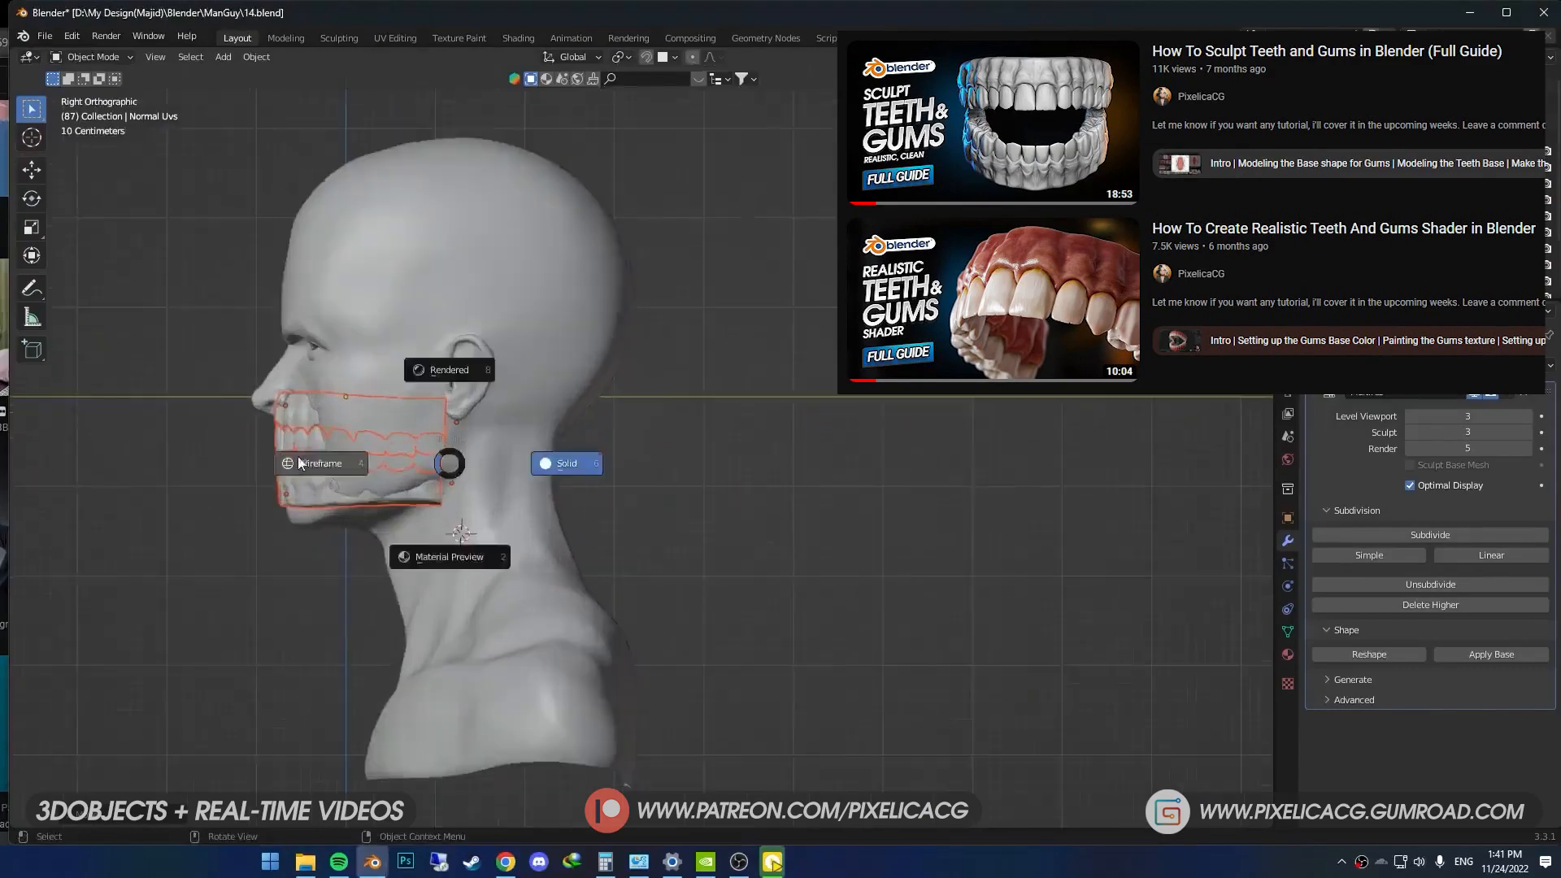
key("shift+z")
key("g")
key("KP_1")
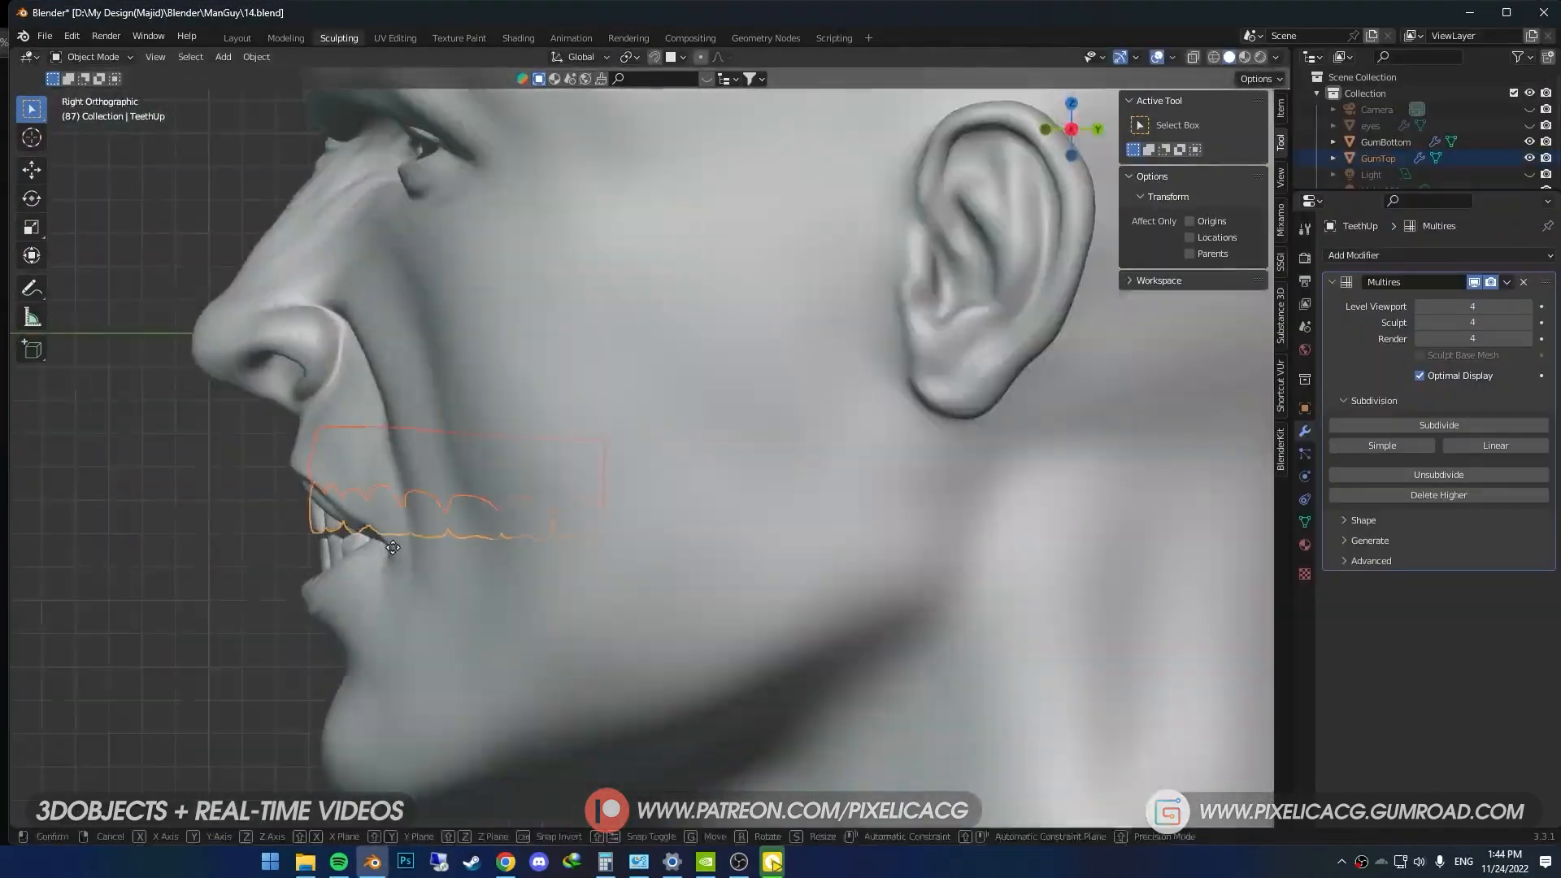
middle_click_drag(662, 533, 625, 544)
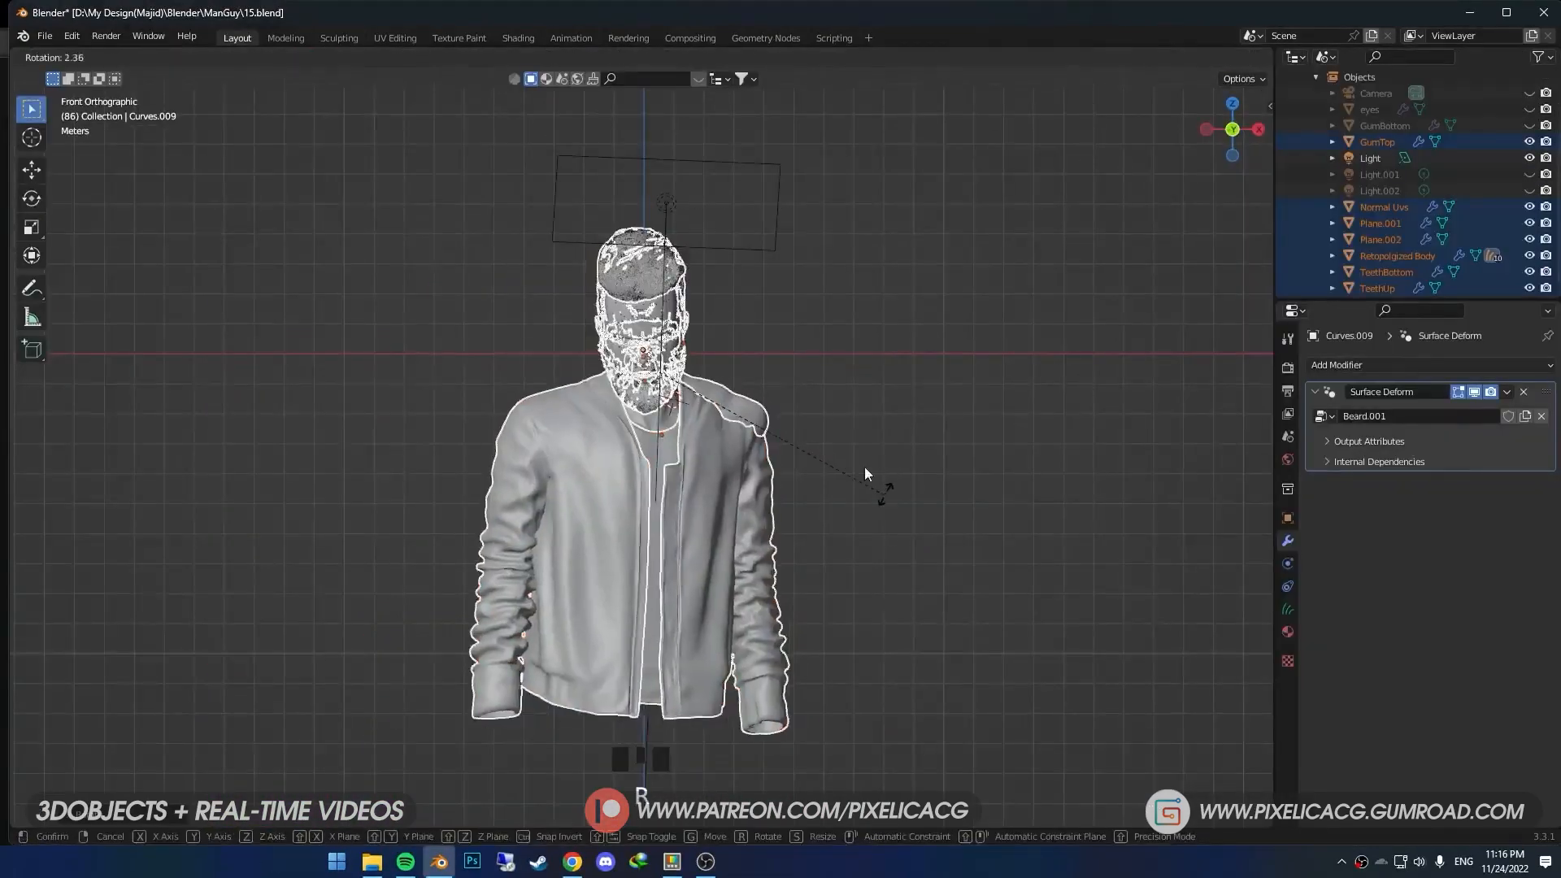
Rotate the whole character slightly in front view and reposition the head, hair and teeth relative to the clothes.
key("r")
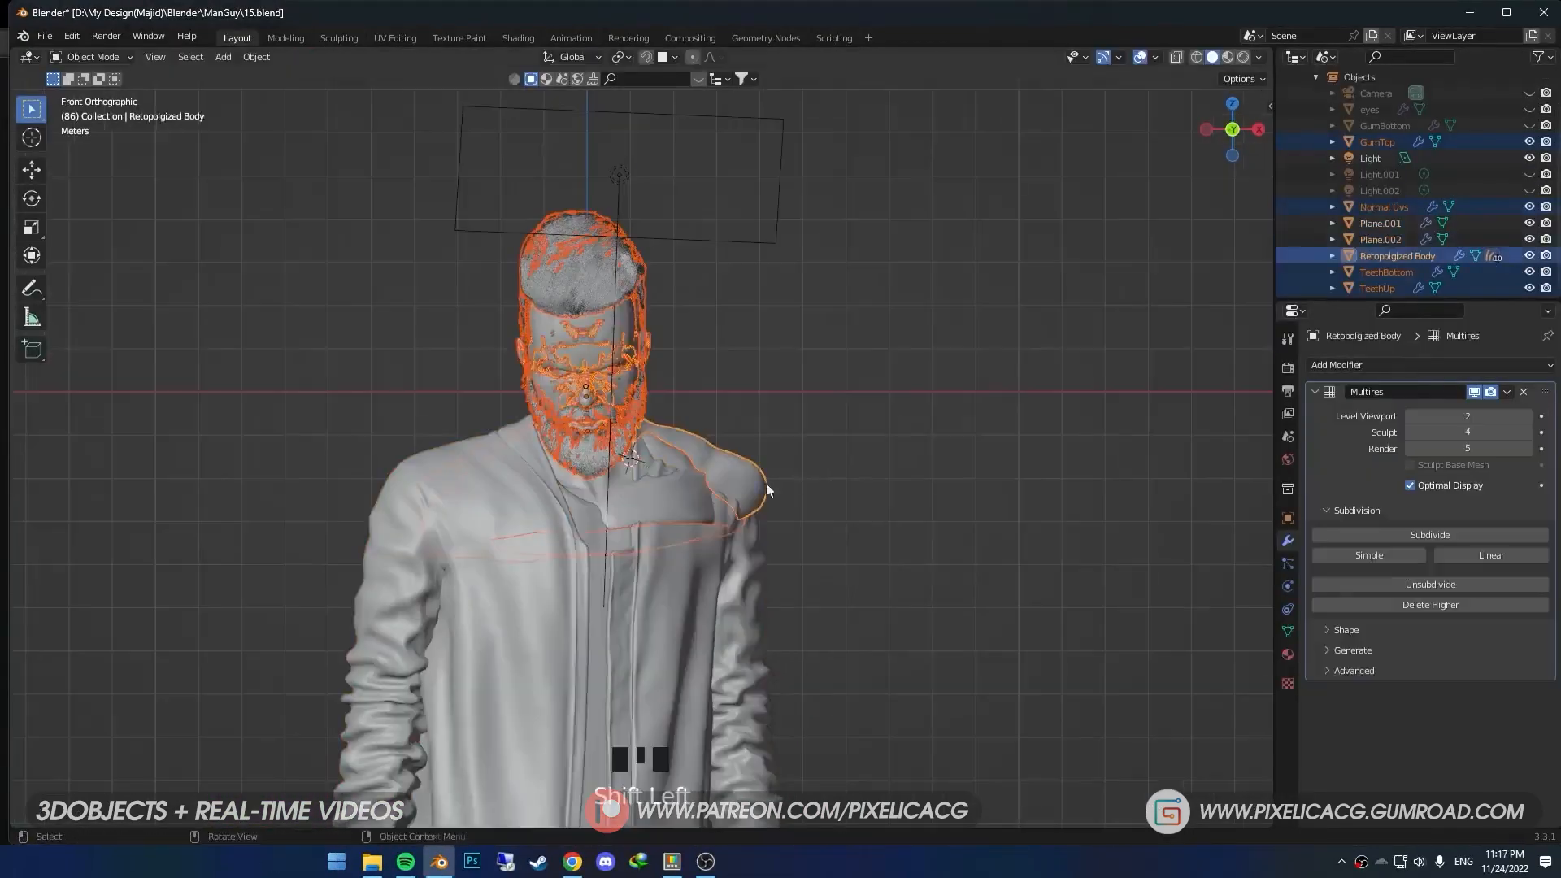
left_click(805, 493)
middle_click_drag(806, 493, 724, 417)
key("g")
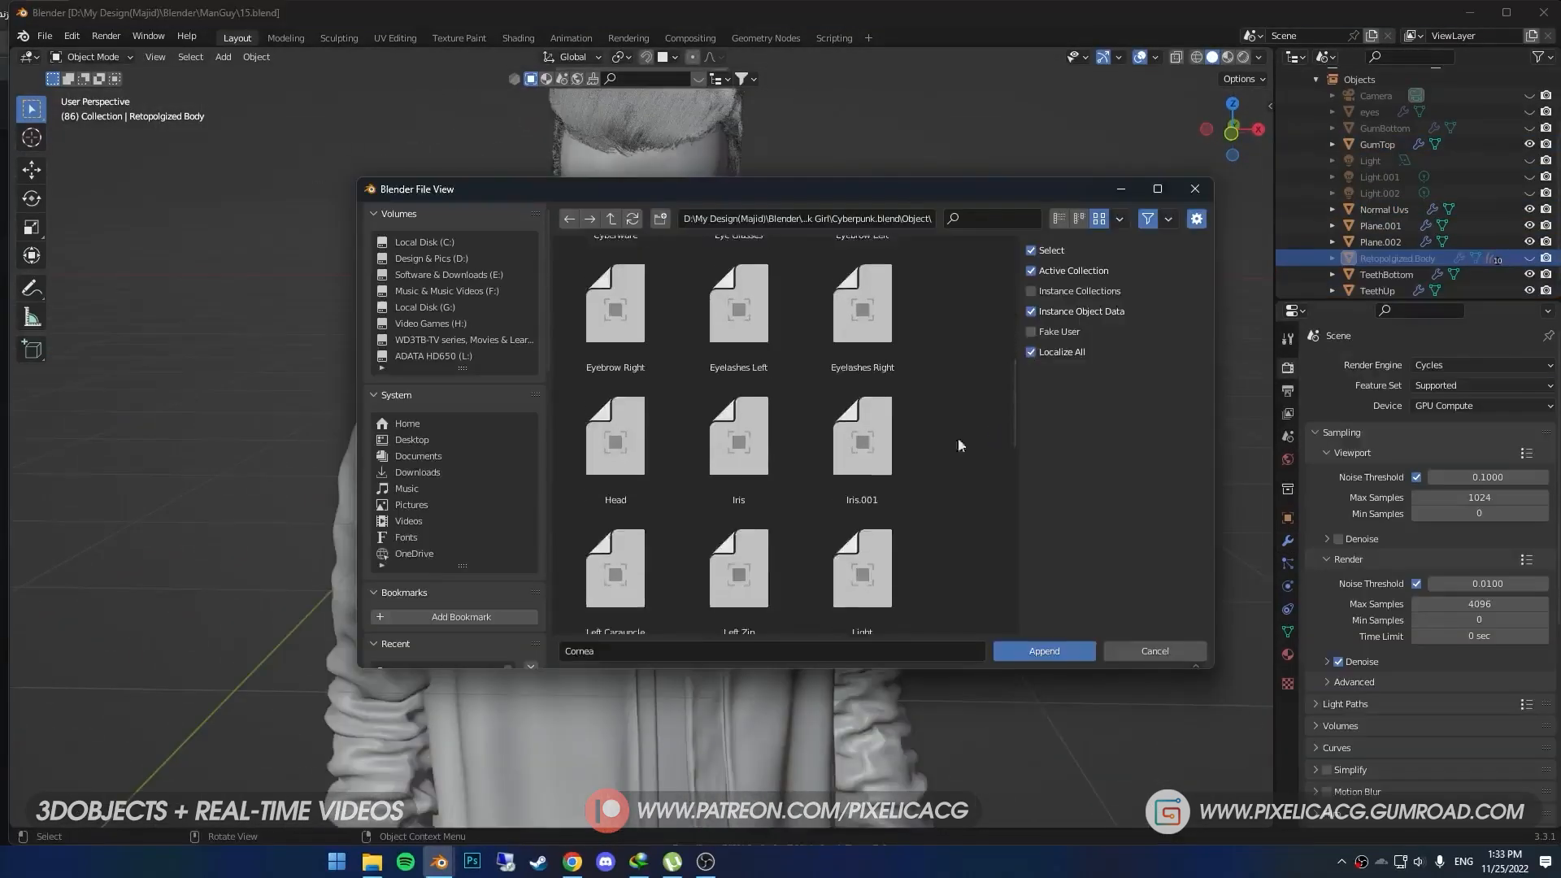
Append the Cornea, Iris and Left Caruncle objects from Cyberpunk.blend.
scroll(1014, 406, "up", 2)
scroll(1008, 447, "down", 2)
scroll(1005, 374, "up", 2)
left_click(1044, 650)
scroll(631, 295, "up", 6)
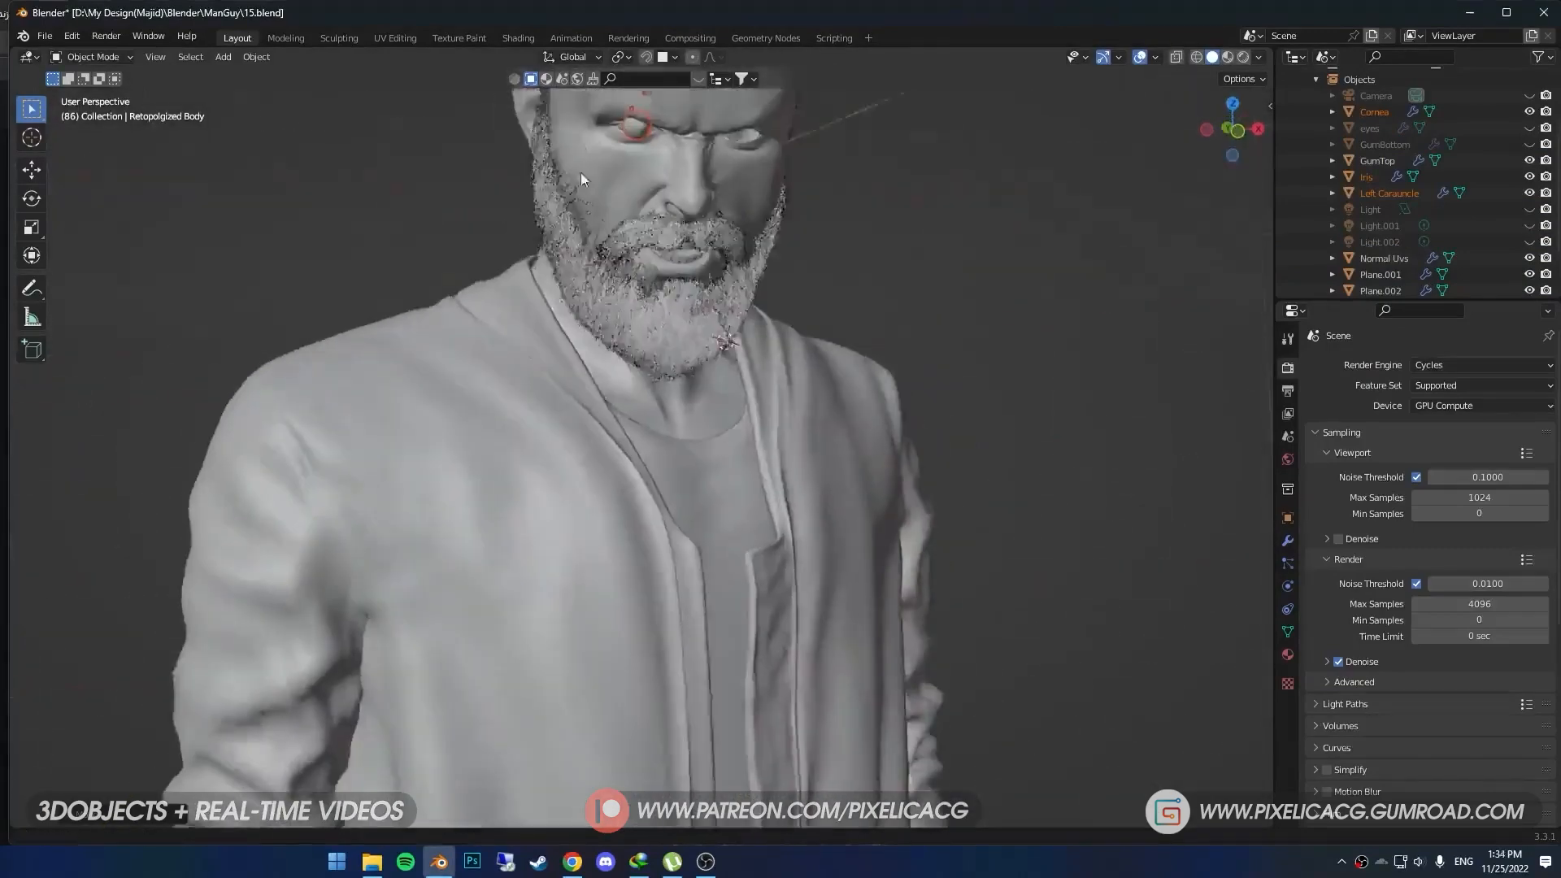
Set the origin of the appended cornea, iris and caruncle to their geometry.
right_click(618, 384)
middle_click_drag(894, 235, 821, 195)
right_click(525, 269)
mouse_move(577, 356)
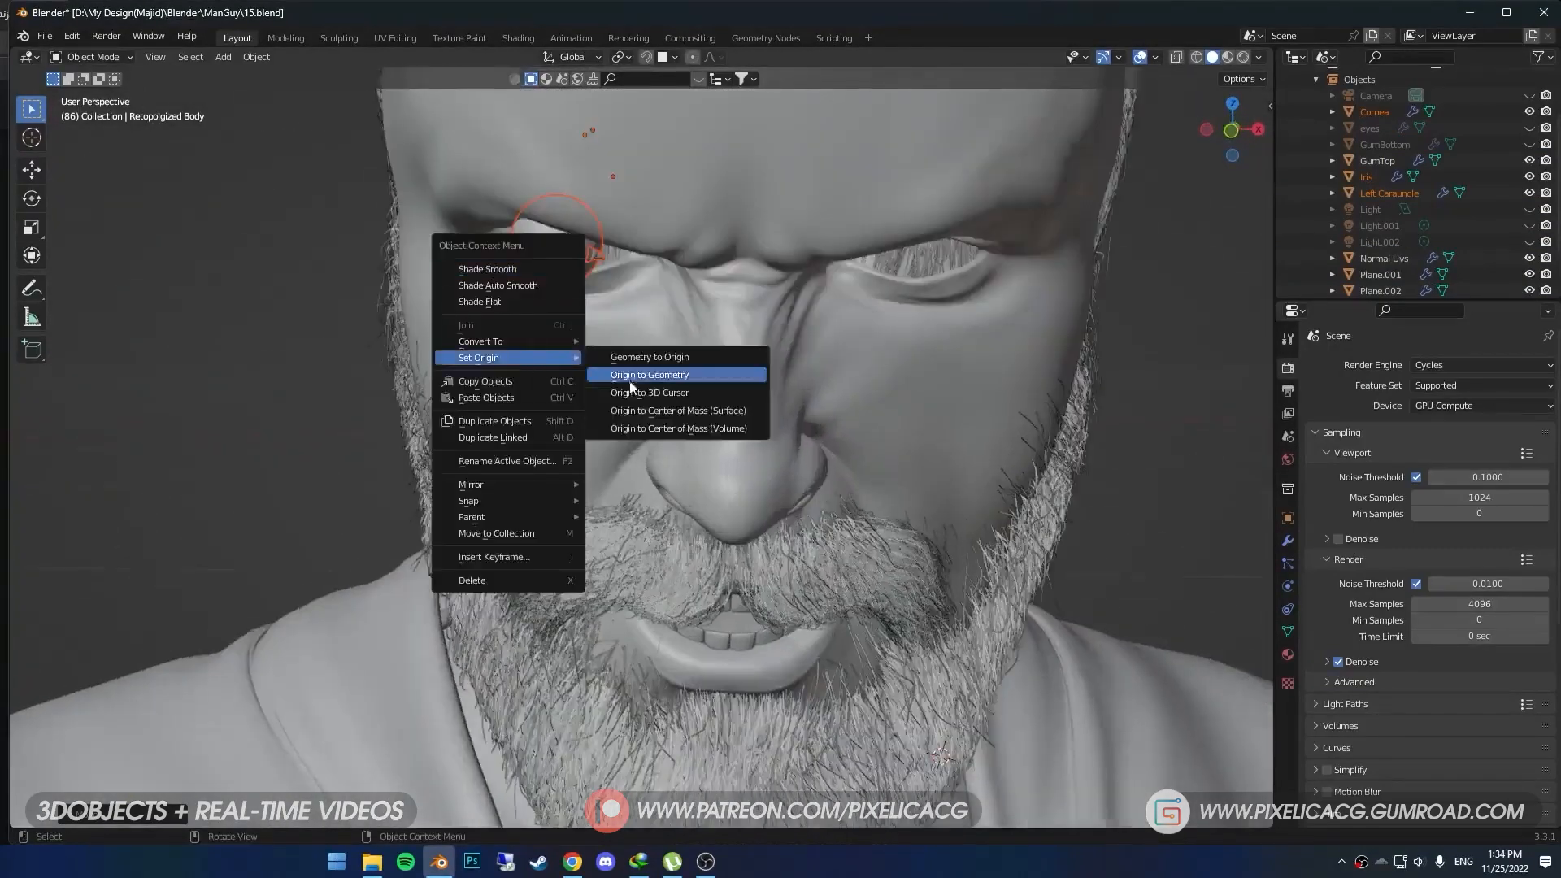
left_click(650, 373)
Move the appended eye parts along Y and fit them into the eye socket.
key("g")
key("g")
key("y")
scroll(650, 252, "up", 5)
left_click(494, 501)
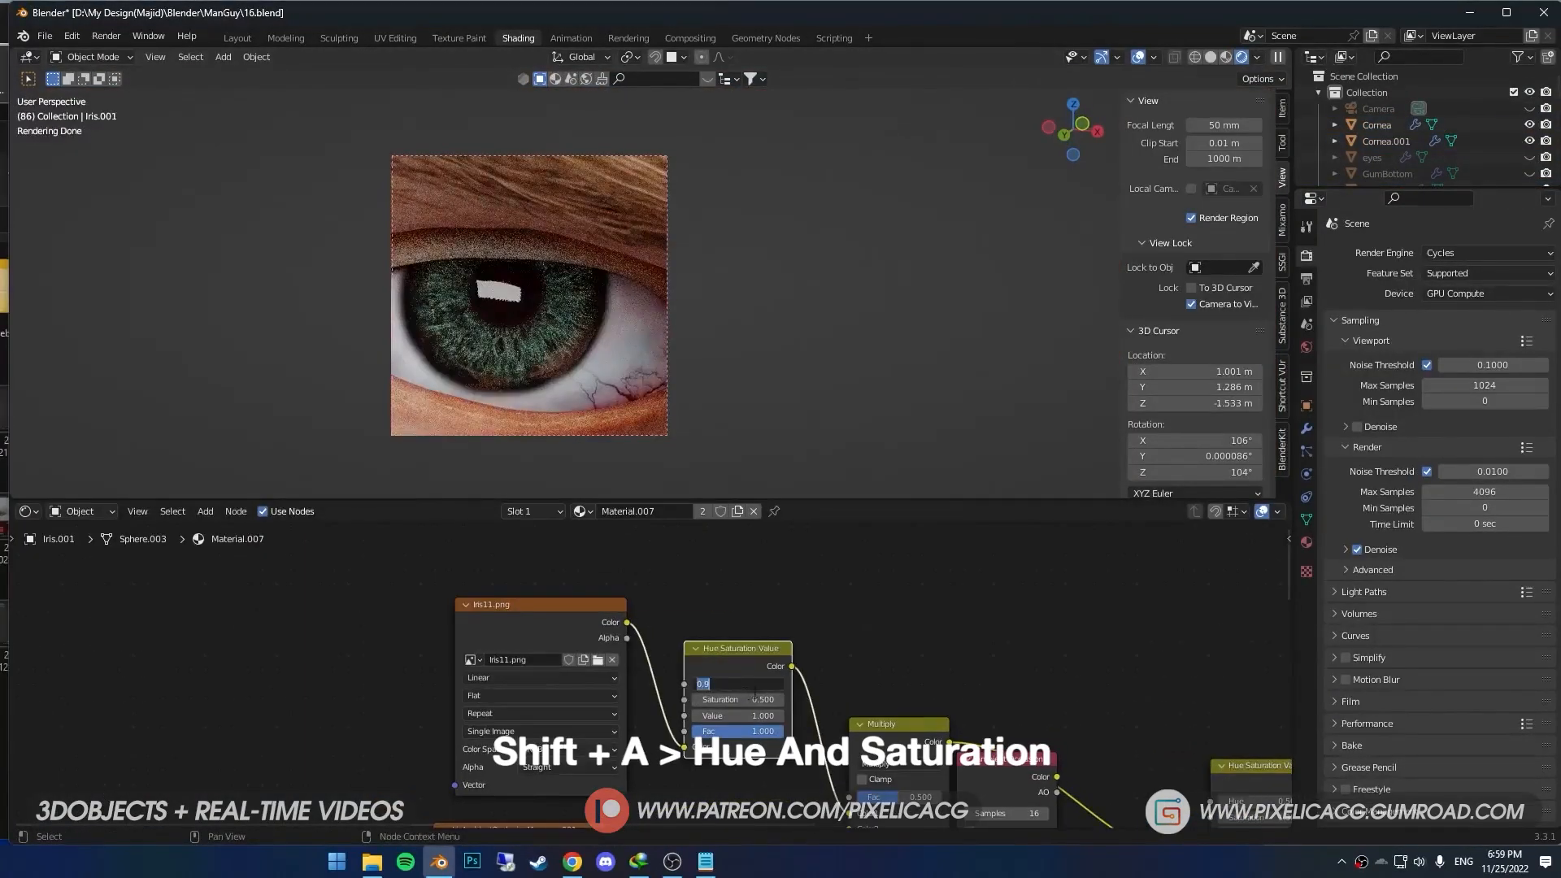
Resize the Comb brush for the eyelash curves at the outer corner of the eye.
scroll(680, 304, "down", 3)
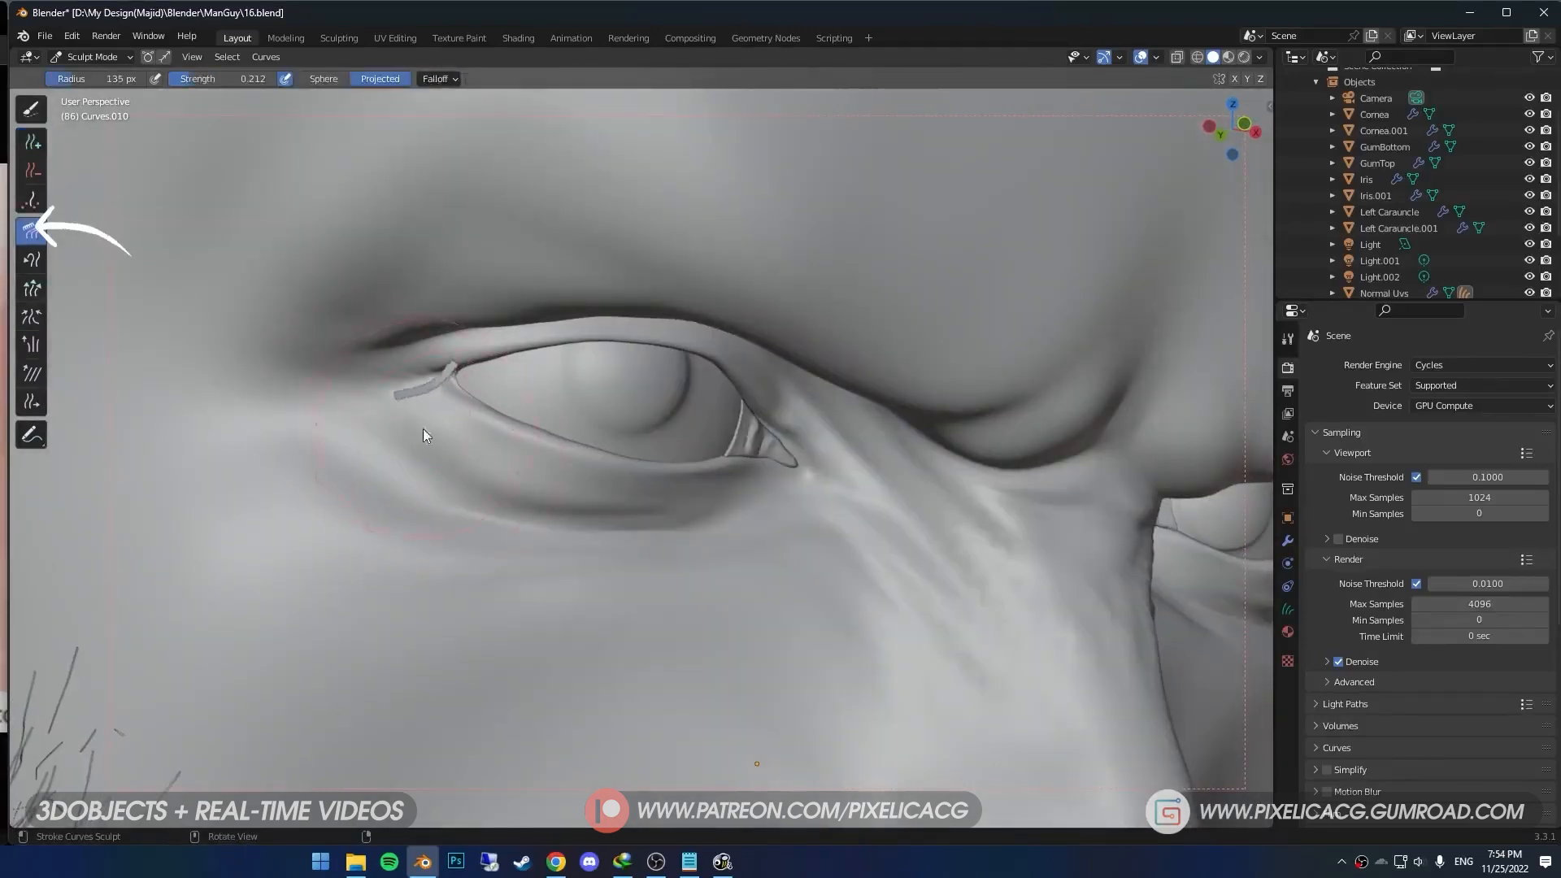
middle_click_drag(411, 429, 324, 464)
key("f")
left_click(317, 480)
scroll(359, 515, "up", 2)
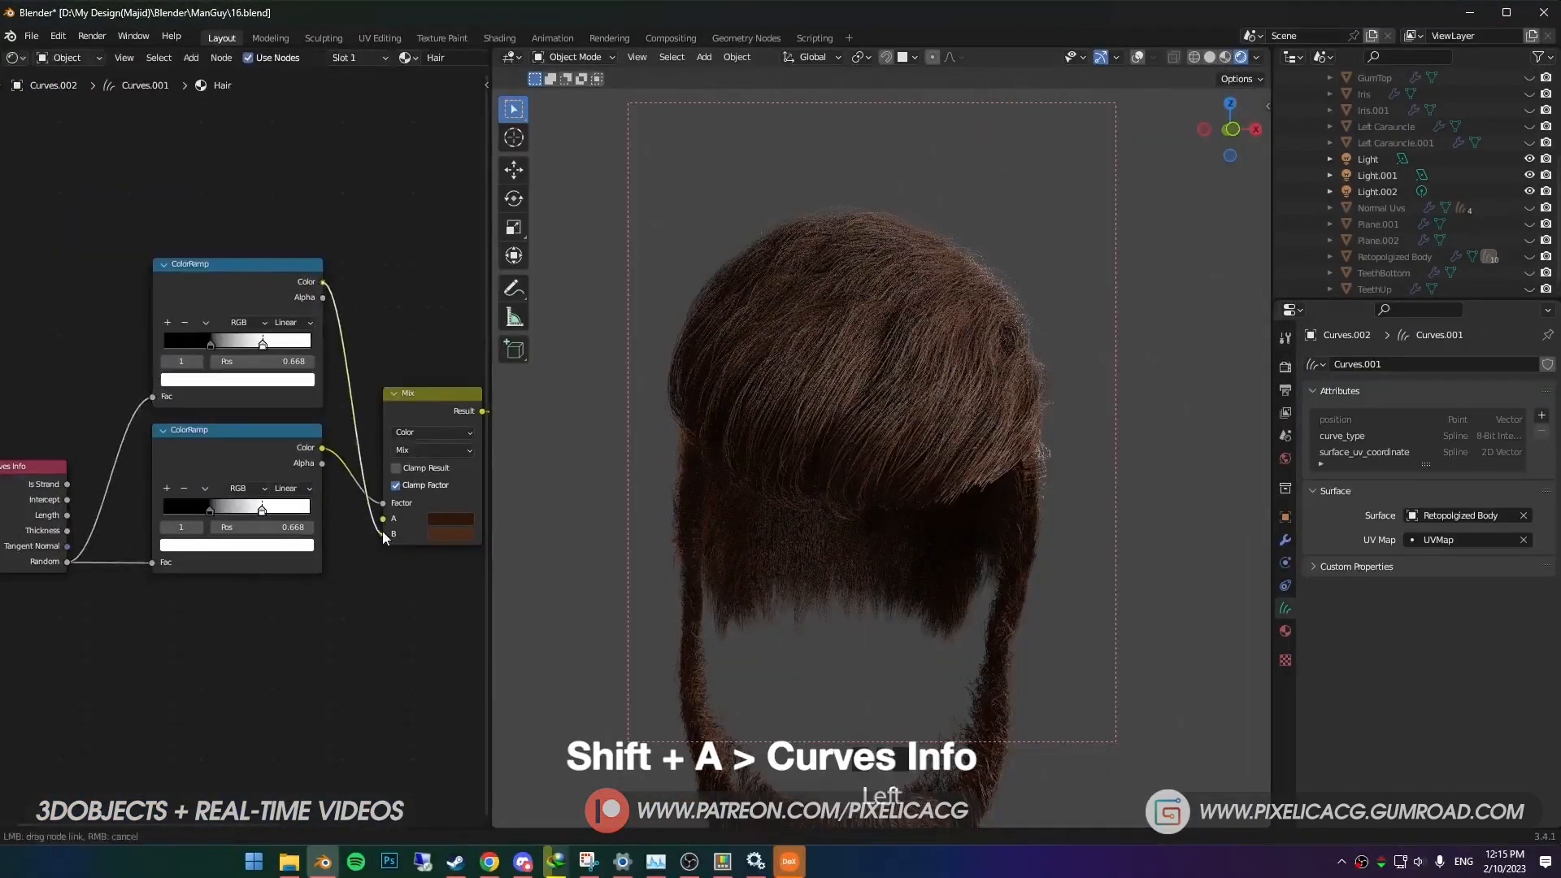
Link the upper ColorRamp's colour to the Mix node's B input and paste the brown hair colour onto its end stop.
left_click_drag(383, 532, 383, 534)
key("ctrl+c")
left_click(263, 345)
key("ctrl+v")
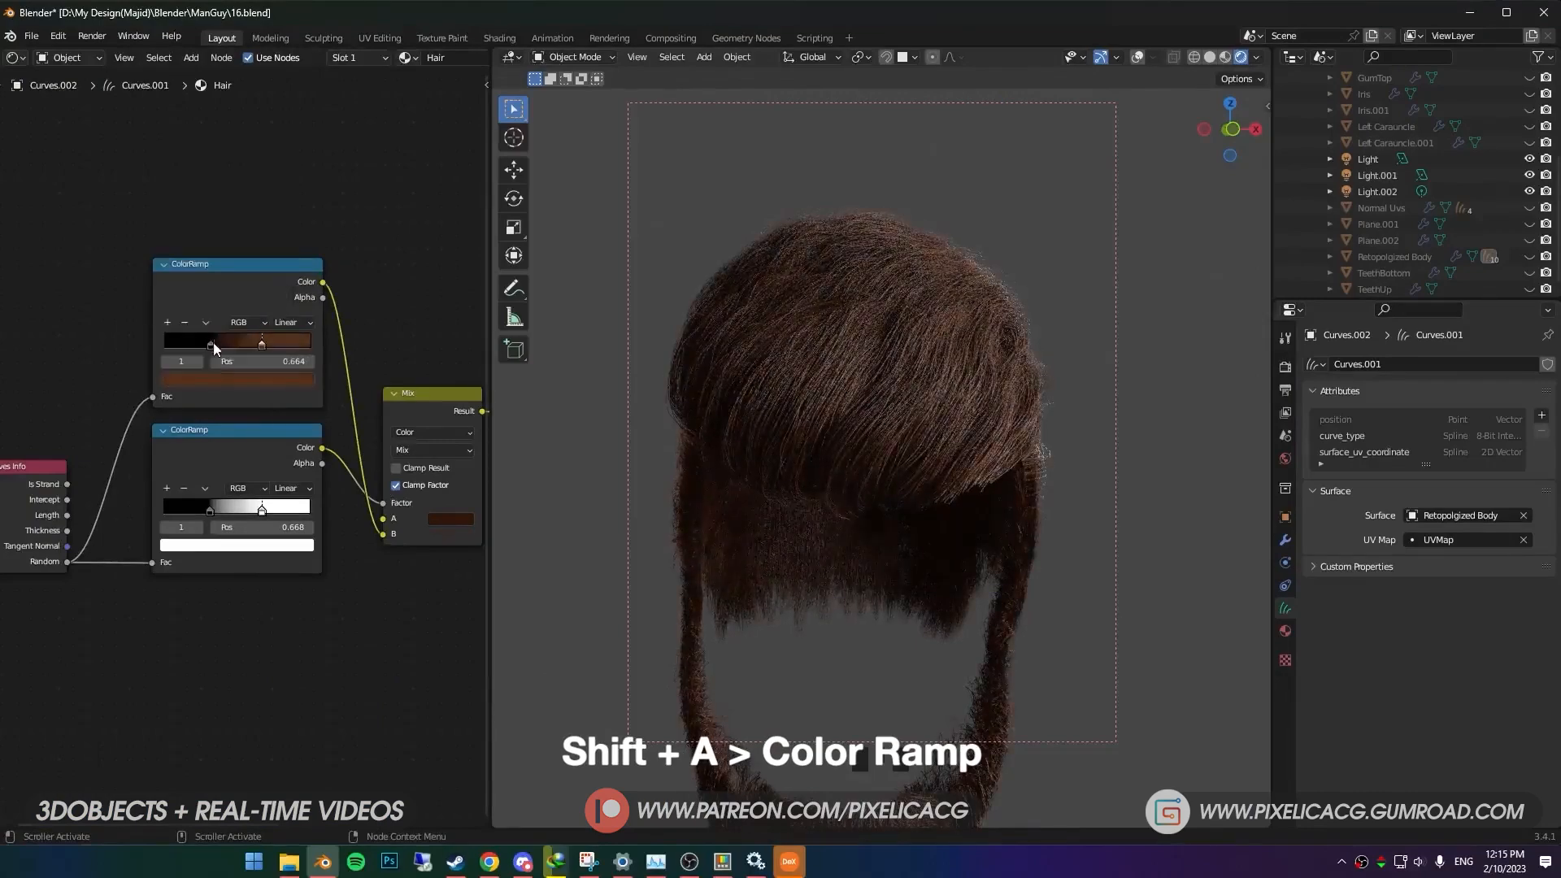
Give the upper ColorRamp's first stop a light peach colour at position 0.427 and bring the brown stop close beside it.
left_click(211, 345)
left_click(228, 379)
left_click_drag(228, 343, 265, 344)
left_click(177, 275)
left_click_drag(188, 165, 209, 179)
left_click_drag(262, 345, 237, 344)
left_click_drag(210, 344, 227, 344)
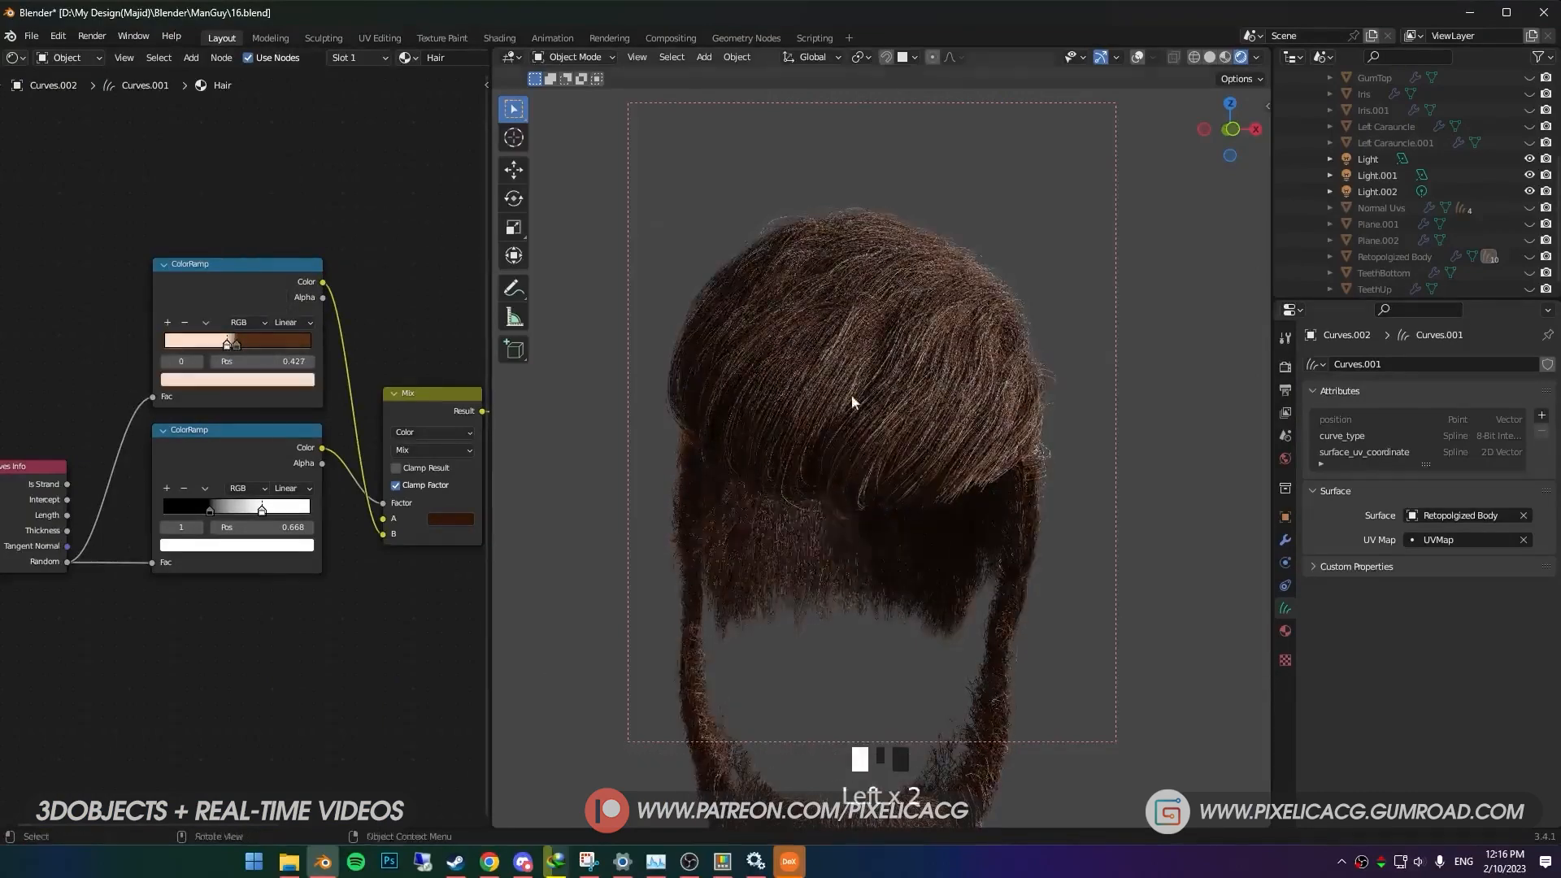
middle_click_drag(878, 456, 829, 455)
scroll(829, 455, "down", 1)
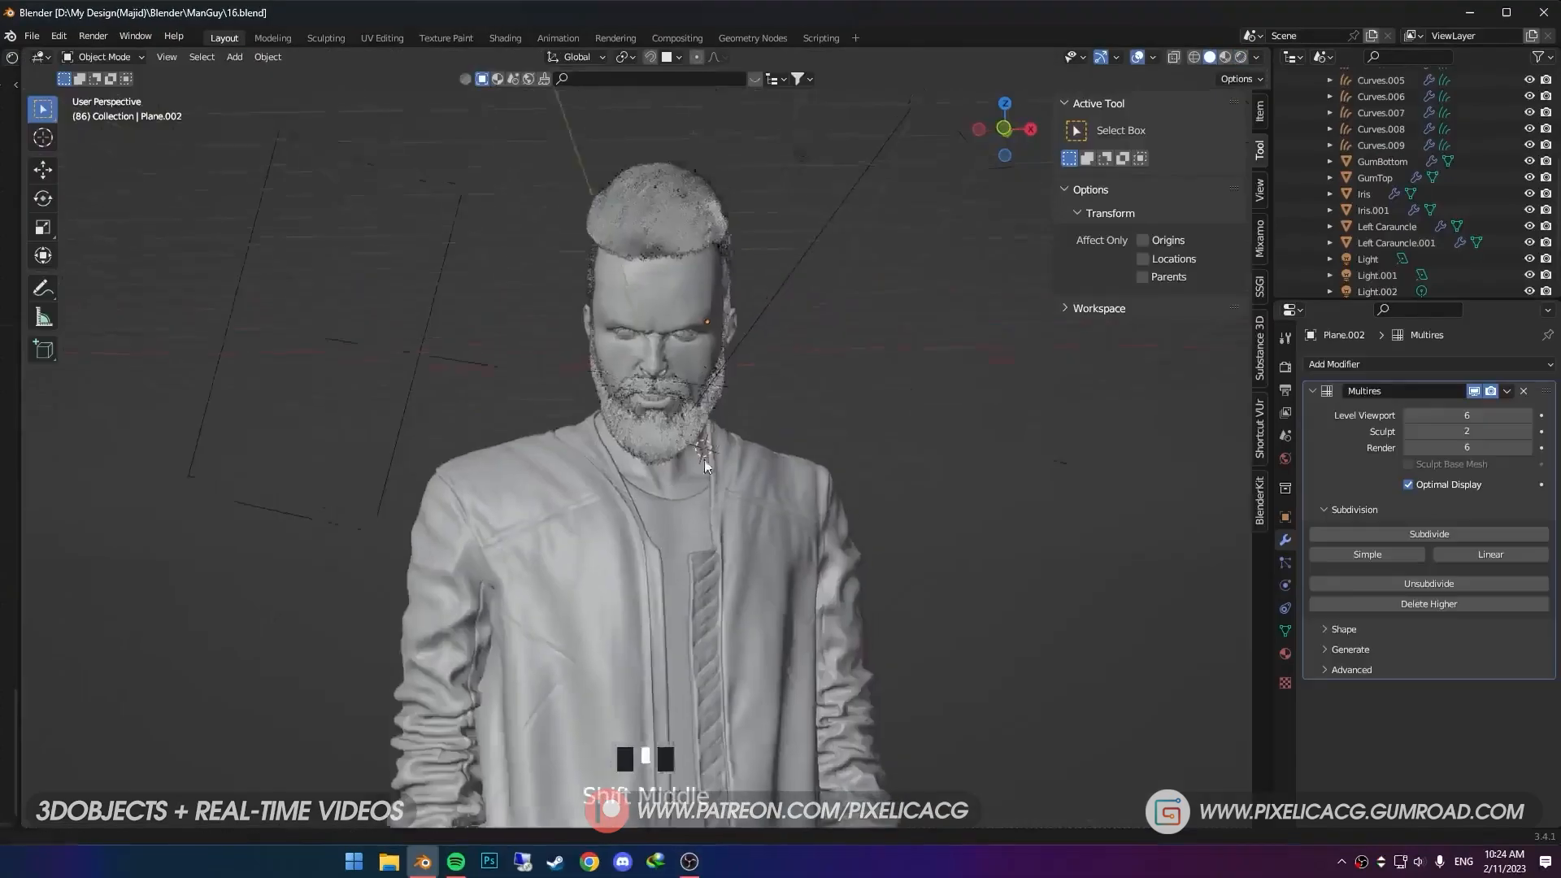
Change the large area light above the character to a spot light and move it over his head.
middle_click_drag(704, 460, 745, 551)
key("F10")
middle_click_drag(648, 598, 644, 572, "shift")
left_click(843, 182)
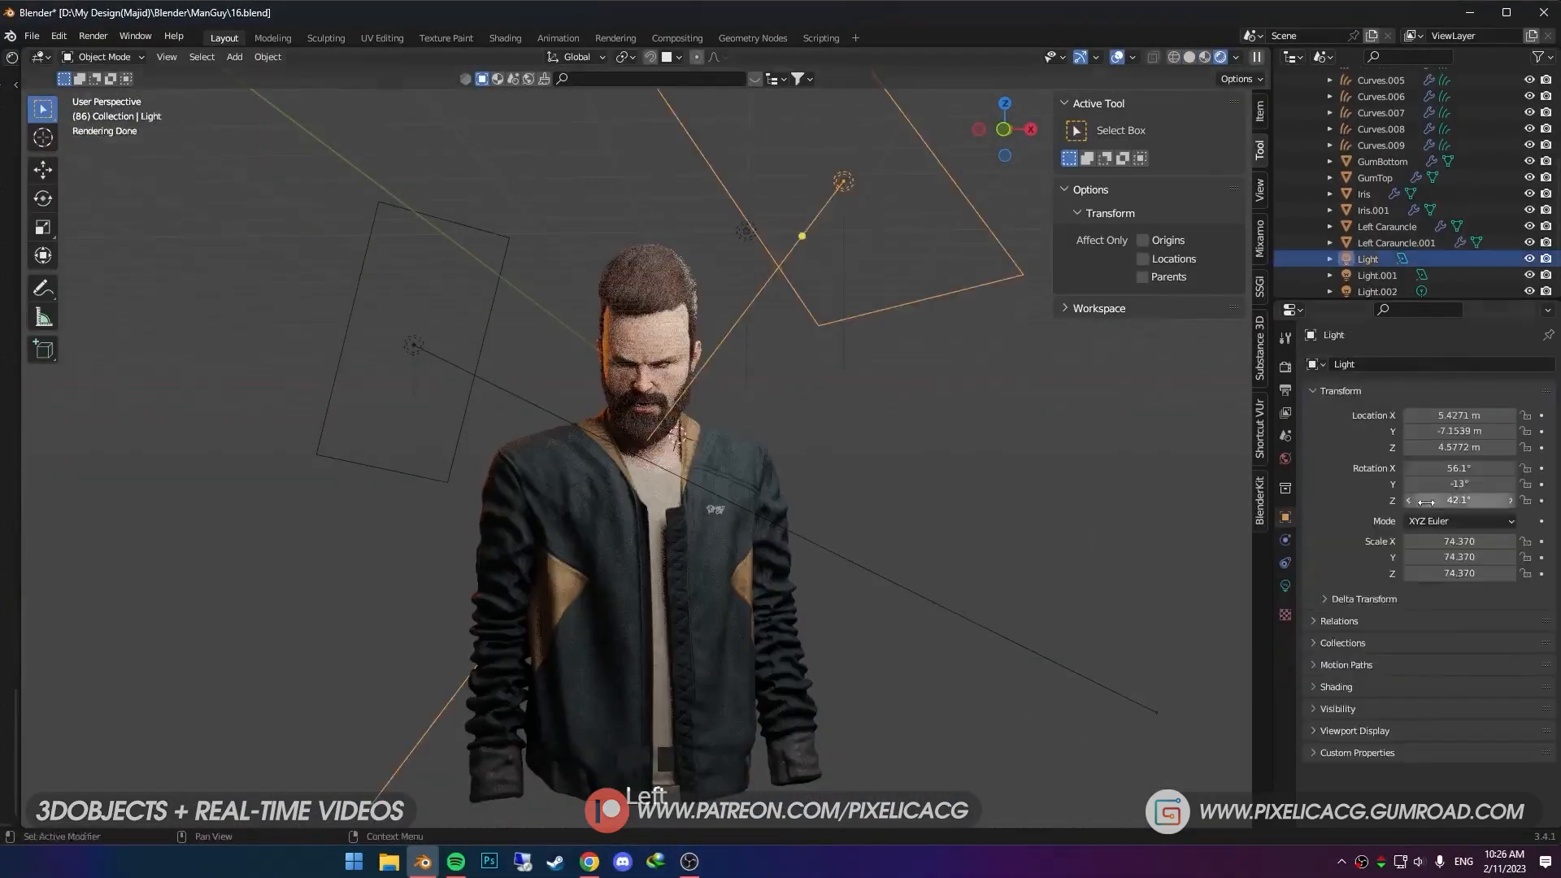
left_click(1465, 438)
key("g")
left_click(696, 453)
Rotate the spot light above the head so it shines straight down on the character.
key("r")
key("r")
left_click(699, 464)
left_click(1260, 428)
left_click(1195, 132)
key("n")
key("r")
key("r")
left_click(850, 595)
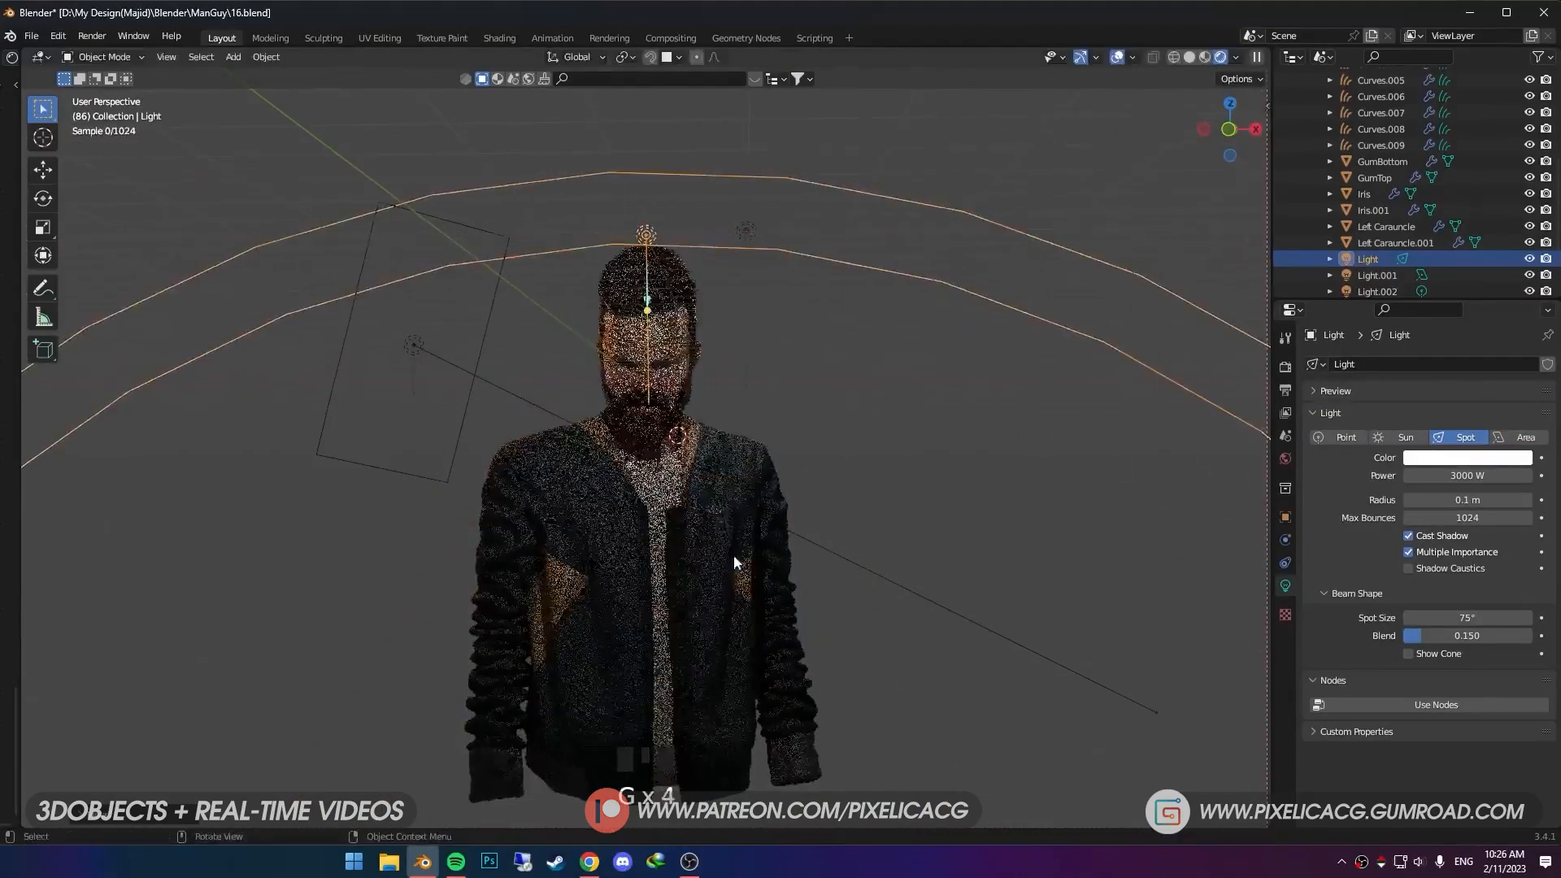
Set the overhead spot light to 10000 W, radius 1.17 m and spot size 73.5°, and adjust its position.
scroll(874, 536, "up", 2)
key("Return")
key("KP_0")
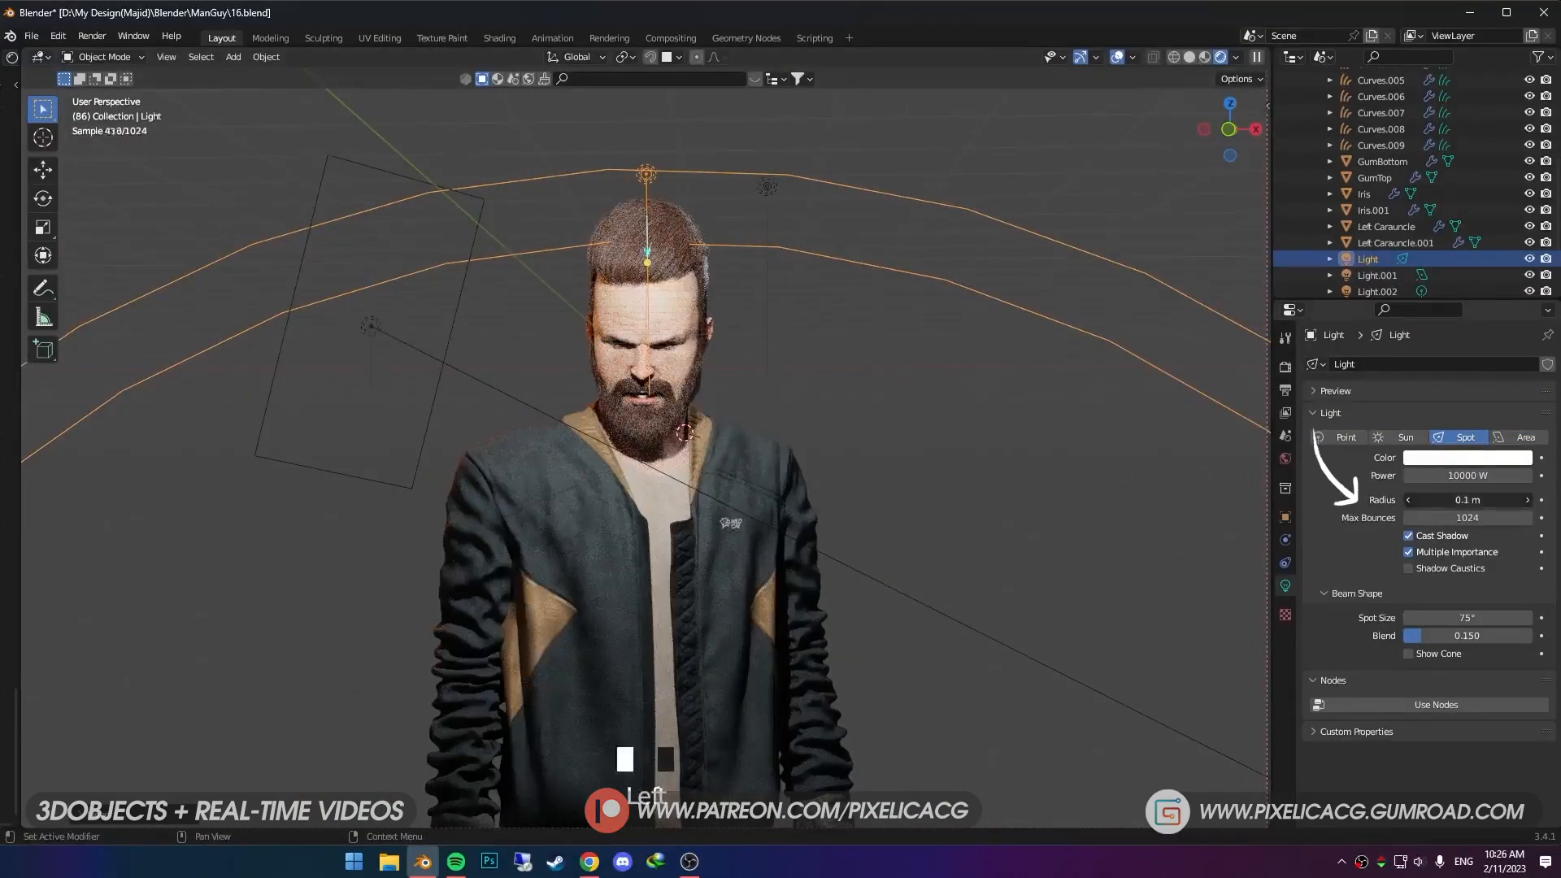
left_click_drag(1477, 500, 1504, 500)
key("ctrl+z")
left_click_drag(1481, 618, 1467, 617)
key("g")
left_click(772, 548)
Duplicate the spot light, place the copy low in front of the character and aim it upward at him.
scroll(772, 547, "down", 3)
key("shift+d")
key("r")
key("r")
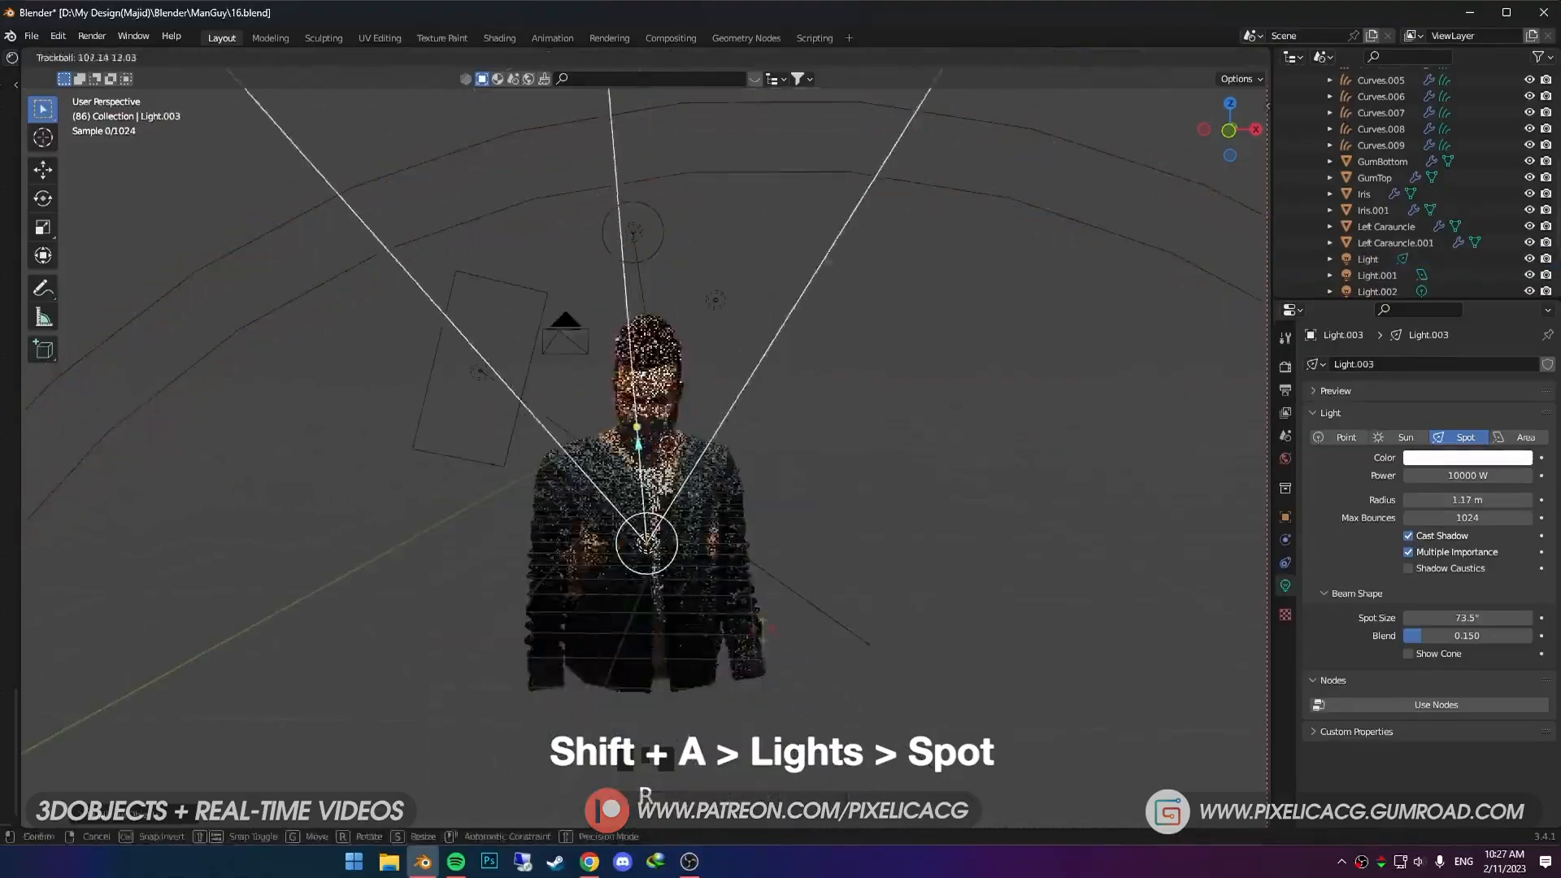
left_click(768, 618)
scroll(768, 569, "up", 3)
key("g")
left_click(756, 455)
middle_click_drag(748, 406, 756, 429)
Change the lower spot light's colour to orange.
left_click(1466, 458)
left_click_drag(1435, 352, 1404, 352)
scroll(717, 260, "up", 3)
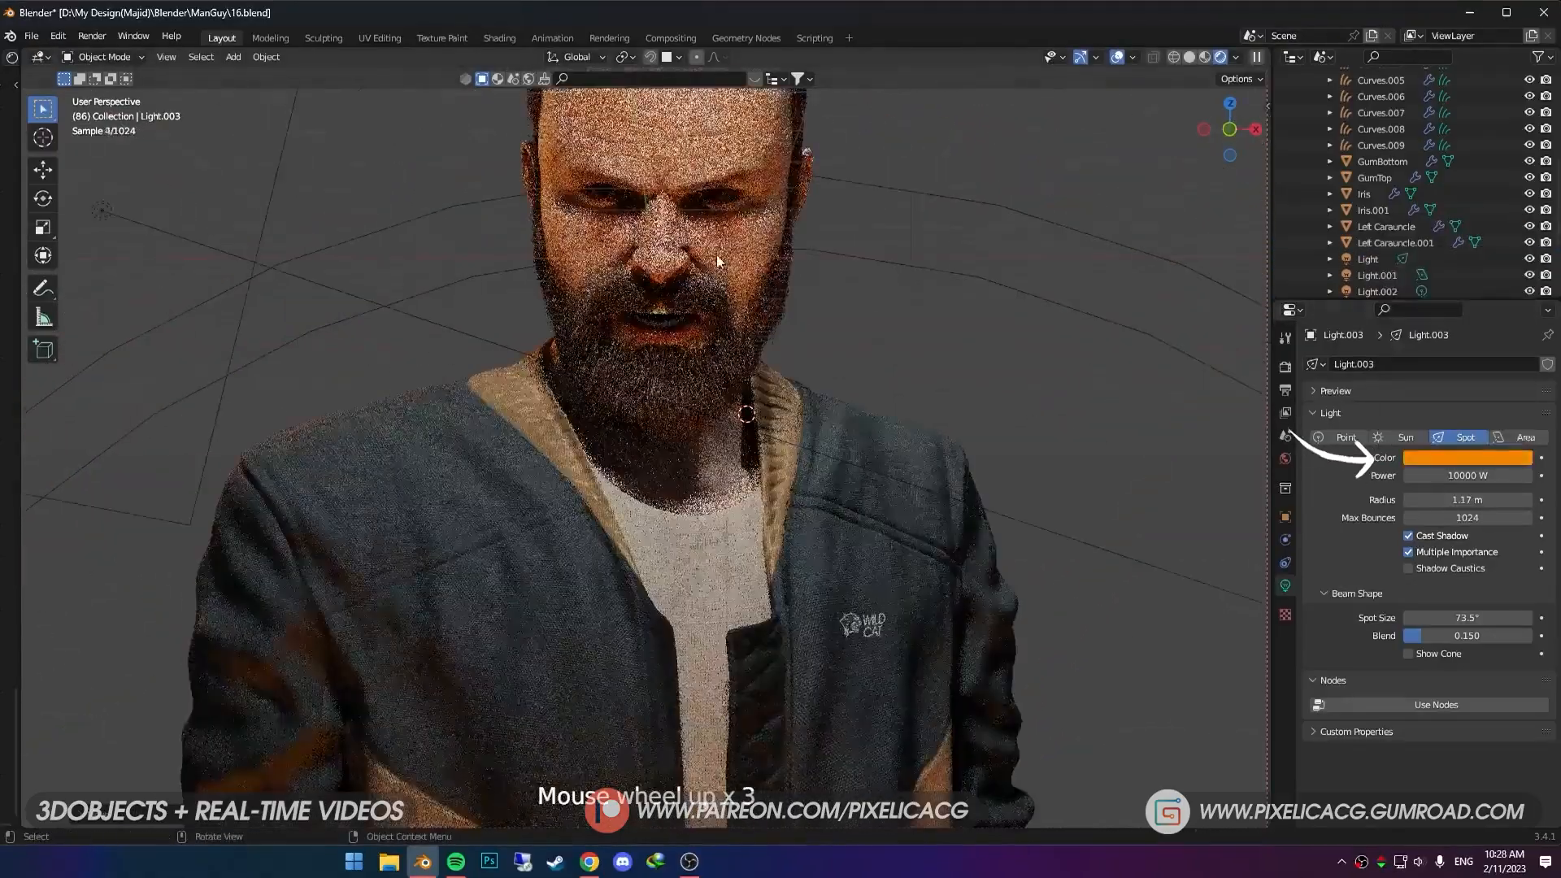
Scale and reposition the area light beside the character in front view.
key("KP_1")
scroll(782, 295, "down", 4)
middle_click_drag(782, 295, 787, 324, "shift")
left_click(374, 244)
key("s")
left_click(878, 426)
key("g")
left_click(993, 513)
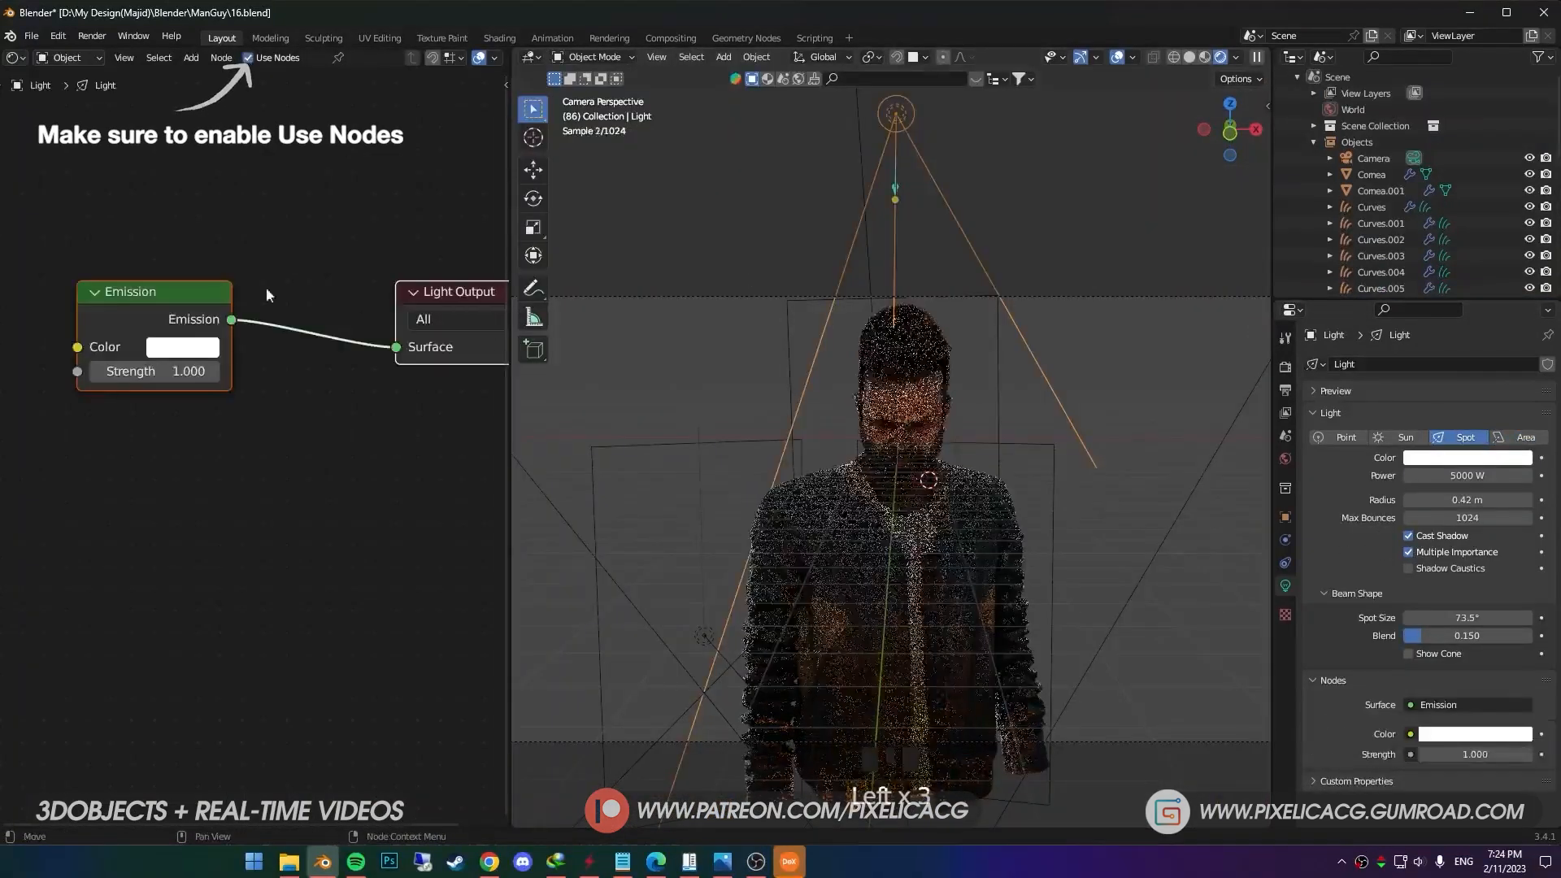
Add a Blackbody node below the Emission node in the overhead spot light's node tree.
key("Return")
left_click(153, 441)
middle_click_drag(153, 441, 83, 463)
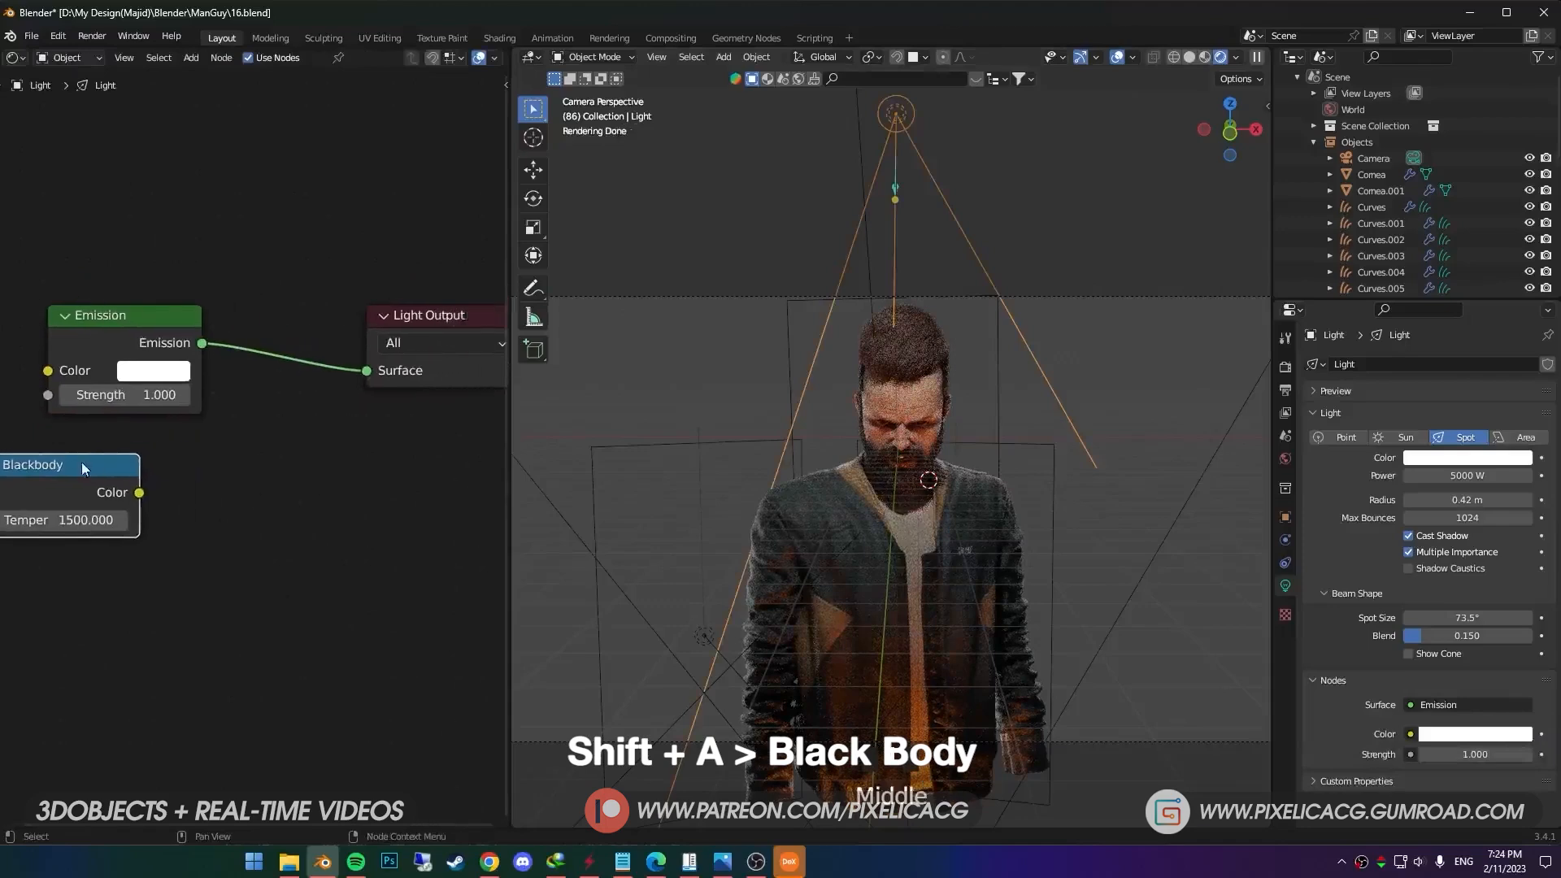
middle_click_drag(166, 517, 241, 507)
left_click(233, 506)
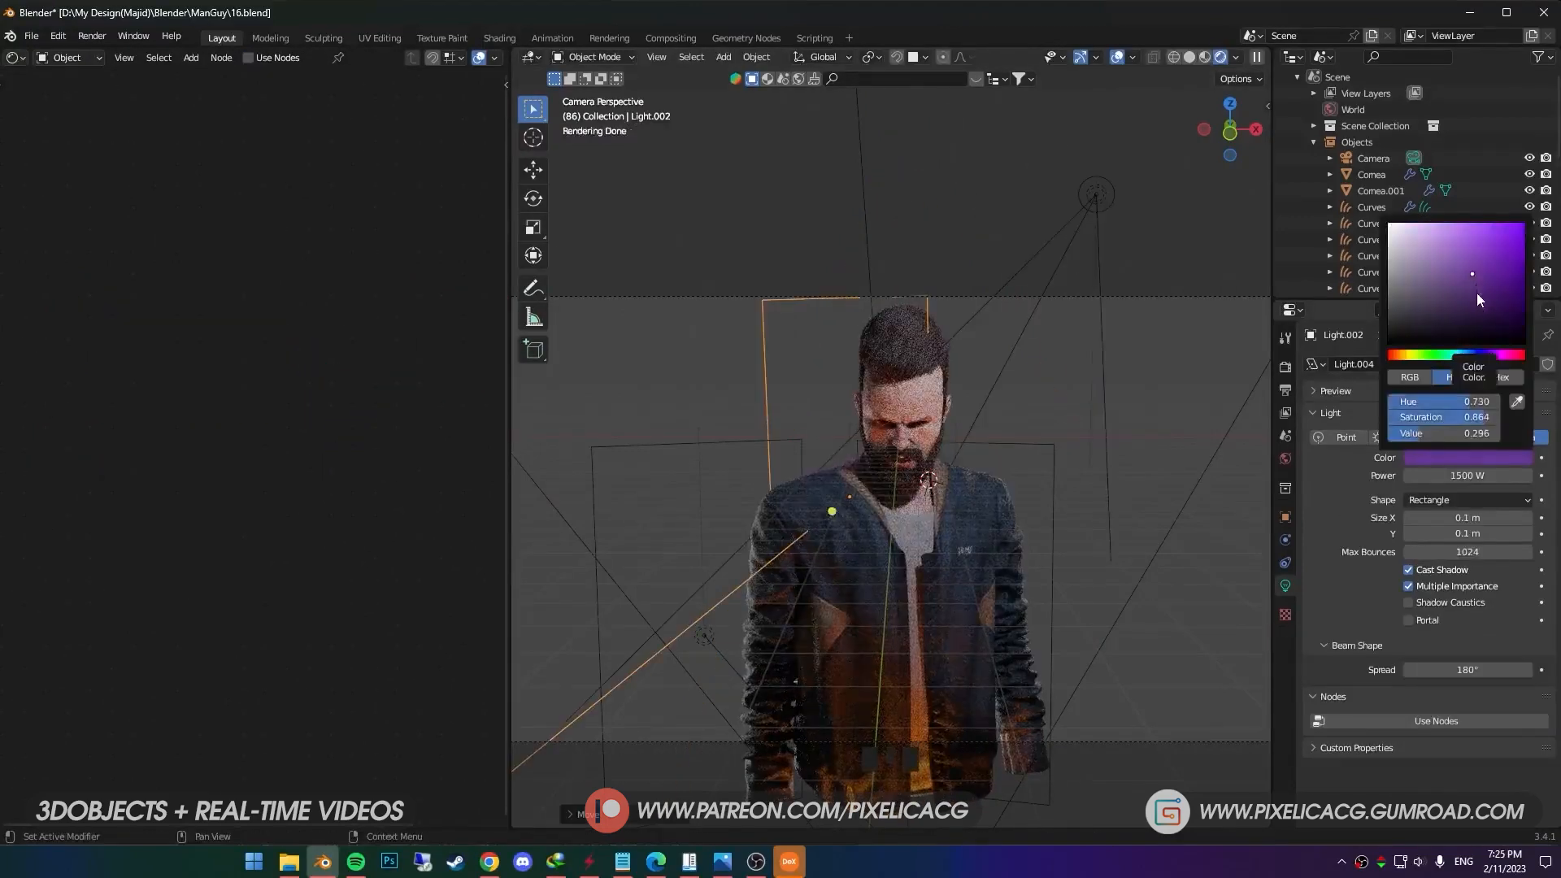
Move the purple area light beside the character's head.
key("g")
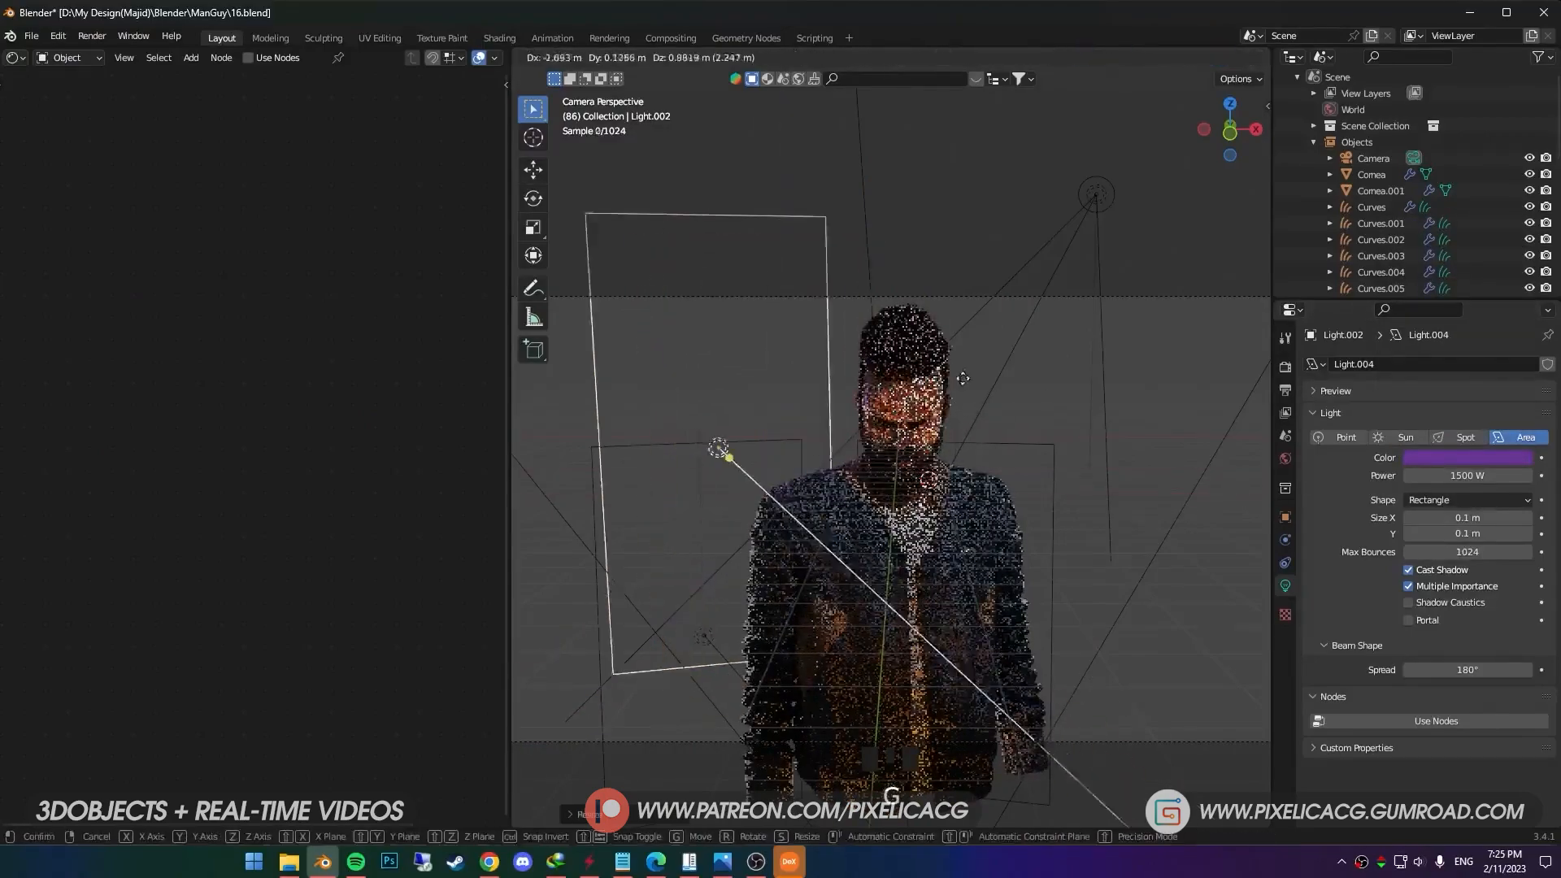
left_click(827, 459)
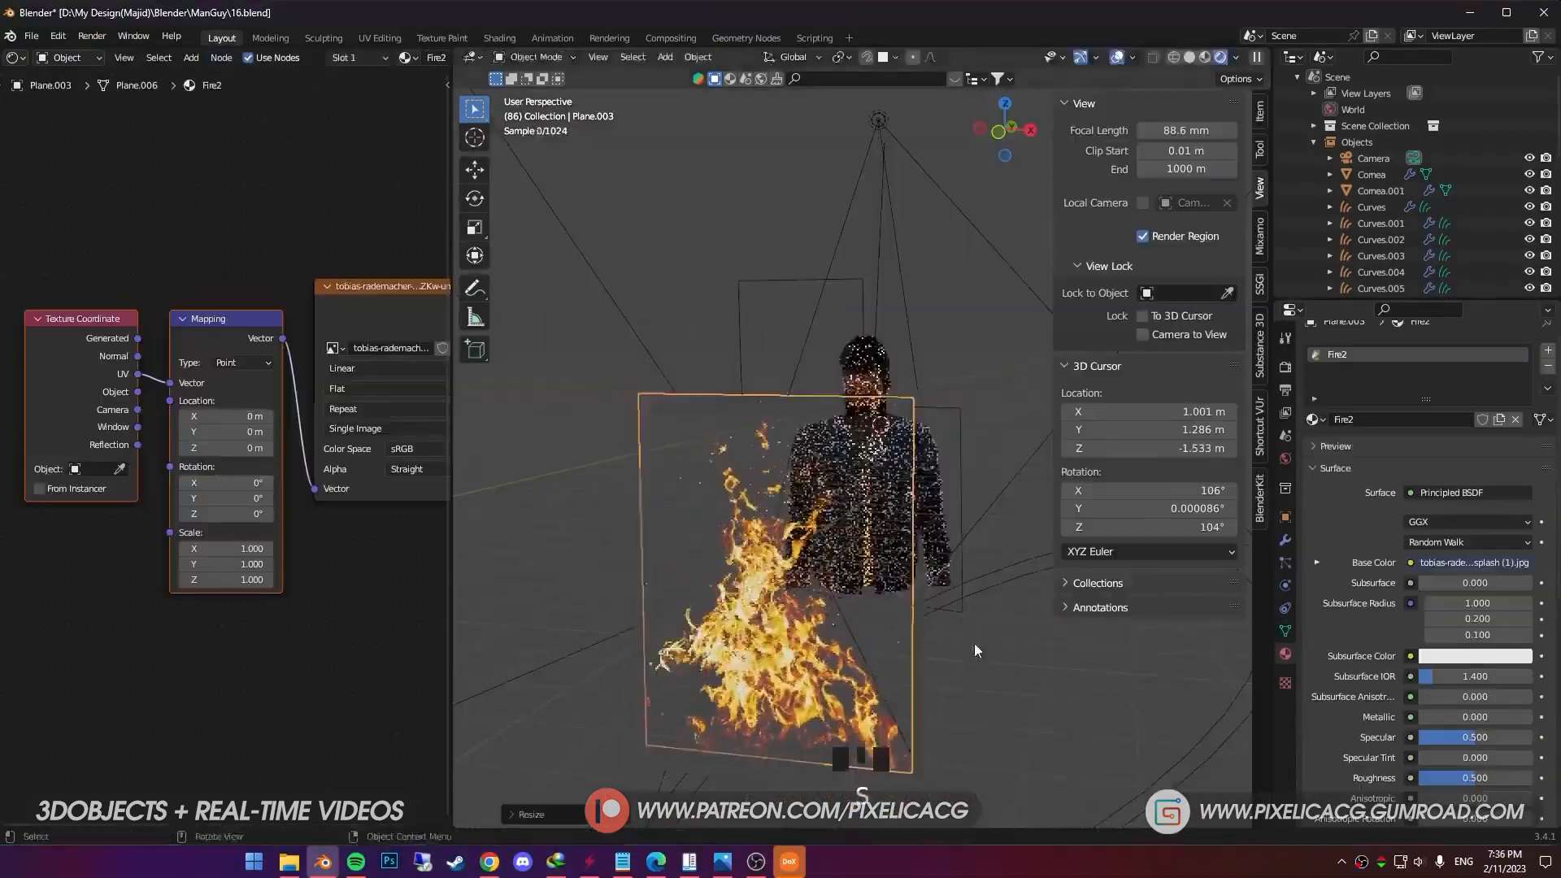
Reposition the fire image plane relative to the character.
key("g")
left_click(1008, 568)
key("g")
left_click(1087, 659)
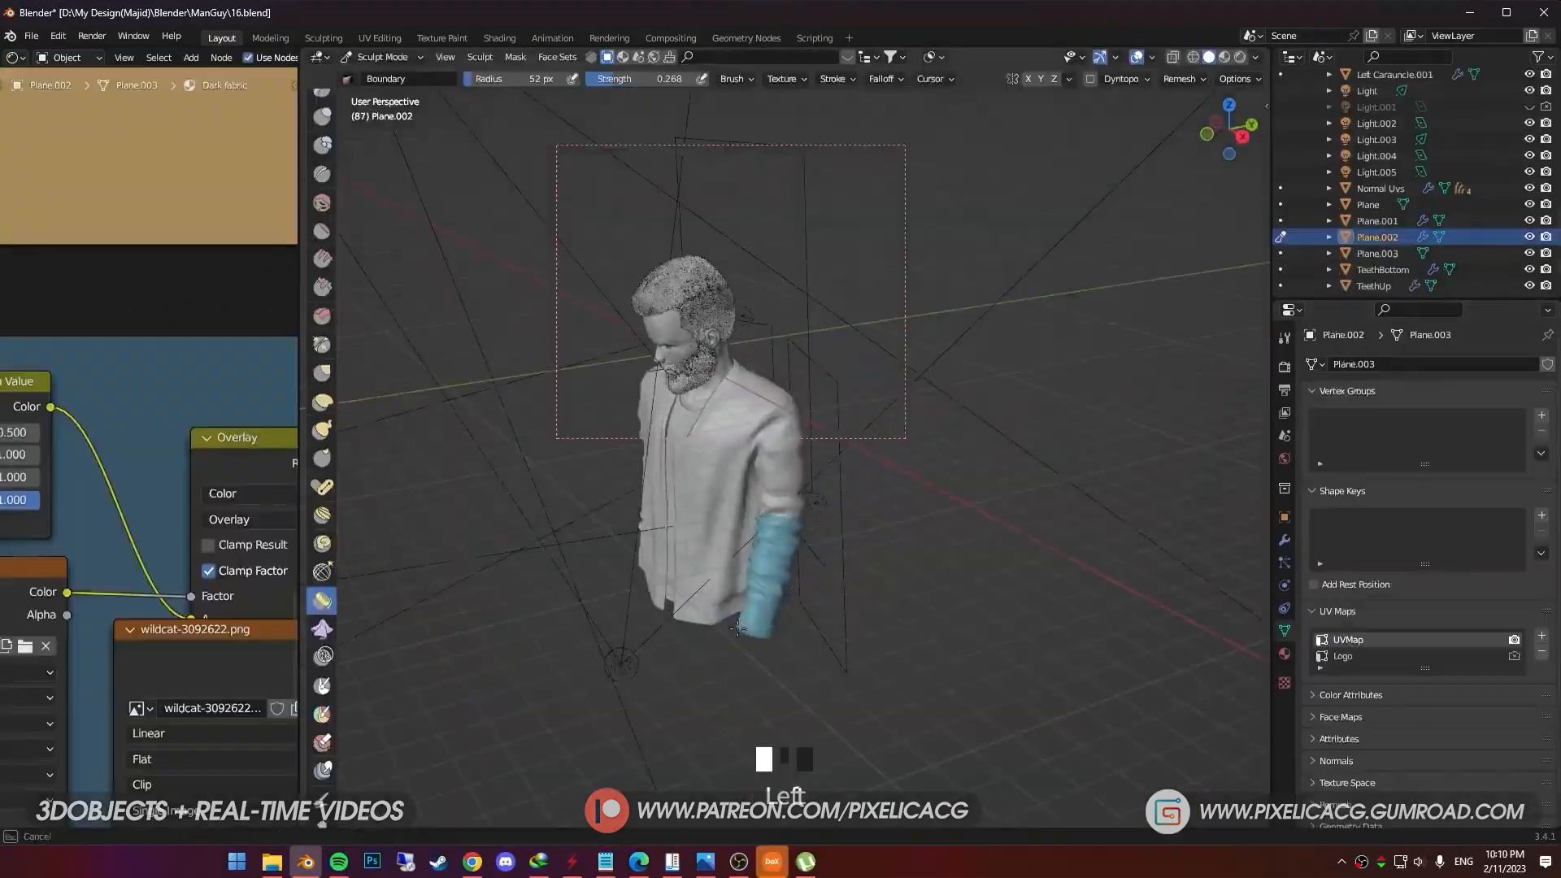
Try to reshape the jacket's lower sleeve with a resized Boundary brush.
key("f")
left_click(754, 586)
mouse_move(754, 586)
middle_mouse_down()
mouse_move(861, 593)
mouse_move(732, 602)
middle_mouse_up()
left_click_drag(777, 604, 746, 607)
middle_click_drag(746, 607, 674, 618)
Undo the recent Boundary brush strokes on the jacket sleeve.
key("ctrl+z")
key("ctrl+z")
key("ctrl+z")
key("ctrl+z")
key("ctrl+z")
key("ctrl+z")
key("ctrl+z")
key("ctrl+z")
key("ctrl+z")
key("ctrl+z")
key("ctrl+z")
scroll(707, 529, "up", 3)
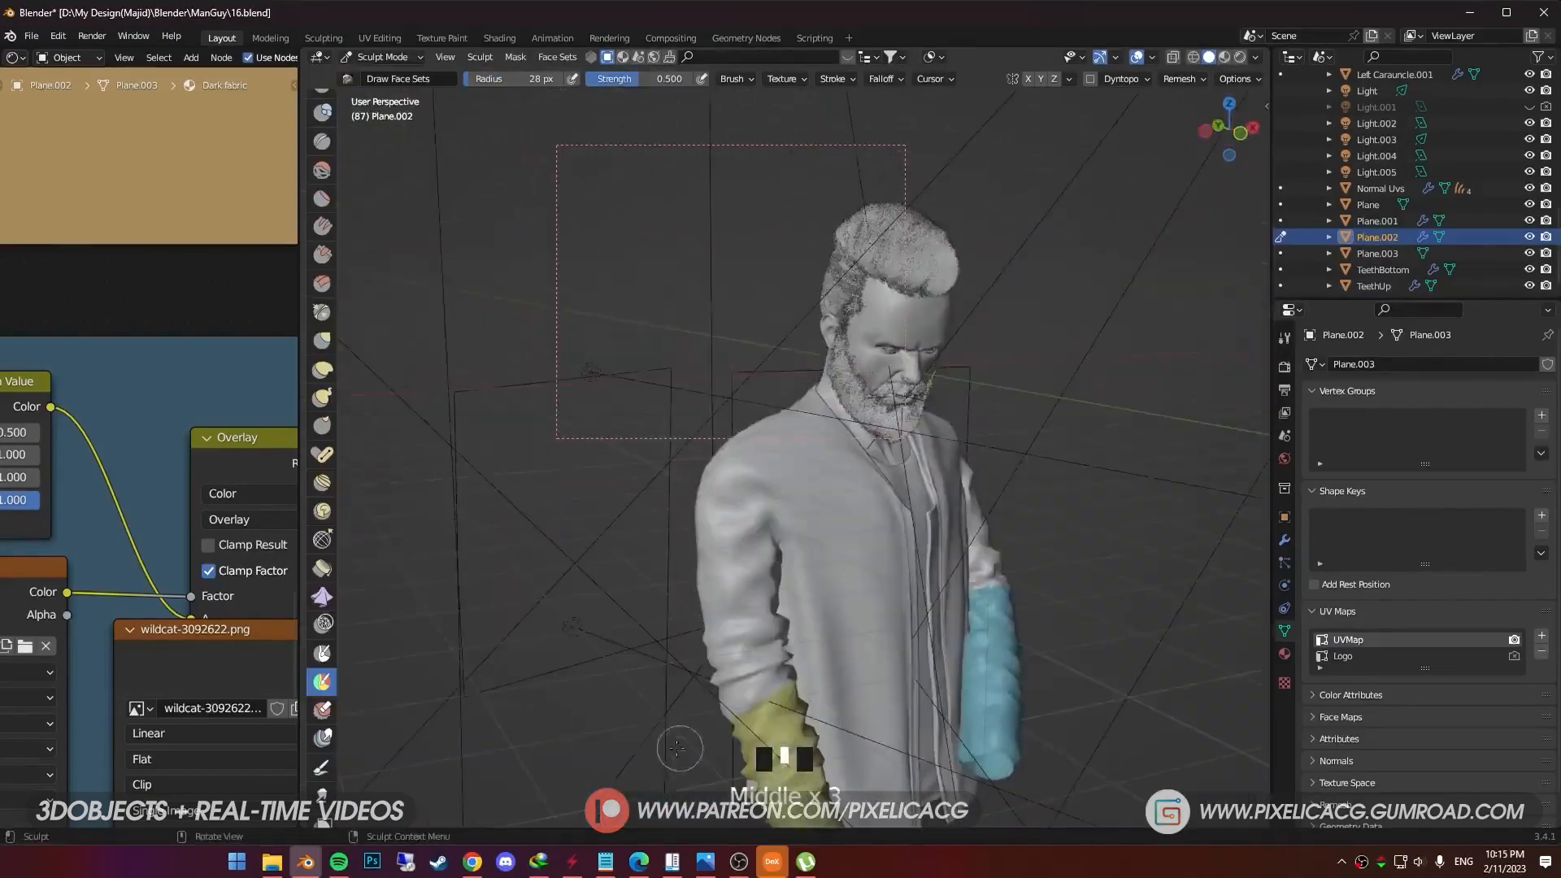
middle_click_drag(782, 731, 651, 631)
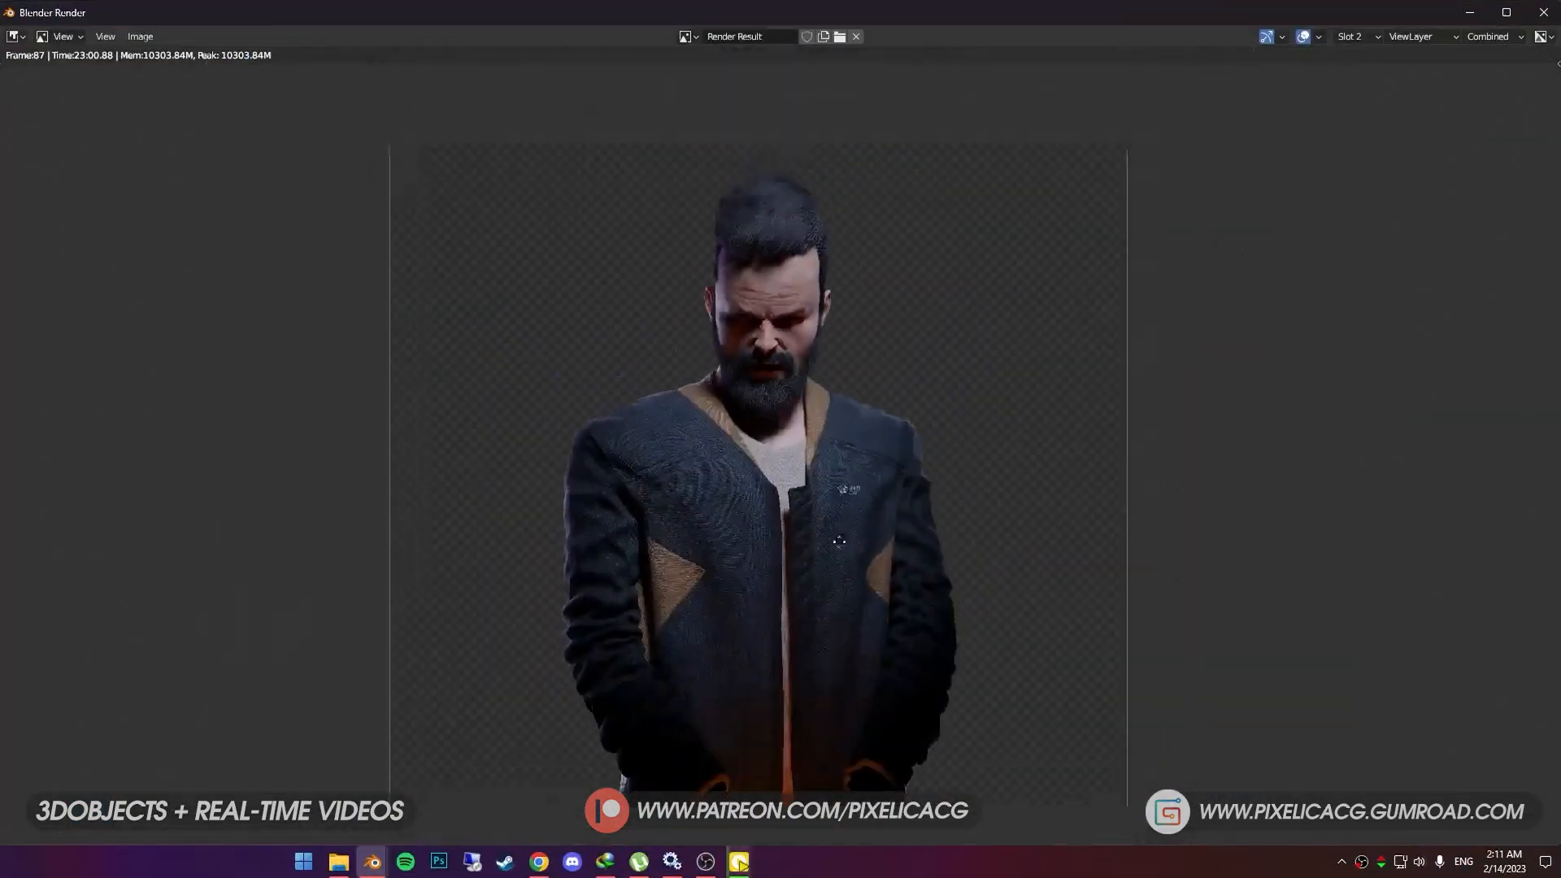
Save the finished render as a PNG image named 888 in the ManGuy folder.
left_click(140, 36)
left_click(163, 172)
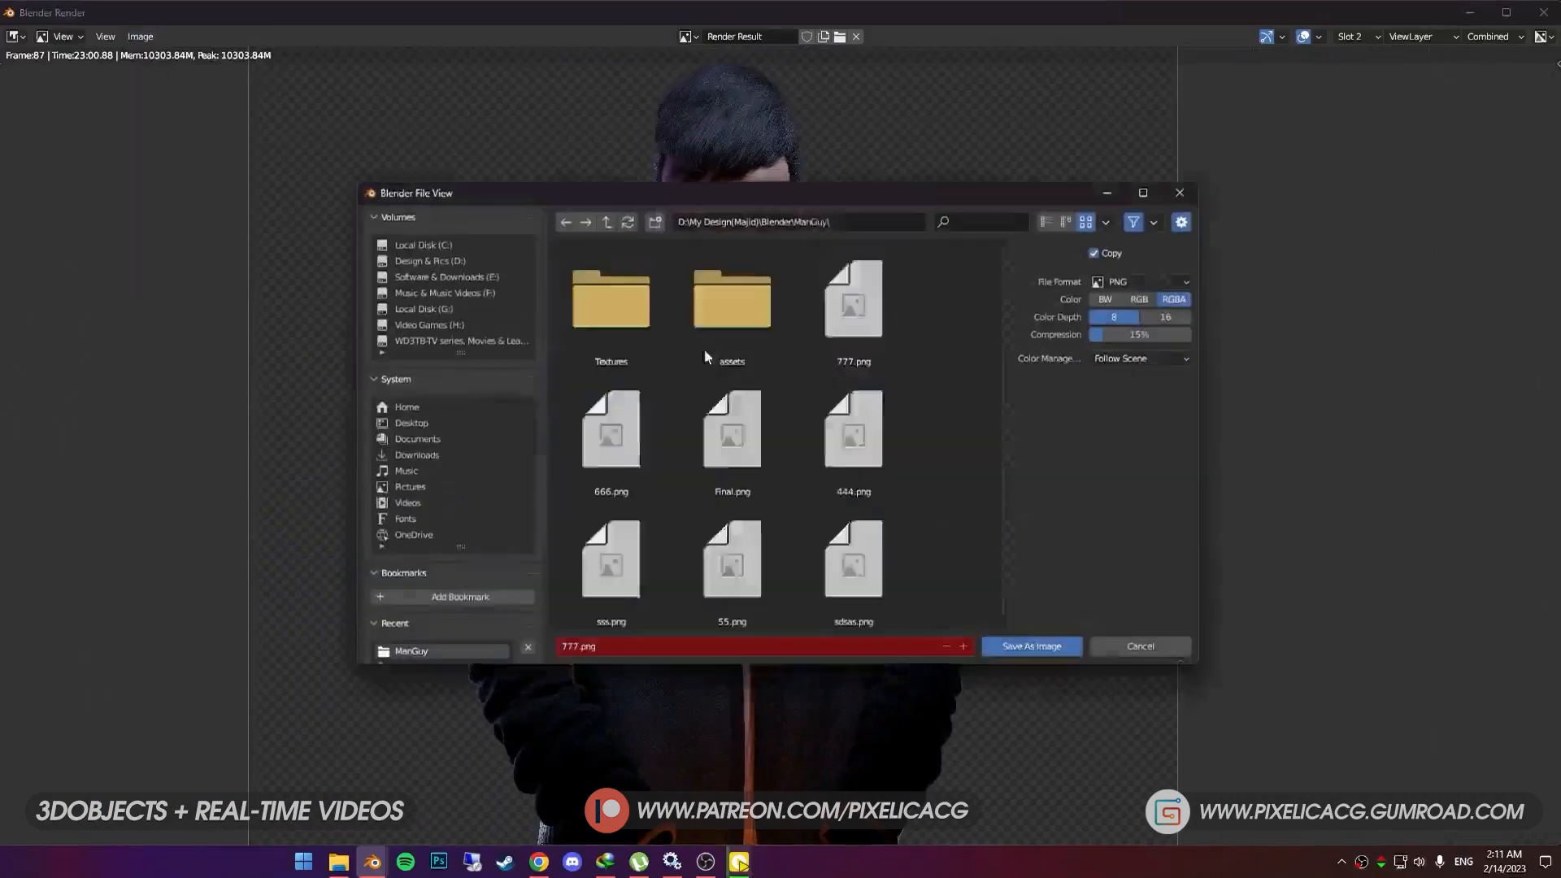
type("888")
key("Return")
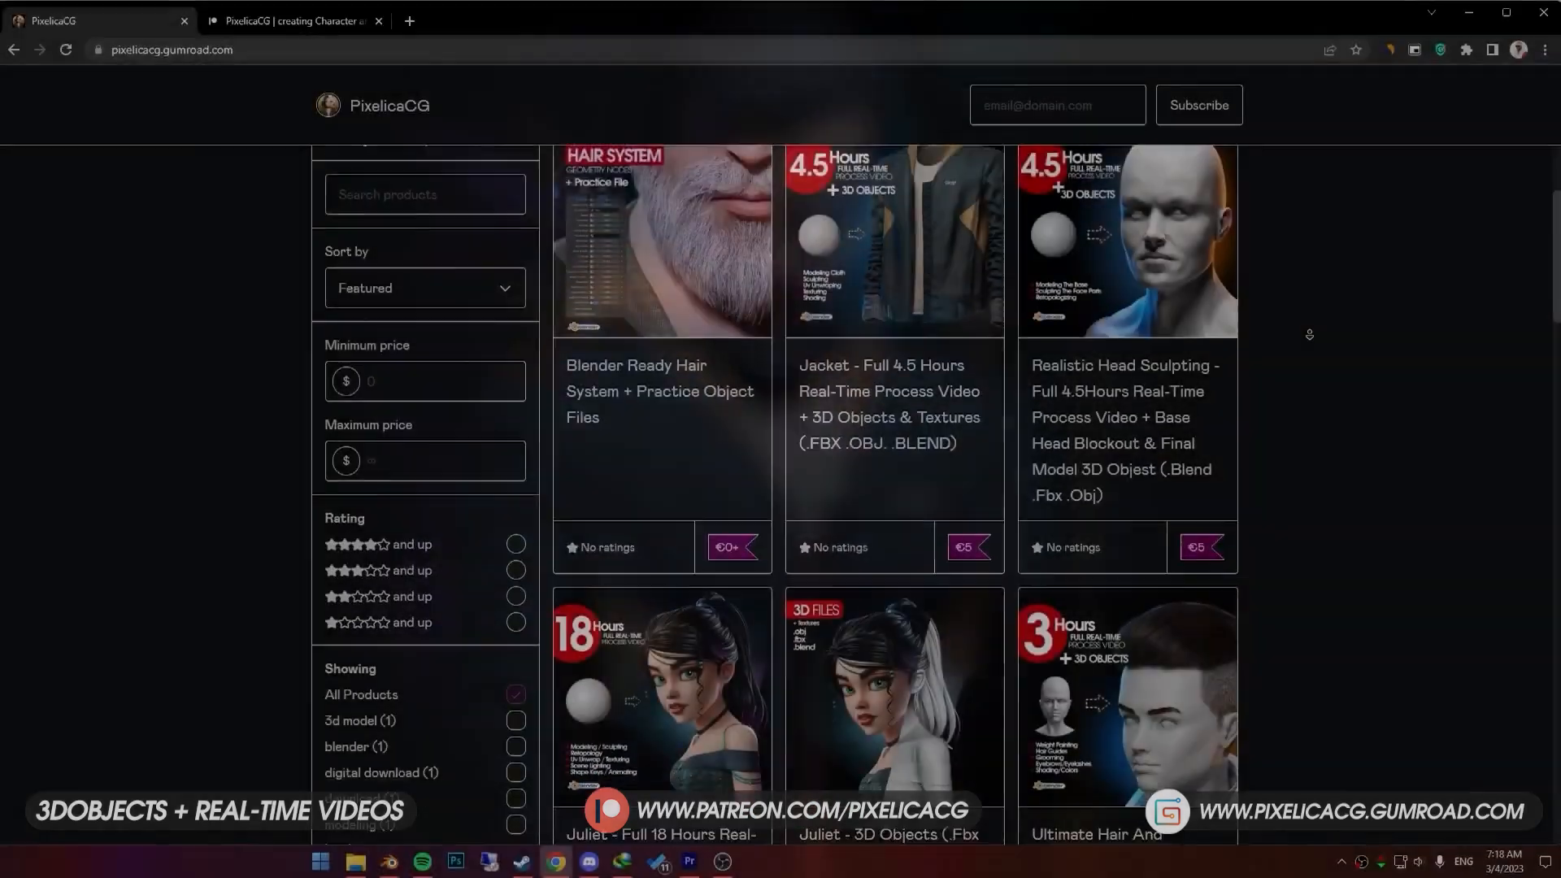
Switch to Chrome and look through PixelicaCG's Gumroad products and Patreon membership levels.
scroll(1312, 341, "down", 5)
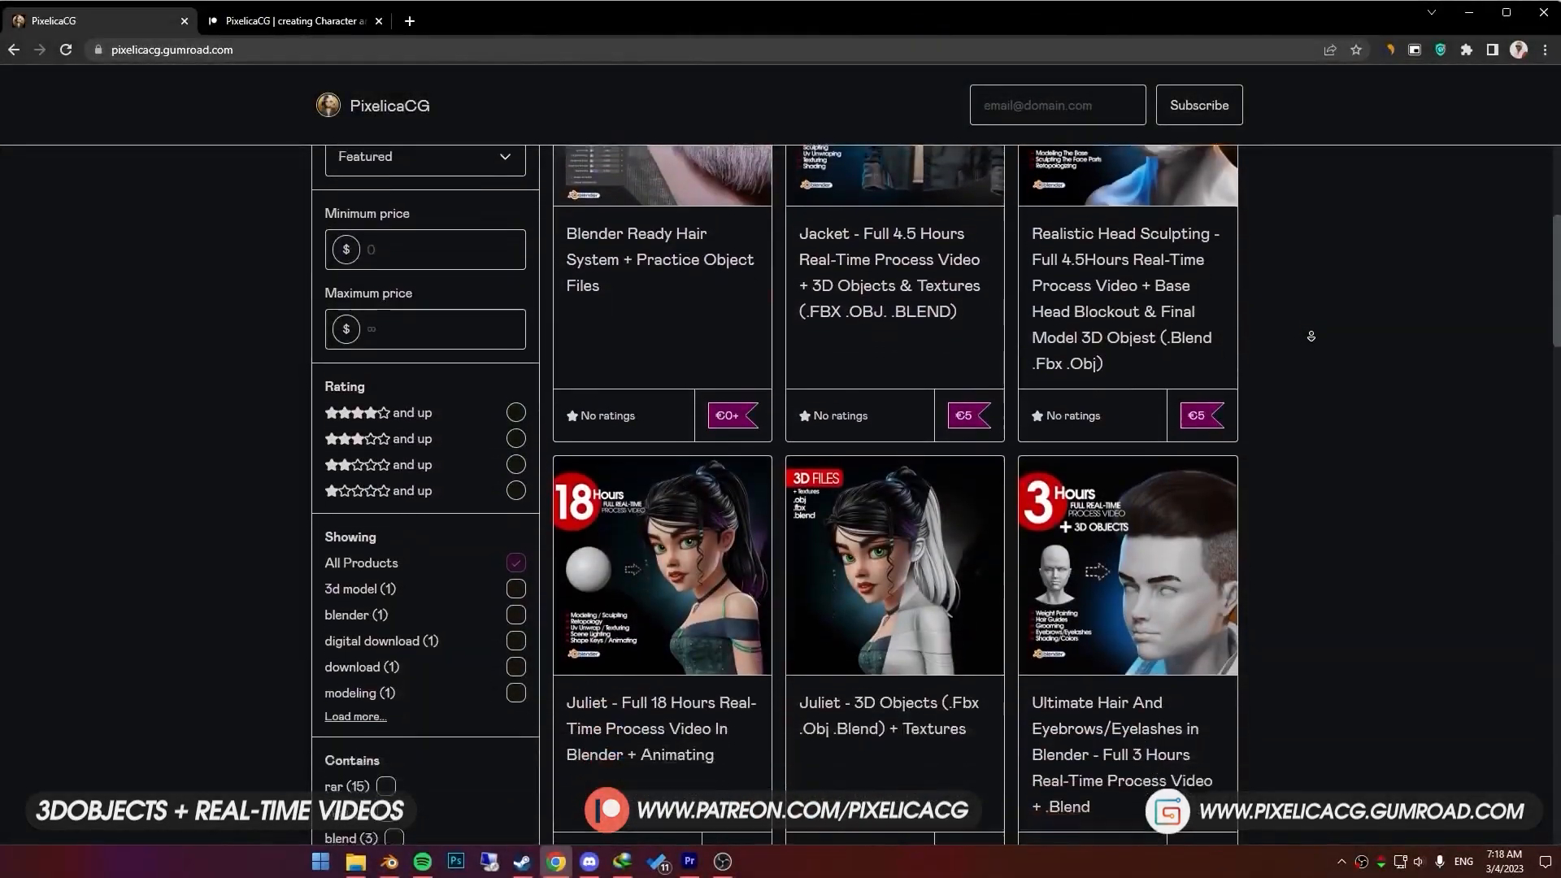
scroll(1312, 340, "down", 5)
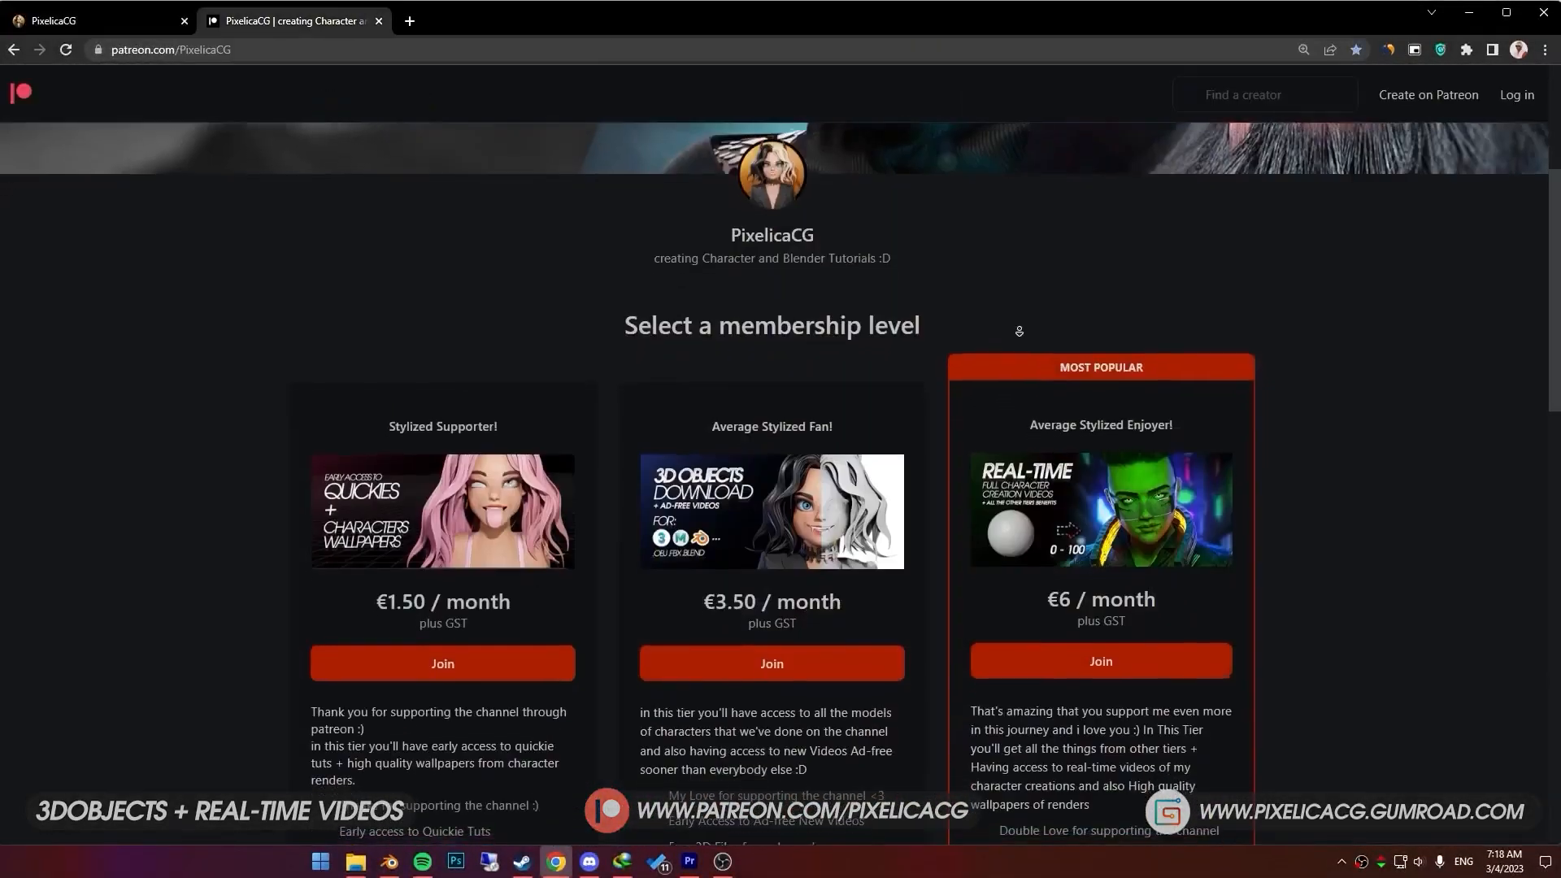
scroll(1019, 331, "down", 3)
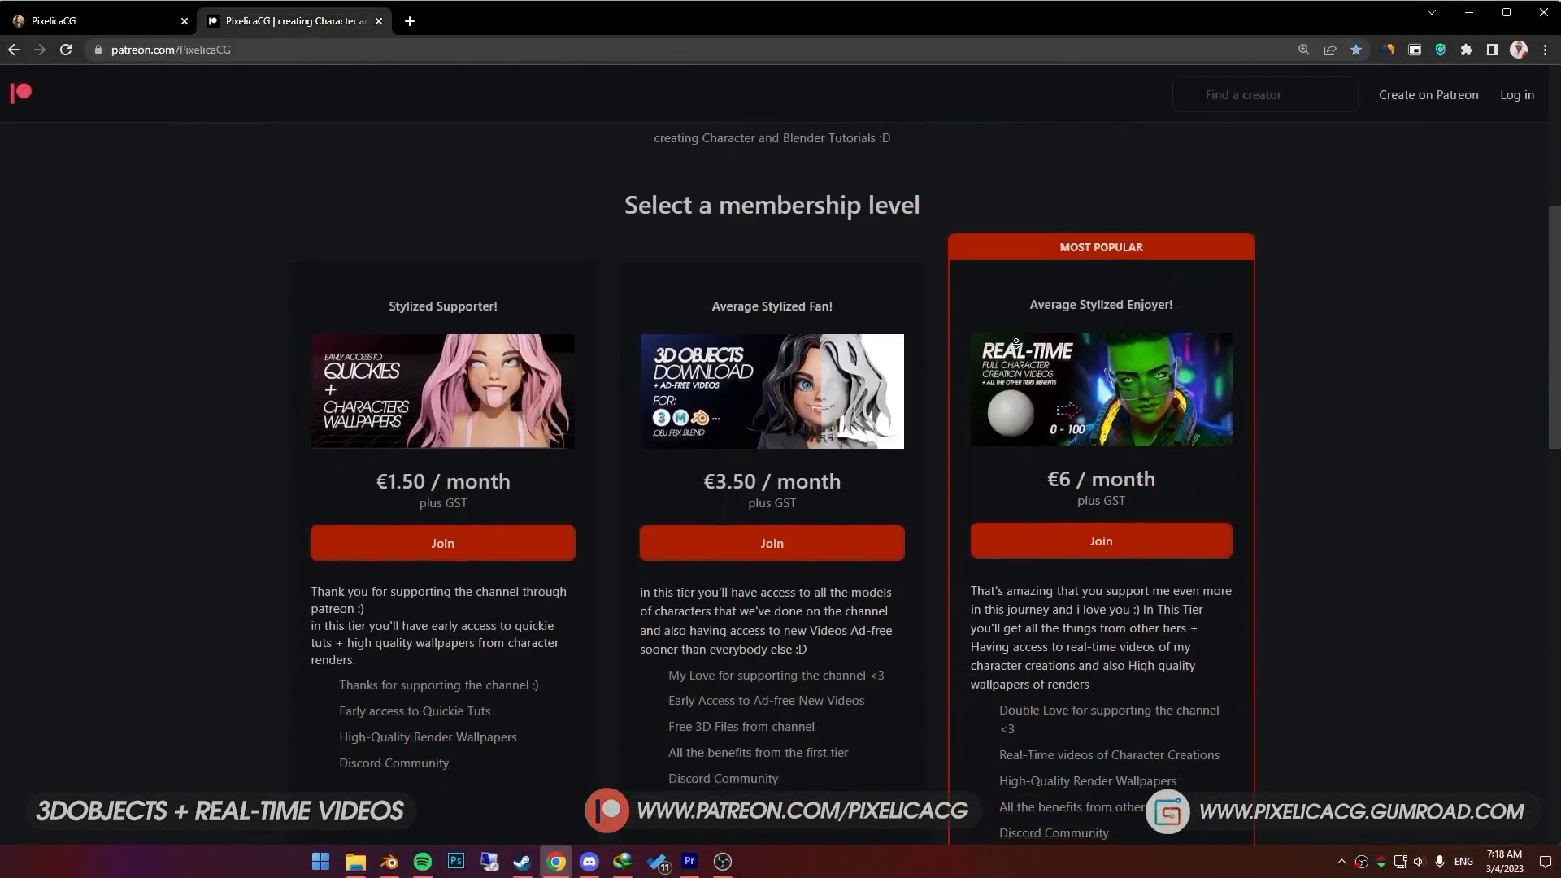